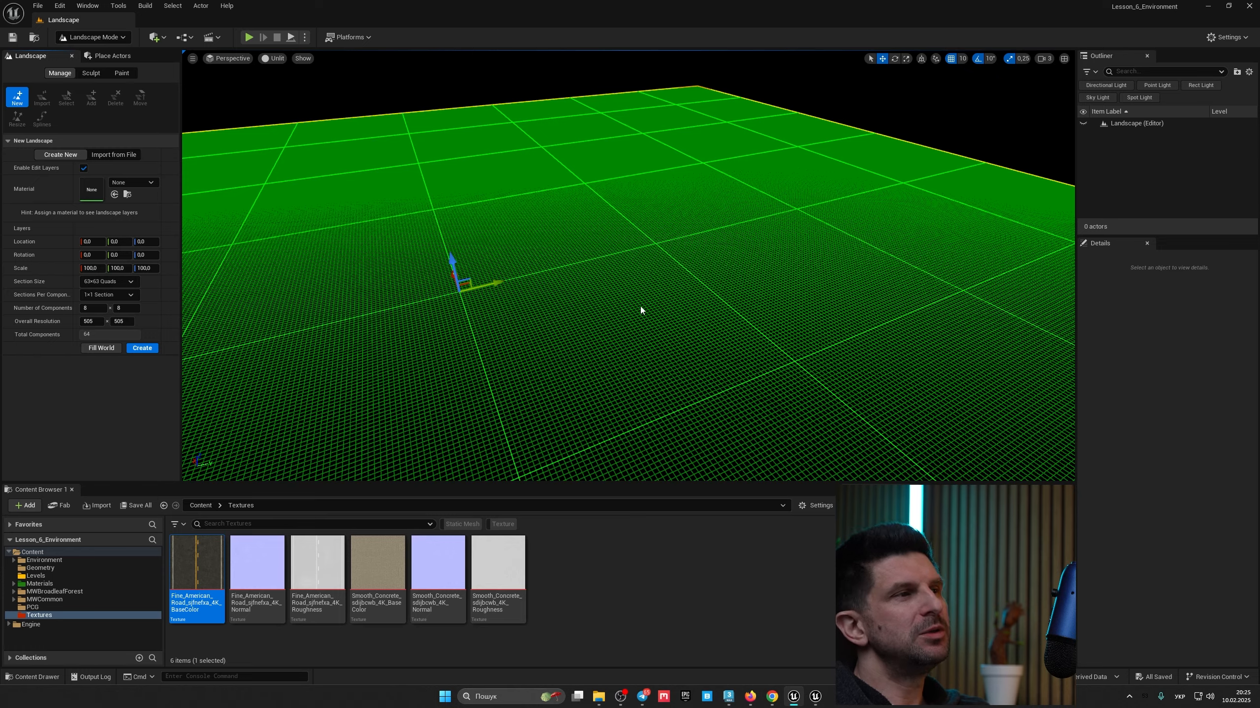
# Step: Set the new landscape's overall resolution to 190 by 190
pyautogui.moveTo(640, 304); pyautogui.dragTo(639, 304, button='right')
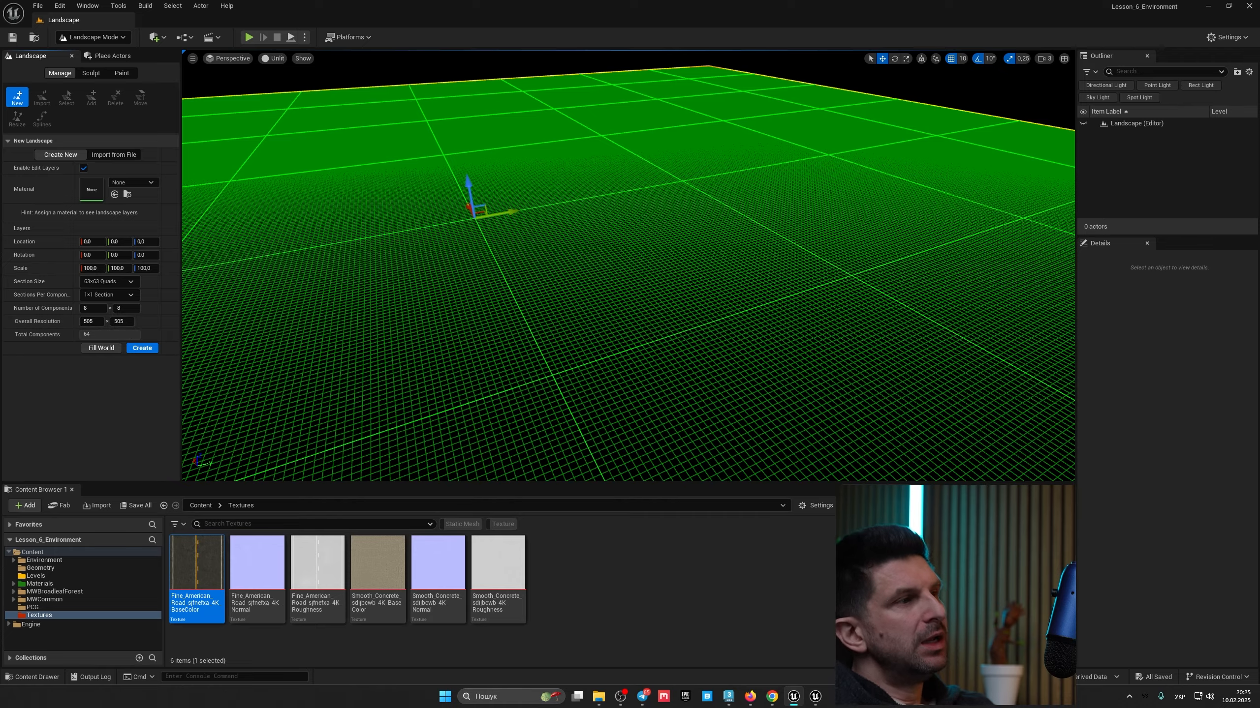
pyautogui.moveTo(347, 214); pyautogui.dragTo(446, 262, button='right')
pyautogui.moveTo(574, 298); pyautogui.dragTo(574, 326, button='right')
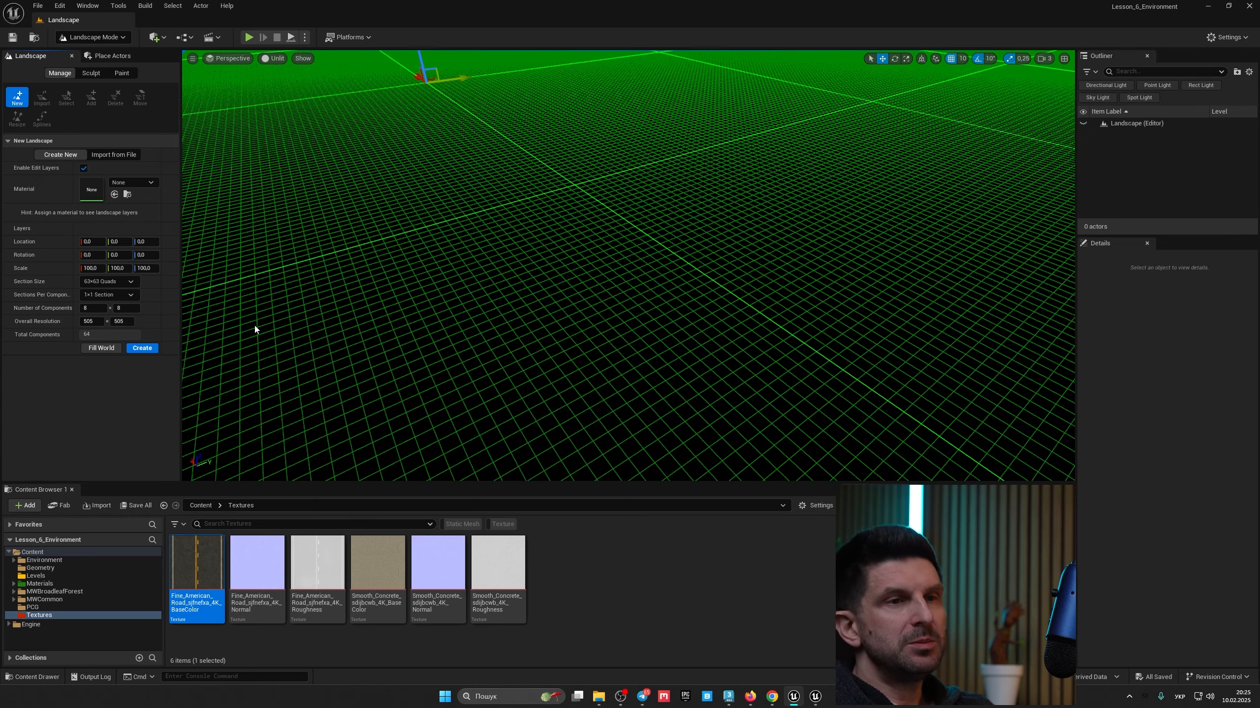
pyautogui.moveTo(297, 329); pyautogui.dragTo(245, 300, button='right')
pyautogui.press('w')
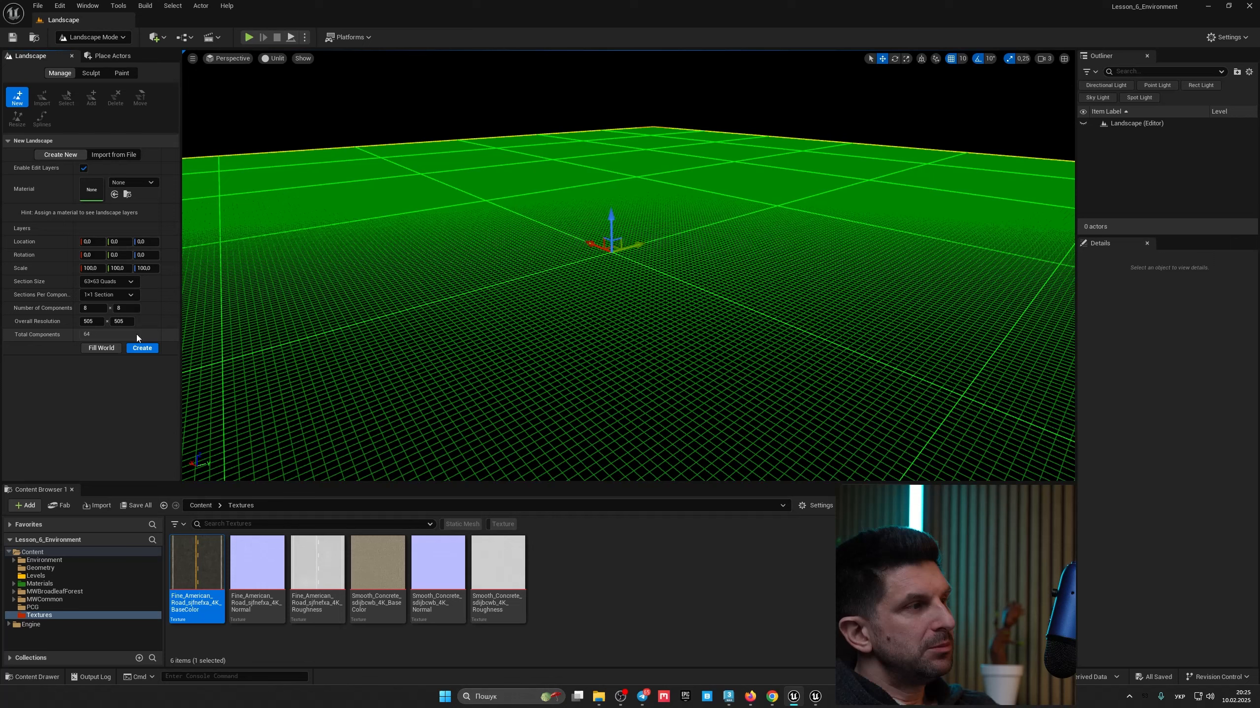
pyautogui.click(100, 321)
pyautogui.write('190')
pyautogui.press('Tab')
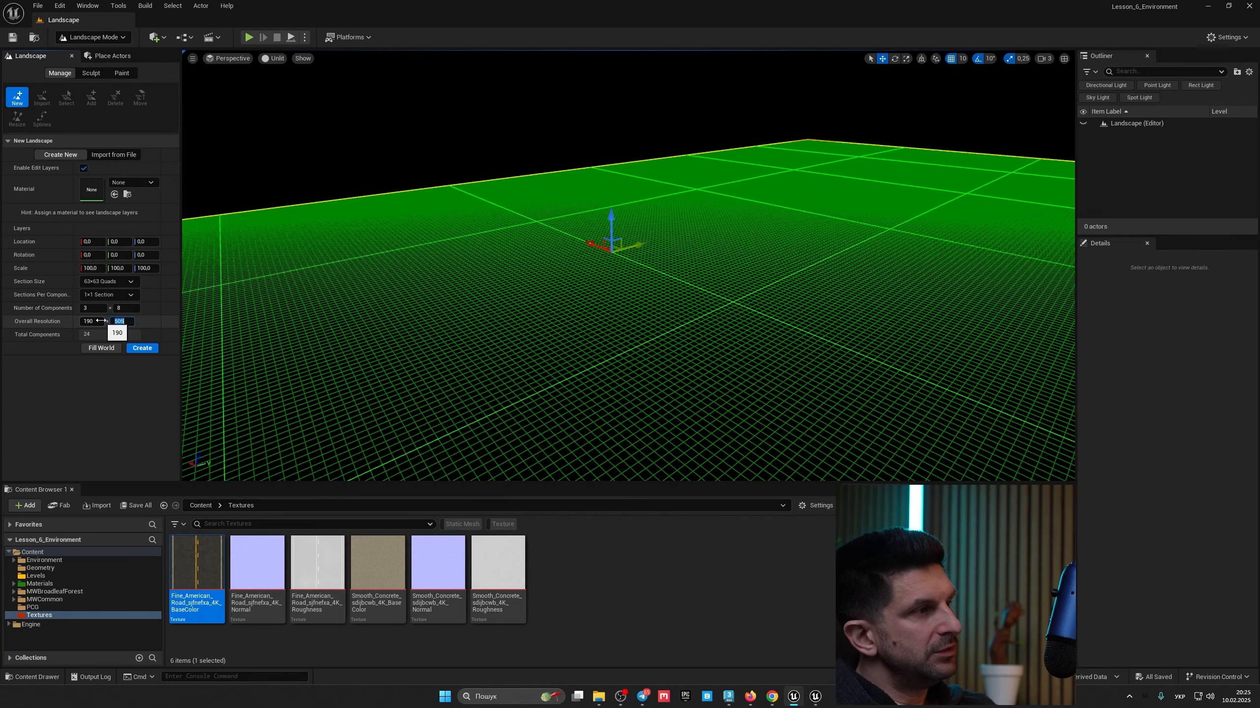
pyautogui.press('Return')
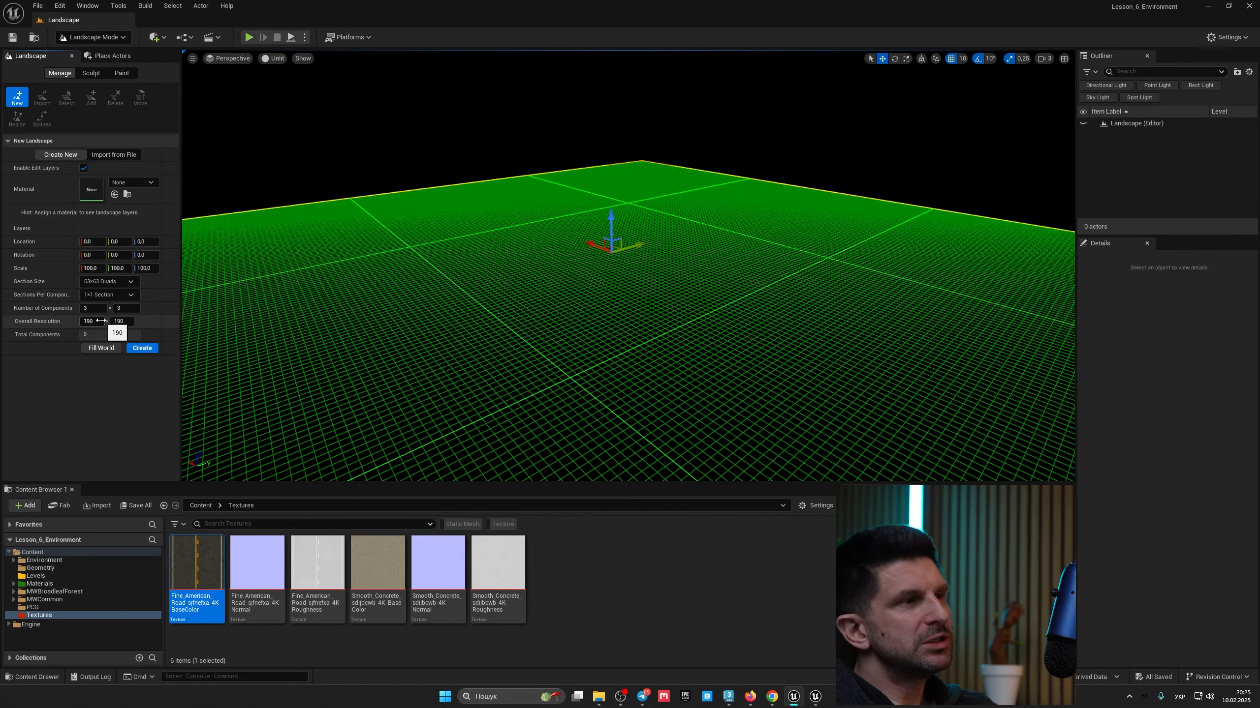
# Step: Set the new landscape's overall resolution width to 300
pyautogui.moveTo(549, 326); pyautogui.dragTo(377, 365, button='right')
pyautogui.click(93, 321)
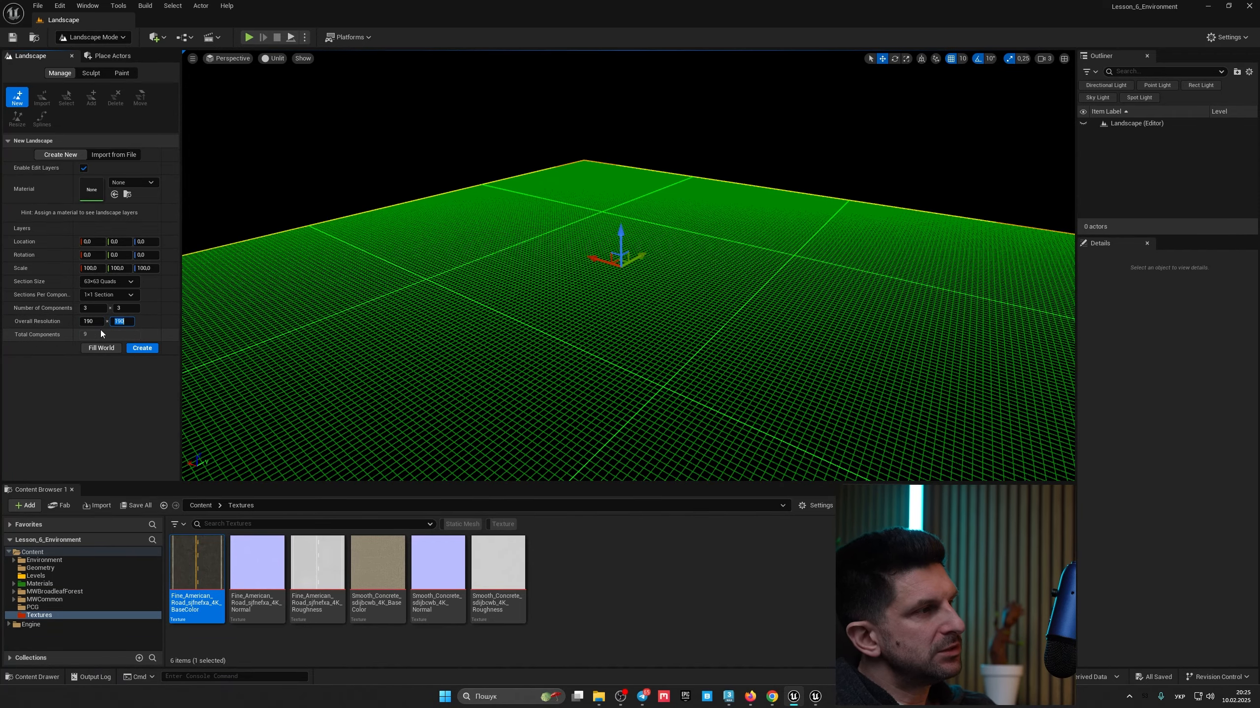
pyautogui.click(99, 319)
pyautogui.write('300')
pyautogui.press('Tab')
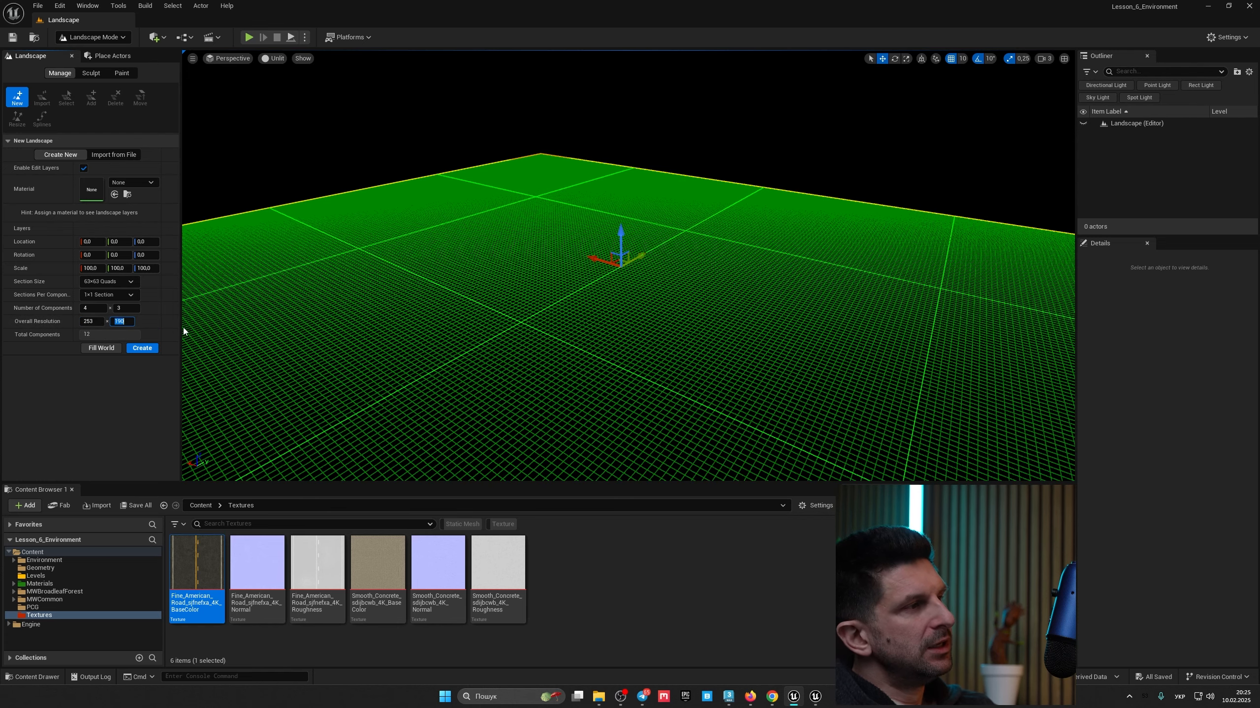
# Step: Set the new landscape's overall resolution back to 505 by 505
pyautogui.moveTo(480, 335); pyautogui.dragTo(499, 359, button='right')
pyautogui.moveTo(592, 327); pyautogui.dragTo(592, 300)
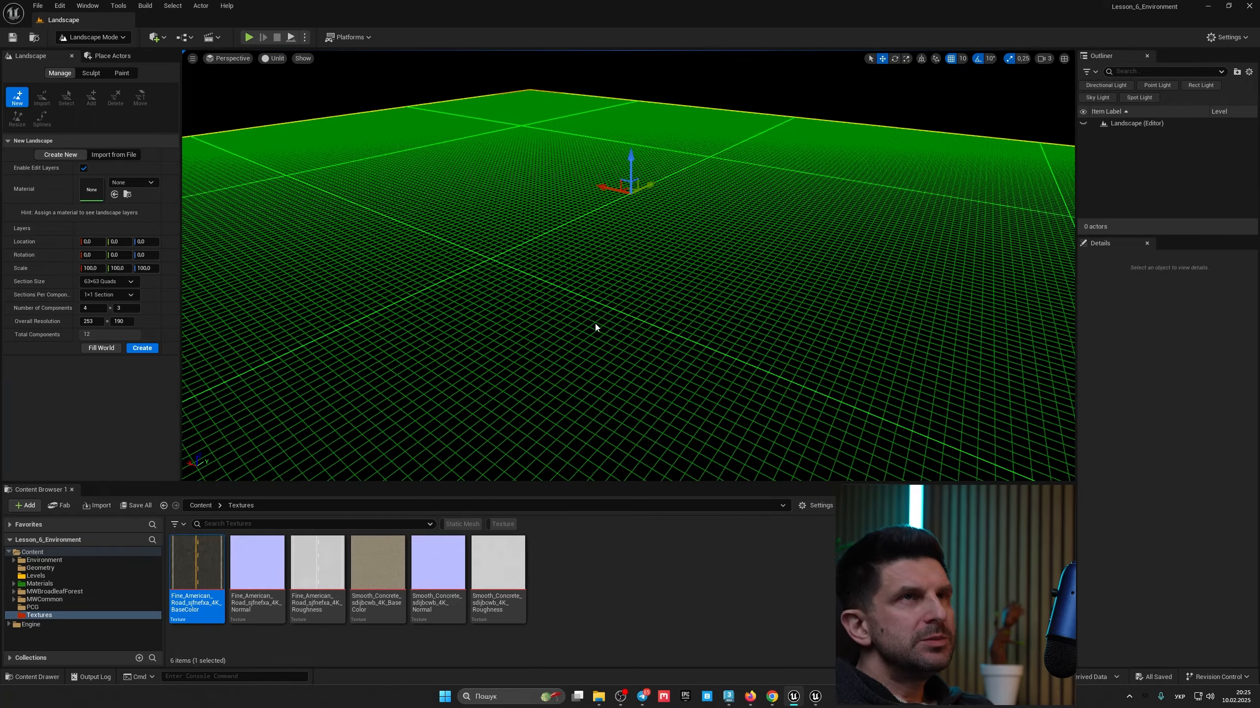
pyautogui.moveTo(633, 333); pyautogui.dragTo(641, 330, button='right')
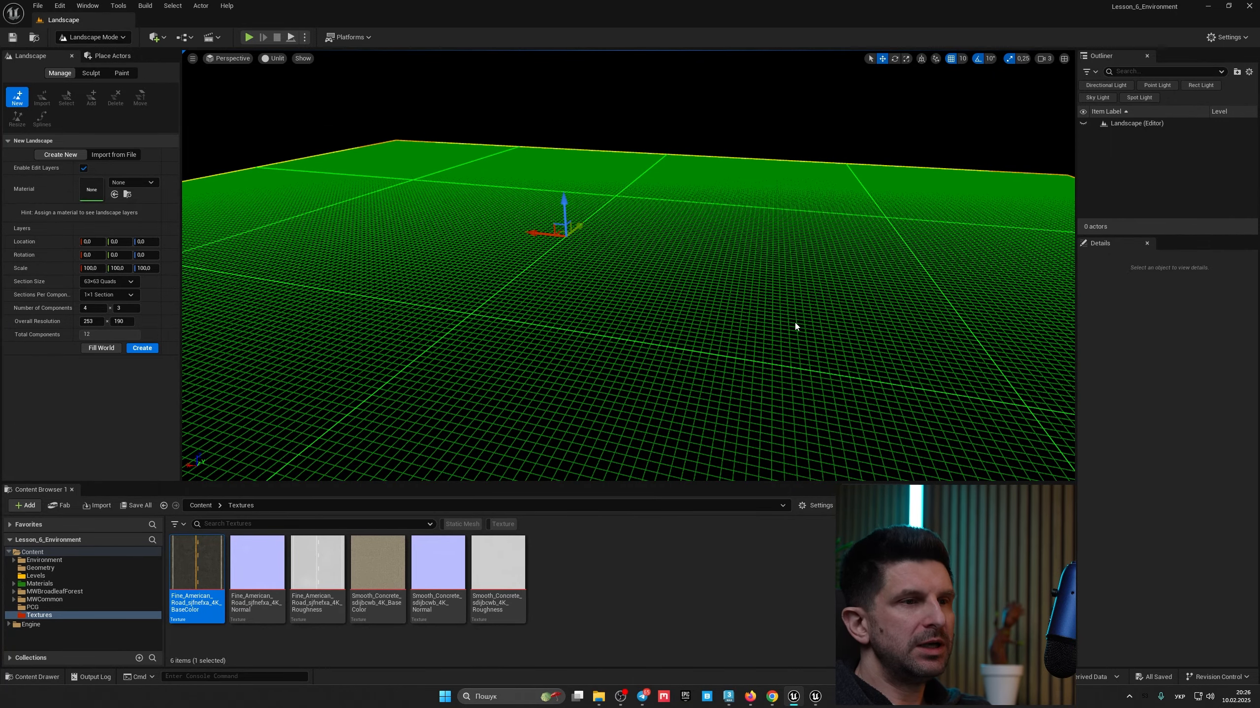
pyautogui.moveTo(795, 323)
pyautogui.mouseDown(button='right')
pyautogui.moveTo(848, 335)
pyautogui.moveTo(795, 322)
pyautogui.mouseUp(button='right')
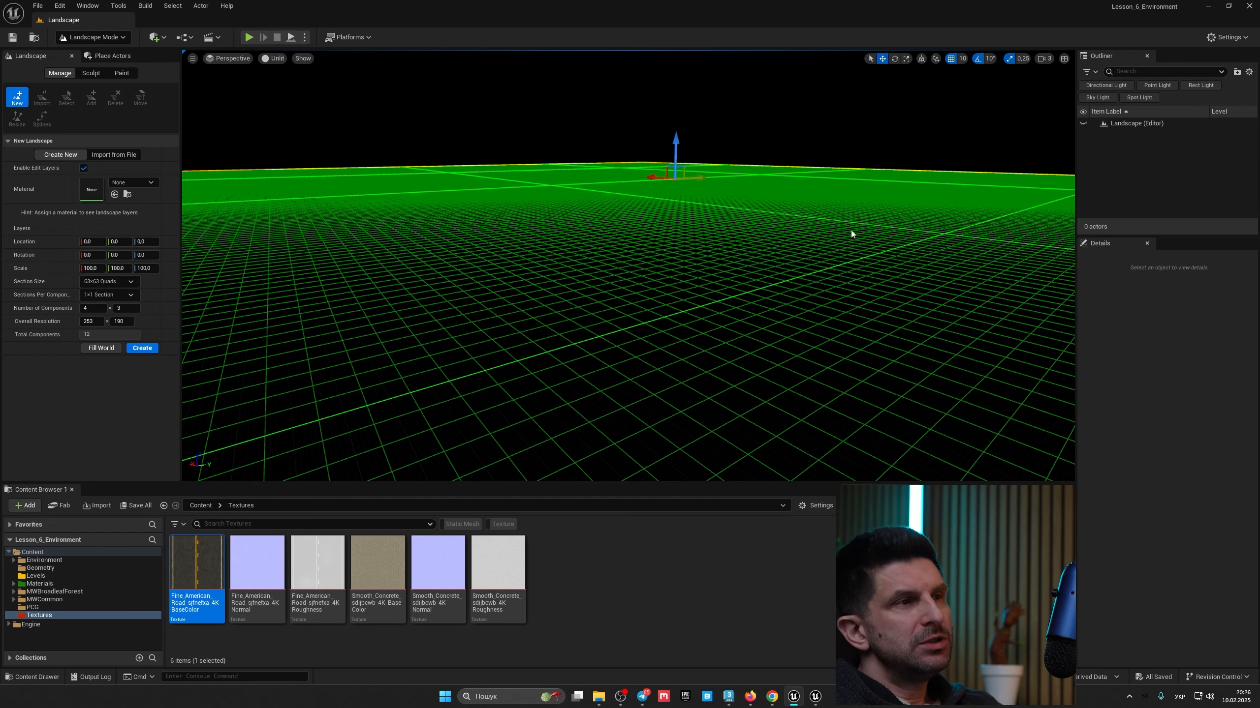
pyautogui.moveTo(851, 260); pyautogui.dragTo(840, 259, button='right')
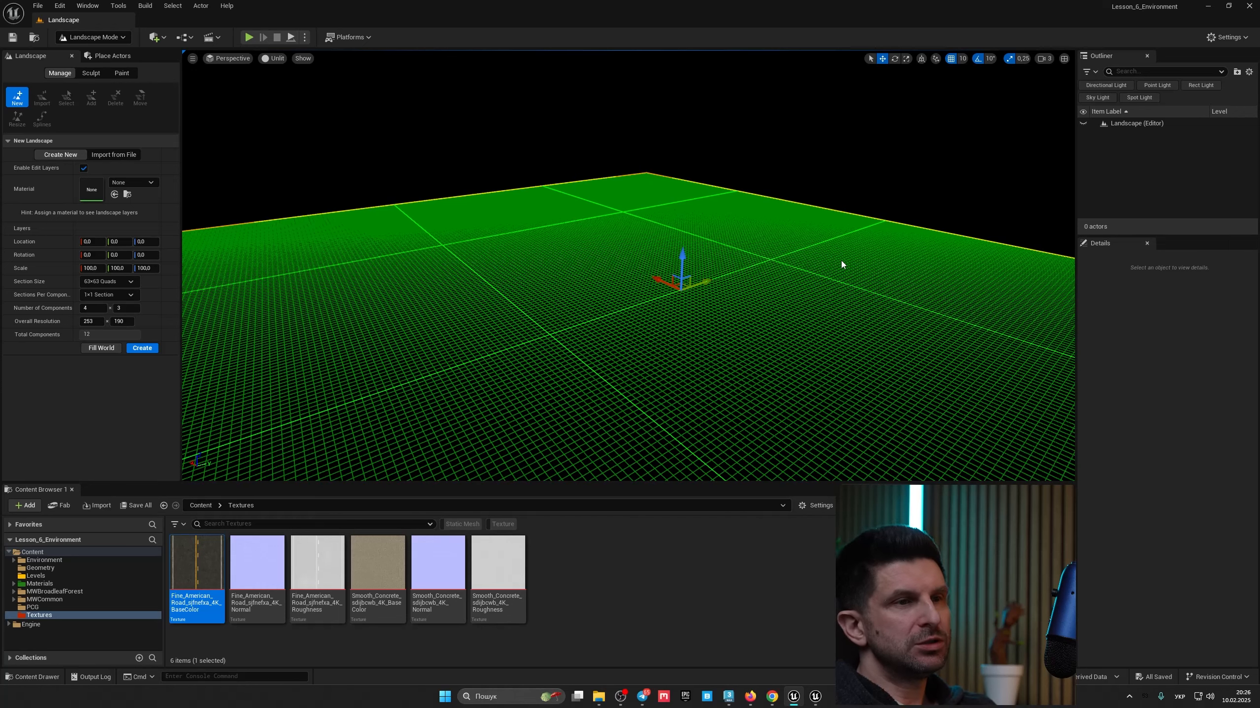
pyautogui.moveTo(764, 270)
pyautogui.mouseDown(button='right')
pyautogui.moveTo(739, 270)
pyautogui.moveTo(764, 270)
pyautogui.mouseUp(button='right')
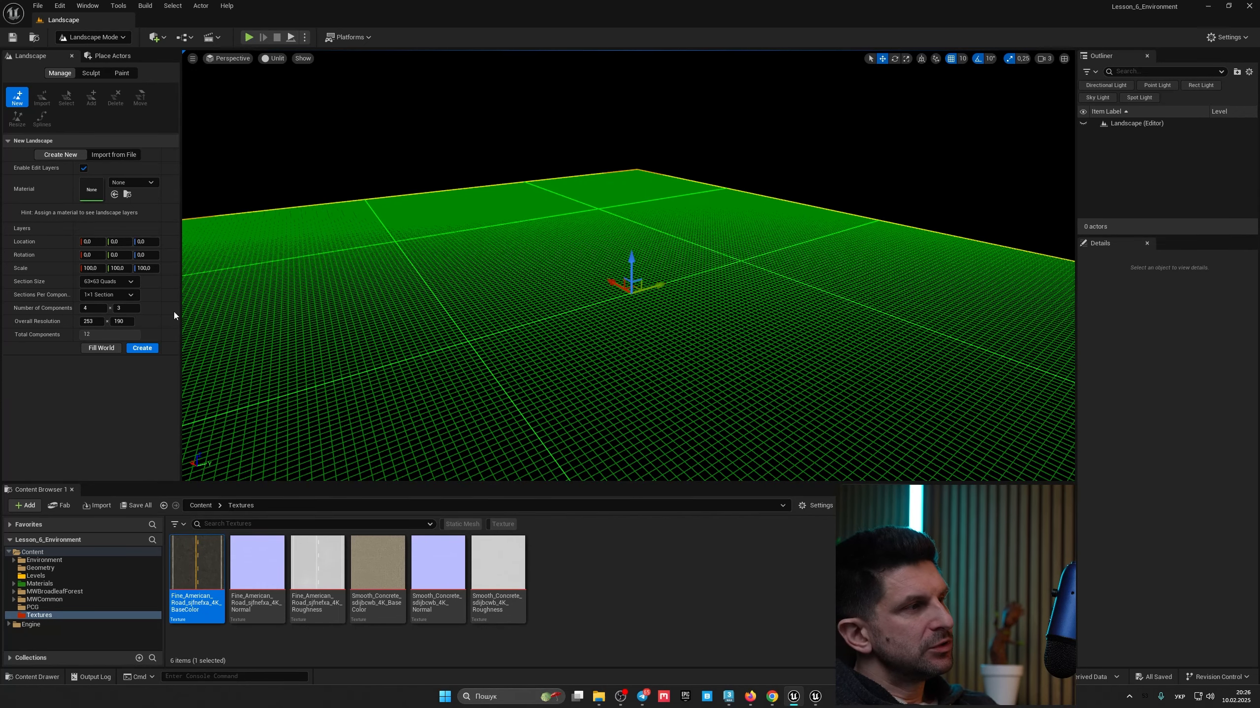
pyautogui.click(101, 319)
pyautogui.write('505')
pyautogui.press('Tab')
pyautogui.write('50')
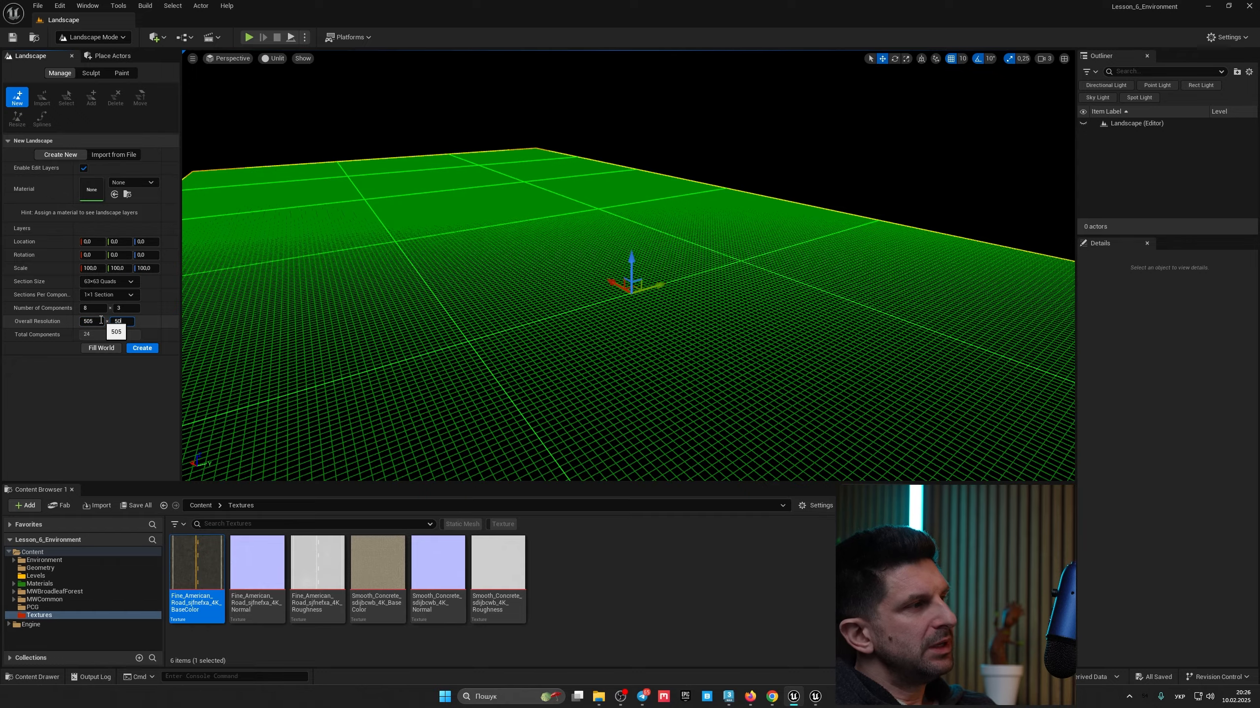
pyautogui.press('Return')
pyautogui.moveTo(560, 273); pyautogui.dragTo(466, 270, button='right')
pyautogui.press('d')
pyautogui.moveTo(610, 270); pyautogui.dragTo(575, 270, button='right')
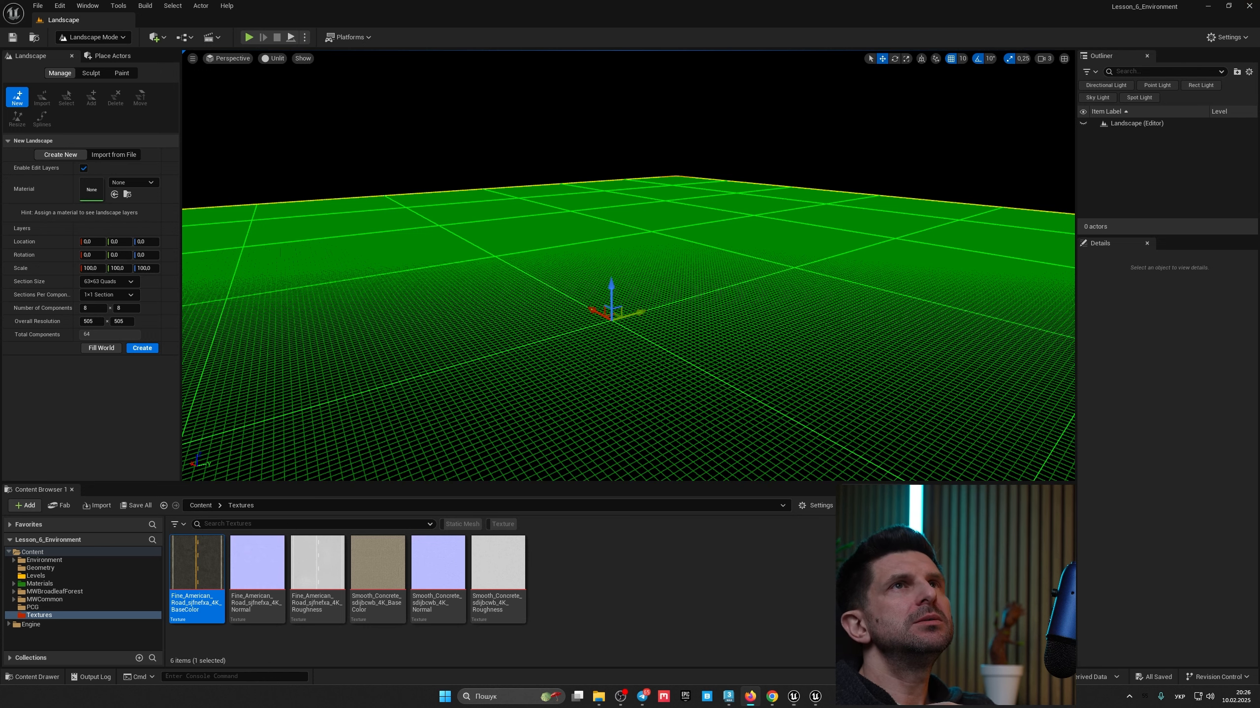
# Step: Switch to the browser and scroll through the World Creator features page to review its terrain tools
pyautogui.press('super+shift+Left')
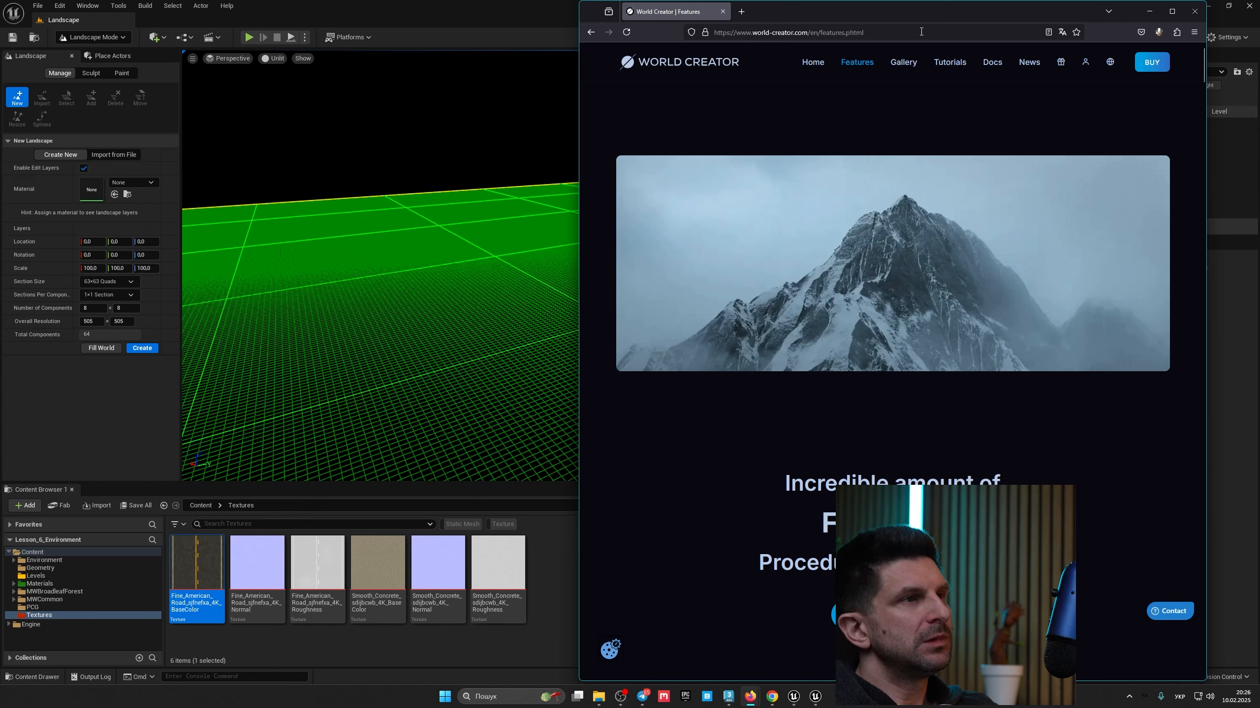
pyautogui.click(1172, 10)
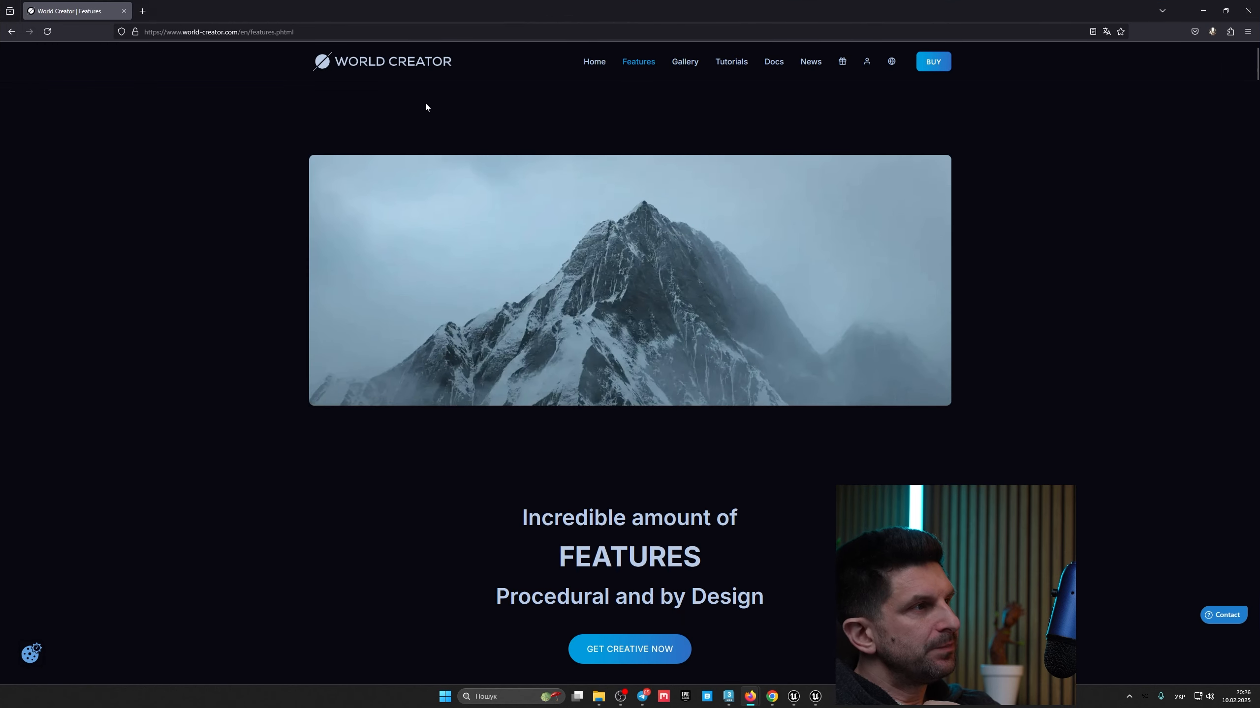
pyautogui.scroll(-10, 655, 422)
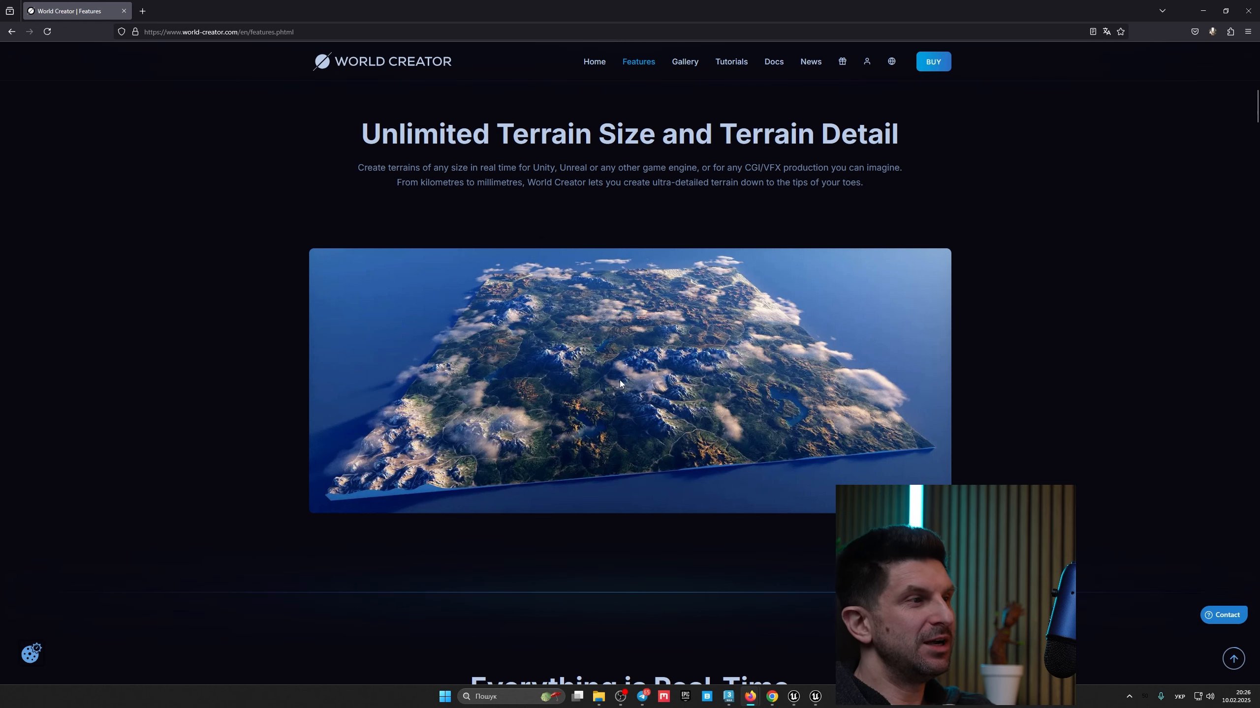
pyautogui.scroll(-15, 620, 380)
pyautogui.scroll(-5, 654, 363)
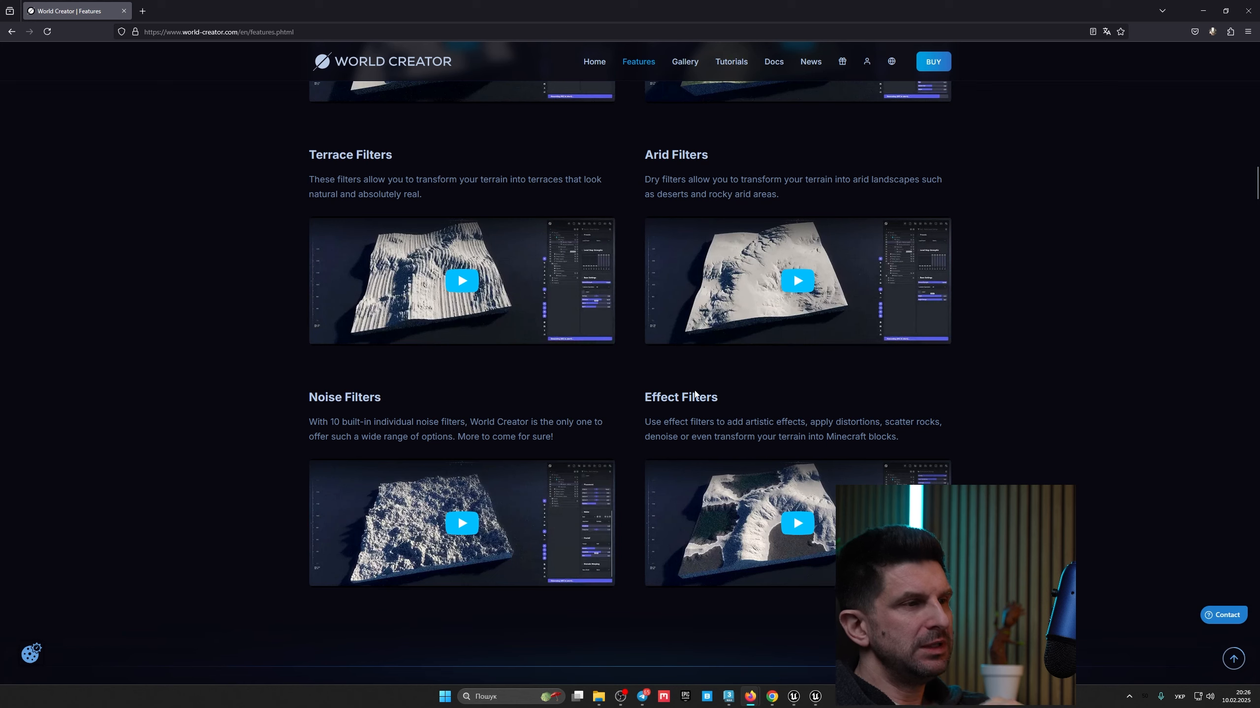
pyautogui.scroll(-6, 993, 453)
pyautogui.scroll(-6, 992, 454)
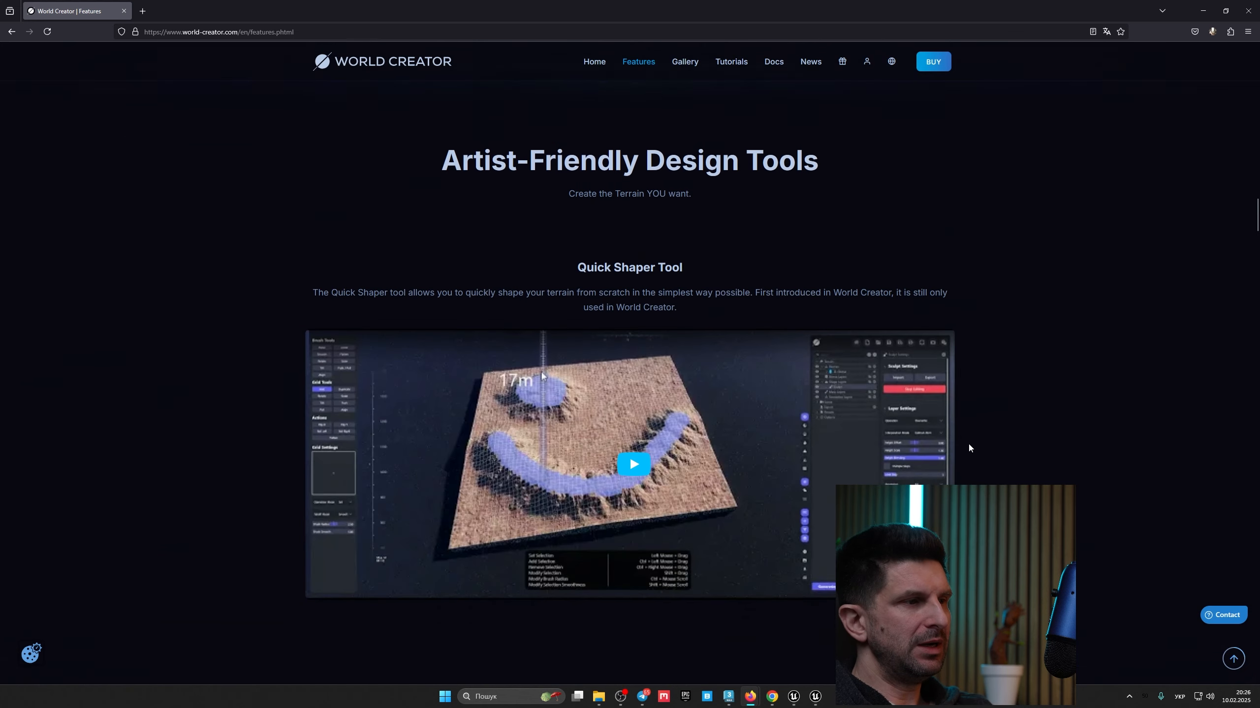
pyautogui.scroll(-6, 967, 433)
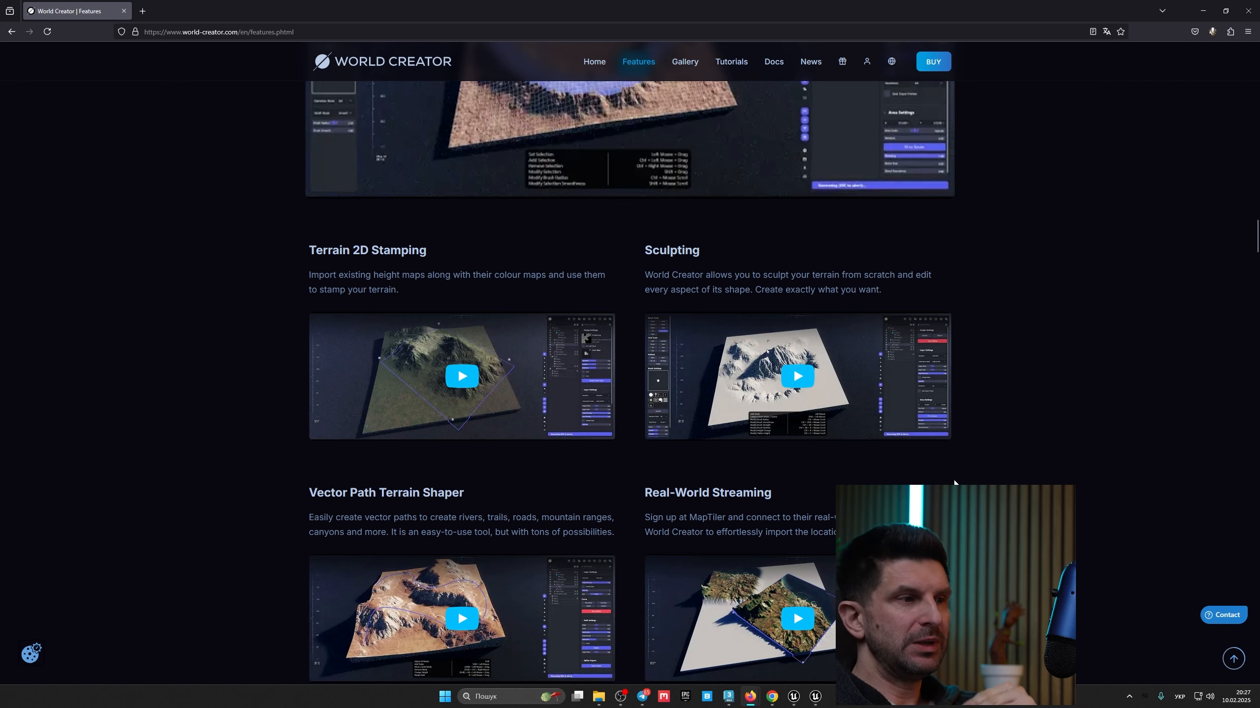
pyautogui.scroll(-2, 950, 479)
pyautogui.scroll(-6, 951, 479)
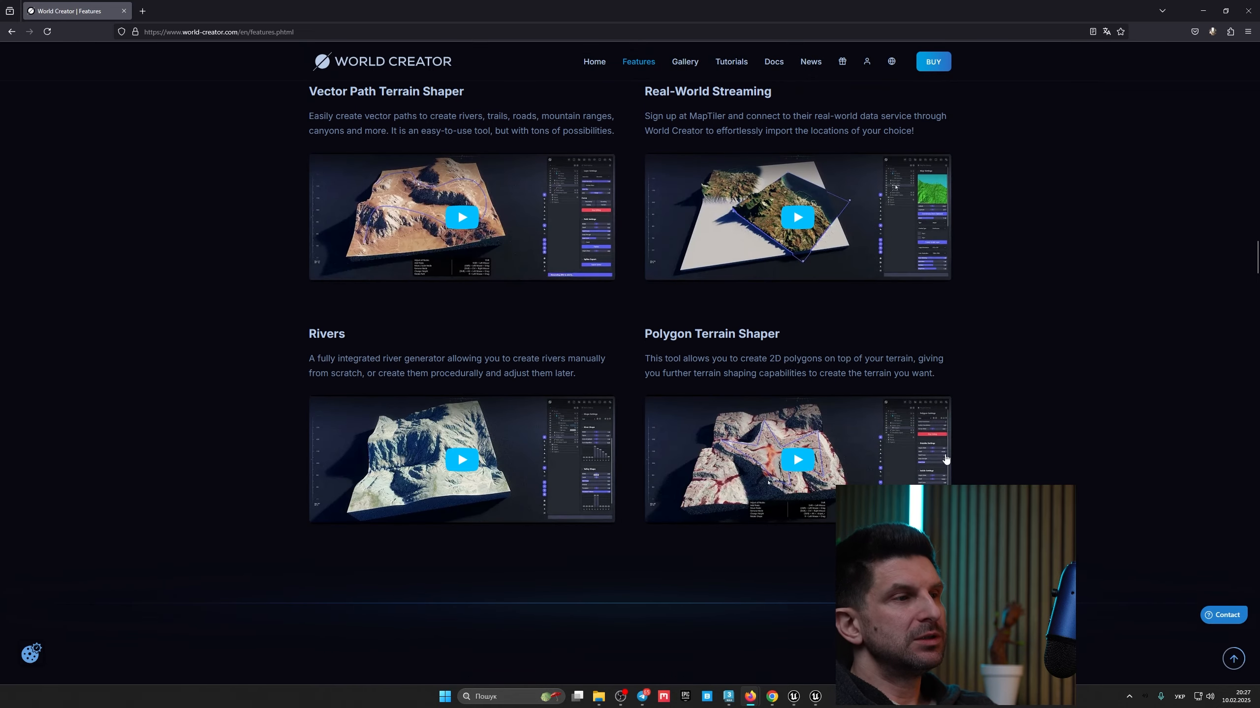
pyautogui.scroll(-5, 947, 459)
pyautogui.scroll(-9, 945, 455)
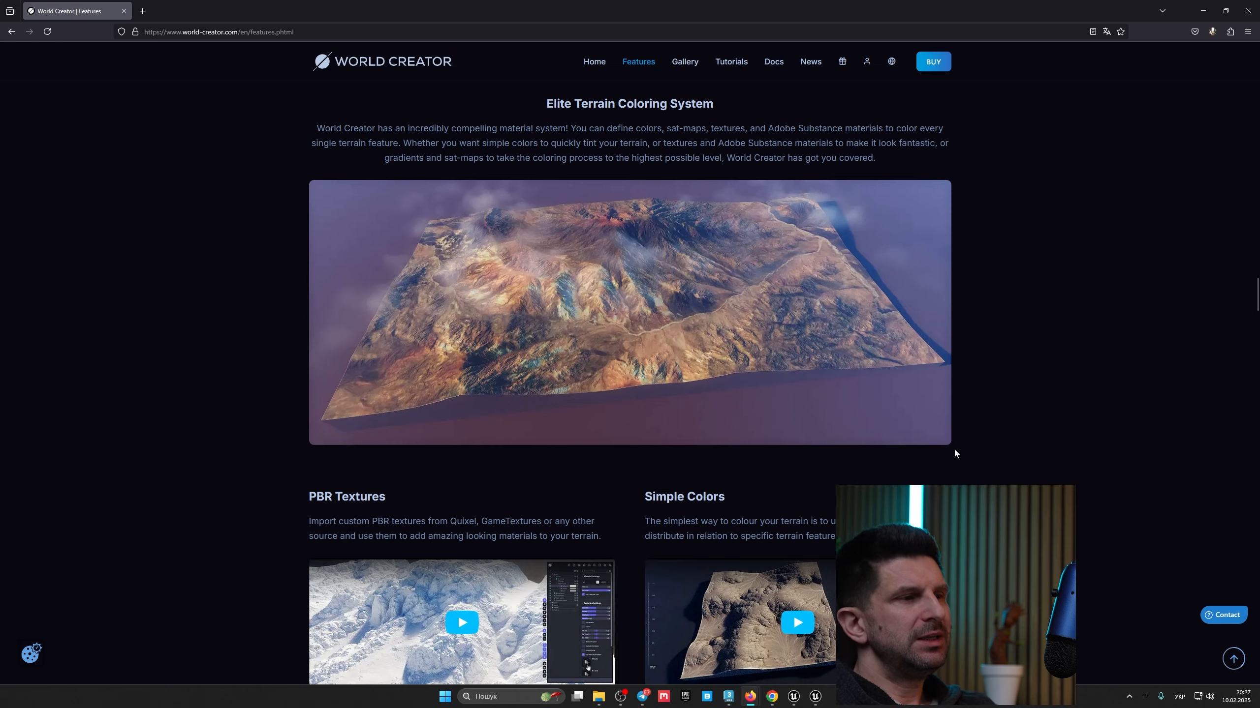
pyautogui.scroll(-4, 955, 455)
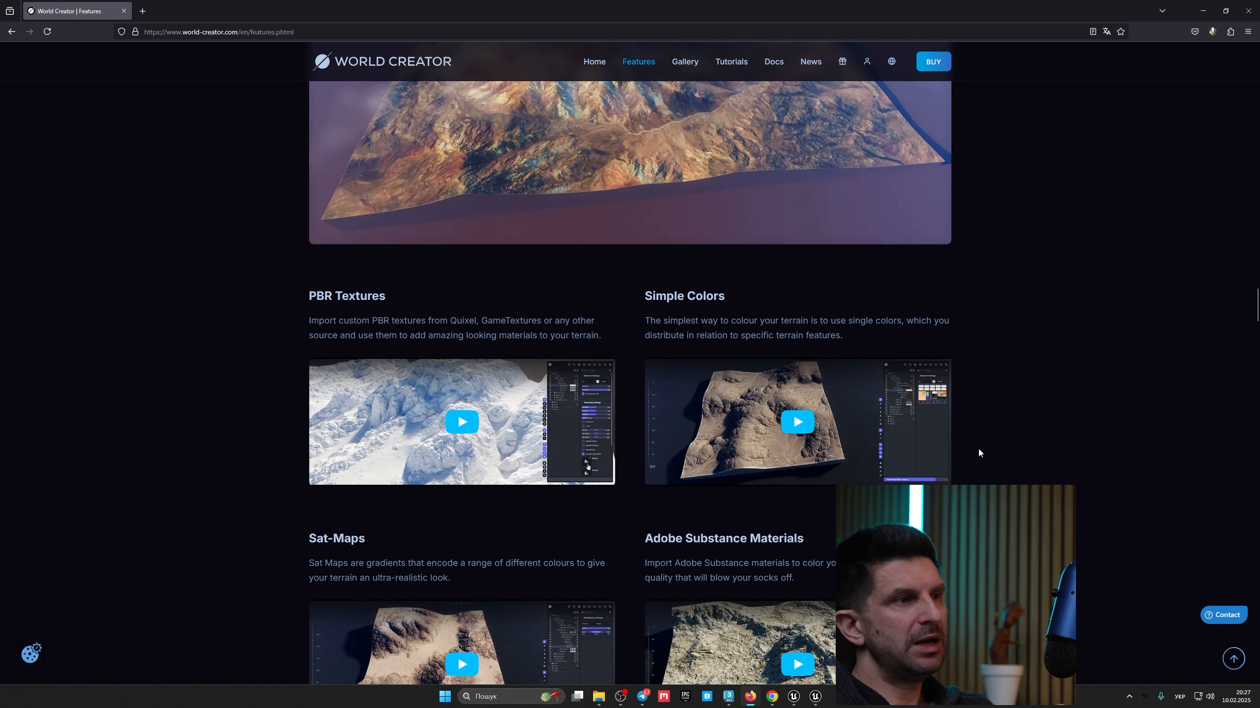
pyautogui.scroll(-6, 972, 449)
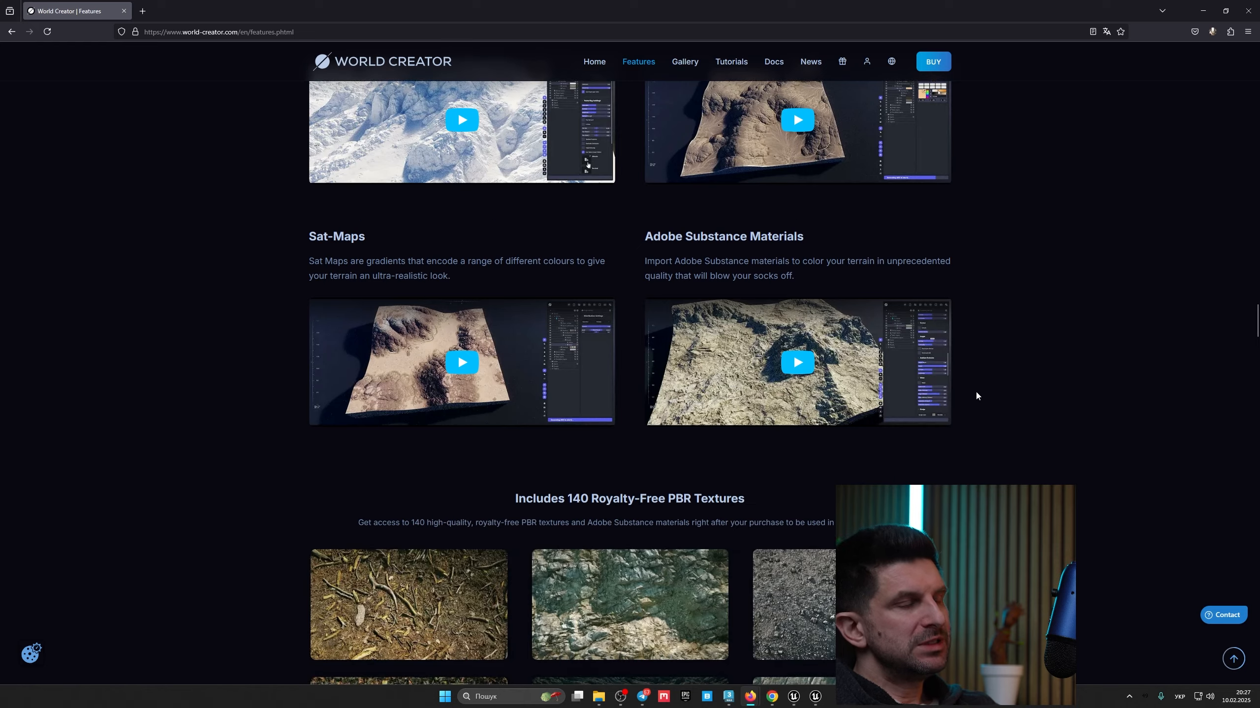
pyautogui.scroll(-6, 976, 393)
pyautogui.scroll(5, 975, 392)
pyautogui.scroll(12, 975, 396)
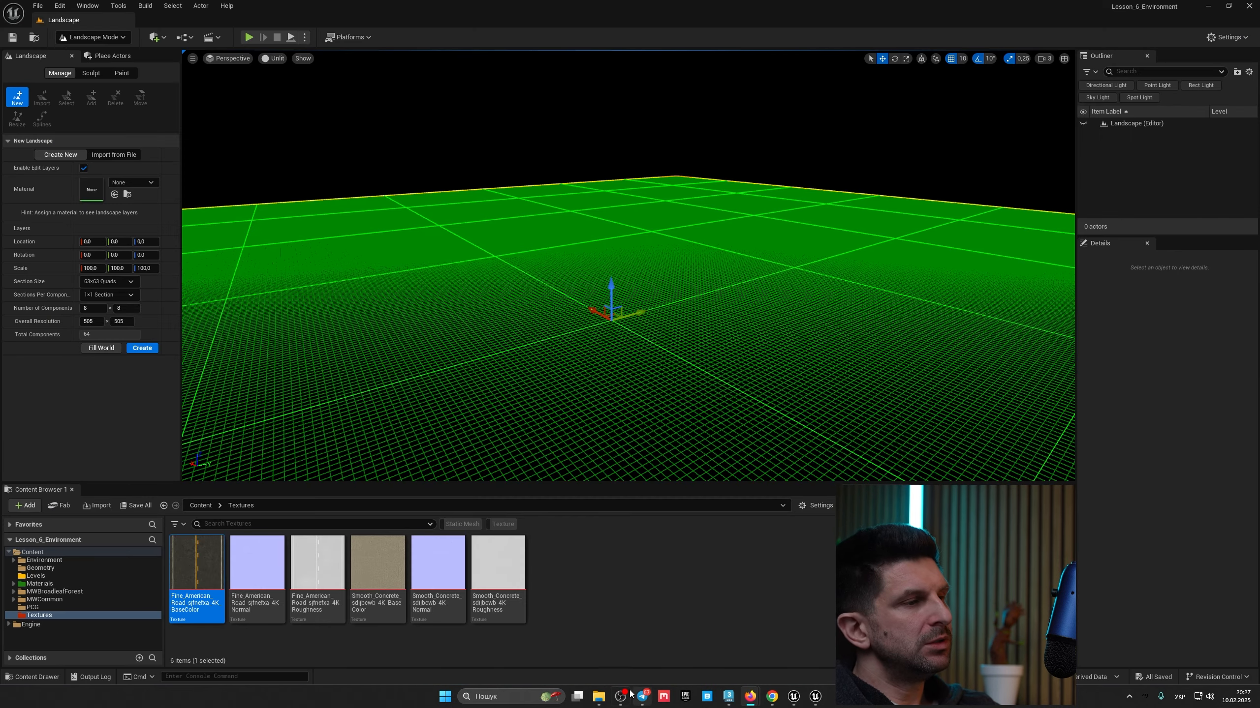
# Step: Open the Rocky-Land-and-Rivers height map texture from the Environment > Heightmaps folder and inspect it
pyautogui.click(599, 696)
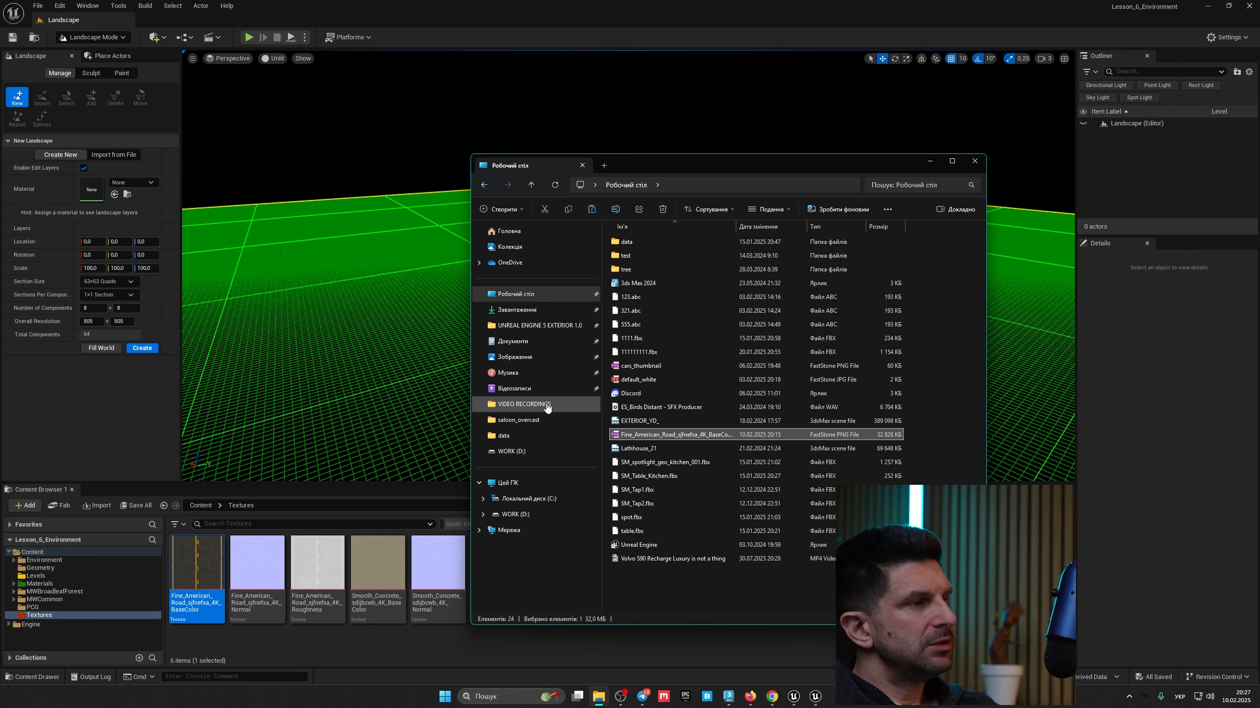
pyautogui.click(50, 565)
pyautogui.click(45, 560)
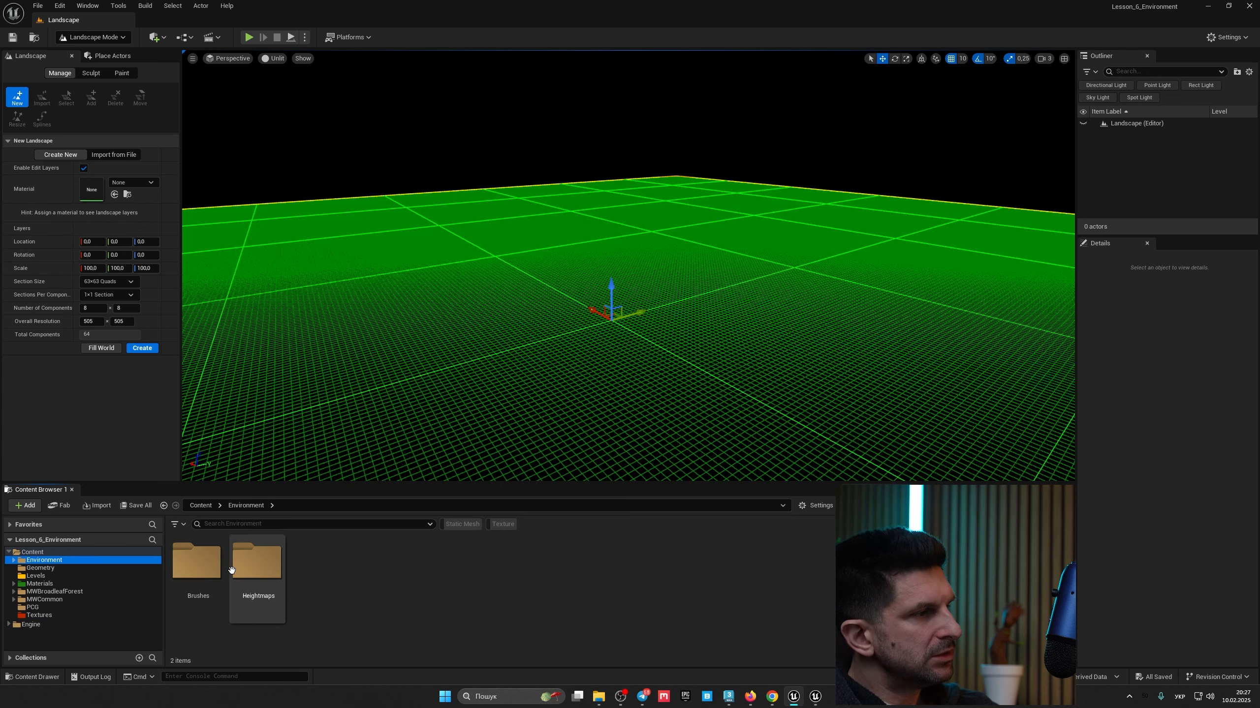
pyautogui.doubleClick(239, 570)
pyautogui.doubleClick(258, 578)
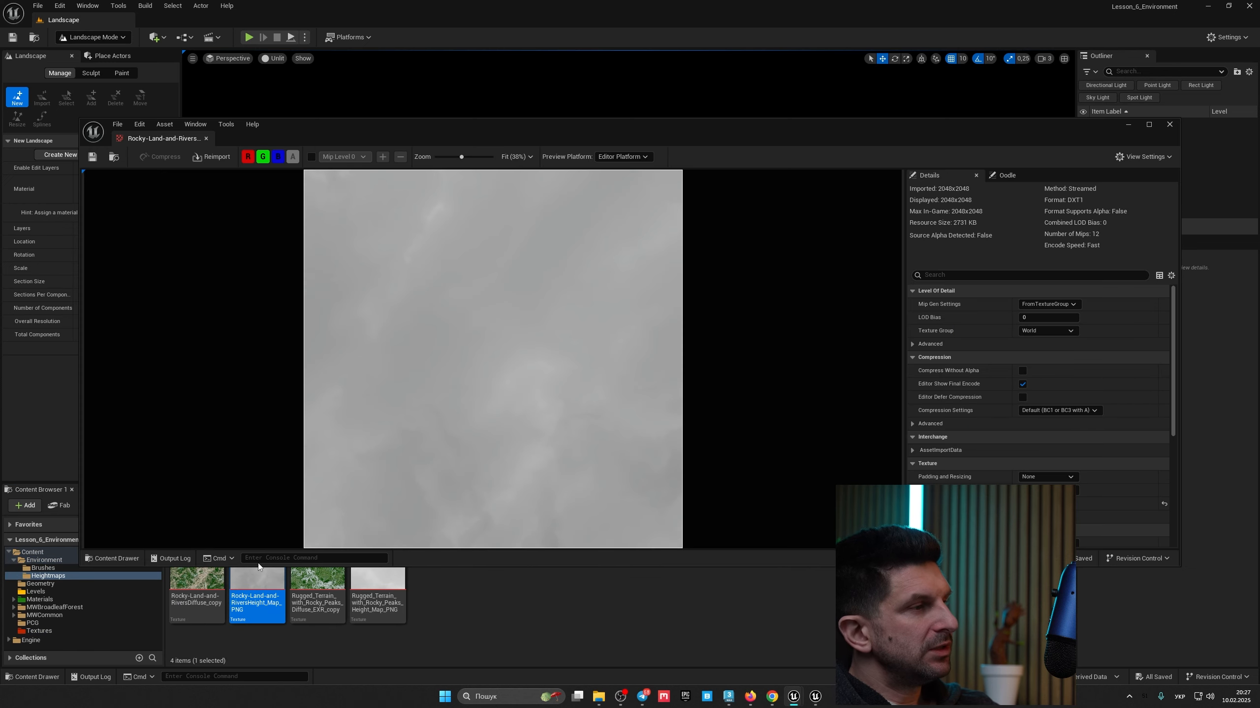
pyautogui.moveTo(212, 138); pyautogui.dragTo(340, 25)
pyautogui.scroll(1, 492, 402)
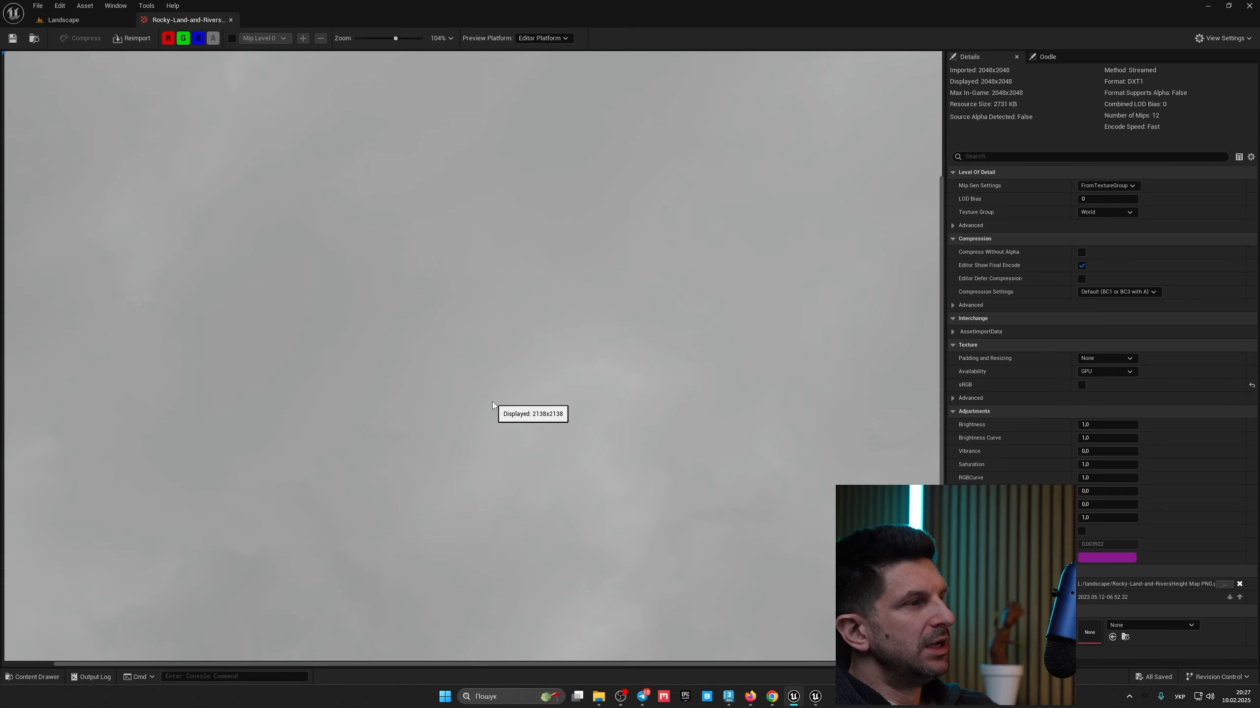
pyautogui.scroll(-3, 492, 403)
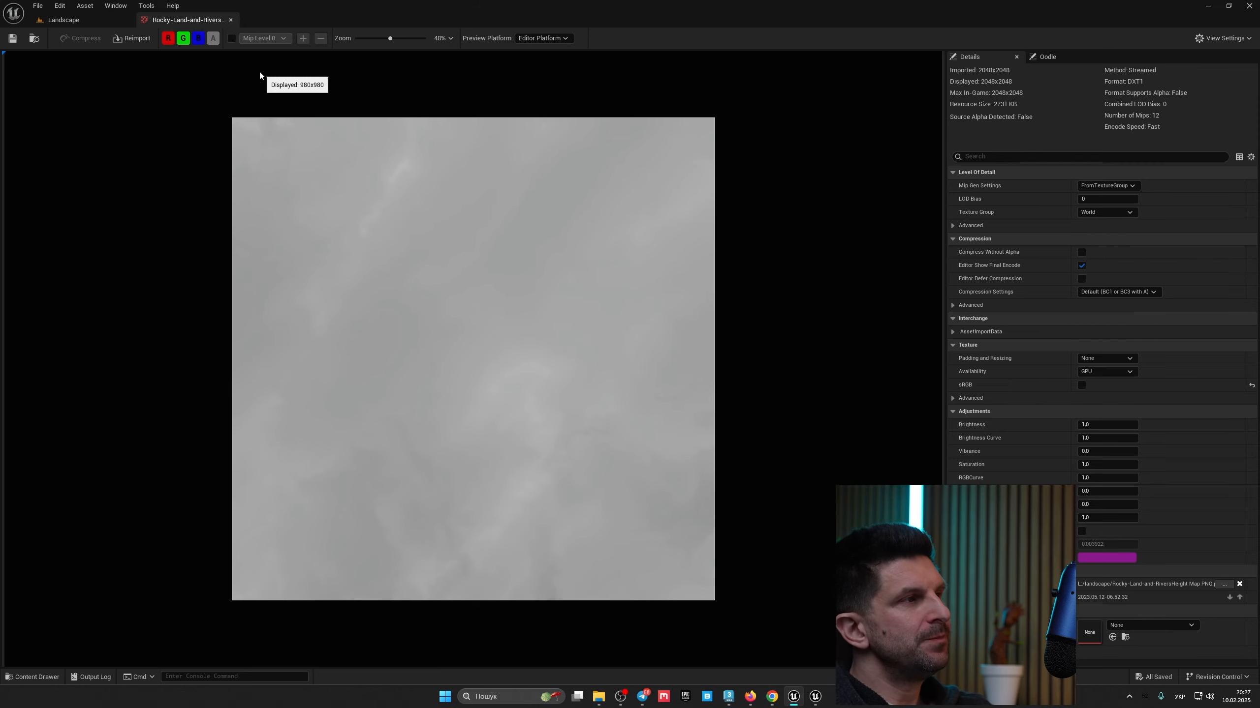
pyautogui.click(231, 19)
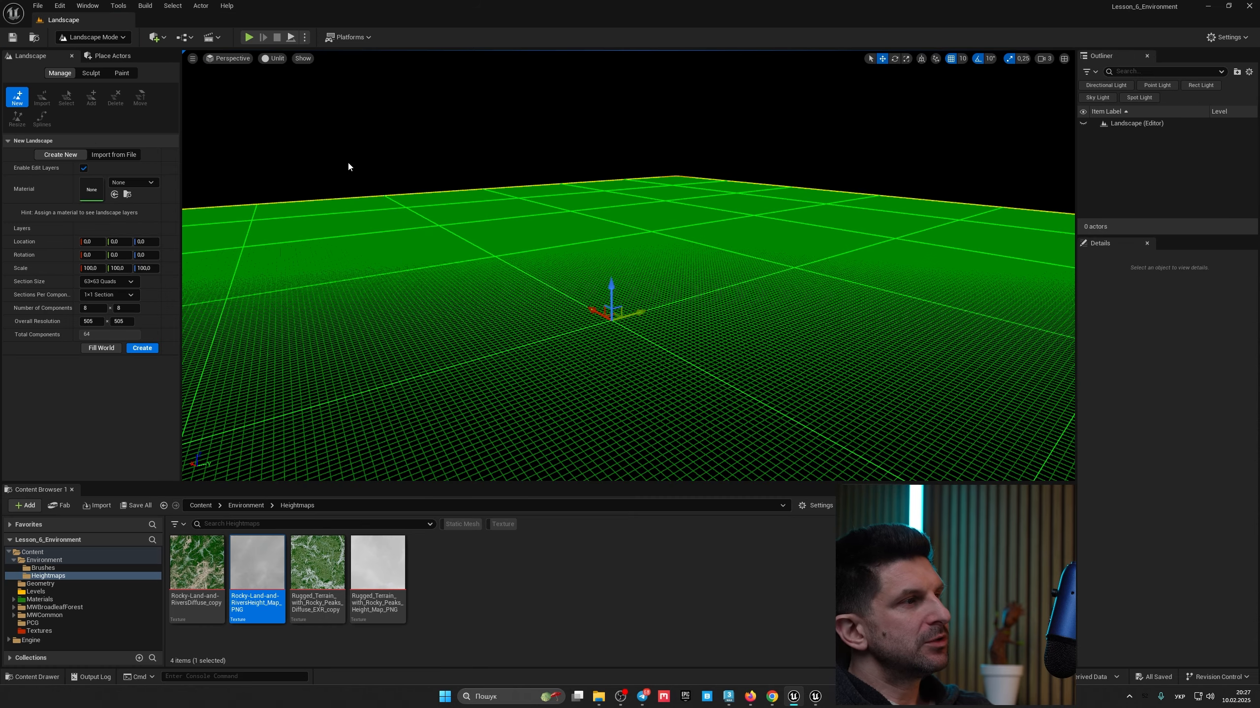
# Step: Inspect the Rugged Terrain with Rocky Peaks height map, then select the Rocky-Land-and-Rivers height map
pyautogui.doubleClick(378, 565)
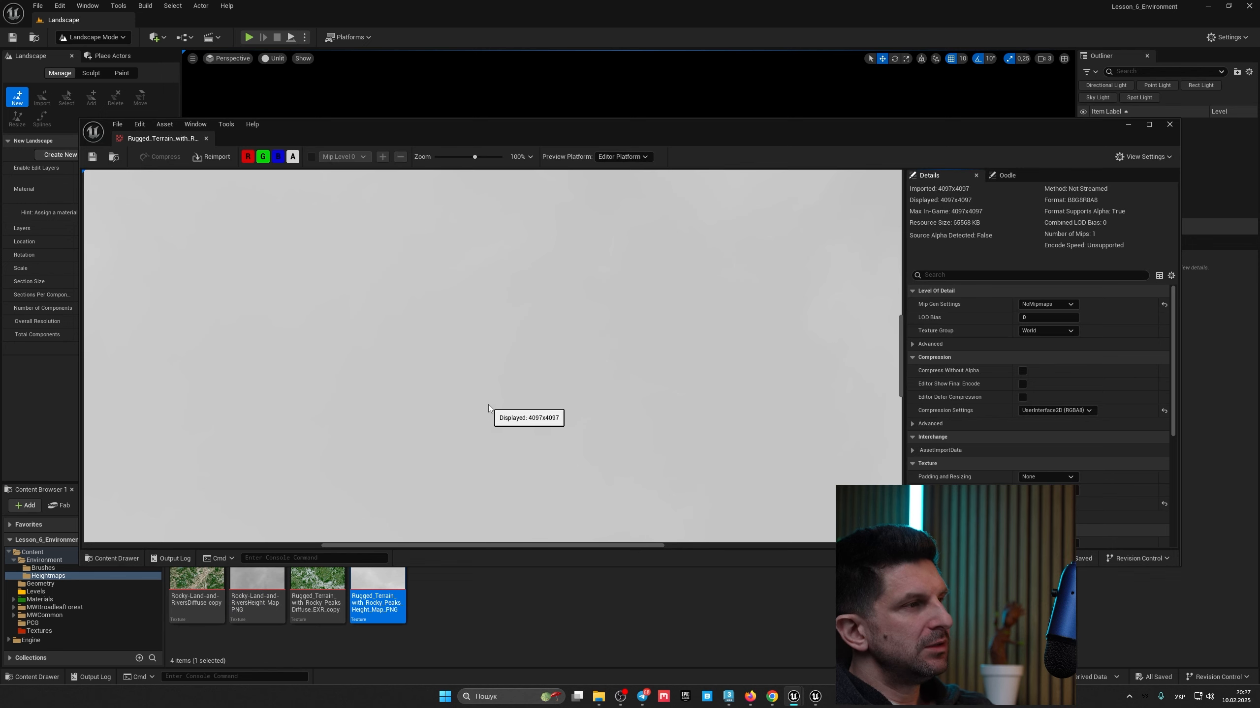
pyautogui.scroll(-6, 493, 368)
pyautogui.scroll(2, 494, 369)
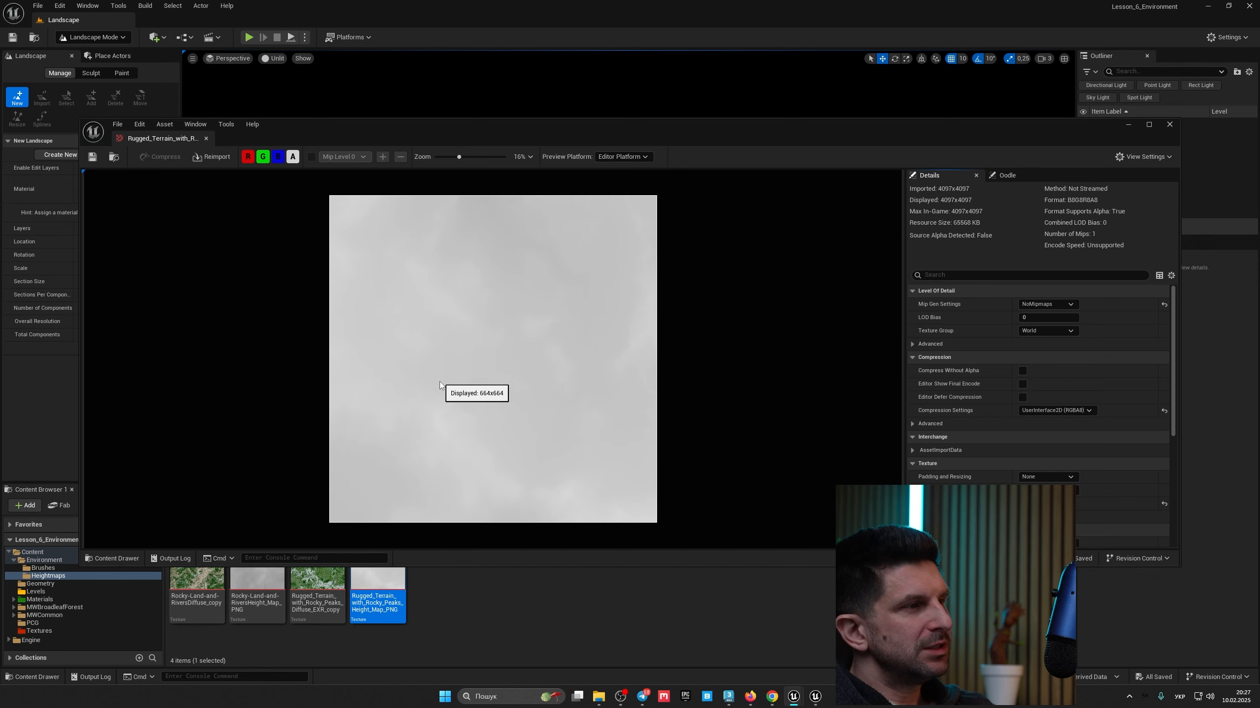
pyautogui.click(206, 139)
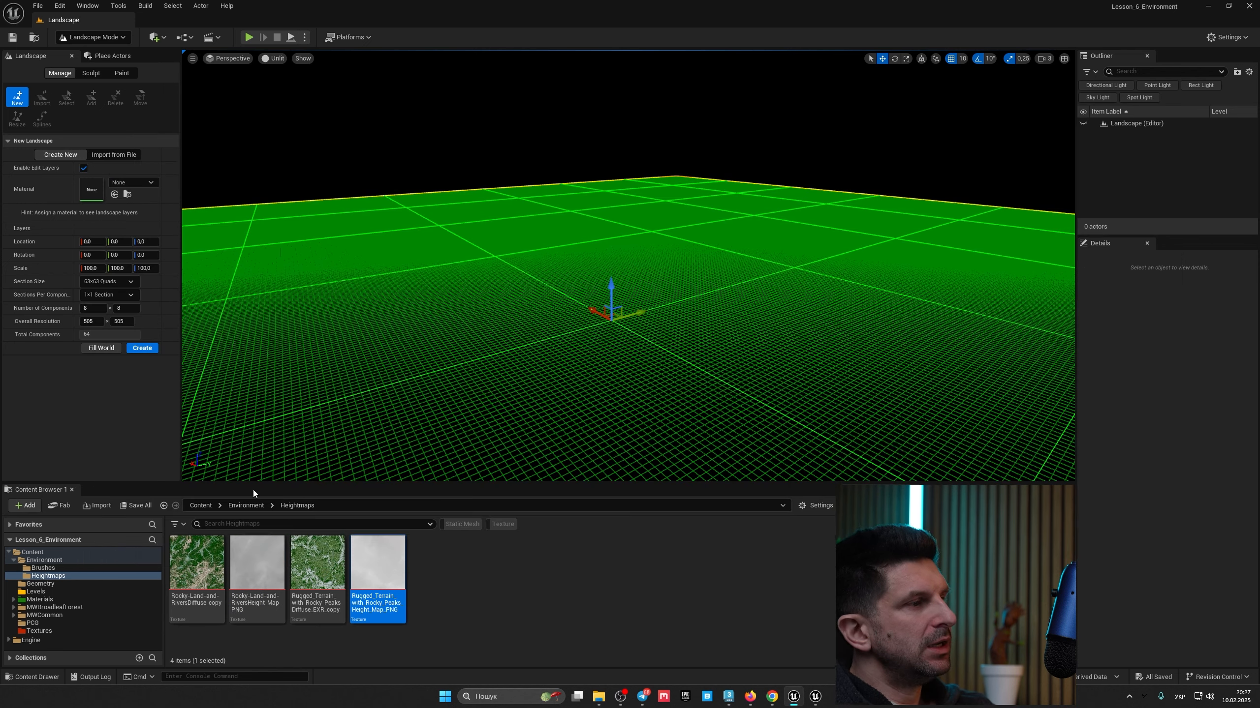
pyautogui.click(257, 563)
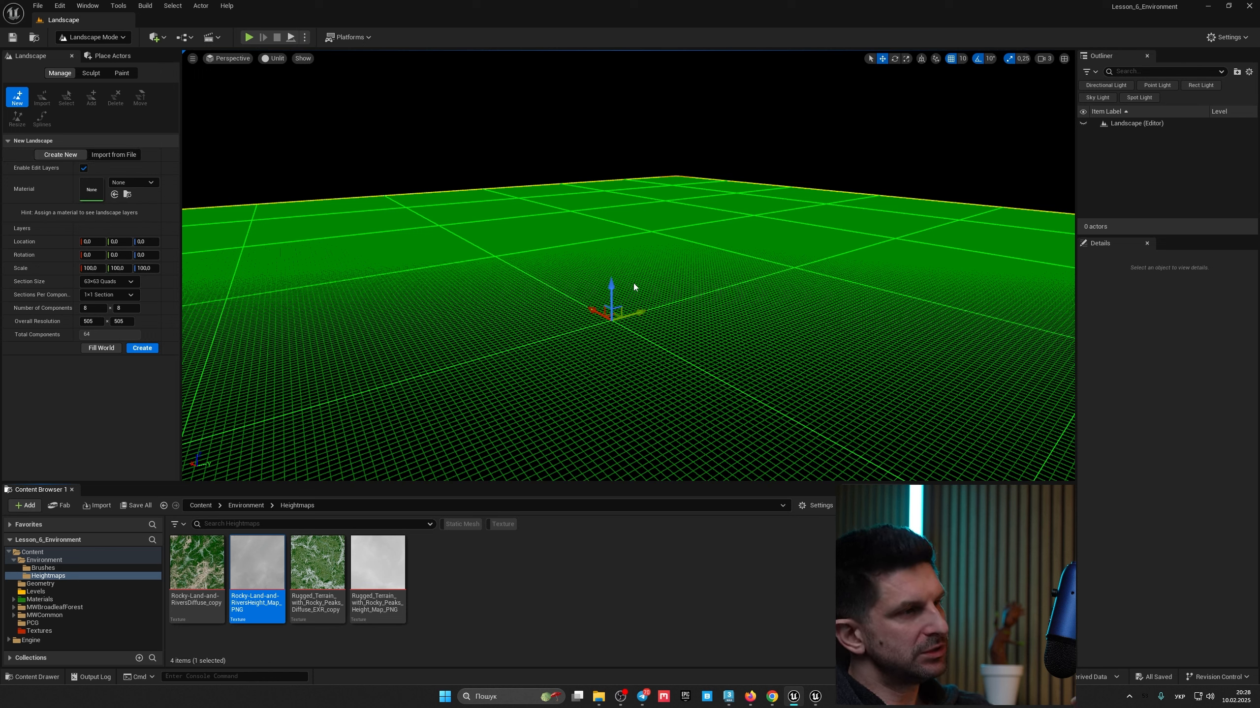
# Step: Load the Rocky-Land-and-RiversHeight_Map_PNG file from the desktop as the landscape's heightmap file
pyautogui.click(126, 155)
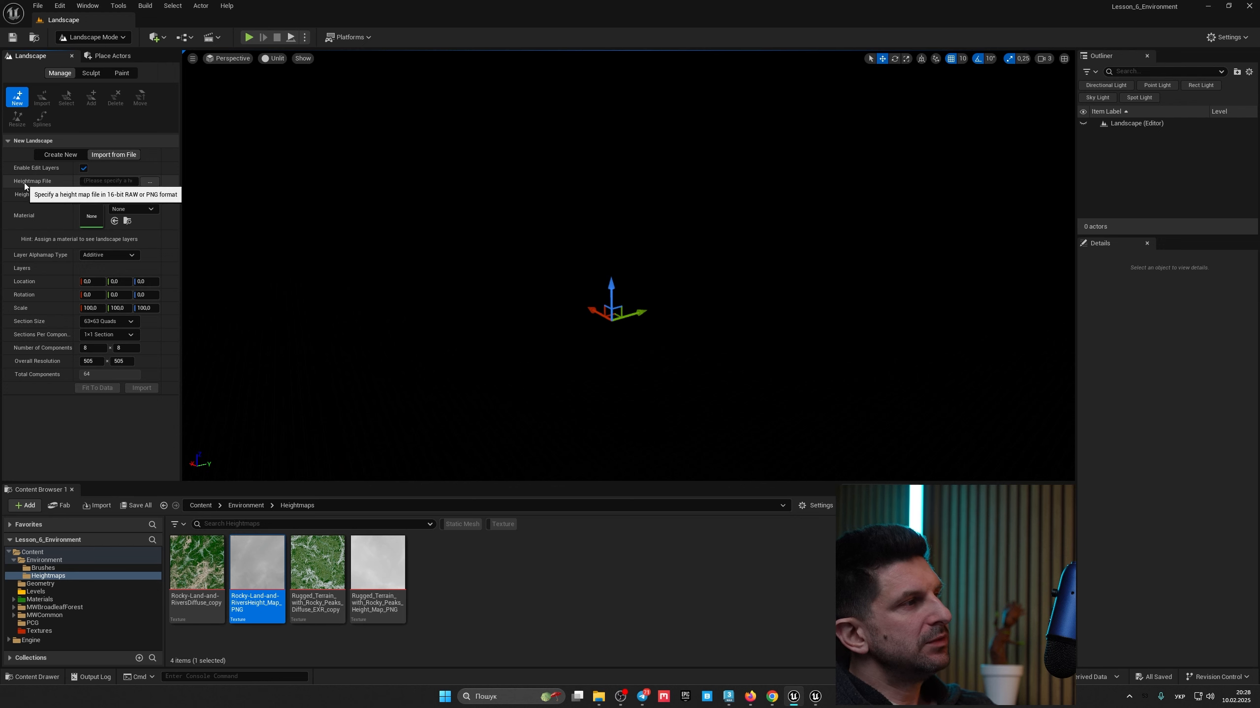
pyautogui.click(149, 182)
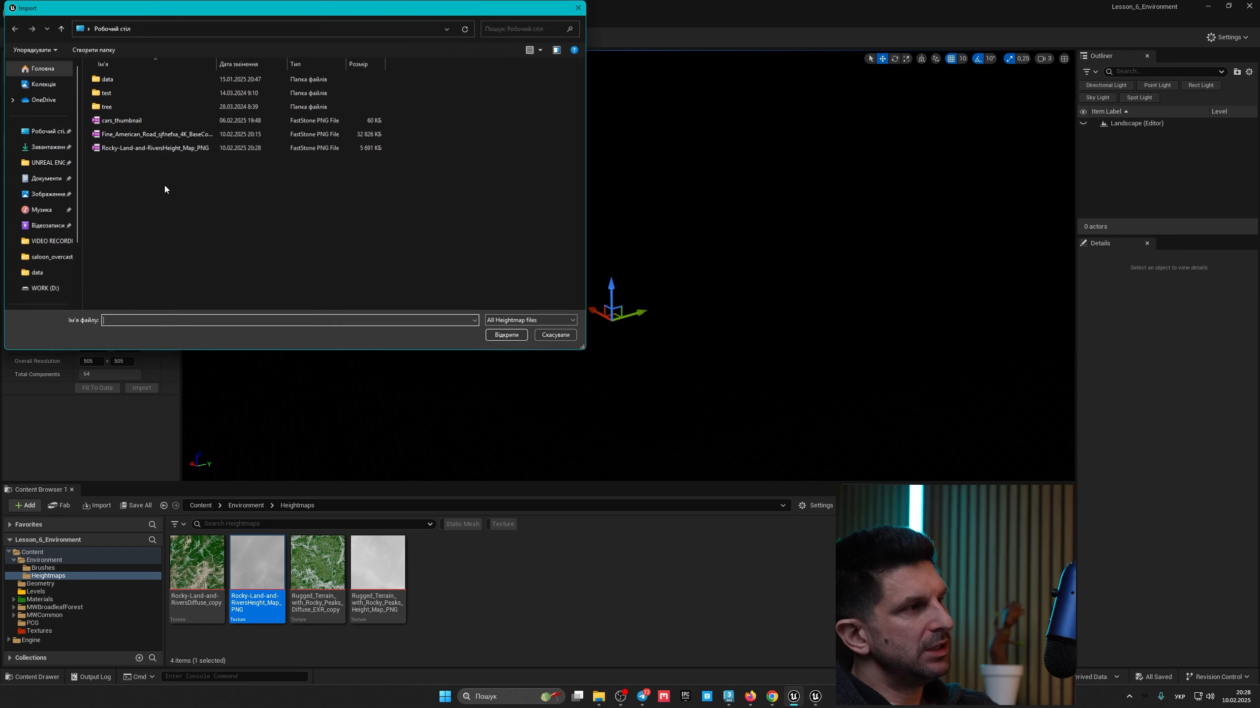
pyautogui.click(44, 131)
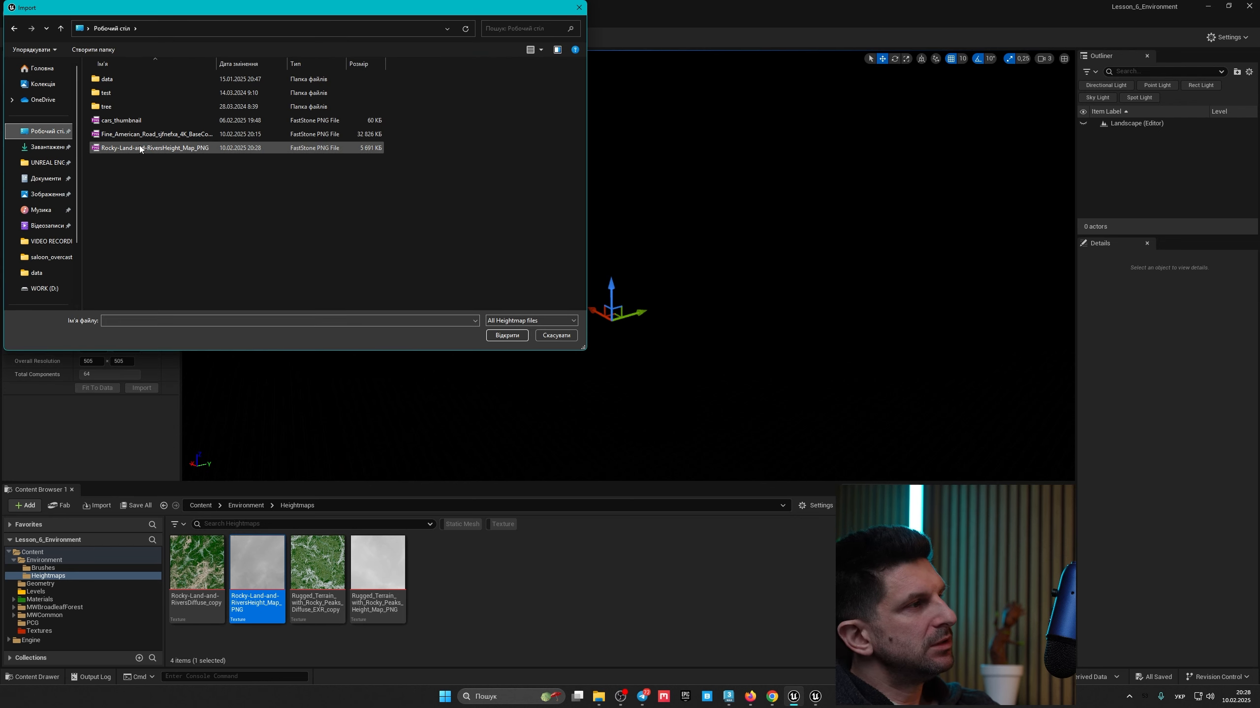
pyautogui.click(142, 148)
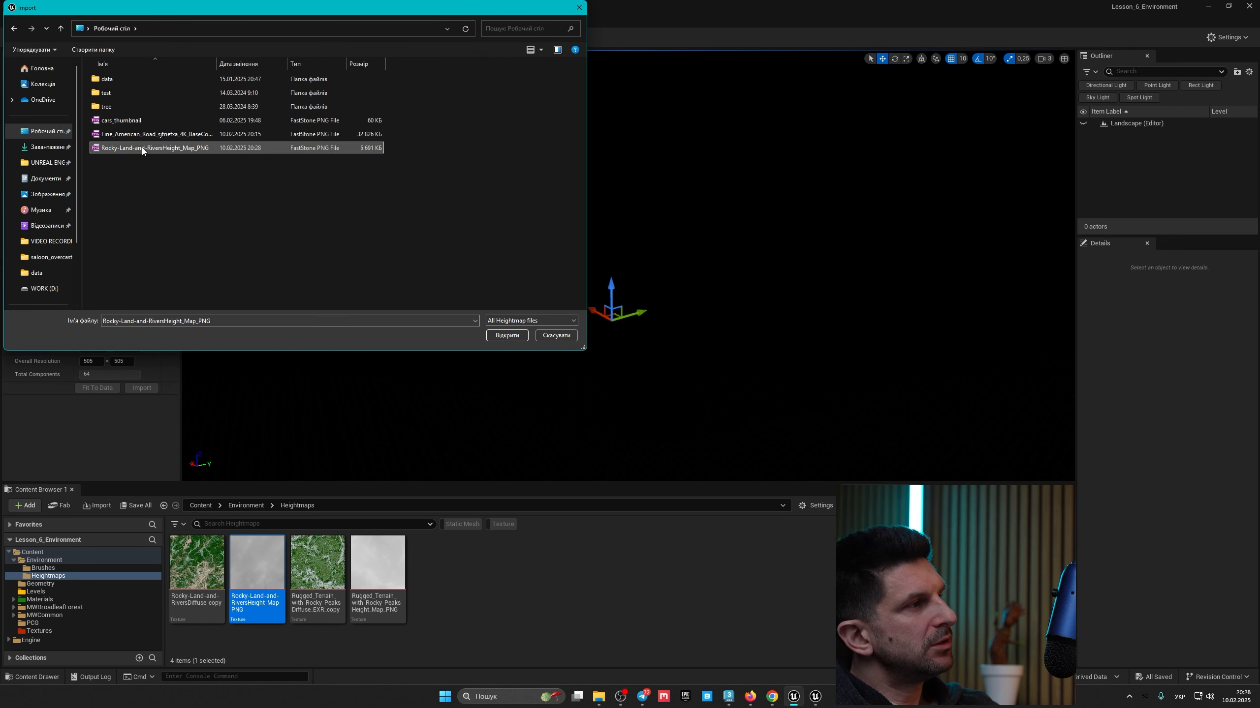
pyautogui.click(506, 335)
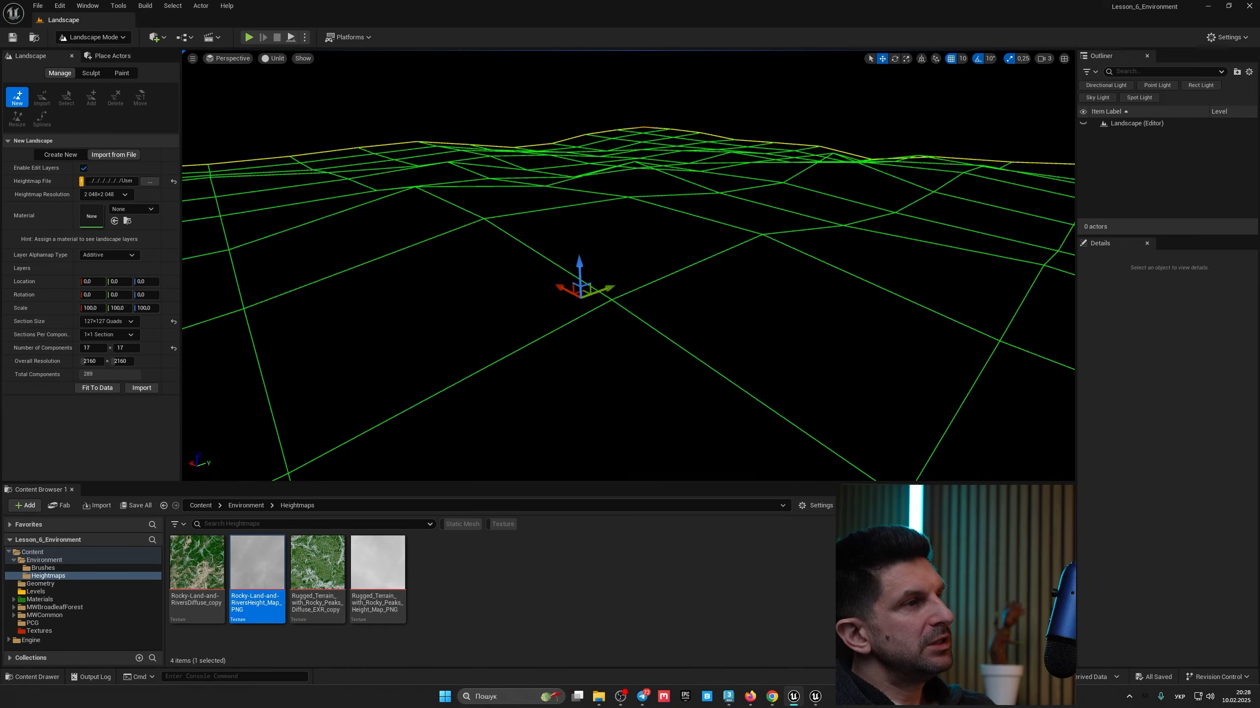
# Step: Import the new landscape from the loaded heightmap
pyautogui.moveTo(628, 298); pyautogui.dragTo(598, 343, button='right')
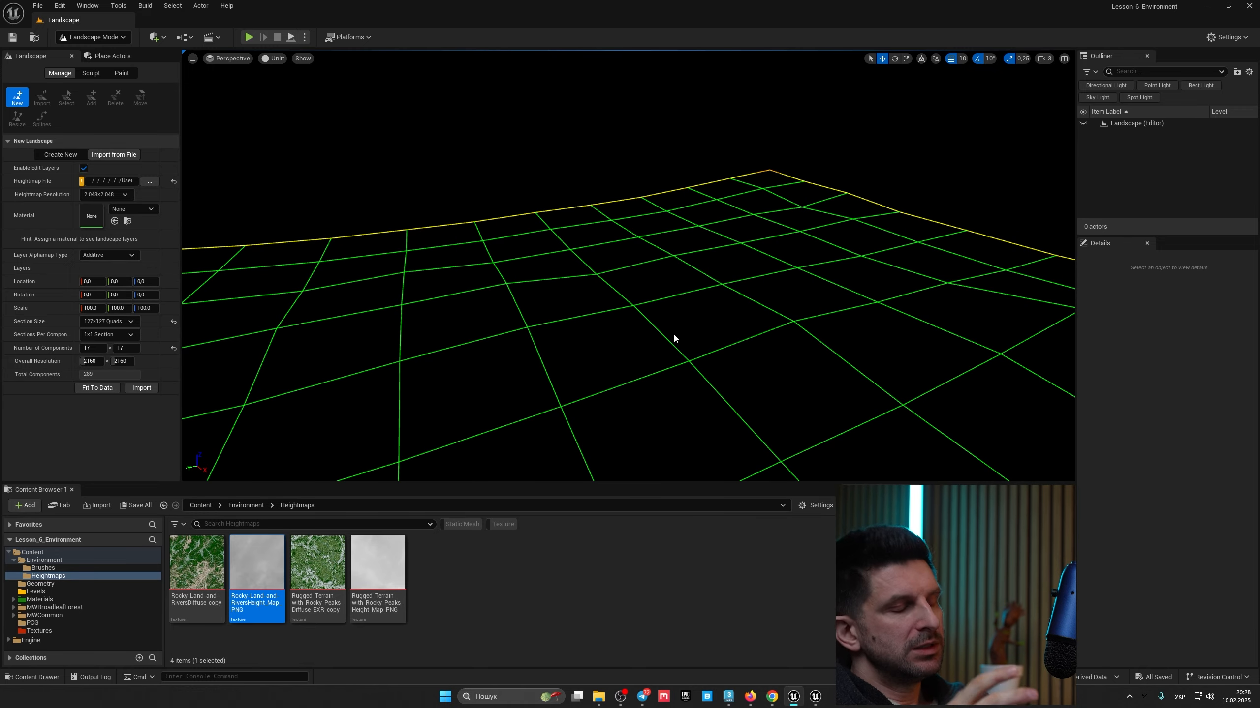
pyautogui.moveTo(704, 303); pyautogui.dragTo(742, 309, button='right')
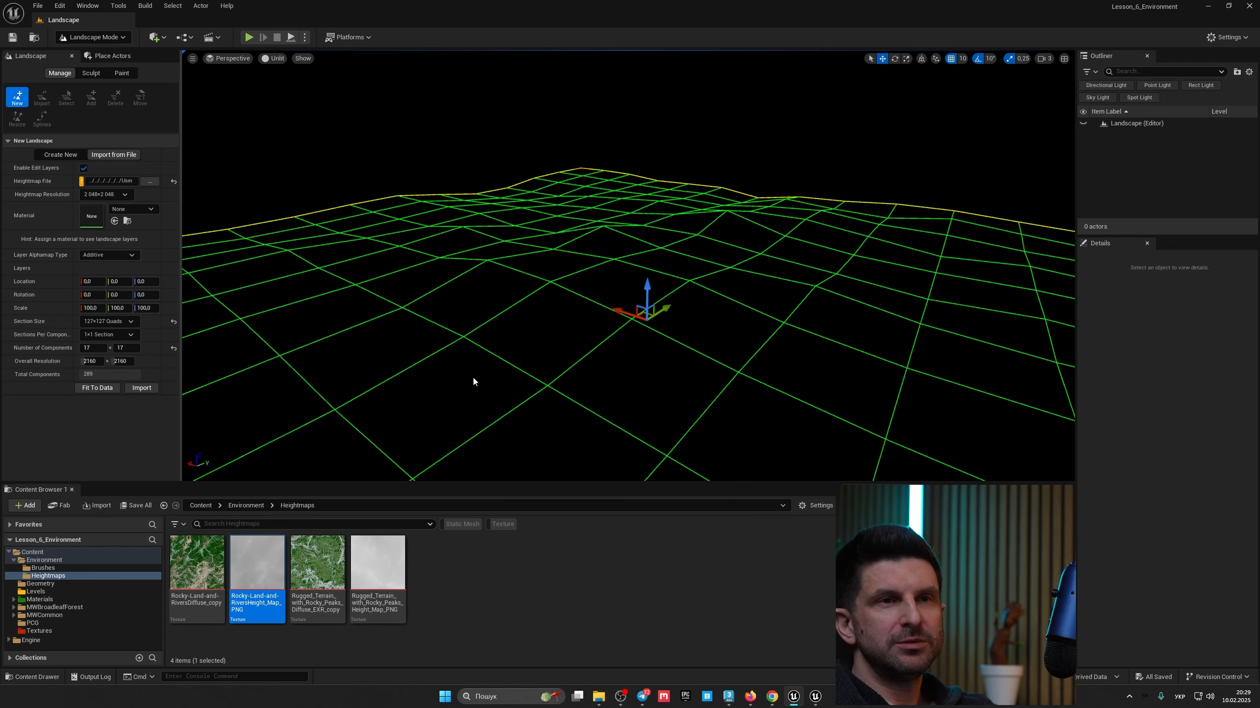
pyautogui.moveTo(504, 383); pyautogui.dragTo(521, 360, button='right')
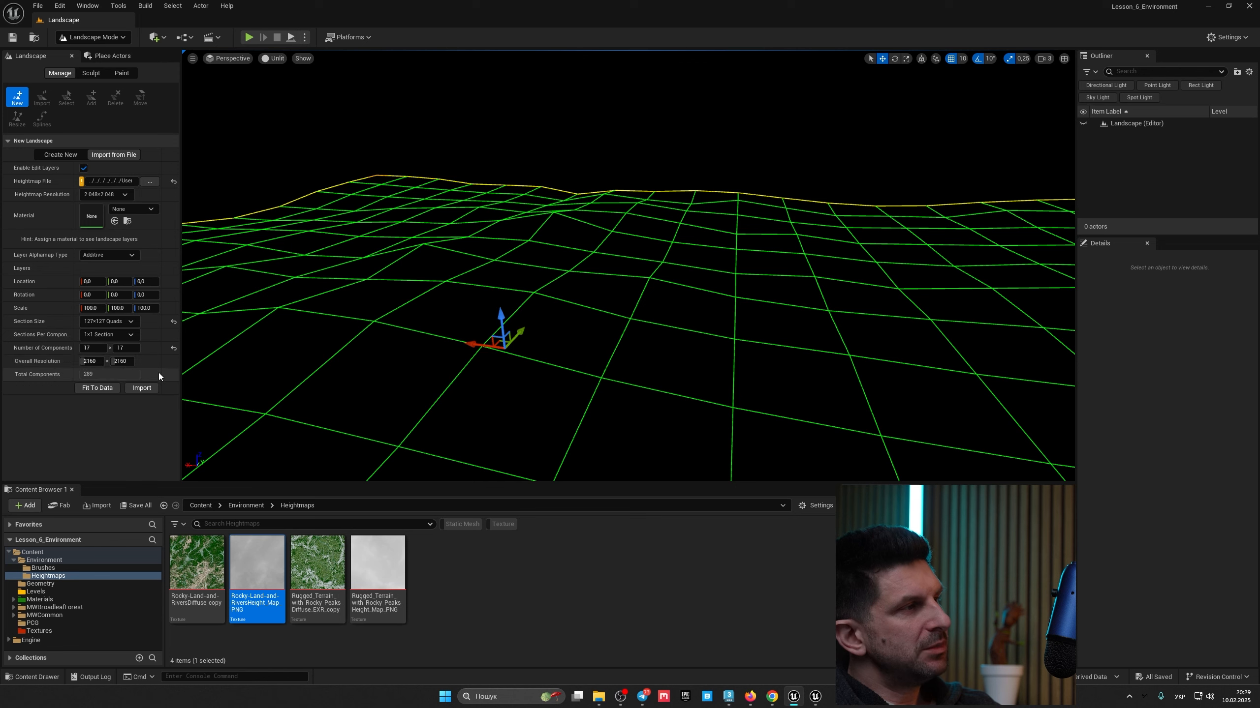
pyautogui.moveTo(447, 355); pyautogui.dragTo(495, 368, button='right')
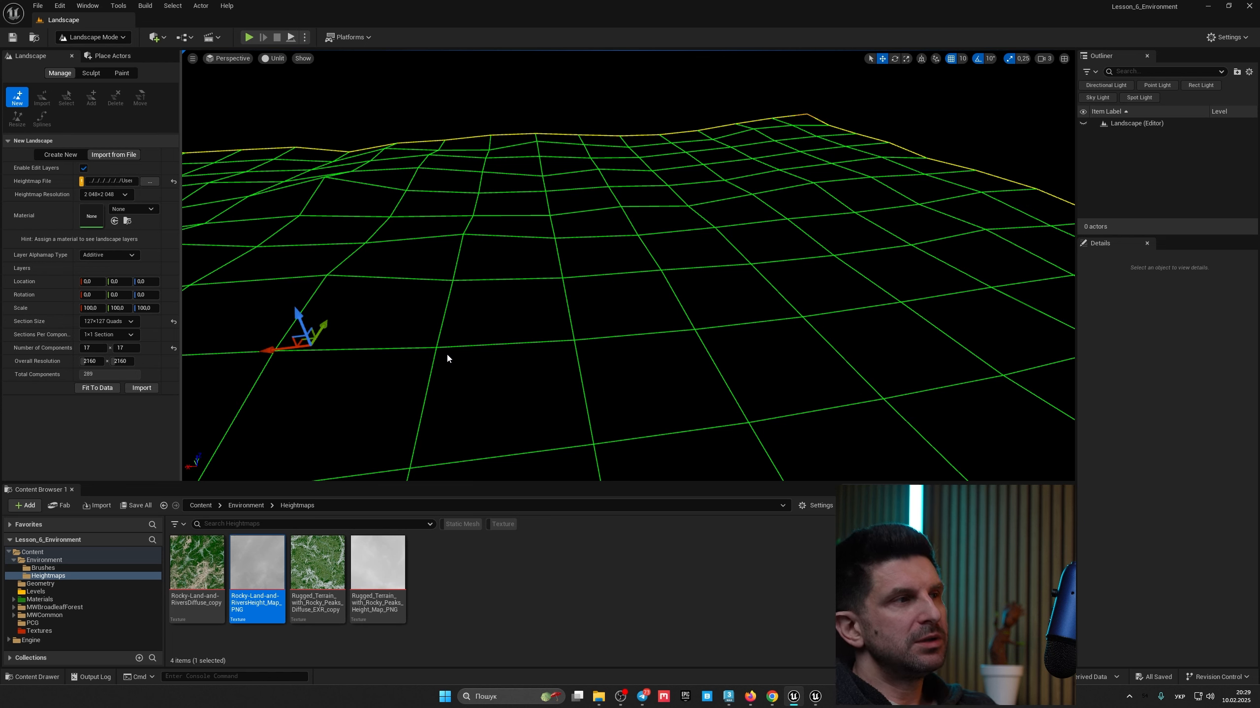
pyautogui.click(143, 389)
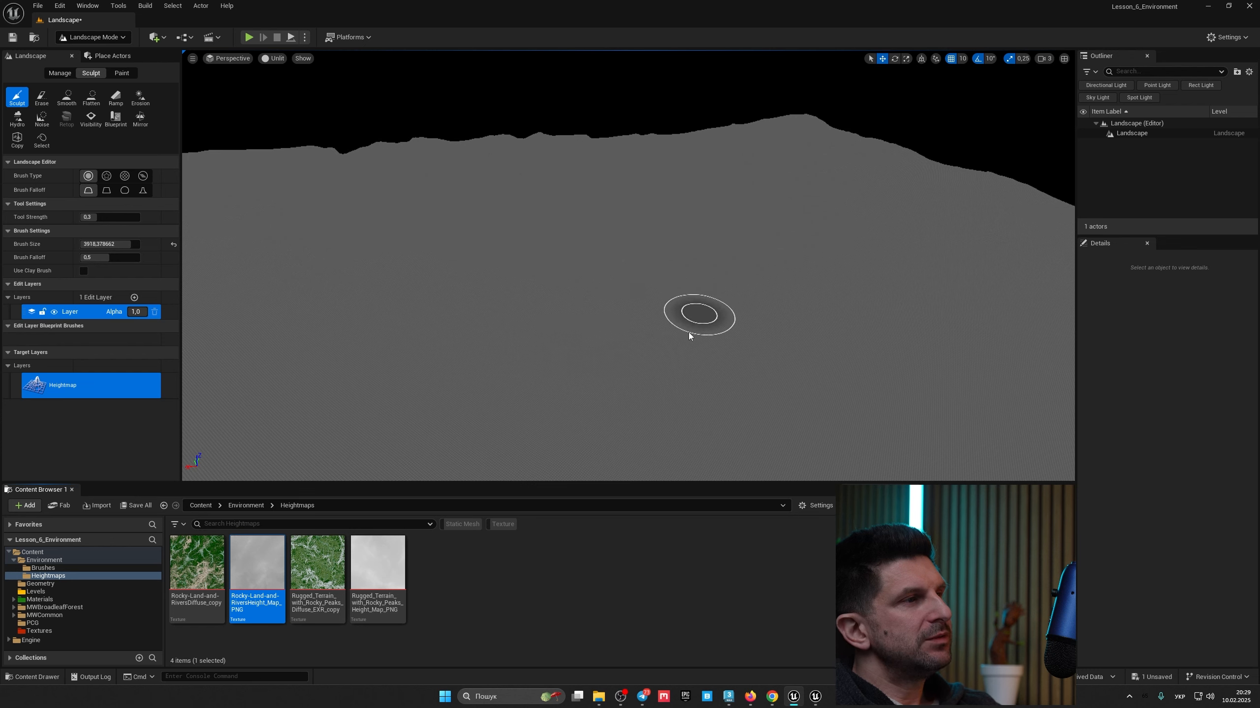
# Step: Switch the viewport view mode to Lit
pyautogui.moveTo(326, 105); pyautogui.dragTo(353, 111, button='right')
pyautogui.press('w')
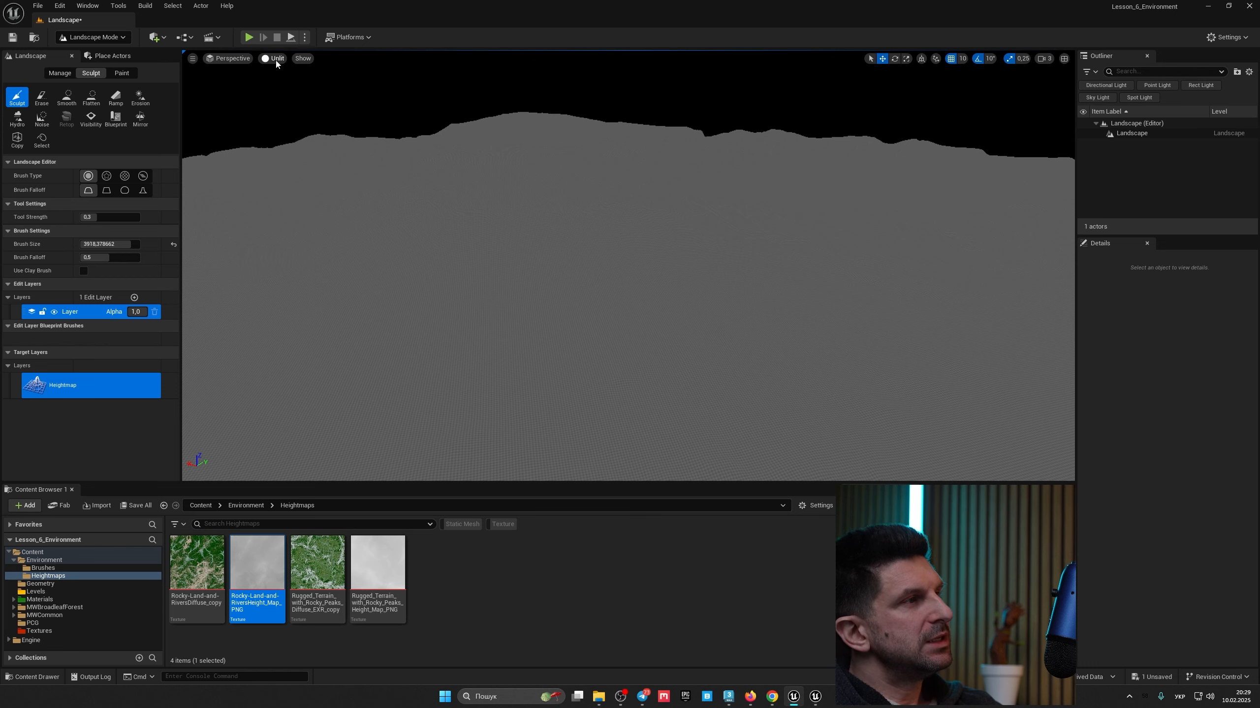
pyautogui.click(275, 61)
pyautogui.click(300, 98)
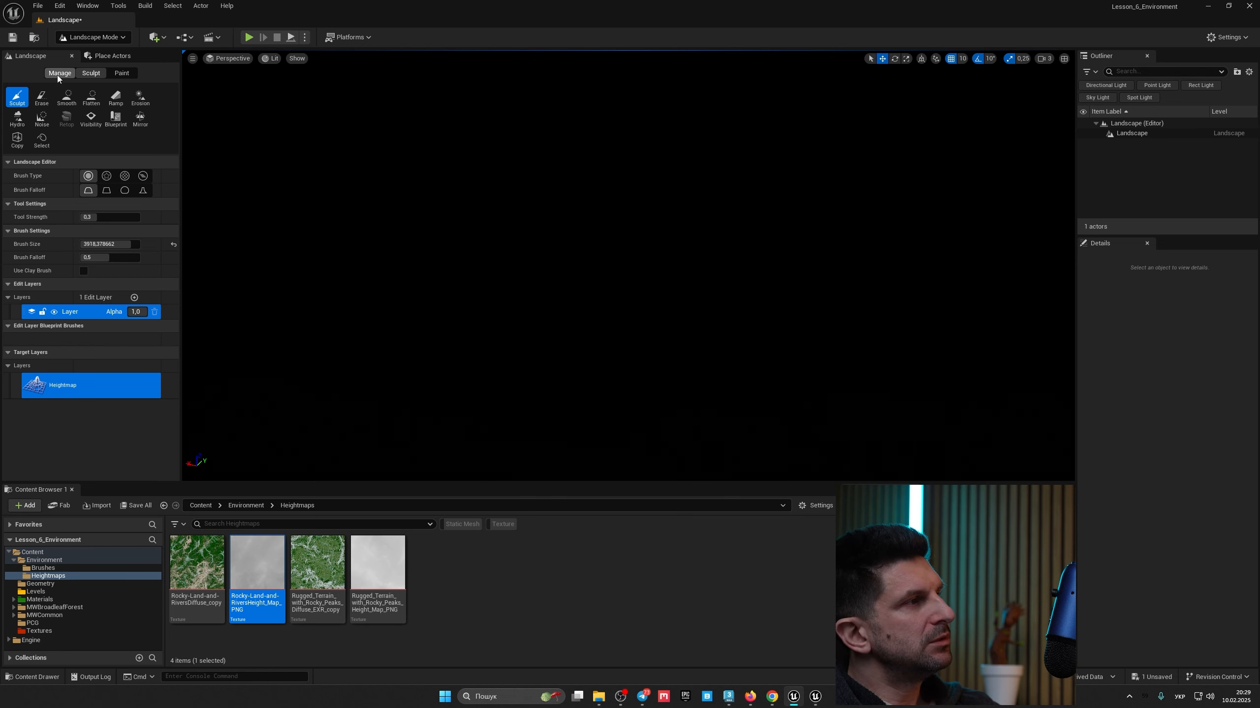
# Step: Add a Directional Light to the level
pyautogui.click(94, 37)
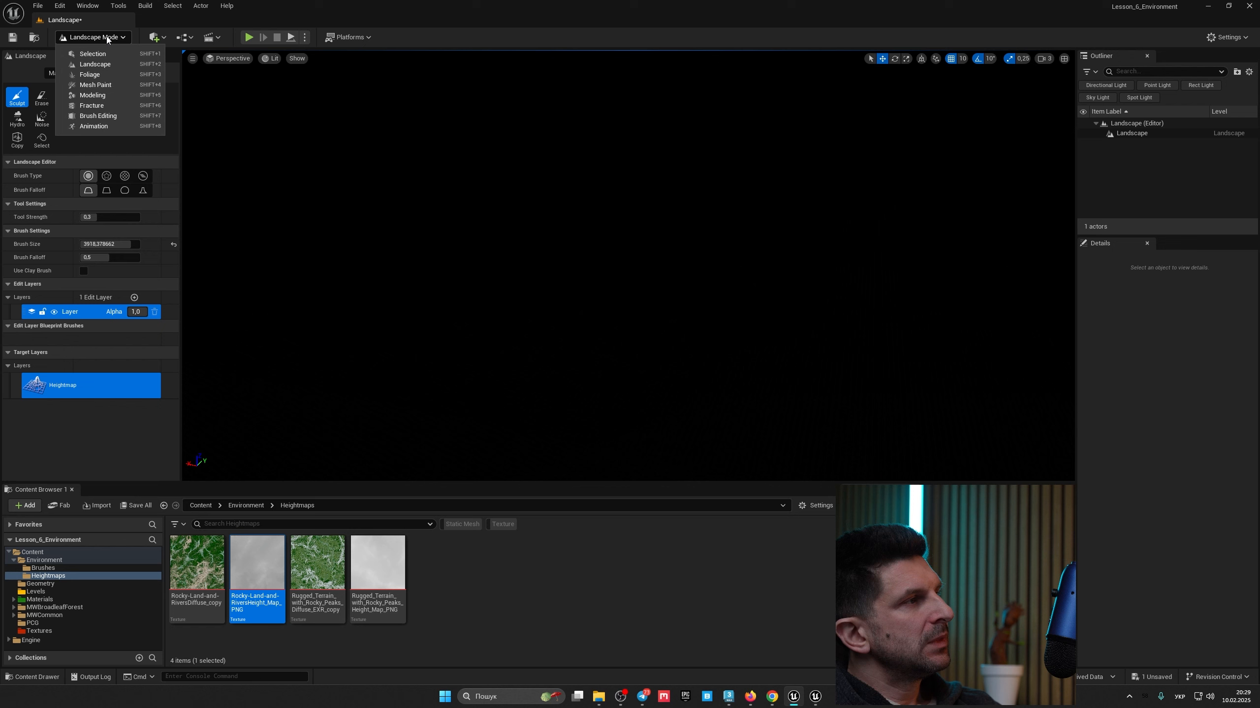
pyautogui.click(158, 36)
pyautogui.moveTo(197, 141)
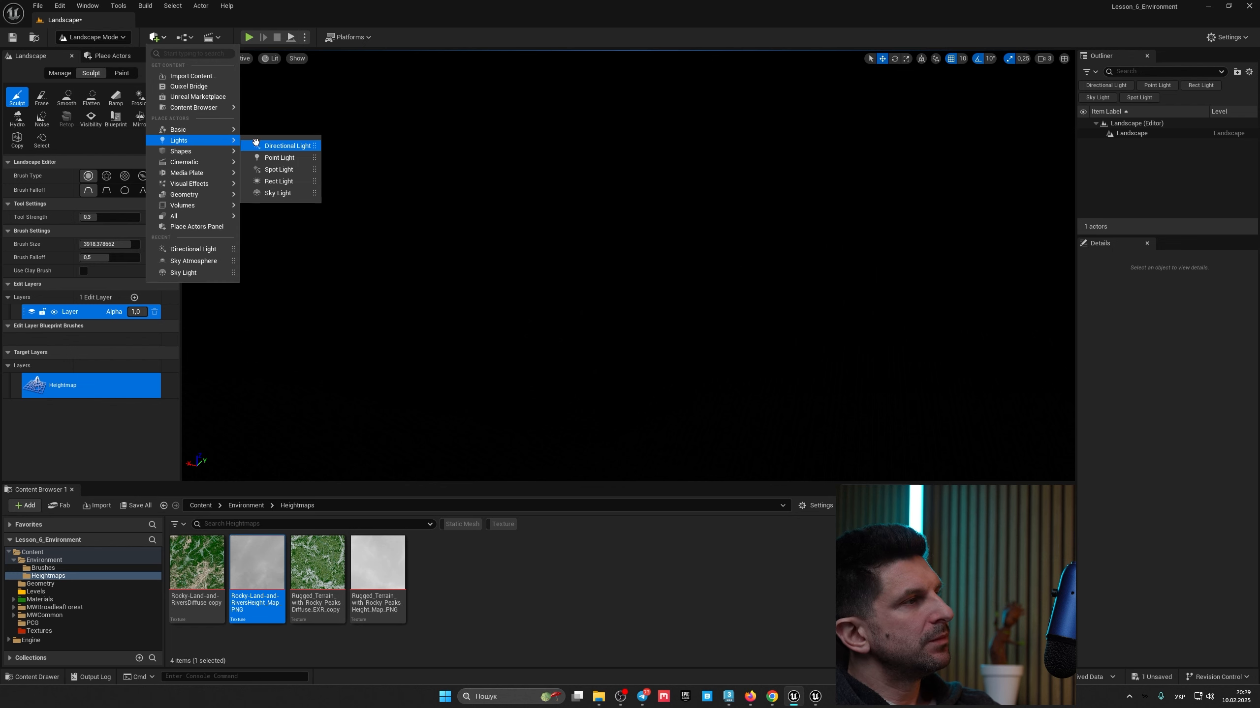
pyautogui.moveTo(268, 144); pyautogui.dragTo(575, 290)
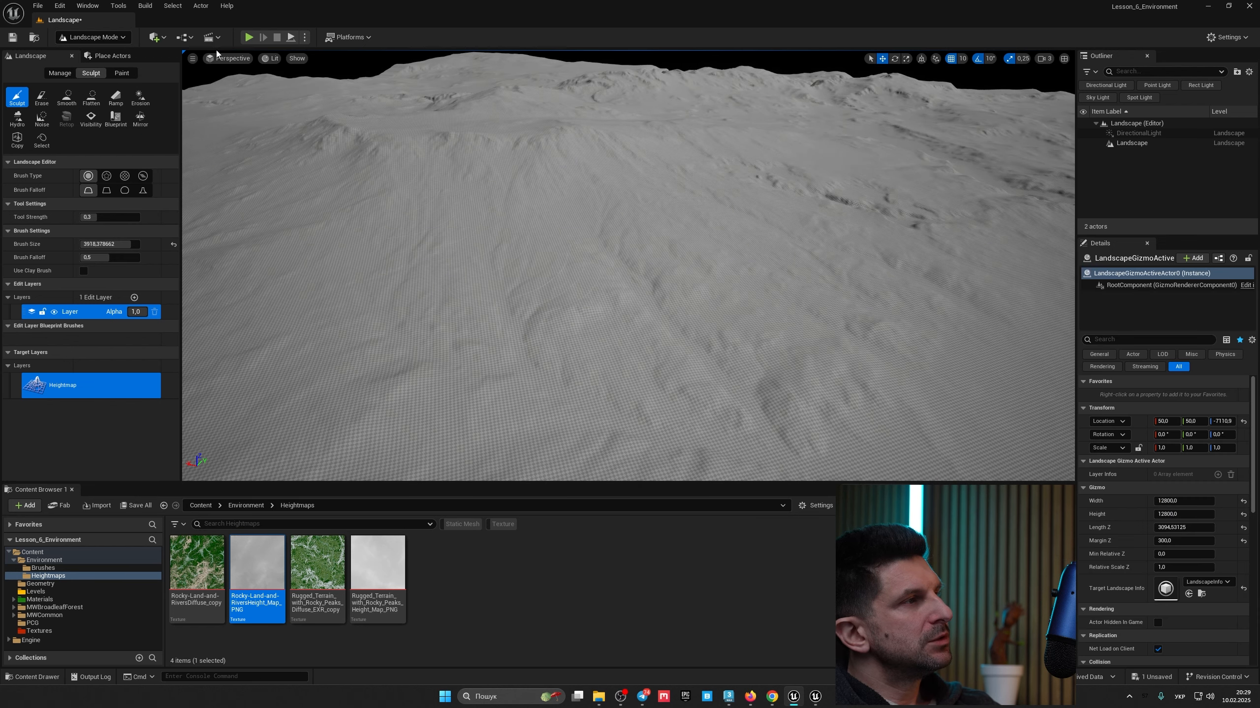
# Step: Switch the editor to Selection Mode and add a Sky Light to the level
pyautogui.click(98, 40)
pyautogui.click(100, 52)
pyautogui.click(160, 39)
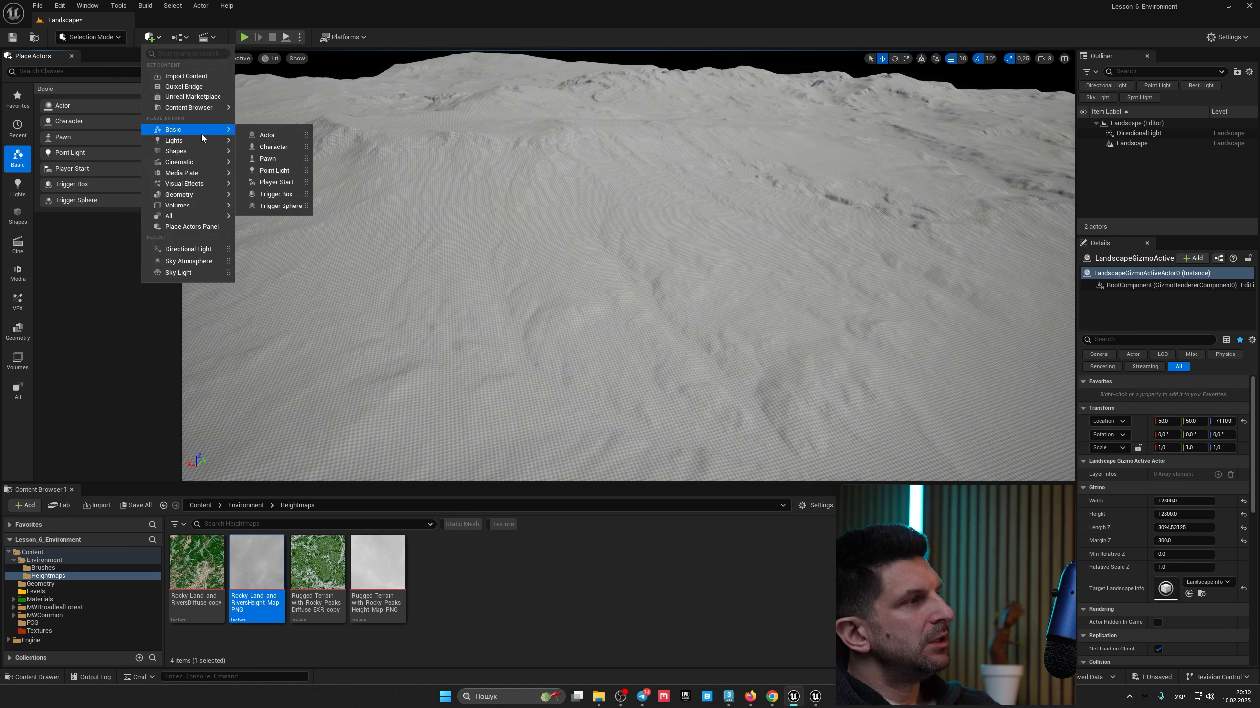
pyautogui.moveTo(200, 140)
pyautogui.click(278, 193)
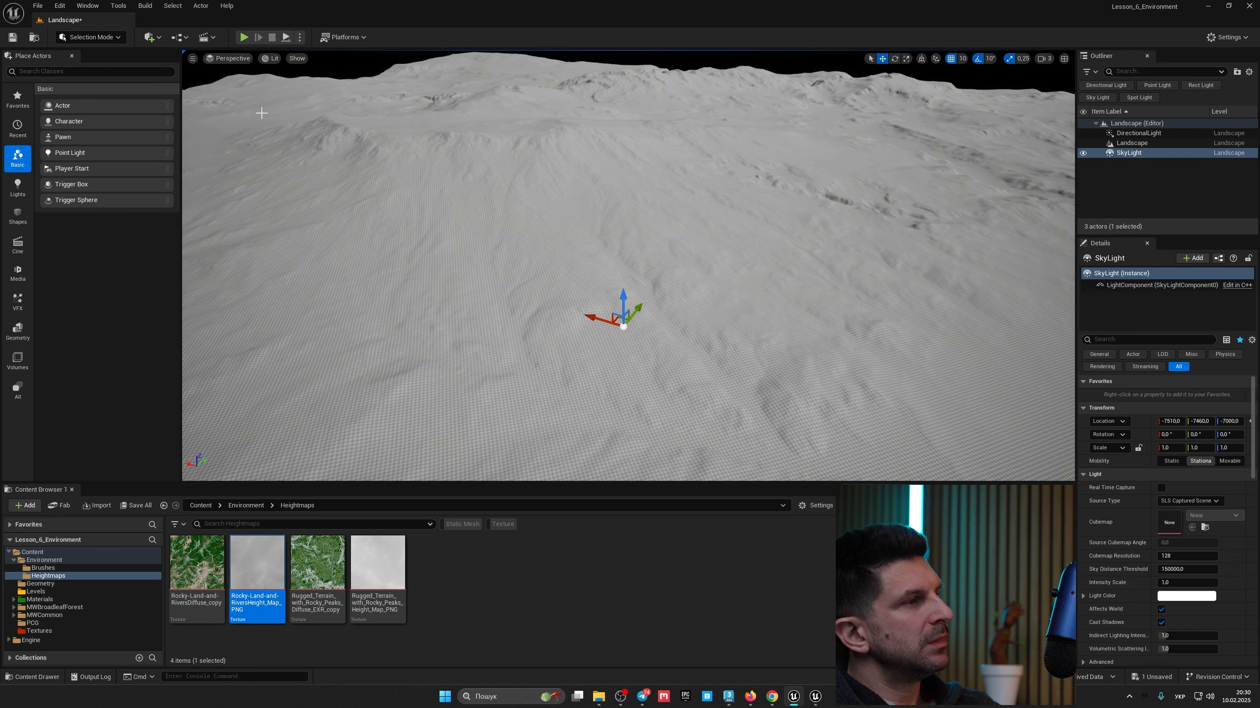
# Step: Search the quick-add menu for sky and place a Sky Atmosphere in the level
pyautogui.click(155, 39)
pyautogui.write('і')
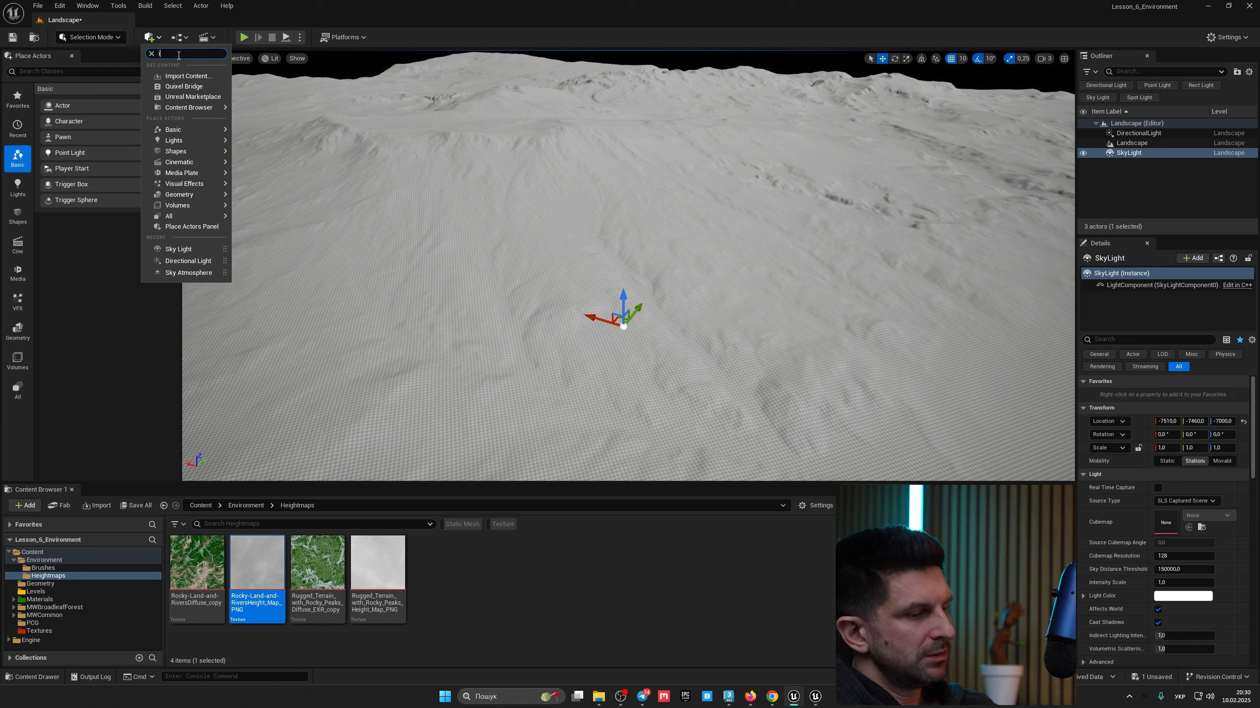
pyautogui.write('лн')
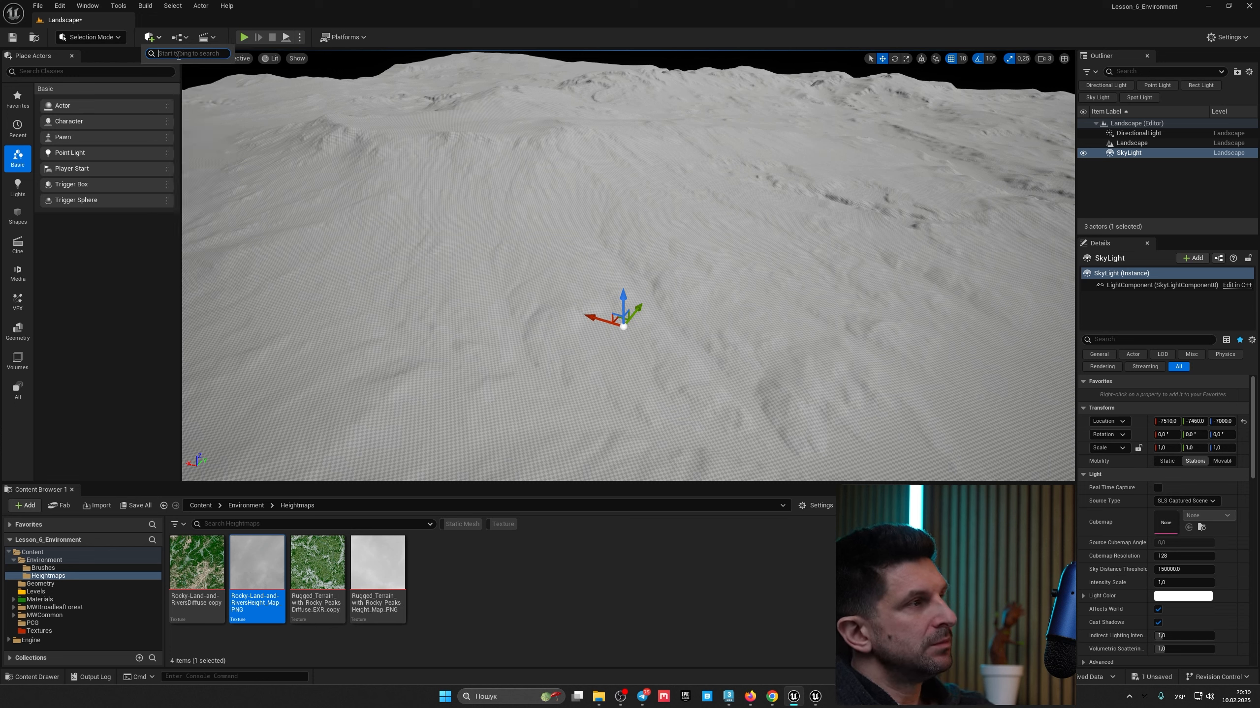
pyautogui.hotkey('alt', 'shift')
pyautogui.write('sky')
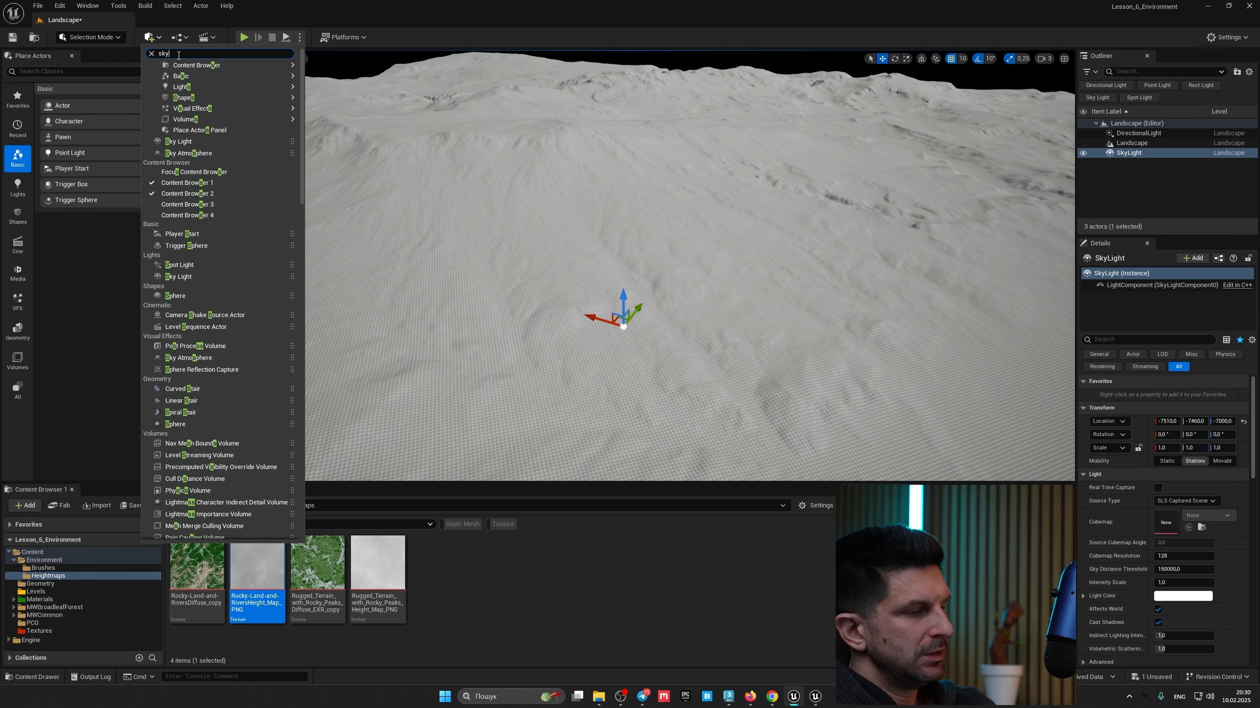
pyautogui.moveTo(182, 77); pyautogui.dragTo(664, 297)
# Step: Search the quick-add menu for fog and place an Exponential Height Fog in the level
pyautogui.click(158, 39)
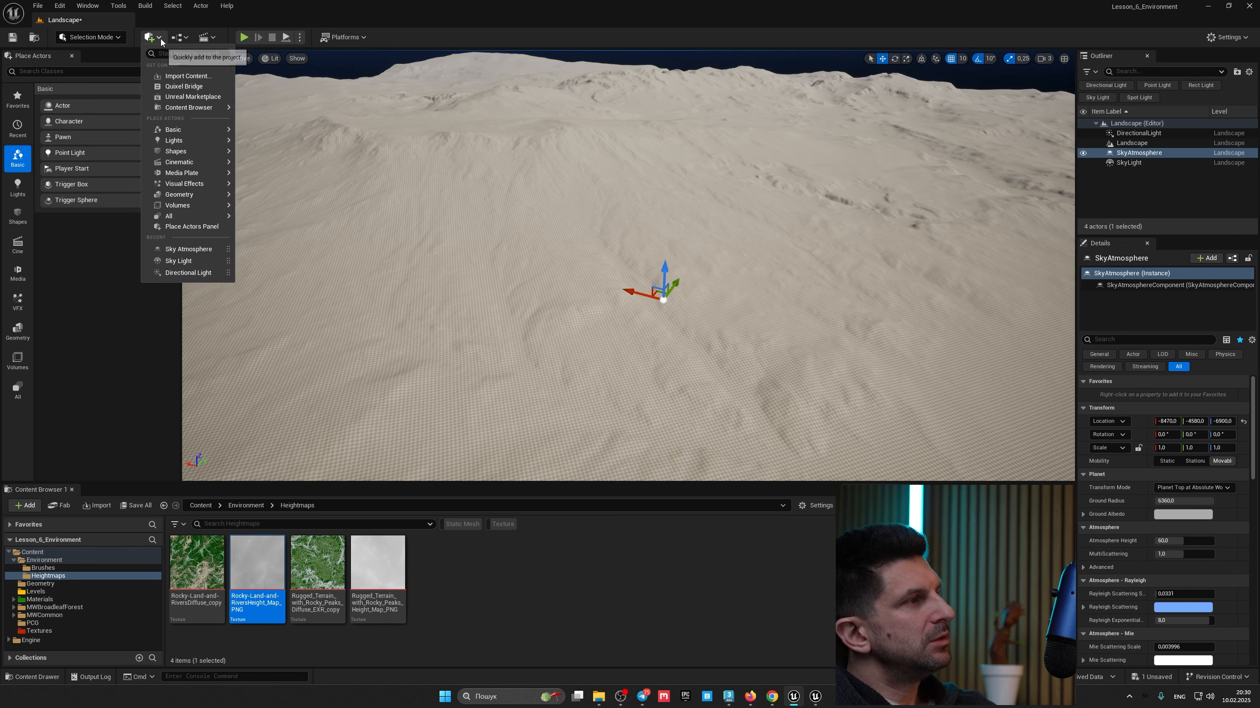
pyautogui.write('fog')
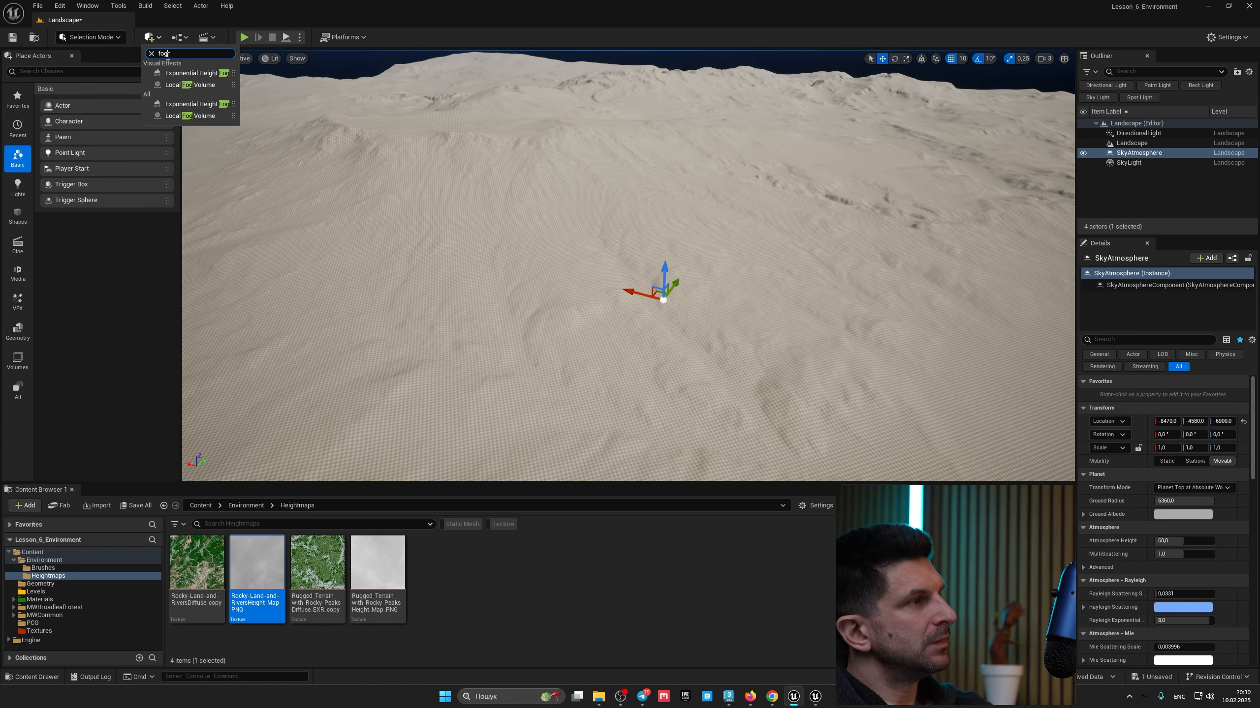
pyautogui.moveTo(176, 74); pyautogui.dragTo(554, 235)
# Step: Create a new material named NewMaterial in the Materials > 3DV_MasterMaterial folder
pyautogui.moveTo(554, 235); pyautogui.dragTo(341, 88, button='right')
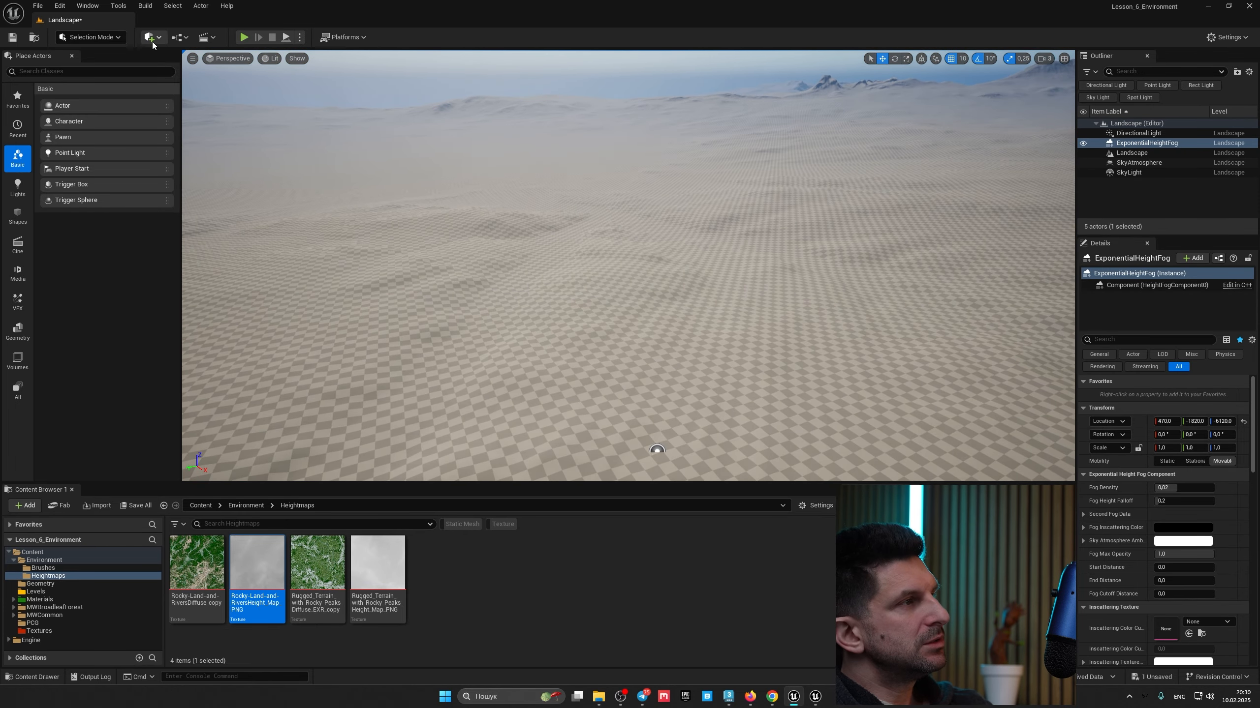
pyautogui.moveTo(614, 254); pyautogui.dragTo(616, 283, button='right')
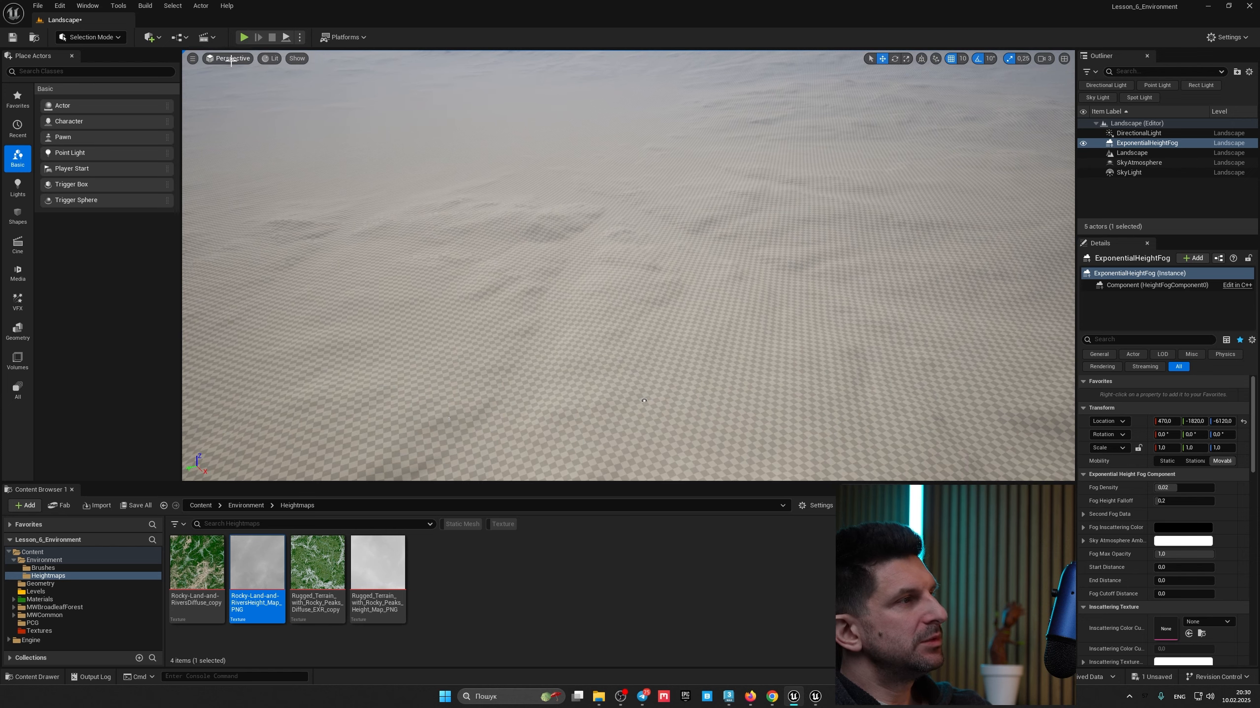
pyautogui.moveTo(643, 401); pyautogui.dragTo(703, 354, button='right')
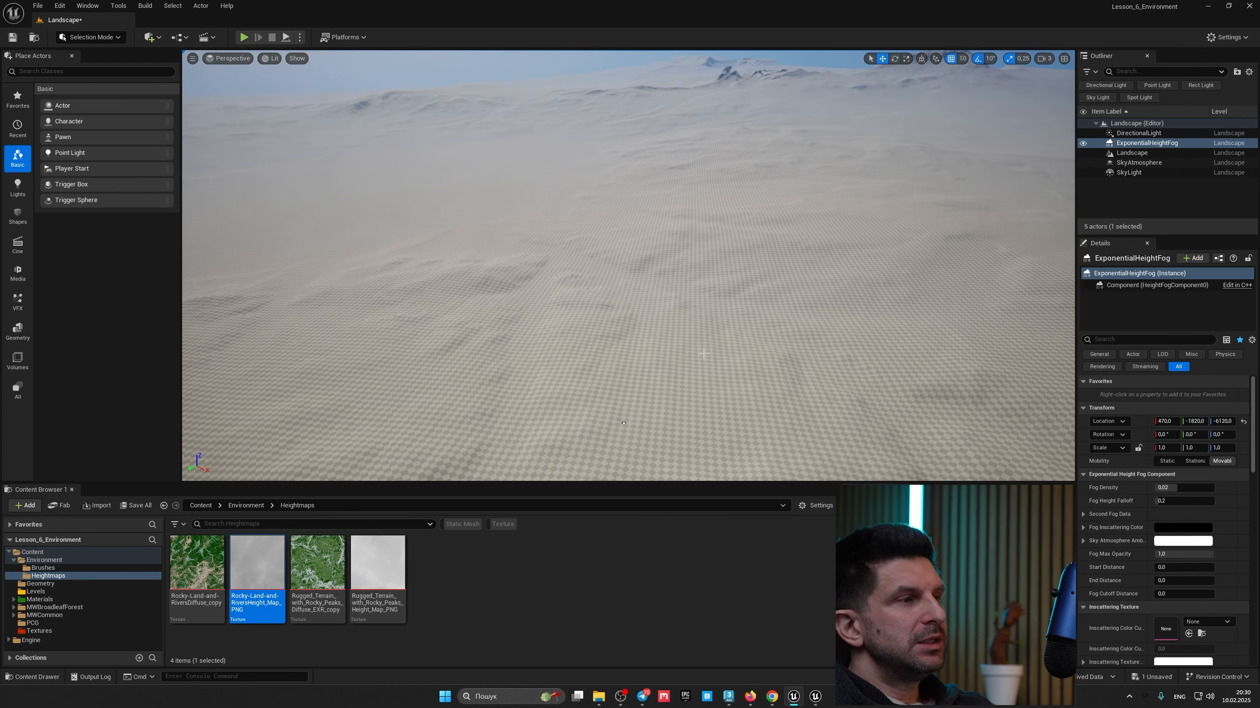
pyautogui.click(55, 600)
pyautogui.doubleClick(202, 602)
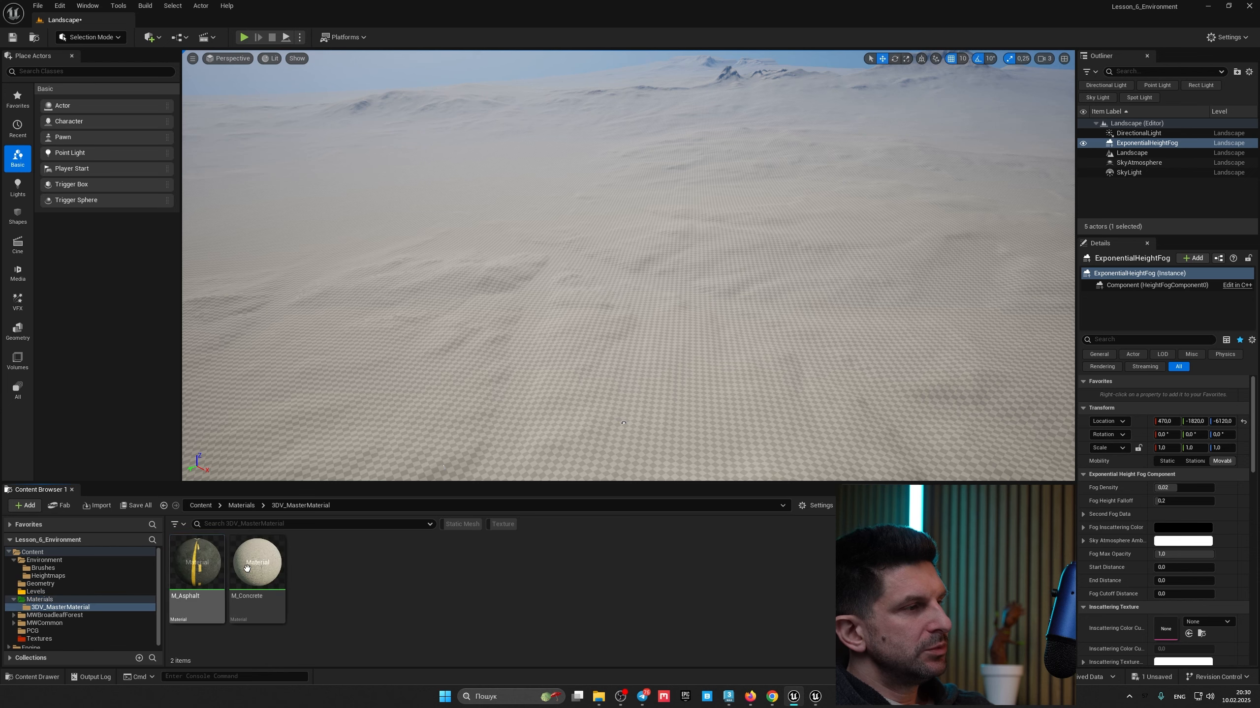
pyautogui.rightClick(362, 594)
pyautogui.click(432, 297)
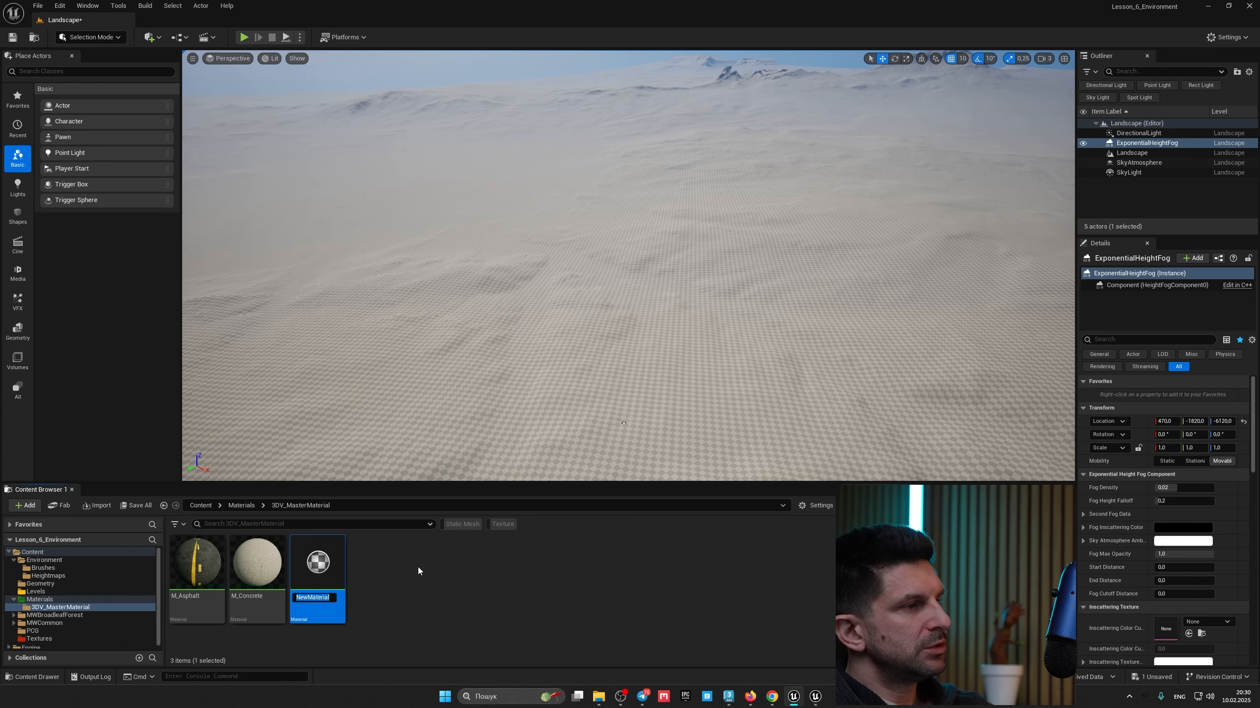
pyautogui.press('Return')
# Step: Set NewMaterial's Specular to 0, then apply and save the material
pyautogui.doubleClick(317, 566)
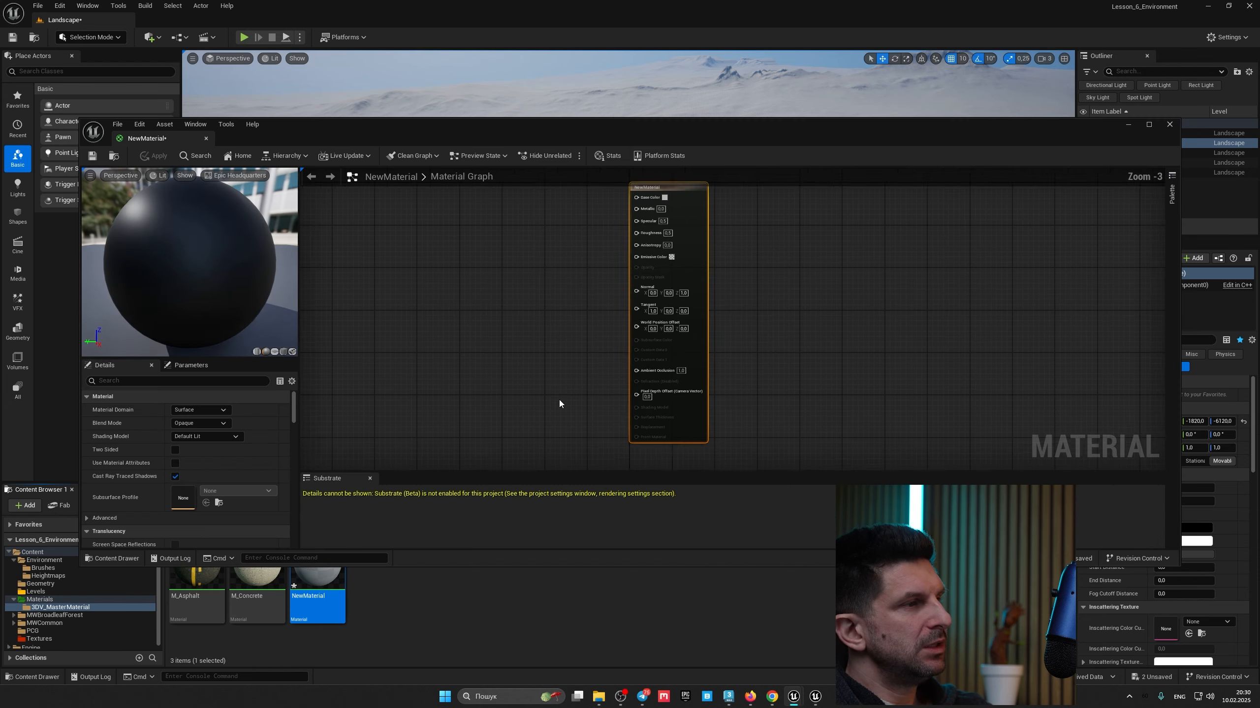
pyautogui.scroll(2, 727, 223)
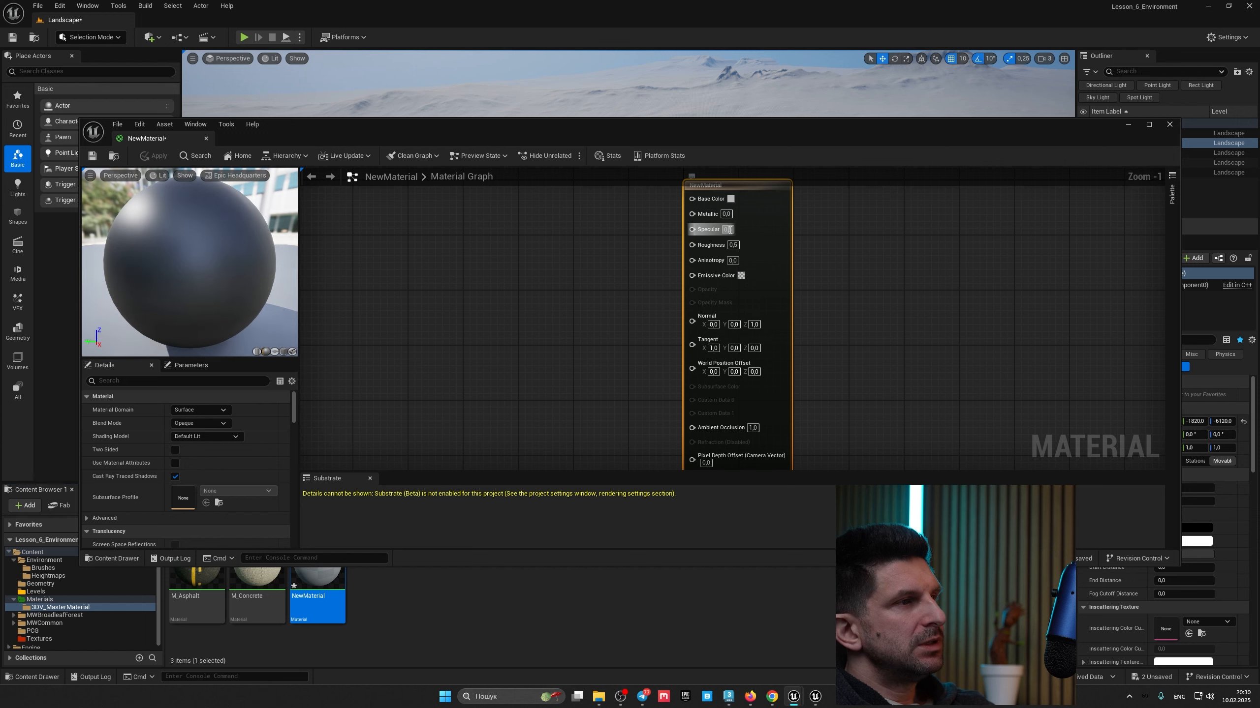
pyautogui.click(730, 230)
pyautogui.write('0')
pyautogui.click(852, 270)
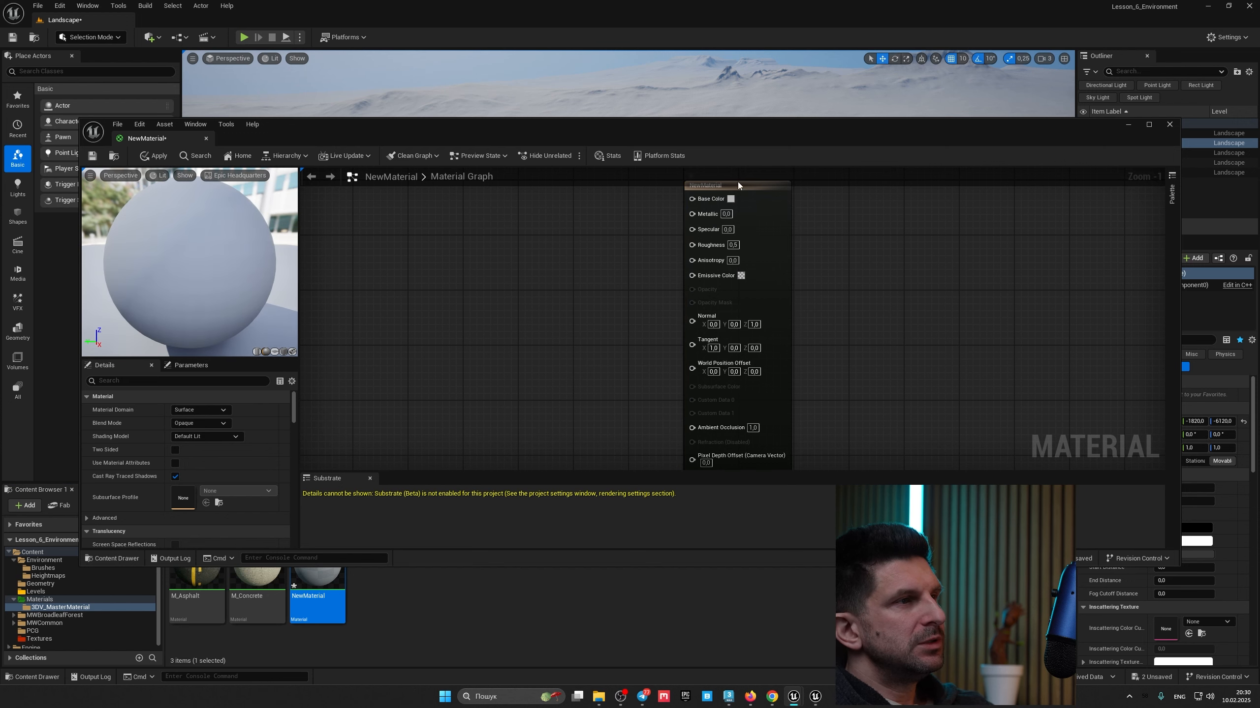
pyautogui.click(153, 159)
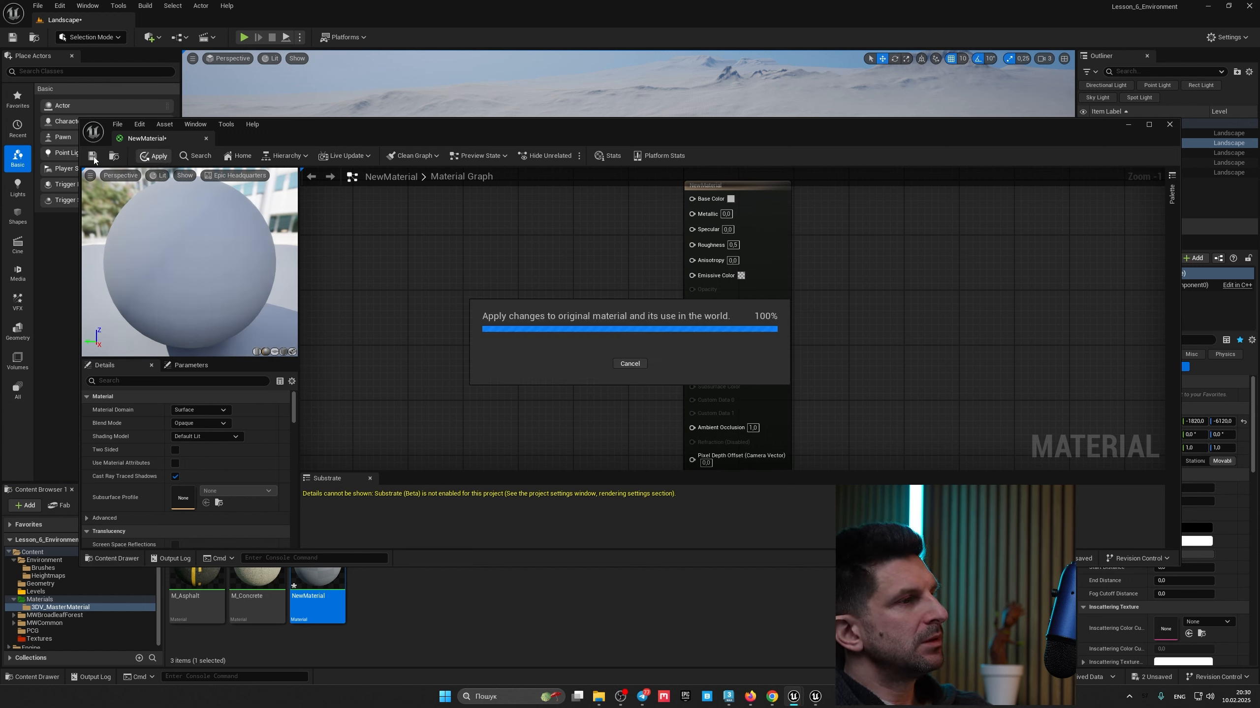
pyautogui.click(94, 156)
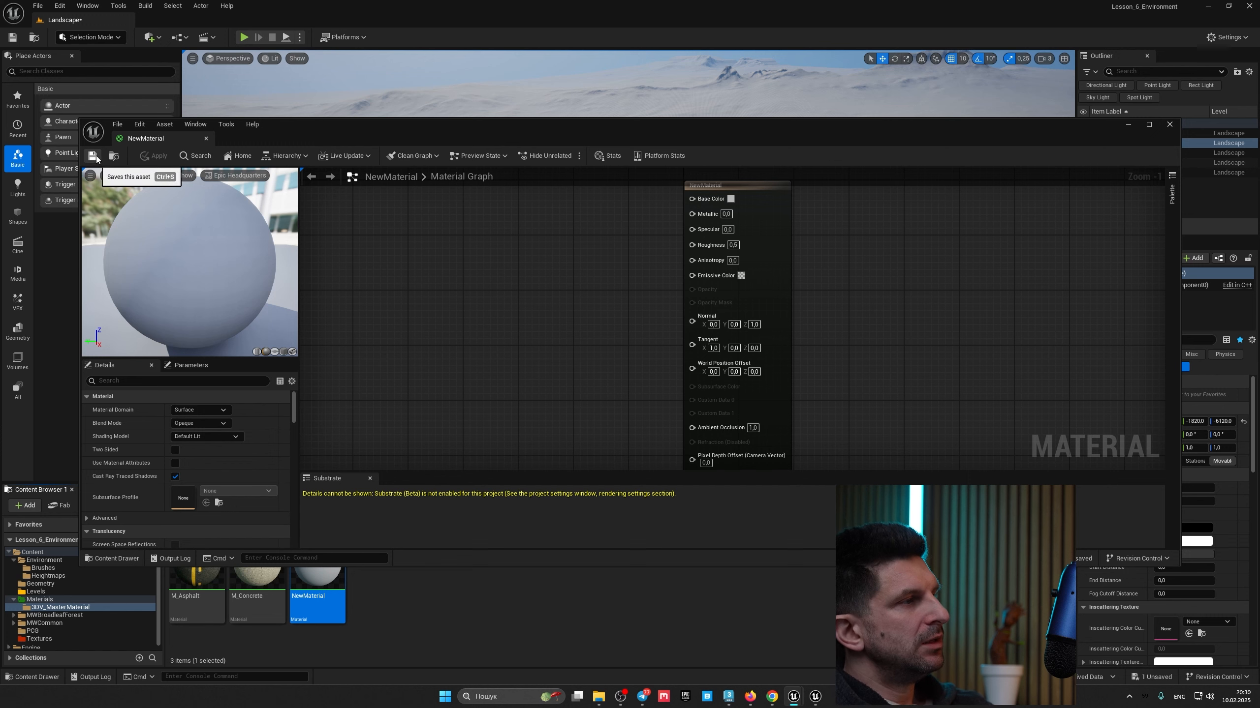
pyautogui.click(205, 138)
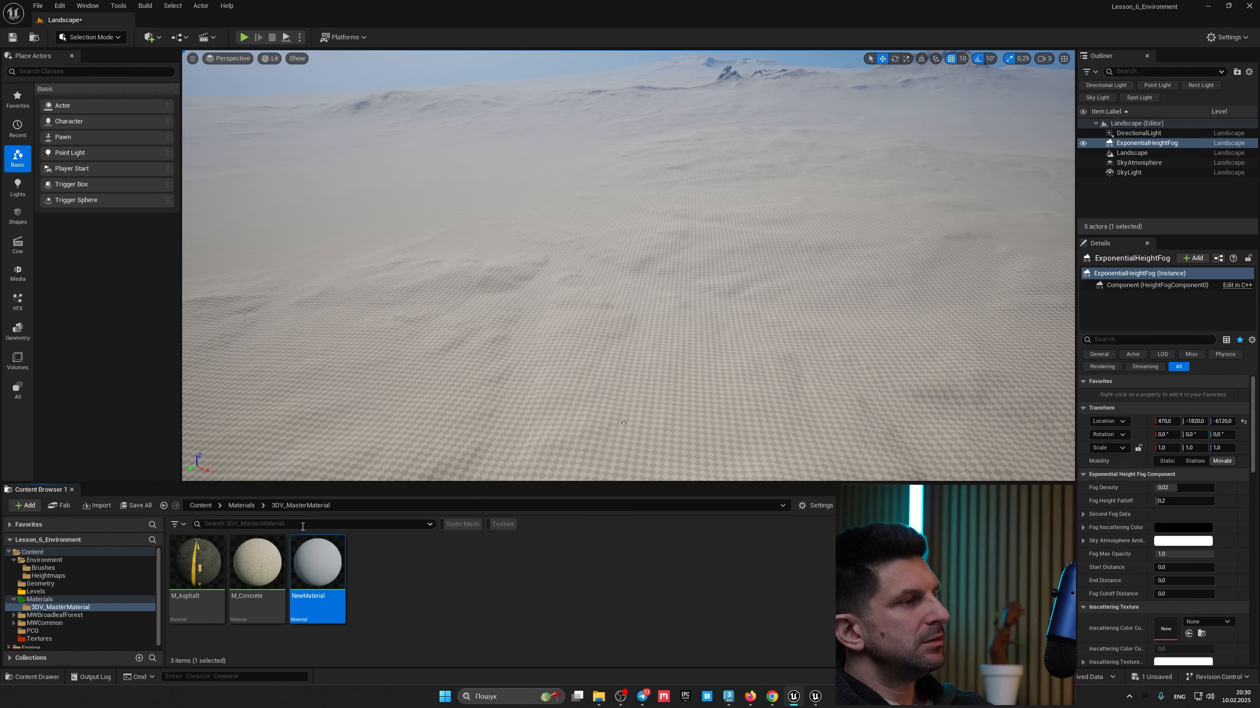
# Step: Apply NewMaterial to the landscape and select the landscape
pyautogui.moveTo(311, 558); pyautogui.dragTo(535, 367)
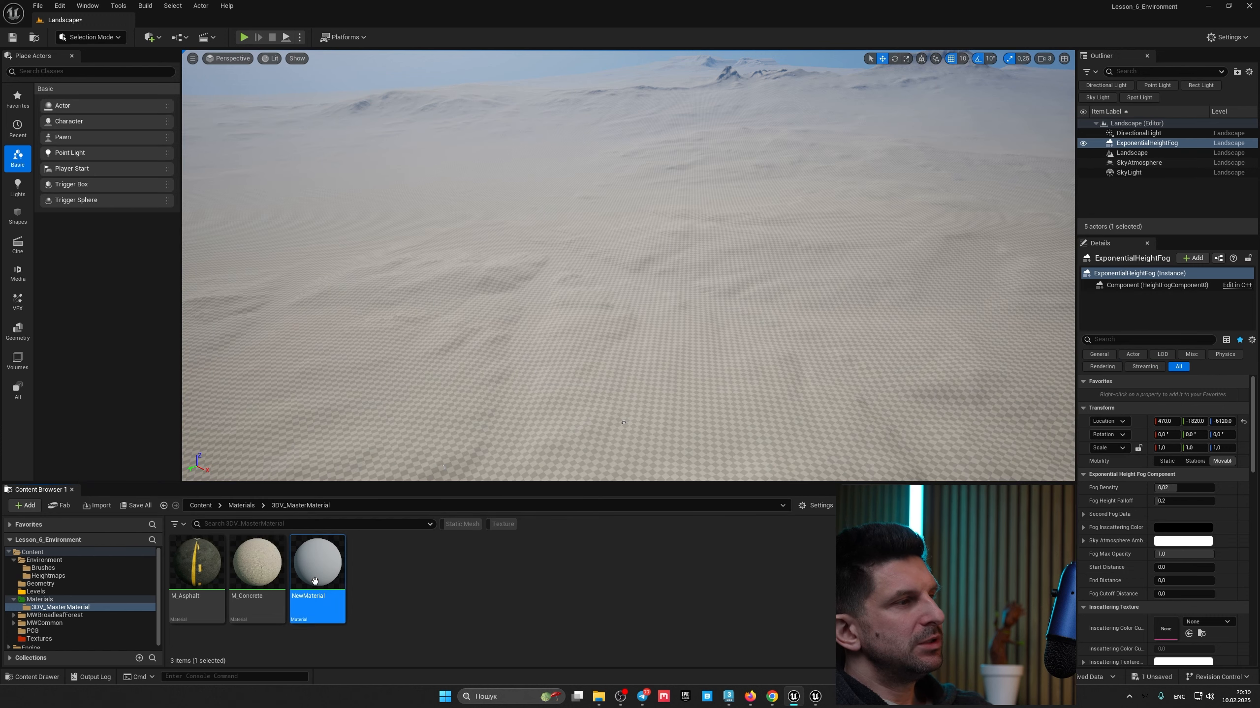
pyautogui.click(728, 261)
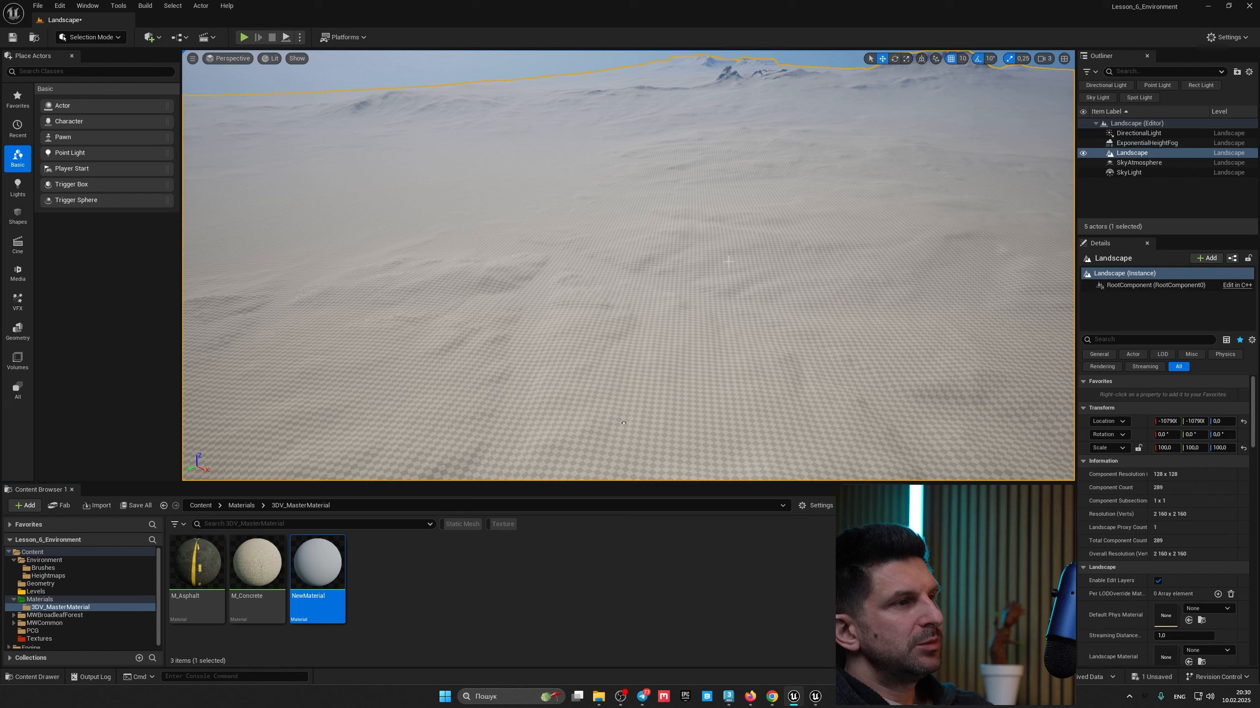
# Step: Assign NewMaterial as the landscape's Landscape Material and deselect the landscape
pyautogui.scroll(-3, 1160, 506)
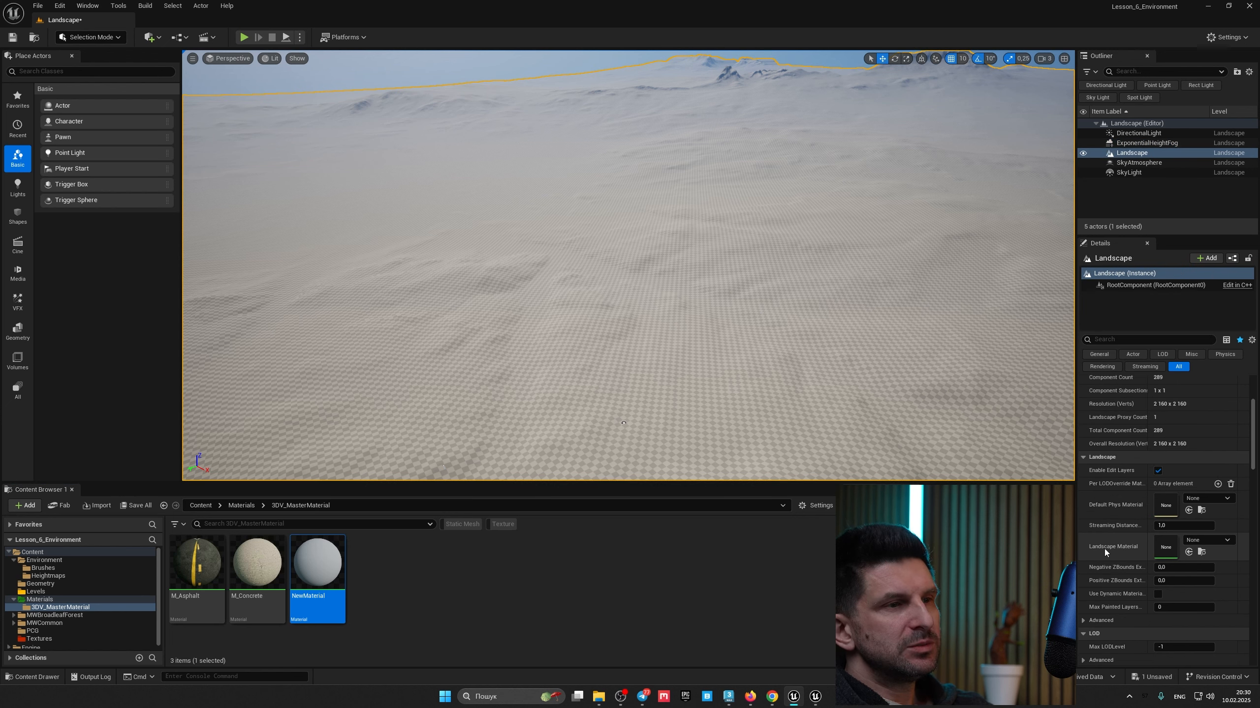
pyautogui.moveTo(317, 565); pyautogui.dragTo(1168, 546)
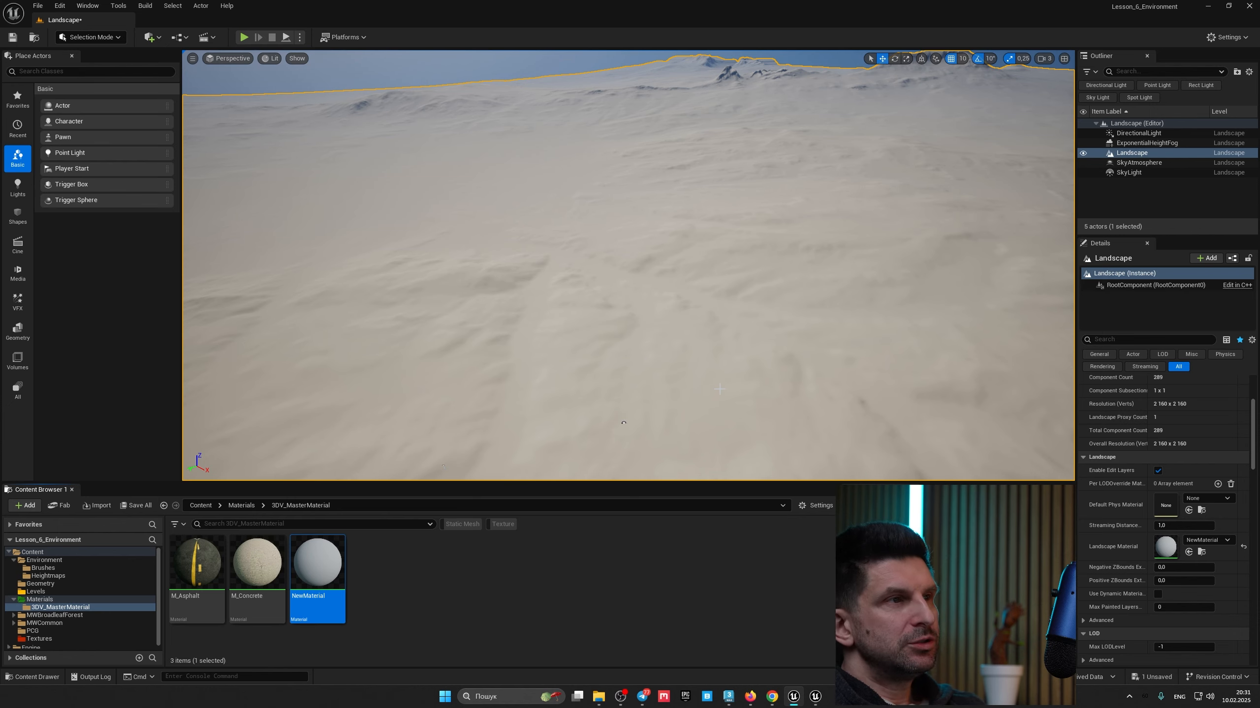
pyautogui.moveTo(624, 422); pyautogui.dragTo(491, 400, button='right')
pyautogui.press('Escape')
pyautogui.press('w')
pyautogui.press('a')
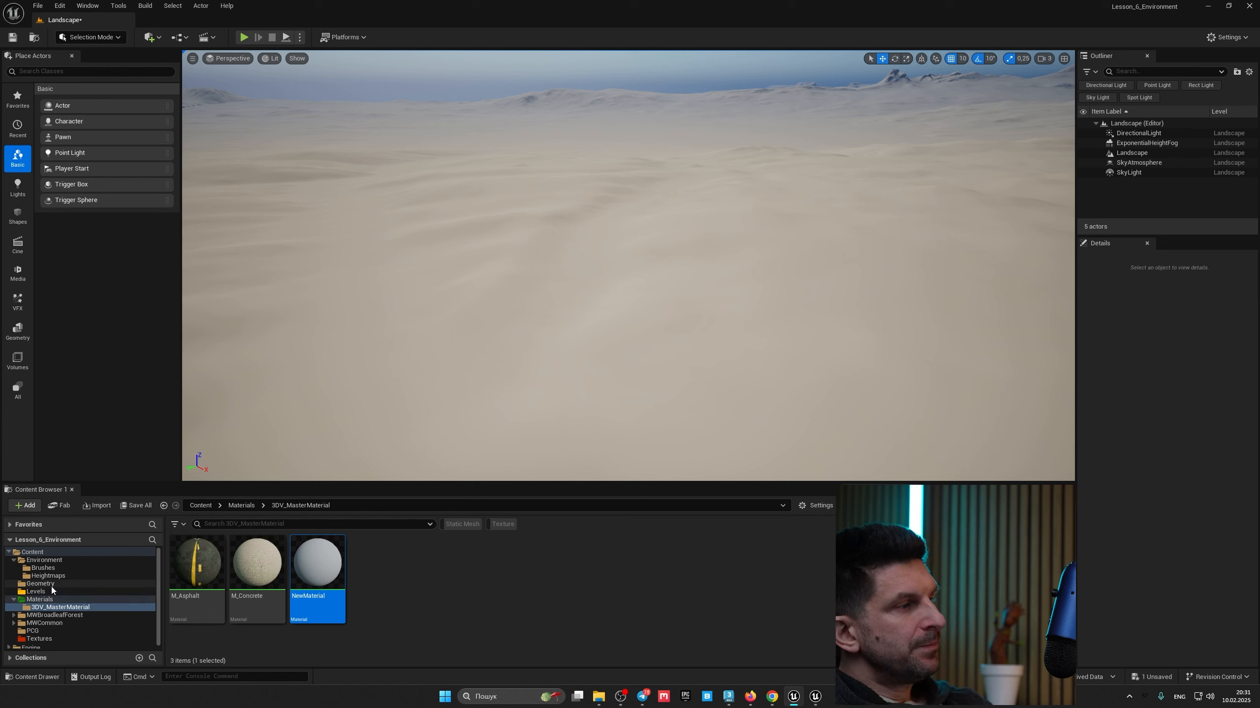
# Step: Place a box mesh on the terrain with Modeling mode's Create Box tool, then delete it
pyautogui.click(93, 39)
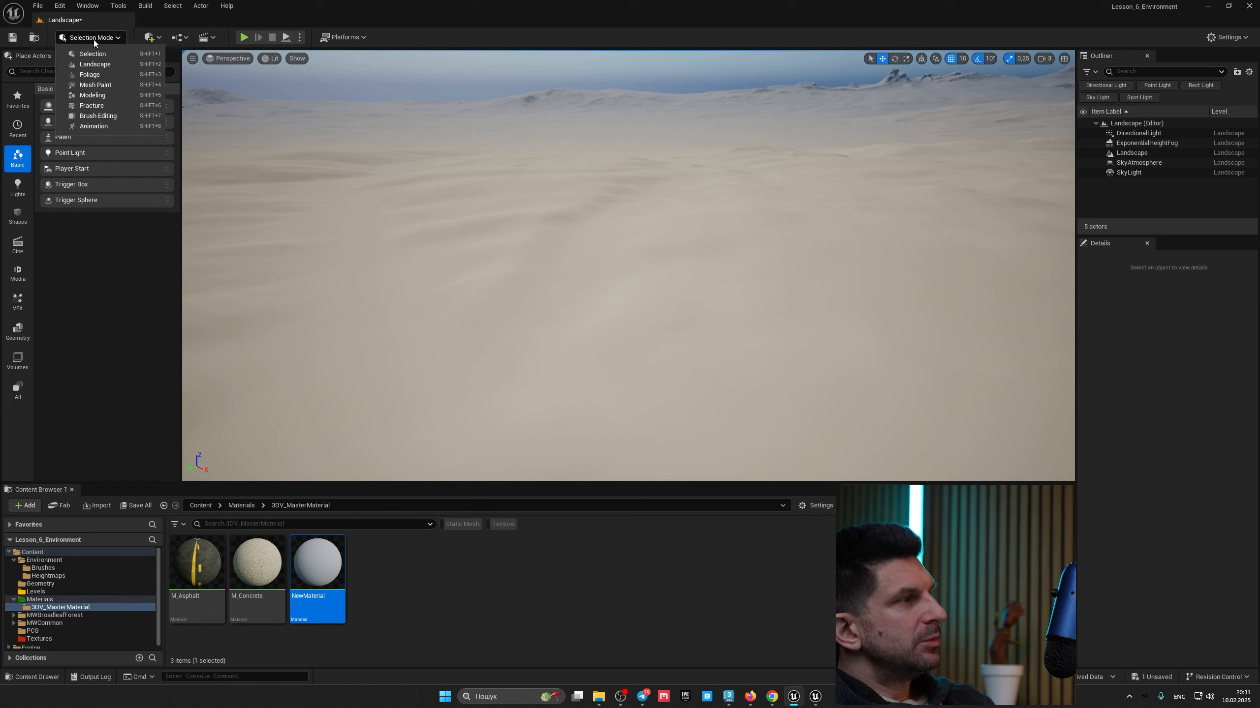
pyautogui.click(114, 93)
pyautogui.click(71, 76)
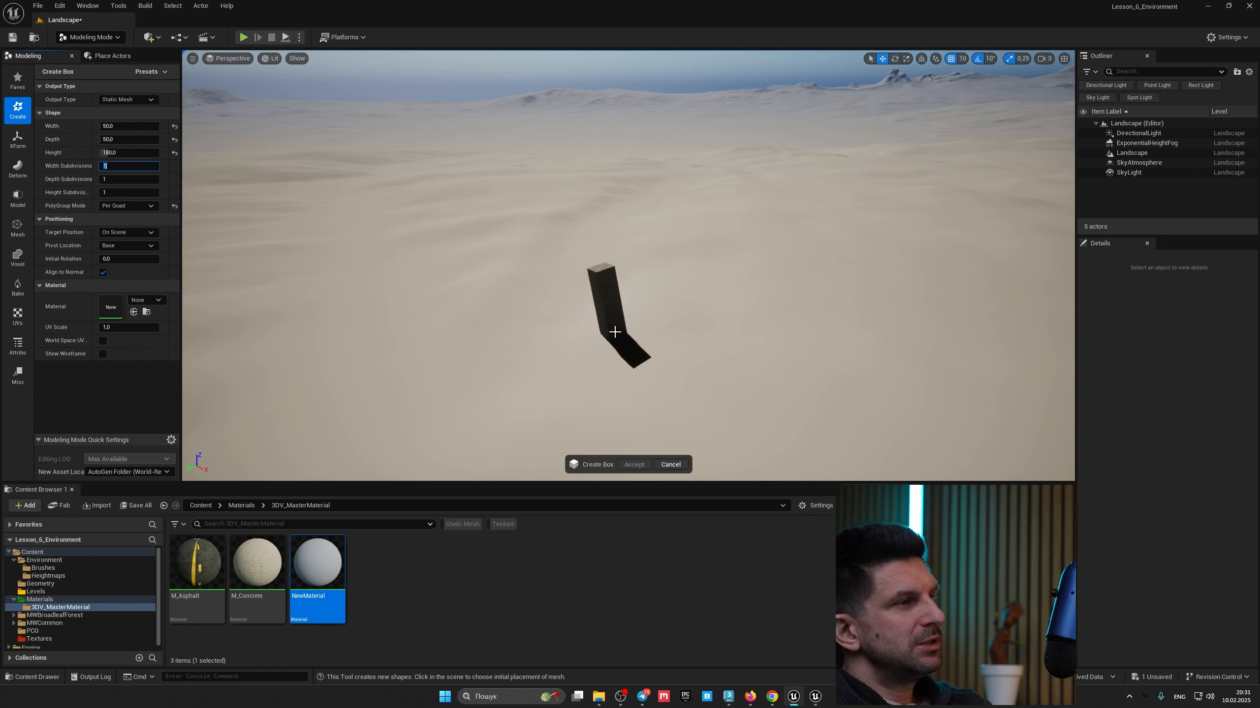
pyautogui.click(712, 333)
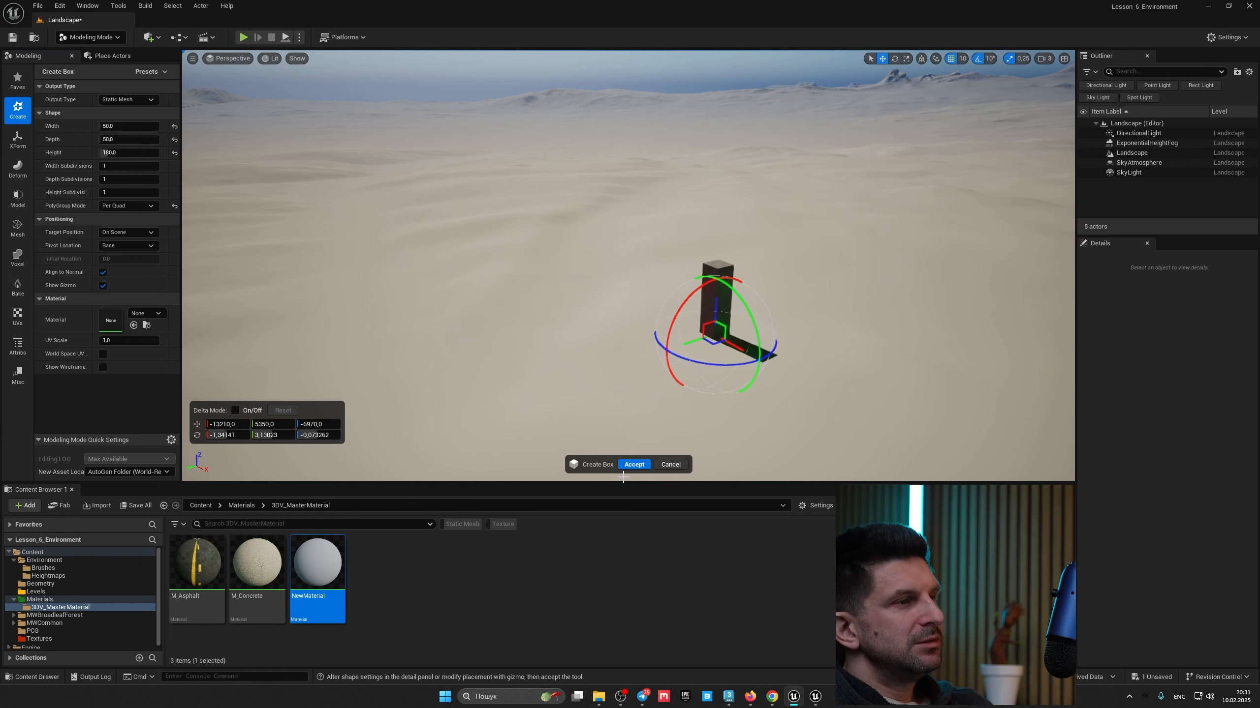
pyautogui.click(635, 465)
pyautogui.moveTo(637, 398); pyautogui.dragTo(530, 405, button='right')
pyautogui.press('w')
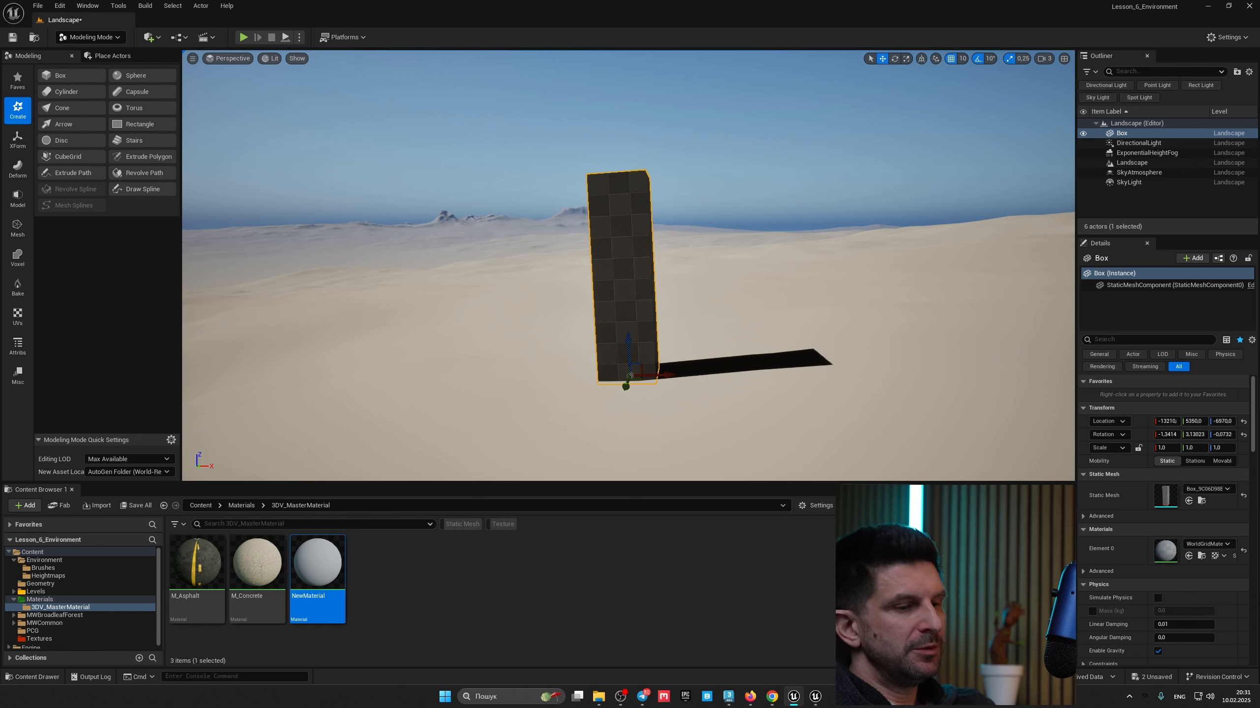
pyautogui.press('Delete')
pyautogui.press('e')
pyautogui.moveTo(673, 342)
pyautogui.mouseDown(button='right')
pyautogui.moveTo(729, 349)
pyautogui.moveTo(673, 342)
pyautogui.mouseUp(button='right')
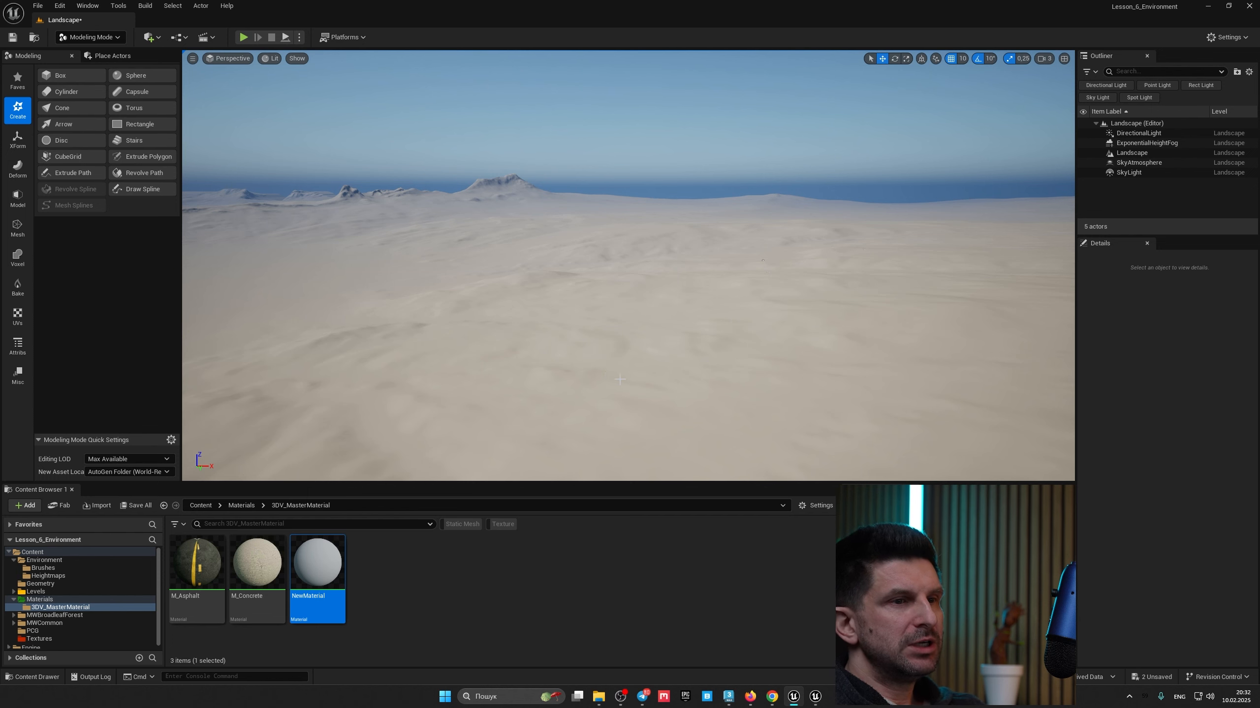
pyautogui.moveTo(660, 362); pyautogui.dragTo(468, 234, button='right')
pyautogui.moveTo(572, 279); pyautogui.dragTo(669, 285, button='right')
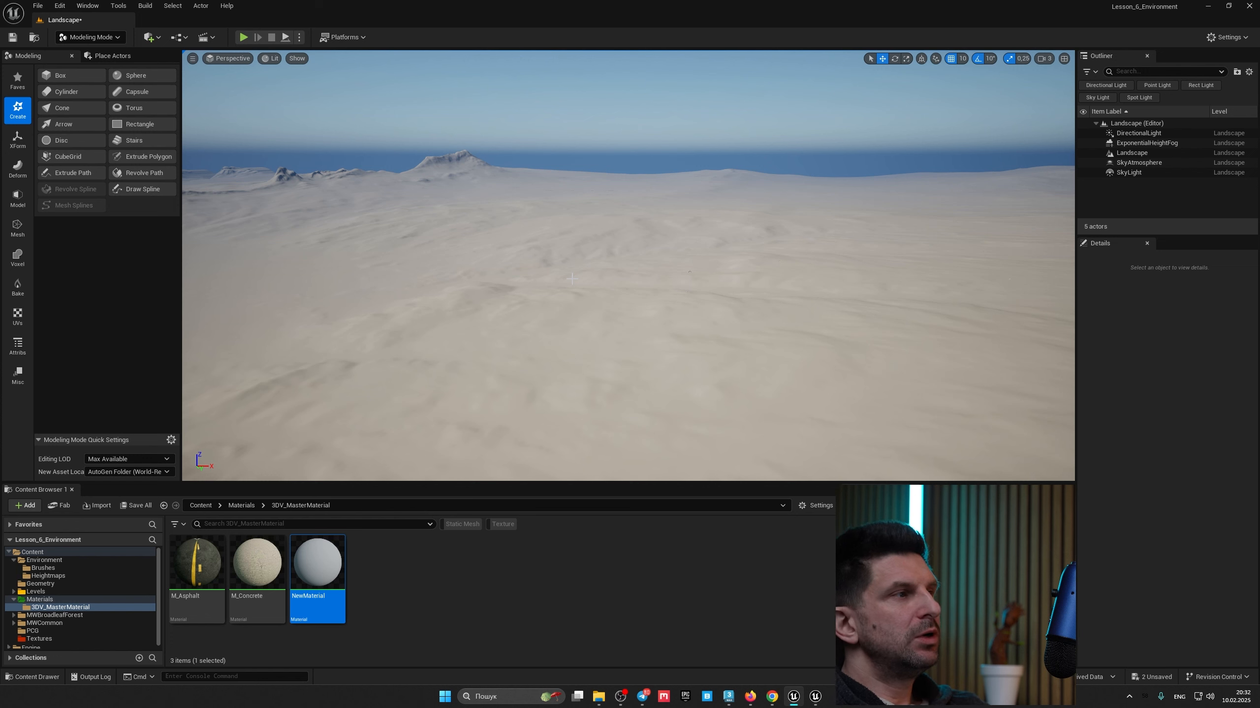
pyautogui.moveTo(594, 299)
pyautogui.mouseDown(button='right')
pyautogui.moveTo(774, 326)
pyautogui.moveTo(607, 295)
pyautogui.mouseUp(button='right')
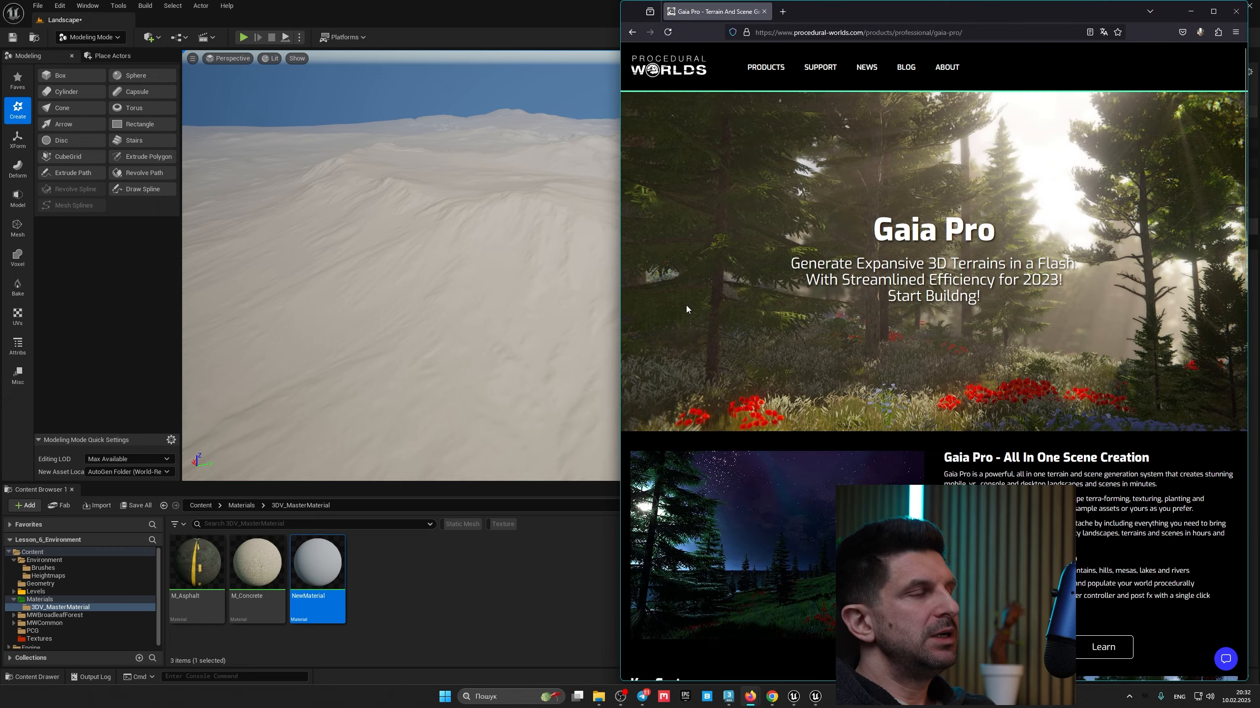
# Step: Switch to the web browser and browse the Gaia Pro product page
pyautogui.scroll(-10, 719, 323)
pyautogui.scroll(-9, 719, 321)
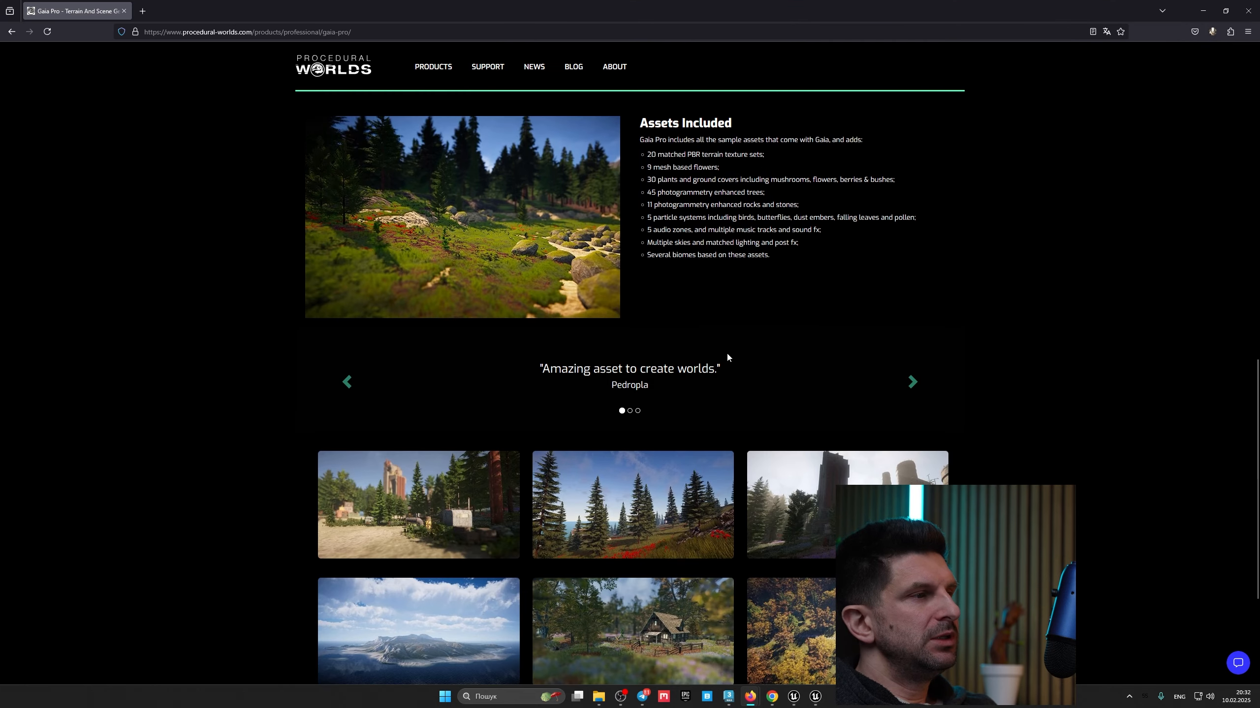
pyautogui.scroll(10, 761, 392)
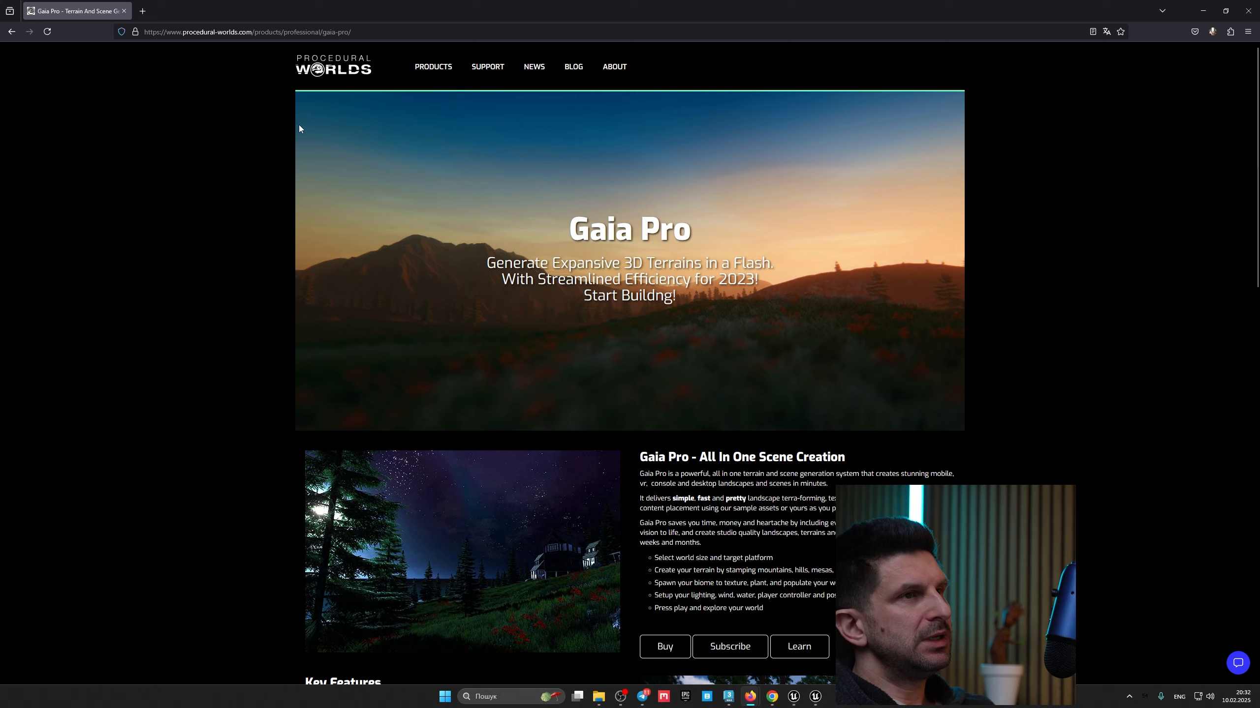
pyautogui.click(123, 11)
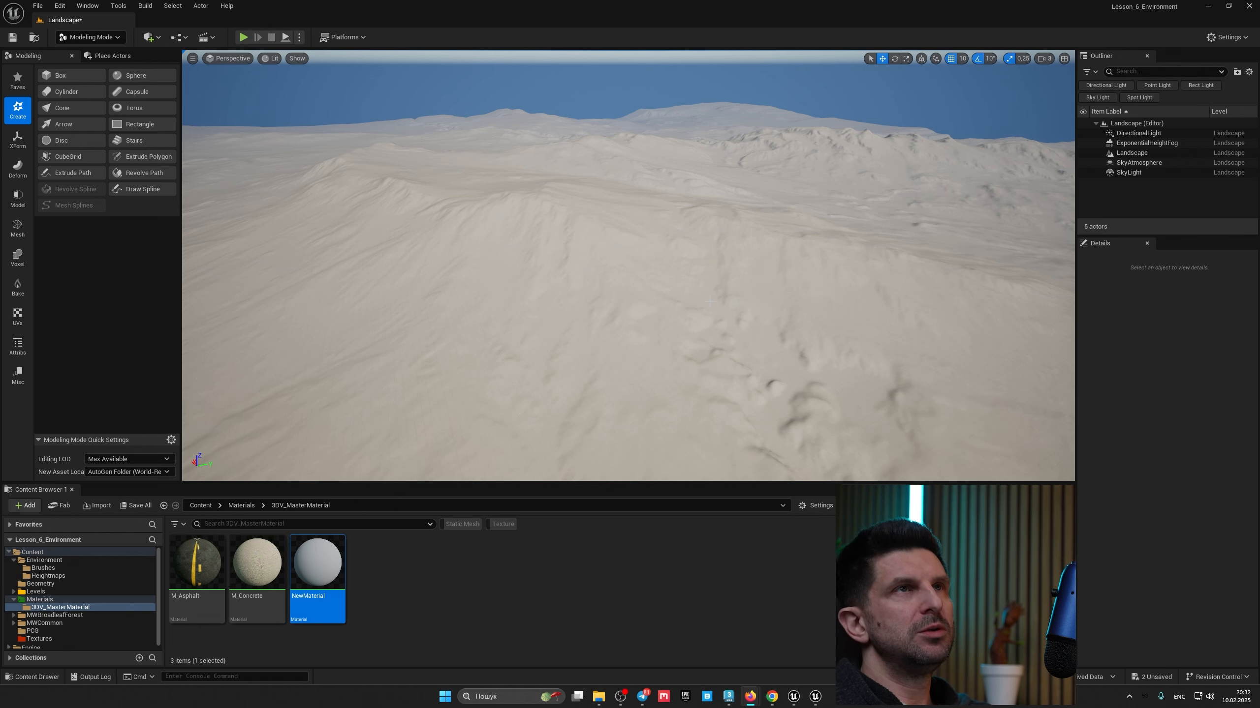
# Step: Examine the textured terrain from several viewpoints in the viewport
pyautogui.moveTo(629, 300); pyautogui.dragTo(530, 298, button='right')
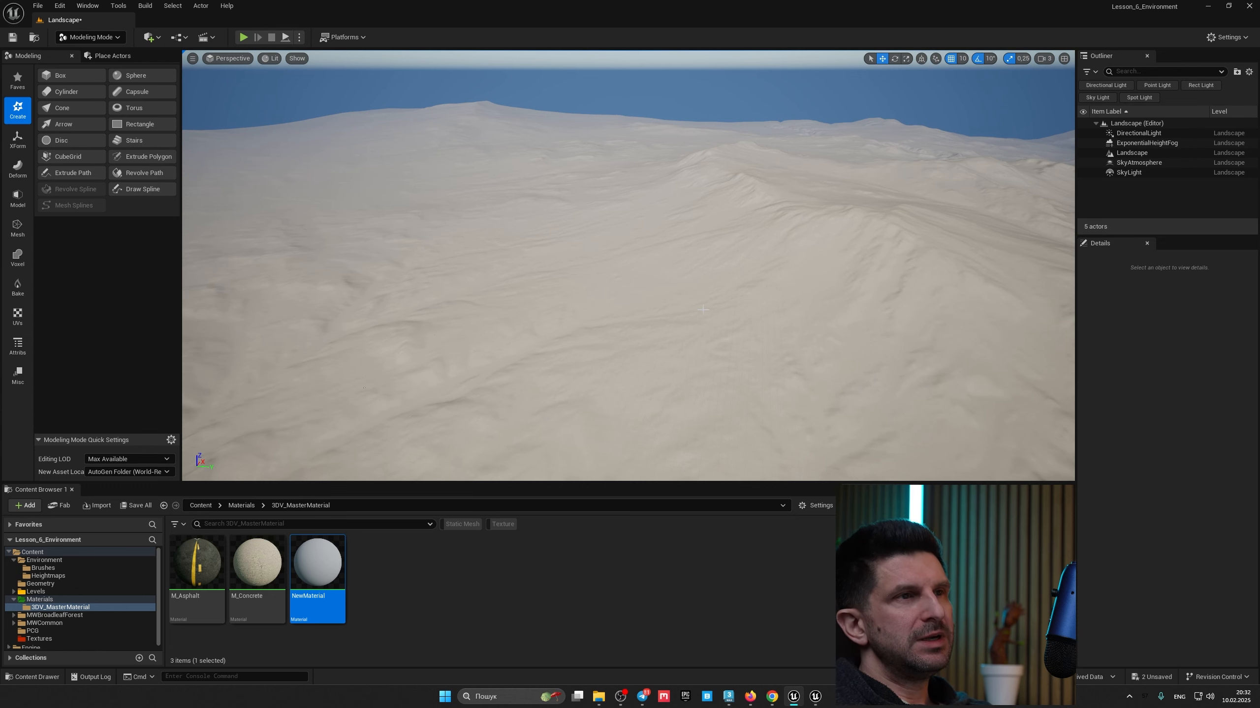
pyautogui.moveTo(530, 298); pyautogui.dragTo(526, 286, button='right')
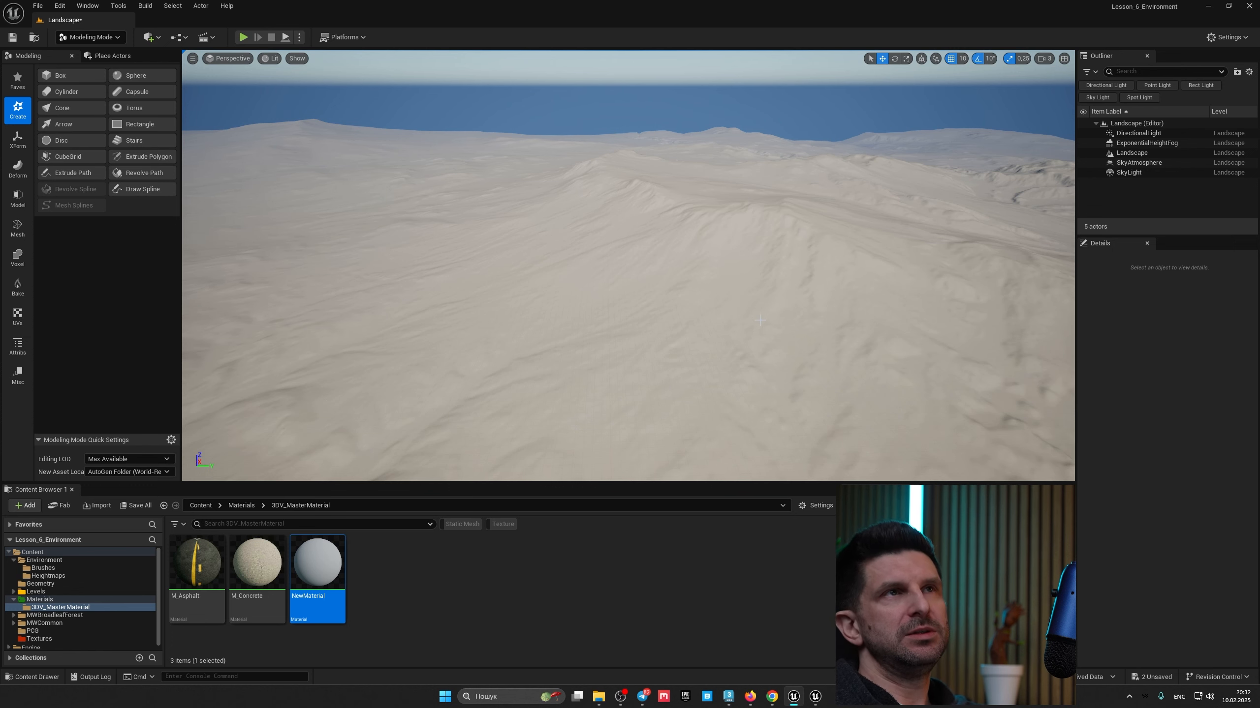
pyautogui.moveTo(769, 329); pyautogui.dragTo(588, 235, button='right')
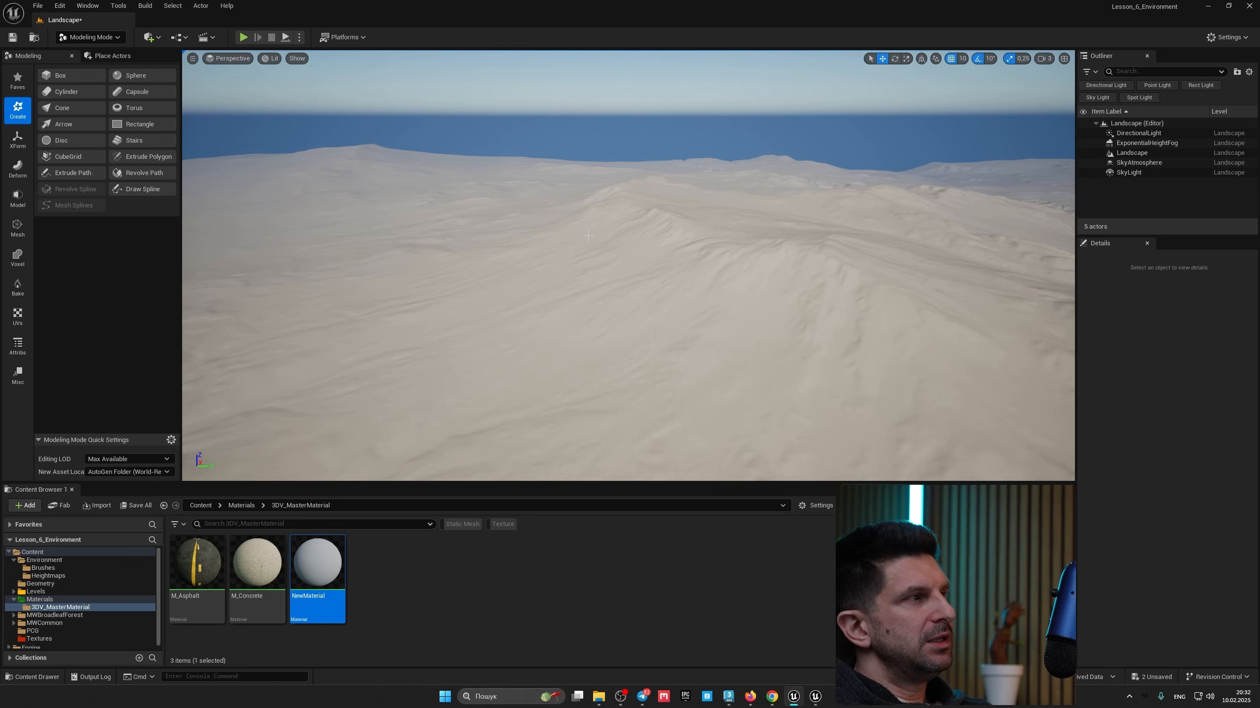
pyautogui.moveTo(840, 321); pyautogui.dragTo(1039, 330, button='right')
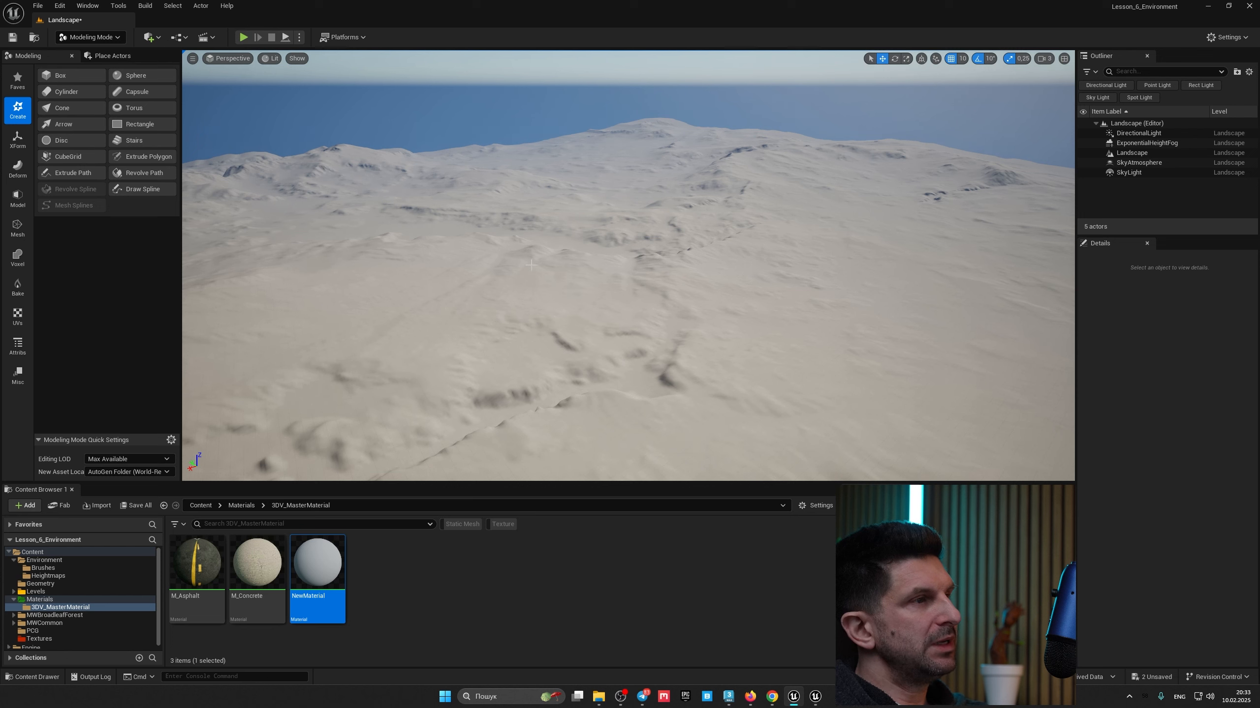
# Step: Create a new level named Landscape2 in the Levels folder
pyautogui.click(99, 592)
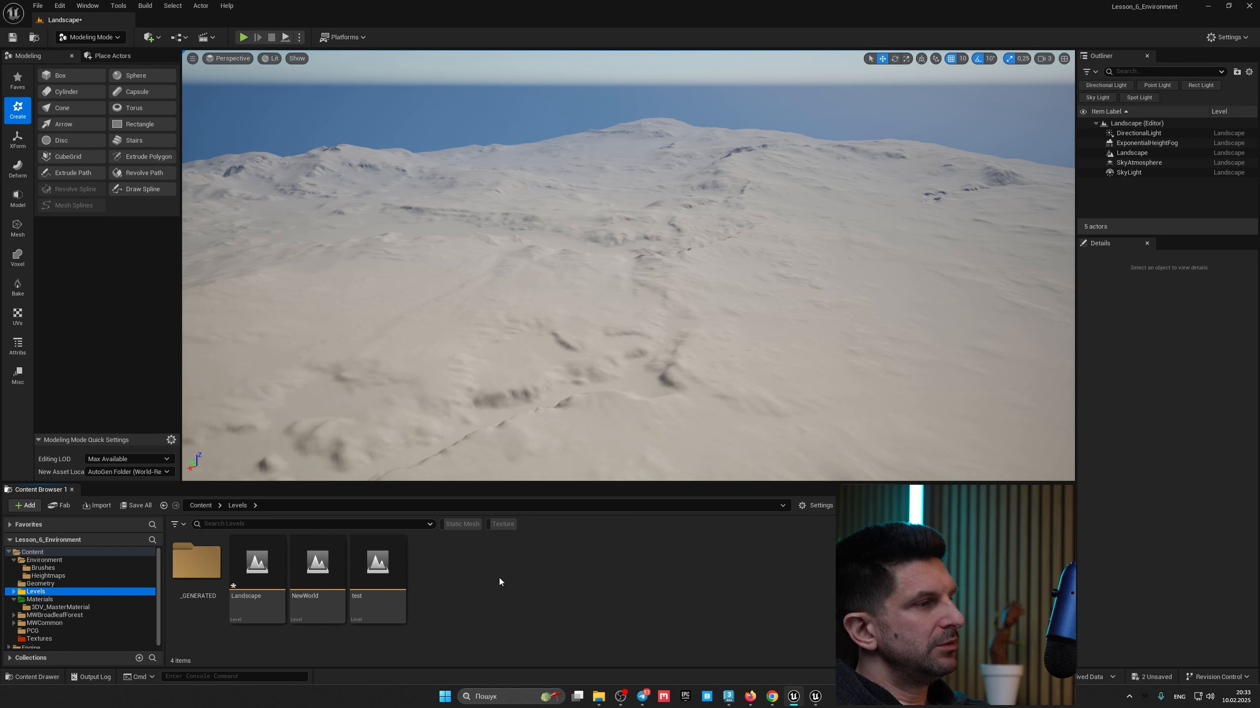
pyautogui.rightClick(472, 581)
pyautogui.click(528, 265)
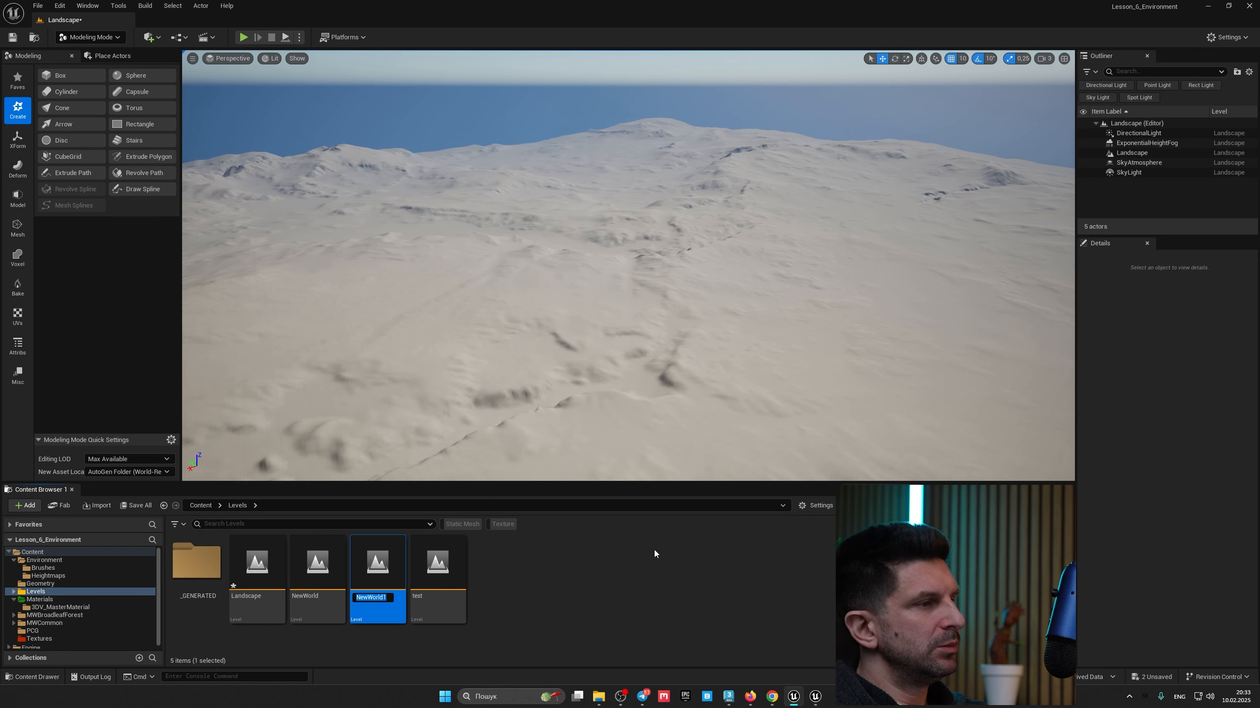
pyautogui.write('Lands')
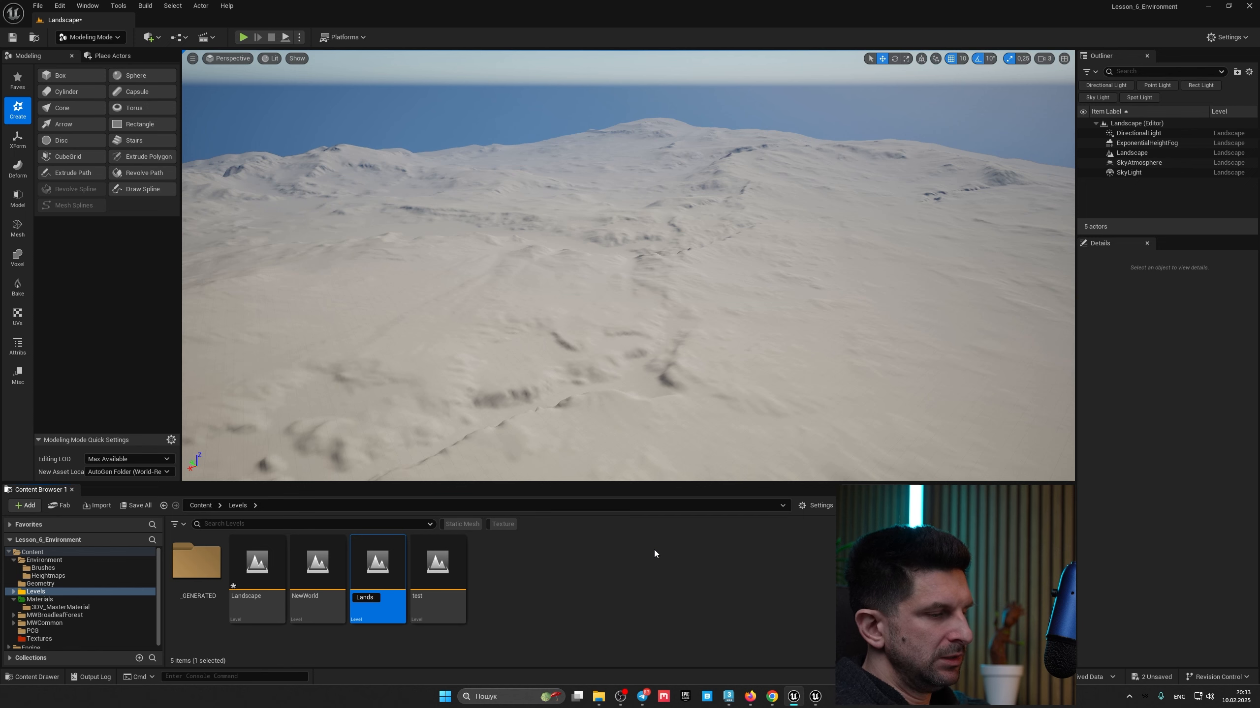
pyautogui.write('cape2')
pyautogui.press('Return')
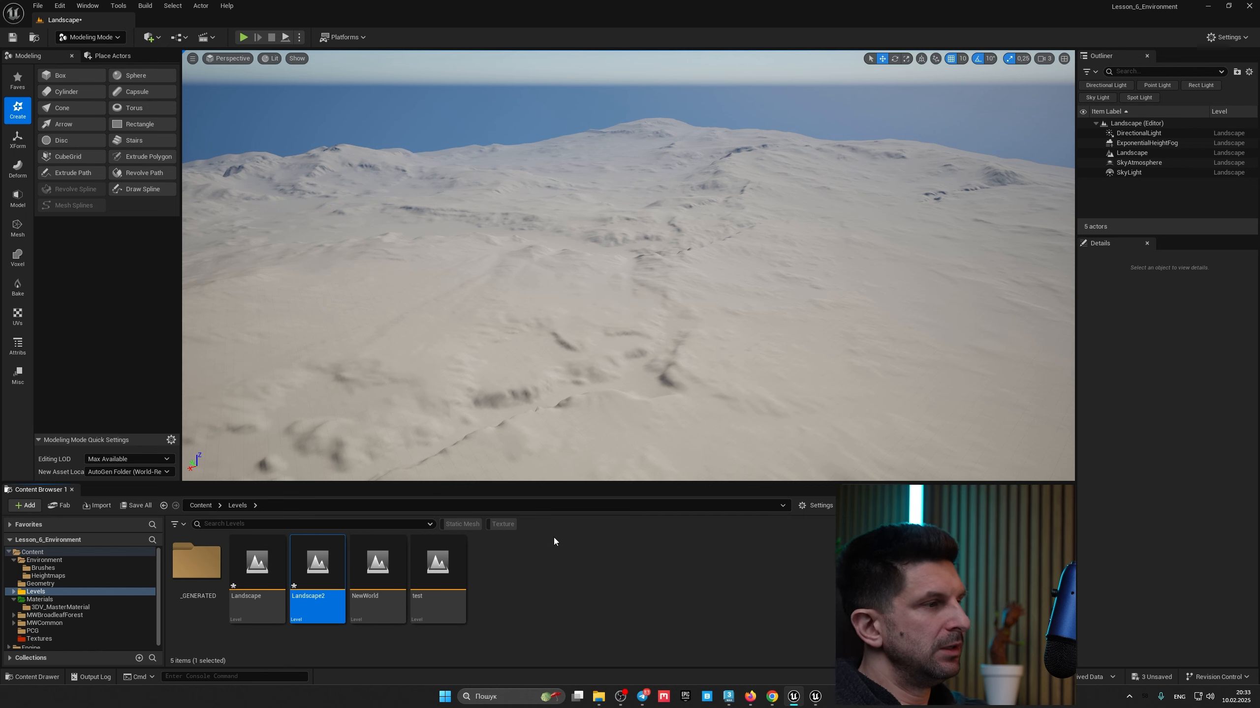
# Step: Open the Landscape2 level and start a new landscape in Landscape mode
pyautogui.doubleClick(317, 565)
pyautogui.click(674, 462)
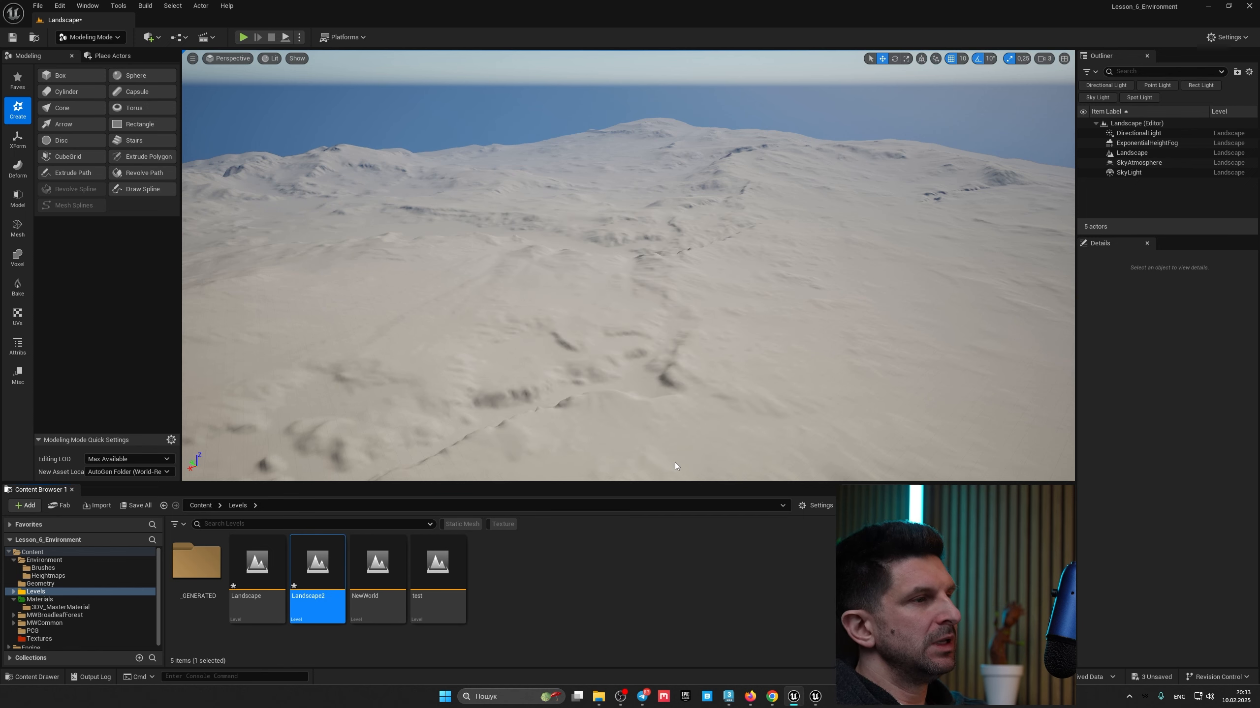
pyautogui.click(125, 36)
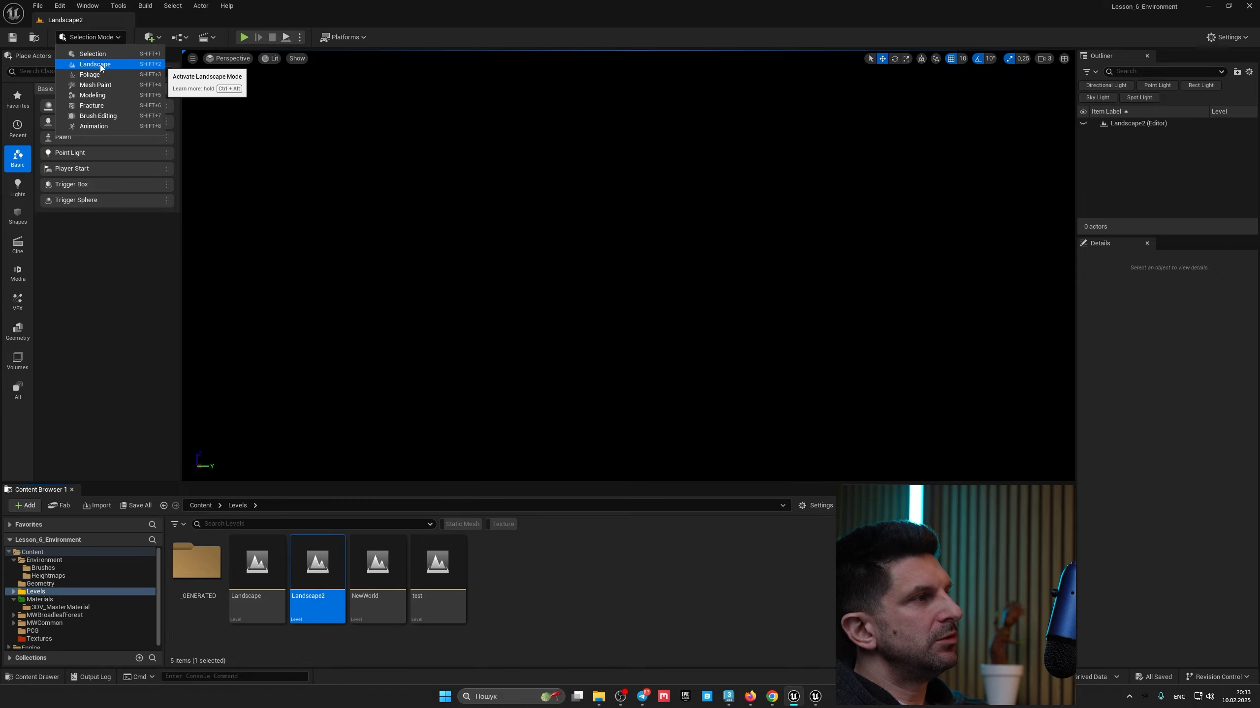
pyautogui.click(100, 64)
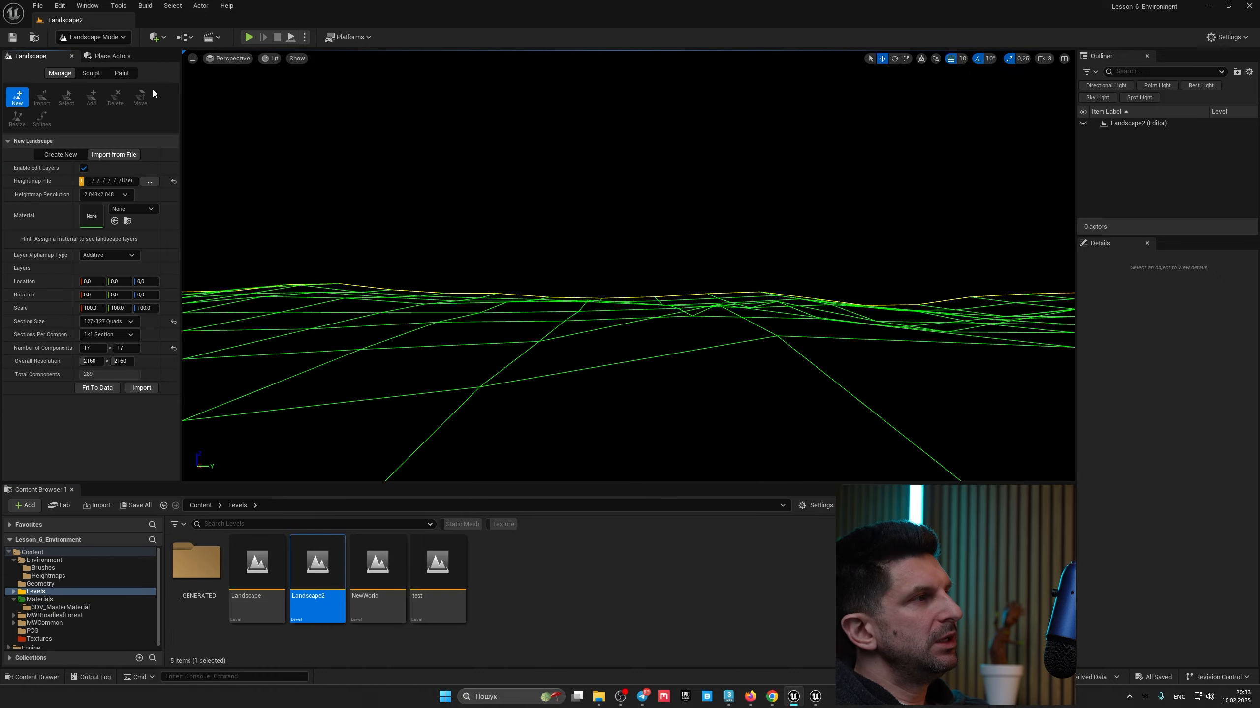
pyautogui.click(58, 155)
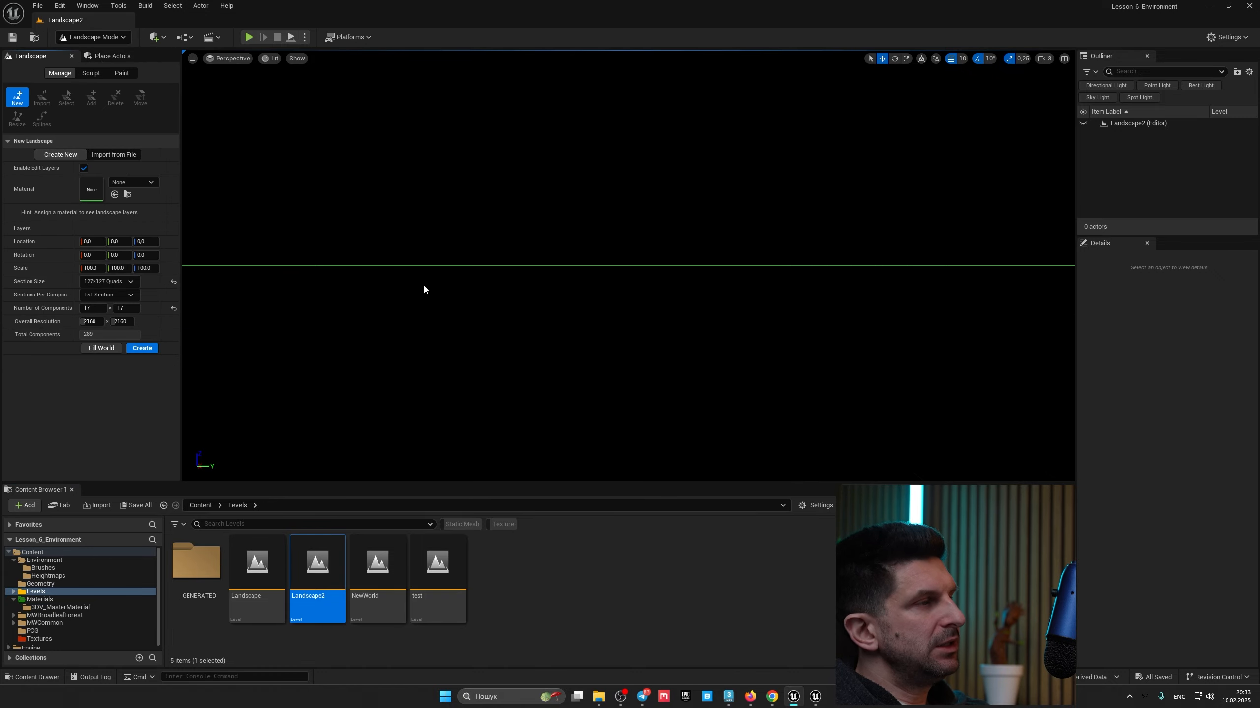
# Step: Set the new landscape's overall resolution to 500 x 500 and create it
pyautogui.press('s')
pyautogui.moveTo(419, 290)
pyautogui.mouseDown(button='right')
pyautogui.moveTo(434, 296)
pyautogui.moveTo(420, 289)
pyautogui.mouseUp(button='right')
pyautogui.click(94, 323)
pyautogui.write('5')
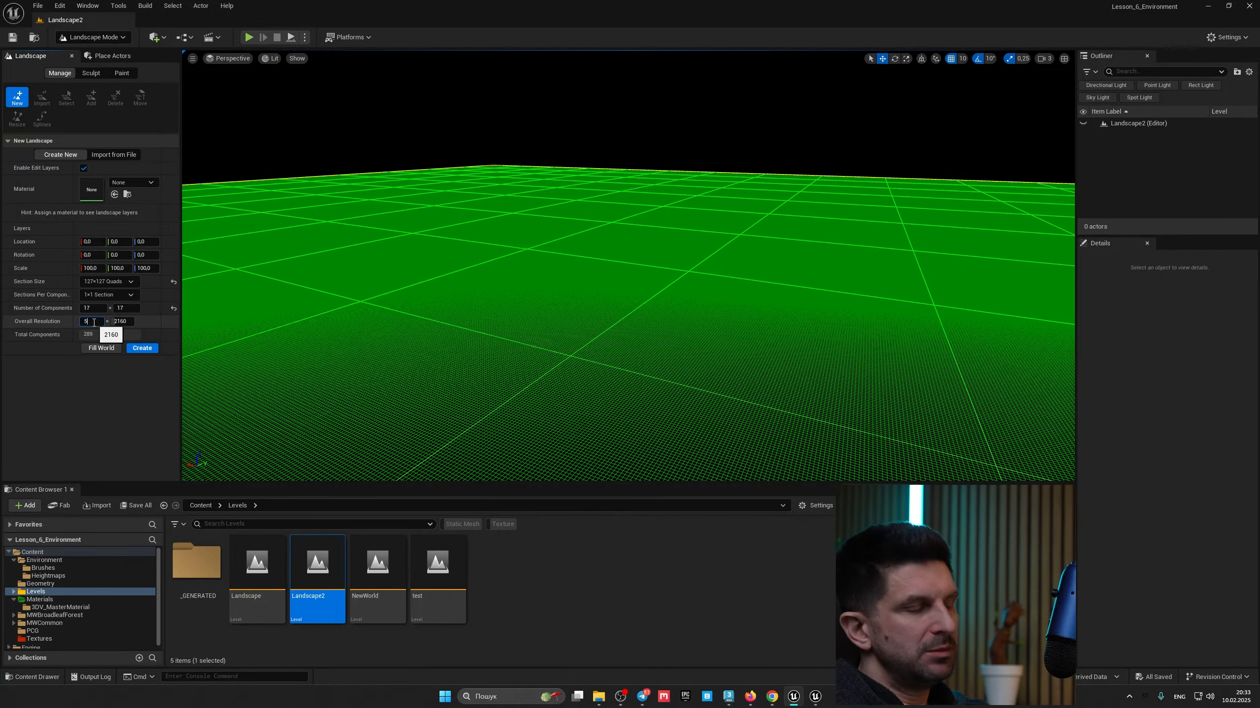
pyautogui.write('00')
pyautogui.press('Tab')
pyautogui.write('500')
pyautogui.press('Return')
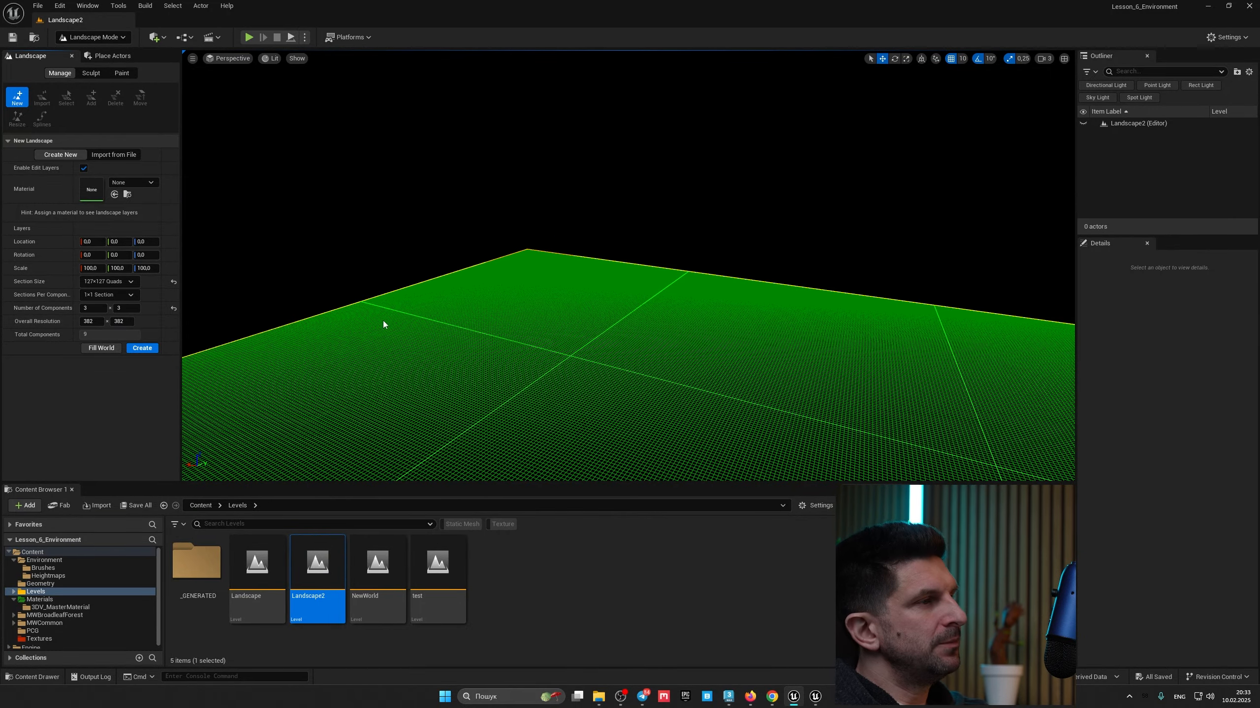
pyautogui.moveTo(384, 324); pyautogui.dragTo(208, 308, button='right')
pyautogui.press('d')
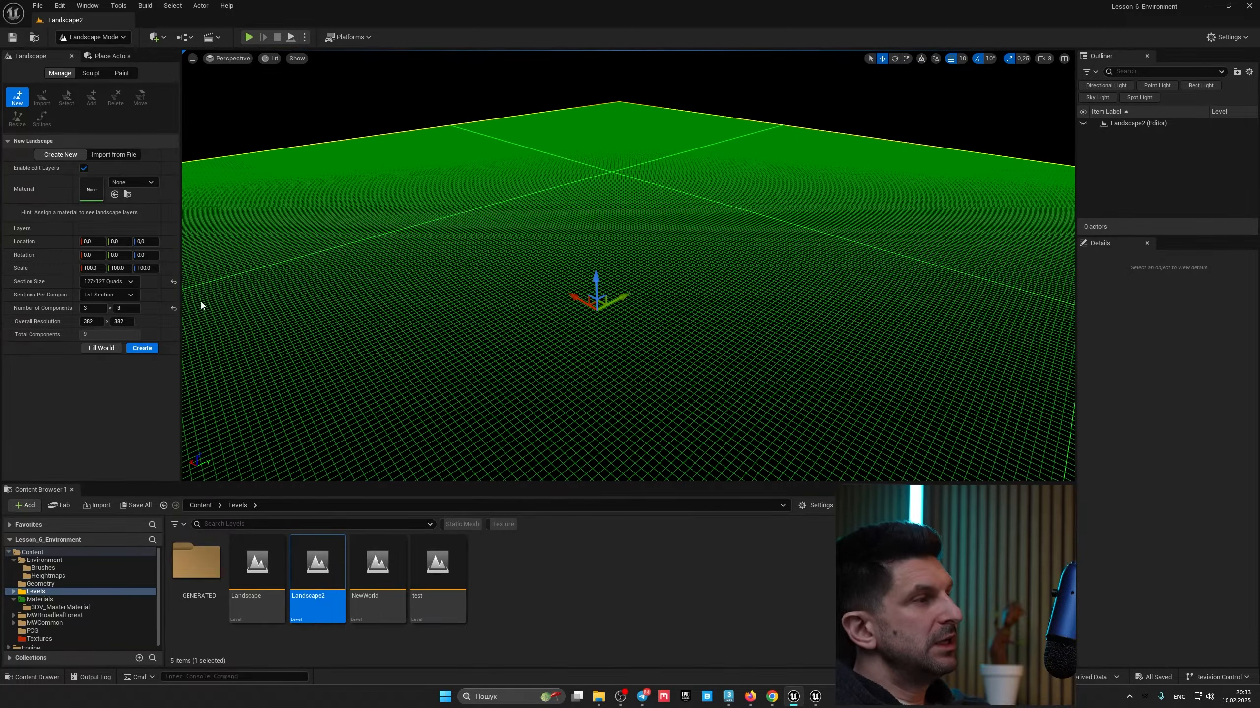
pyautogui.click(150, 349)
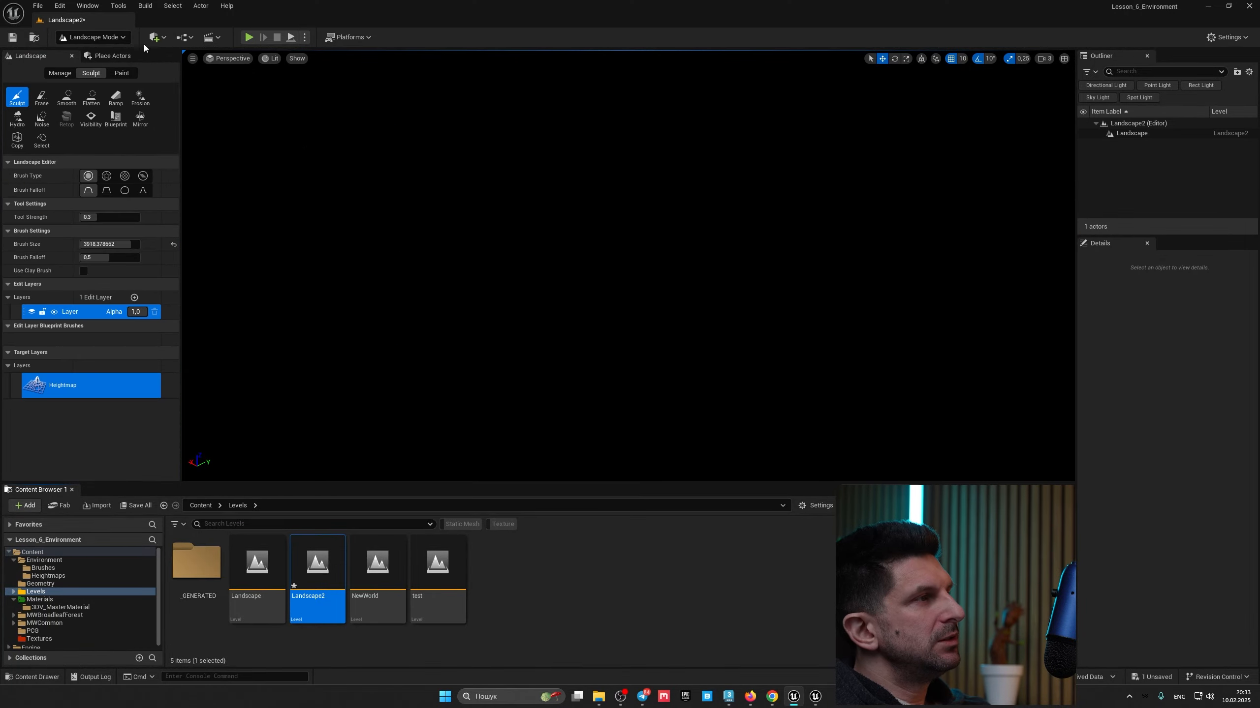
# Step: Return to Selection mode and add a Directional Light to the level
pyautogui.click(156, 38)
pyautogui.click(92, 37)
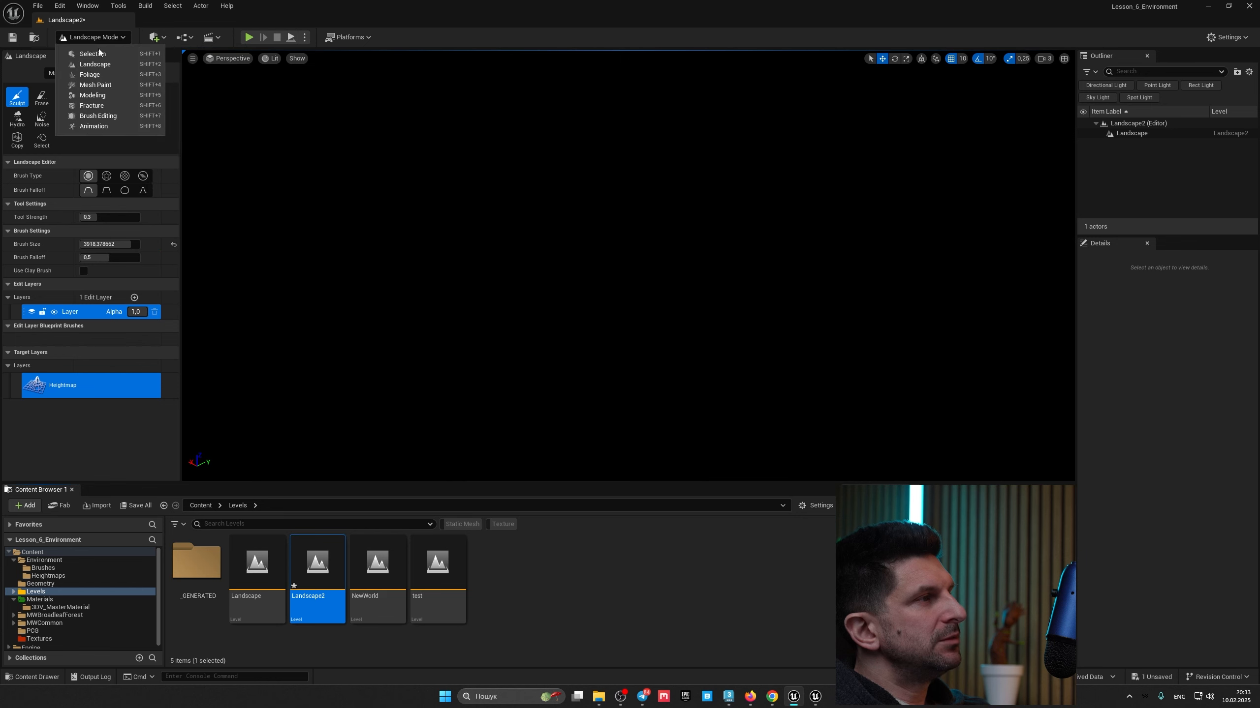
pyautogui.click(99, 51)
pyautogui.click(158, 37)
pyautogui.moveTo(194, 140)
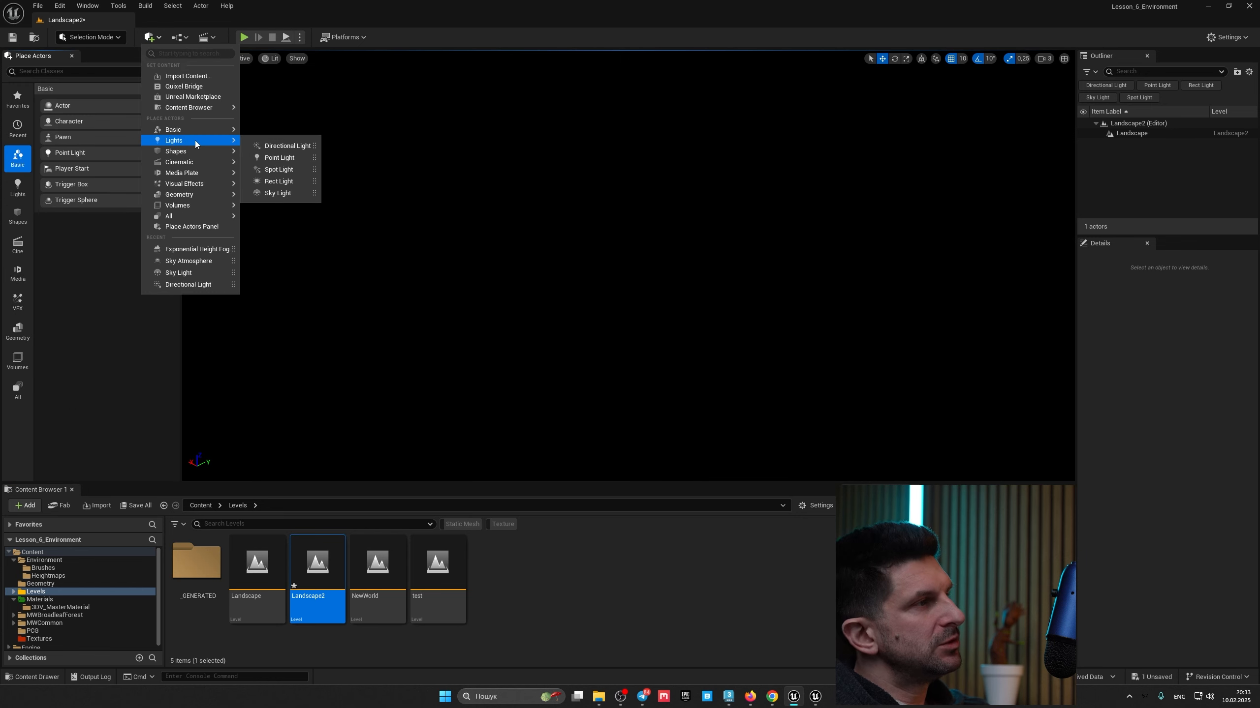
pyautogui.click(277, 146)
# Step: Add a Sky Light to the level
pyautogui.click(184, 39)
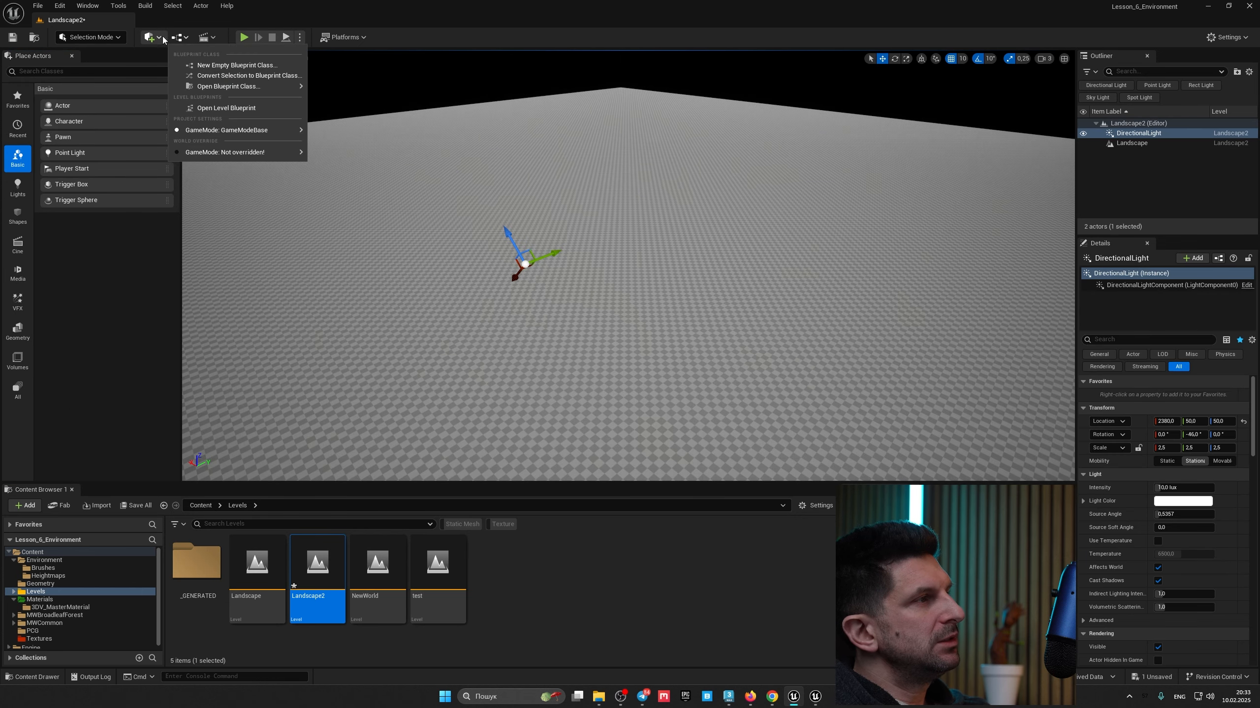
pyautogui.click(160, 39)
pyautogui.moveTo(200, 140)
pyautogui.click(278, 193)
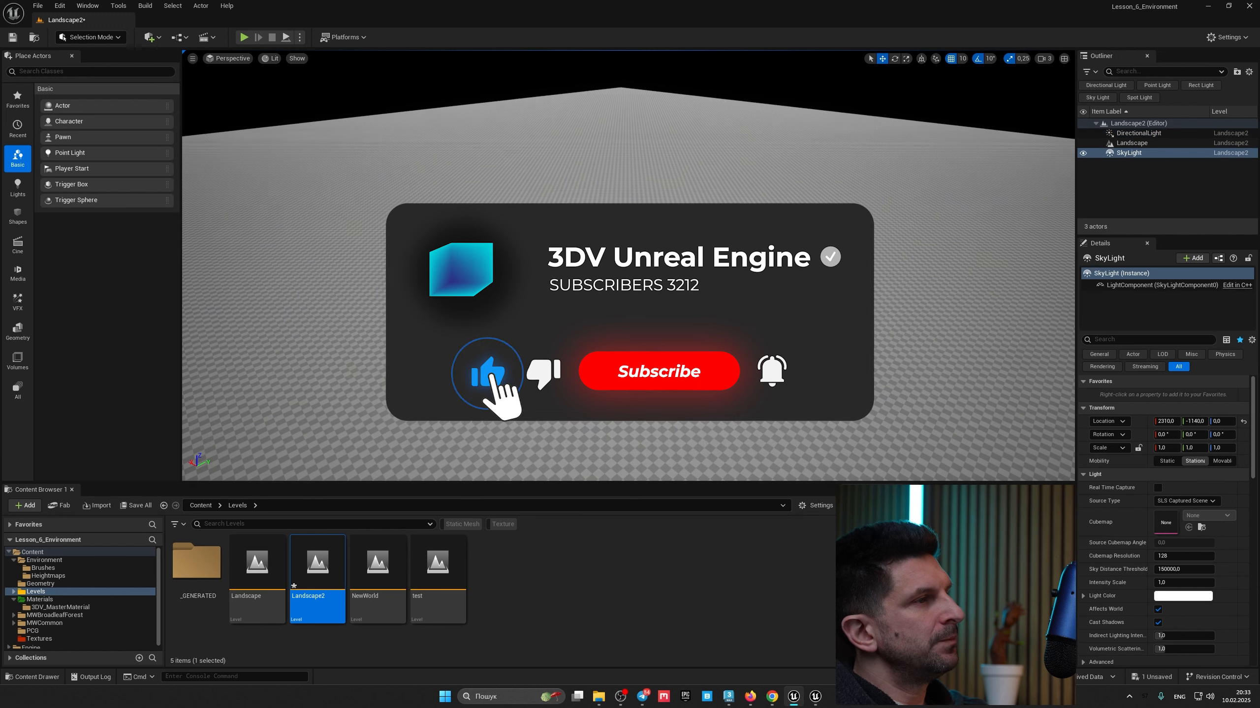
# Step: Add a Sky Atmosphere to the level
pyautogui.click(153, 38)
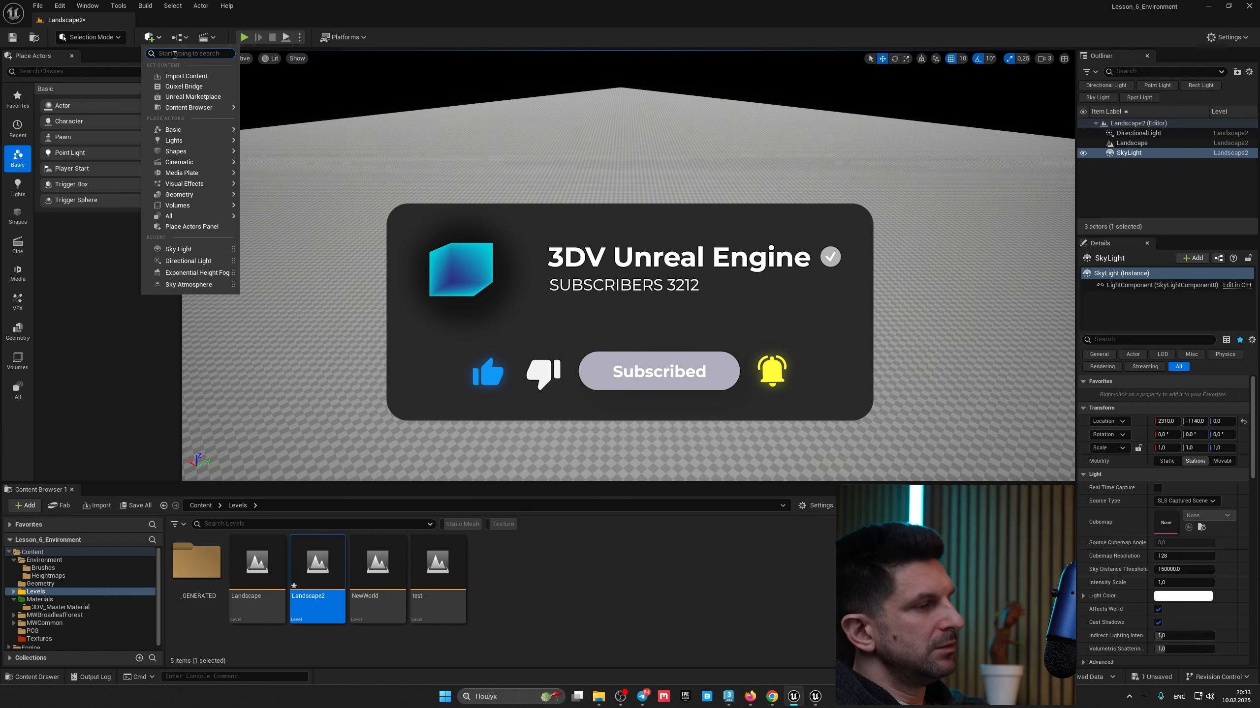
pyautogui.write('sky')
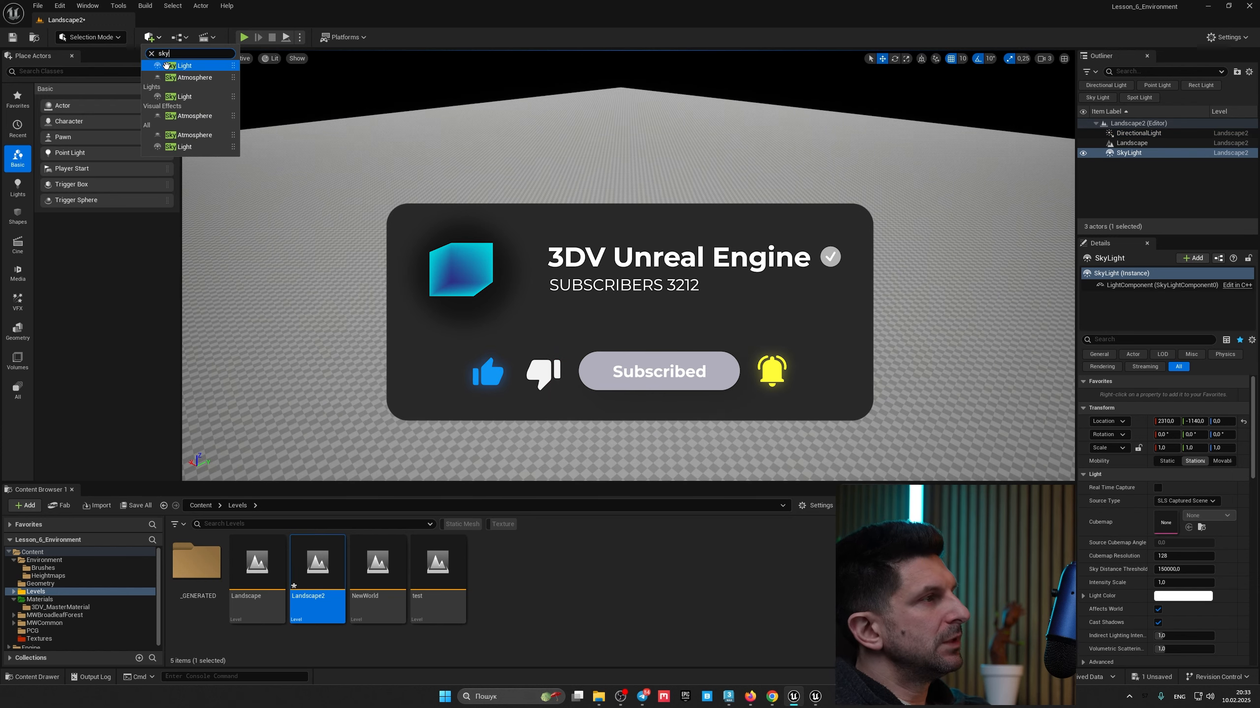
pyautogui.click(177, 77)
# Step: Add an Exponential Height Fog to the level by placing it in the viewport
pyautogui.click(162, 40)
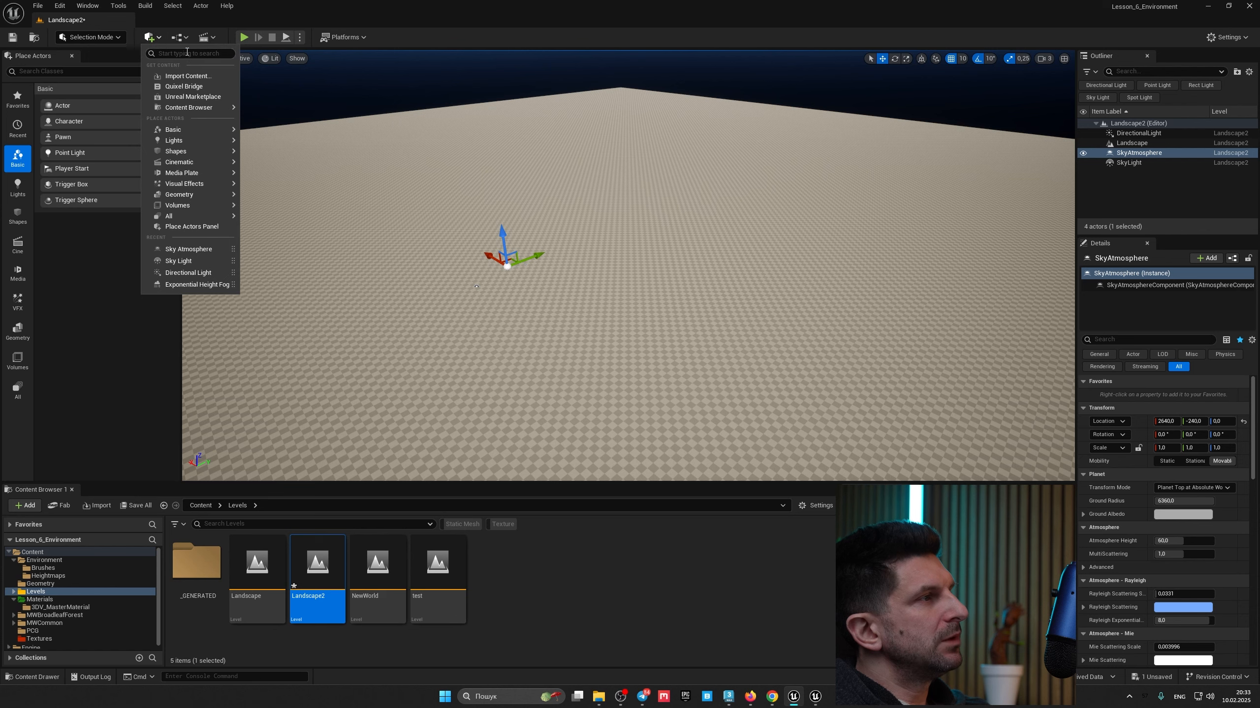
pyautogui.write('fog')
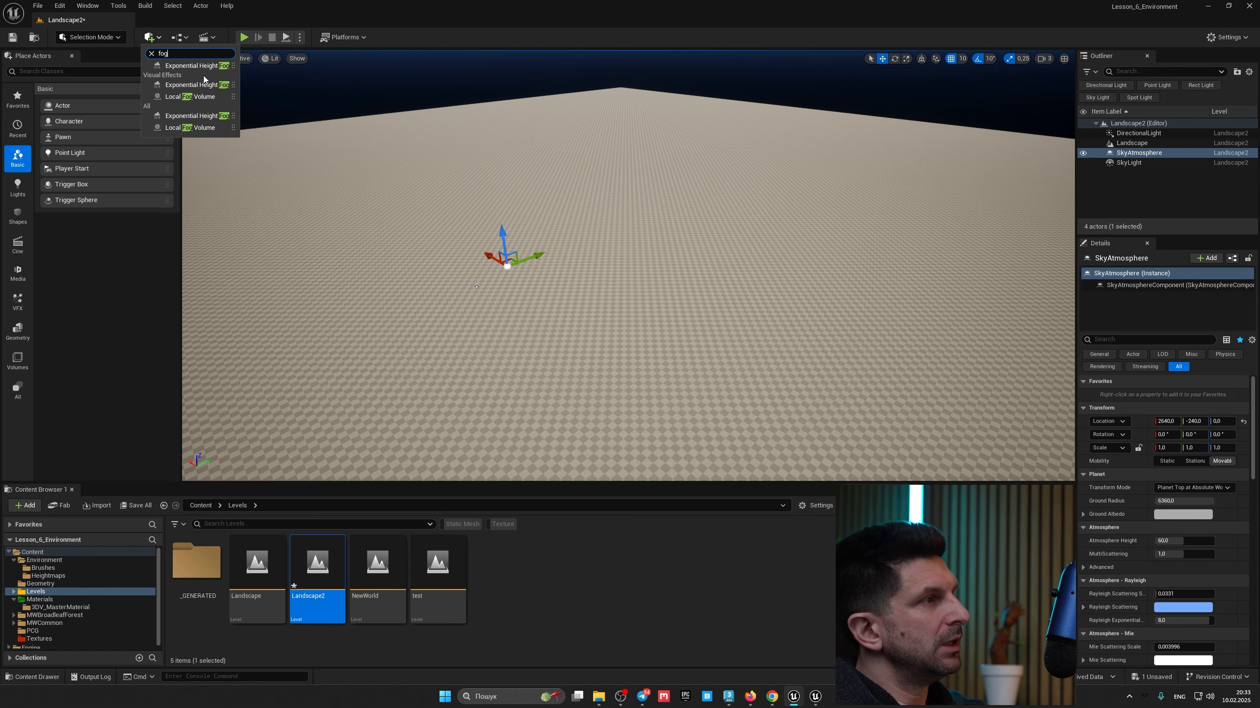
pyautogui.moveTo(207, 65); pyautogui.dragTo(497, 231)
pyautogui.moveTo(502, 237); pyautogui.dragTo(448, 234, button='right')
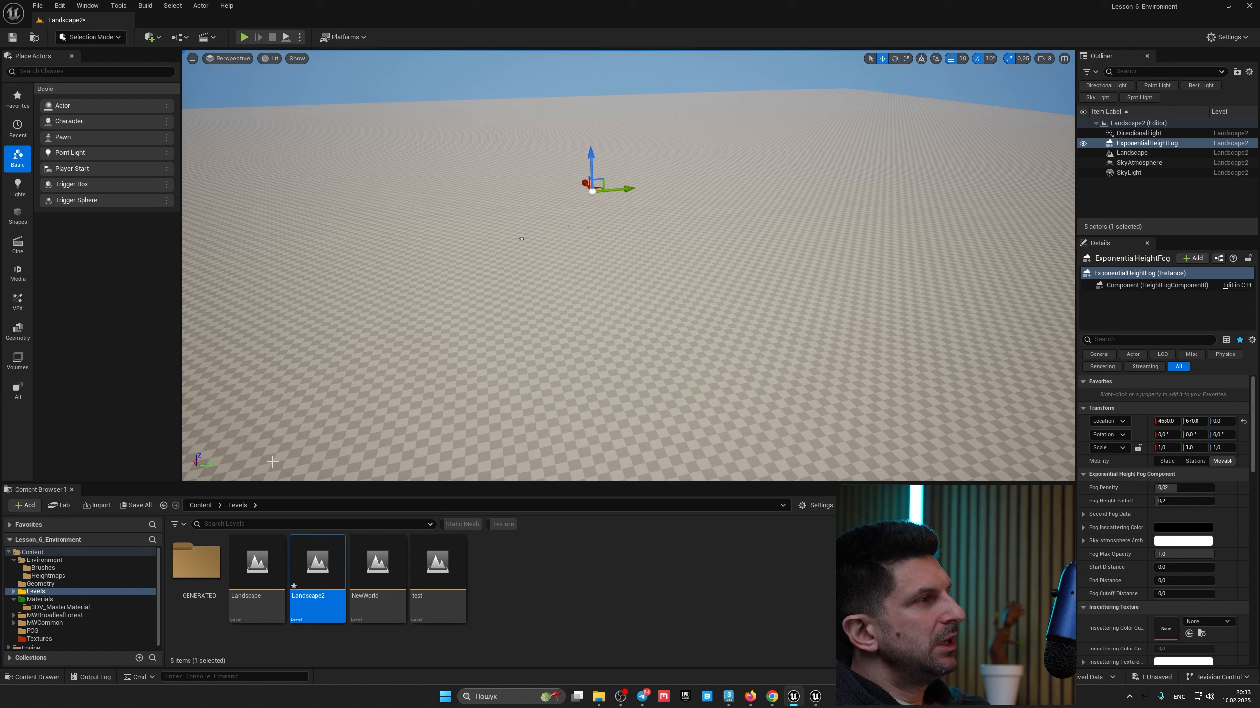
# Step: Select the landscape and assign NewMaterial from the 3DV_MasterMaterial folder as its Landscape Material
pyautogui.click(40, 599)
pyautogui.click(55, 607)
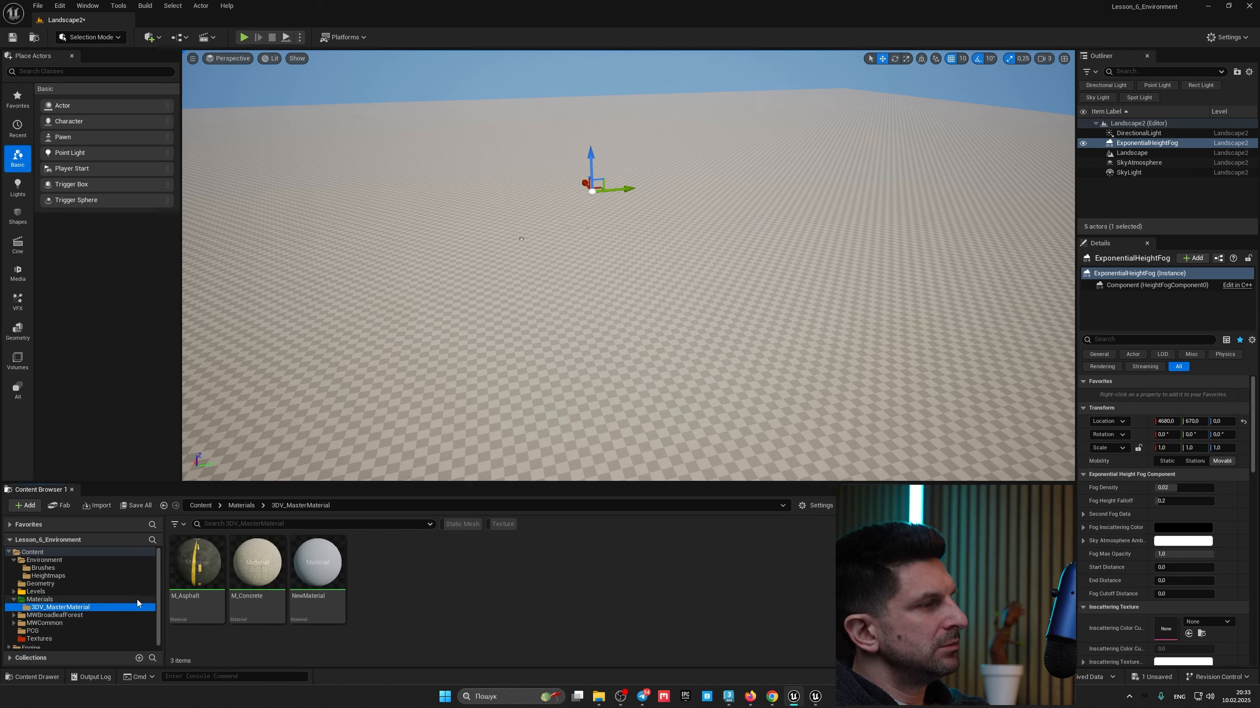
pyautogui.click(454, 377)
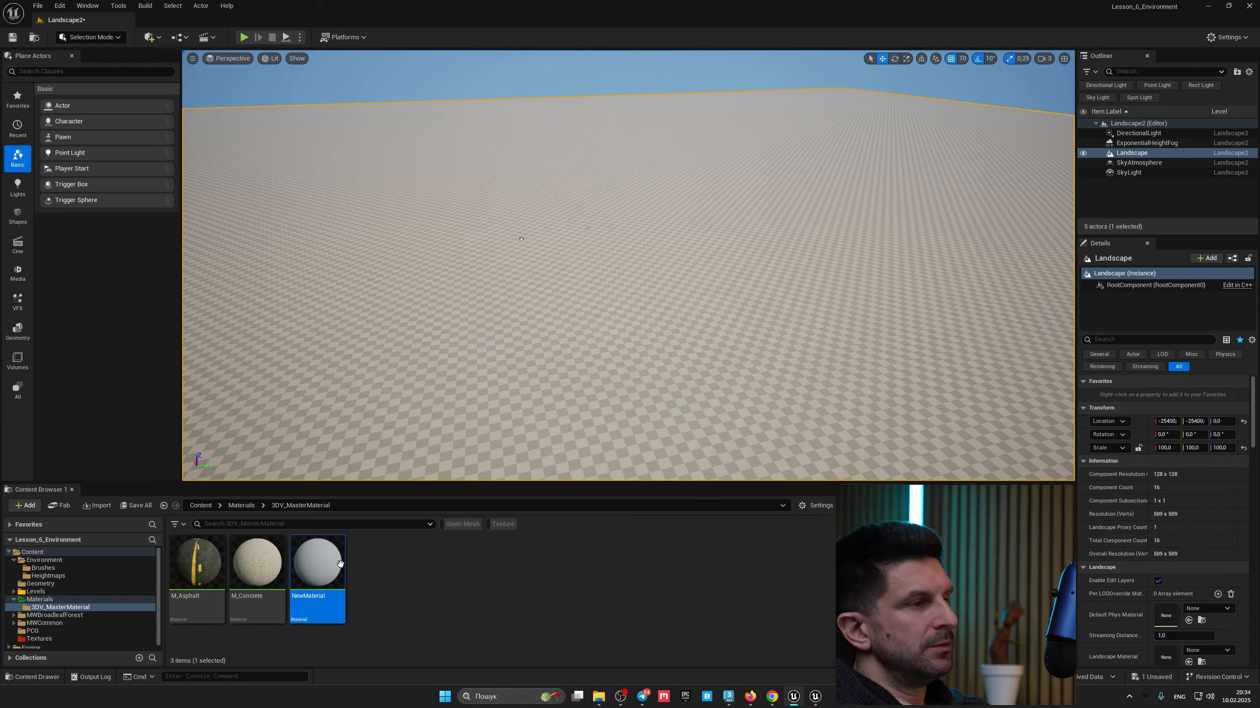
pyautogui.scroll(-2, 1183, 576)
pyautogui.moveTo(317, 566)
pyautogui.mouseDown()
pyautogui.moveTo(422, 593)
pyautogui.moveTo(1164, 595)
pyautogui.mouseUp()
pyautogui.moveTo(644, 258); pyautogui.dragTo(726, 265, button='right')
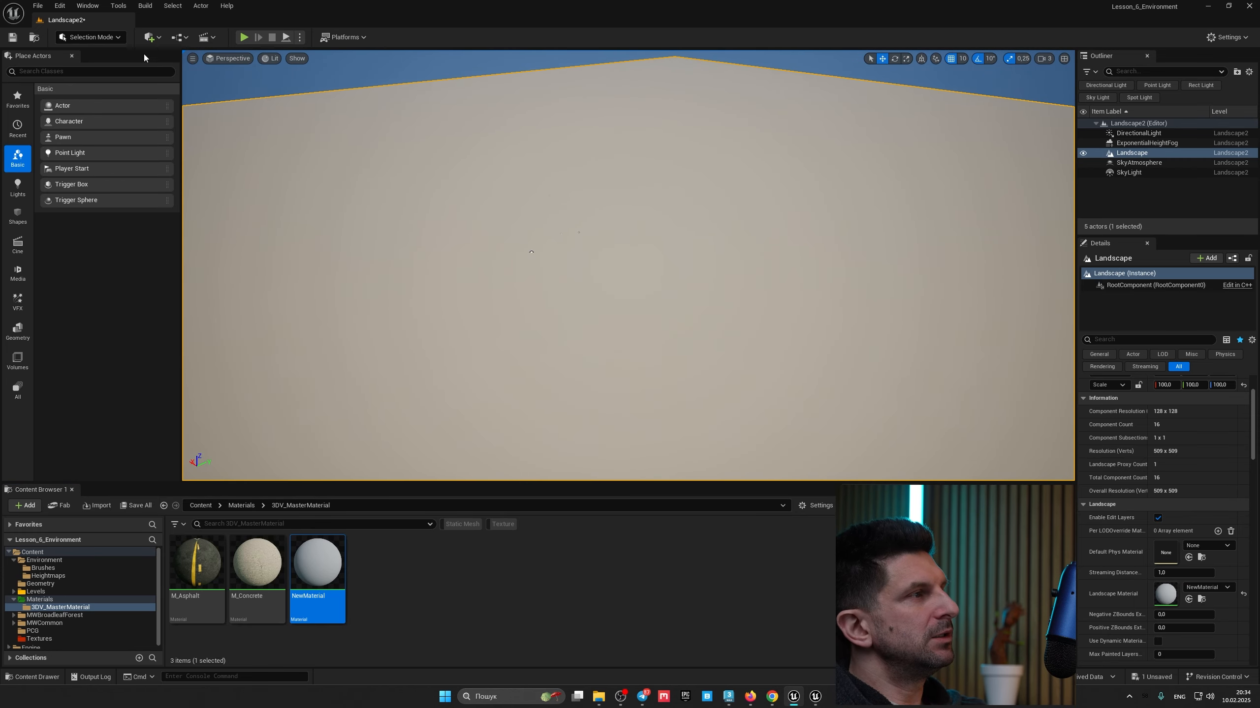
# Step: Switch to Landscape mode, glance at the Manage tools, and return to the Sculpt tools
pyautogui.click(121, 37)
pyautogui.click(124, 68)
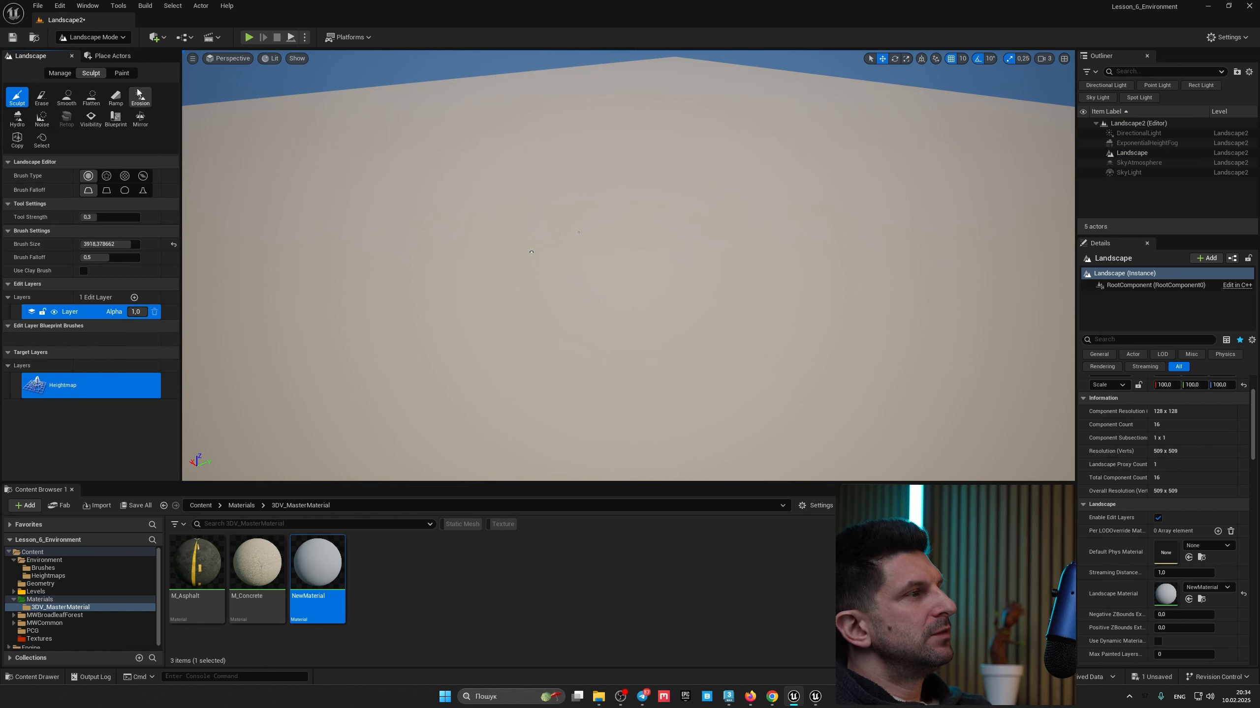
pyautogui.moveTo(577, 267)
pyautogui.mouseDown(button='right')
pyautogui.moveTo(620, 265)
pyautogui.moveTo(595, 258)
pyautogui.mouseUp(button='right')
pyautogui.moveTo(426, 323); pyautogui.dragTo(450, 442, button='right')
pyautogui.moveTo(726, 256)
pyautogui.mouseDown(button='right')
pyautogui.moveTo(665, 260)
pyautogui.moveTo(674, 269)
pyautogui.mouseUp(button='right')
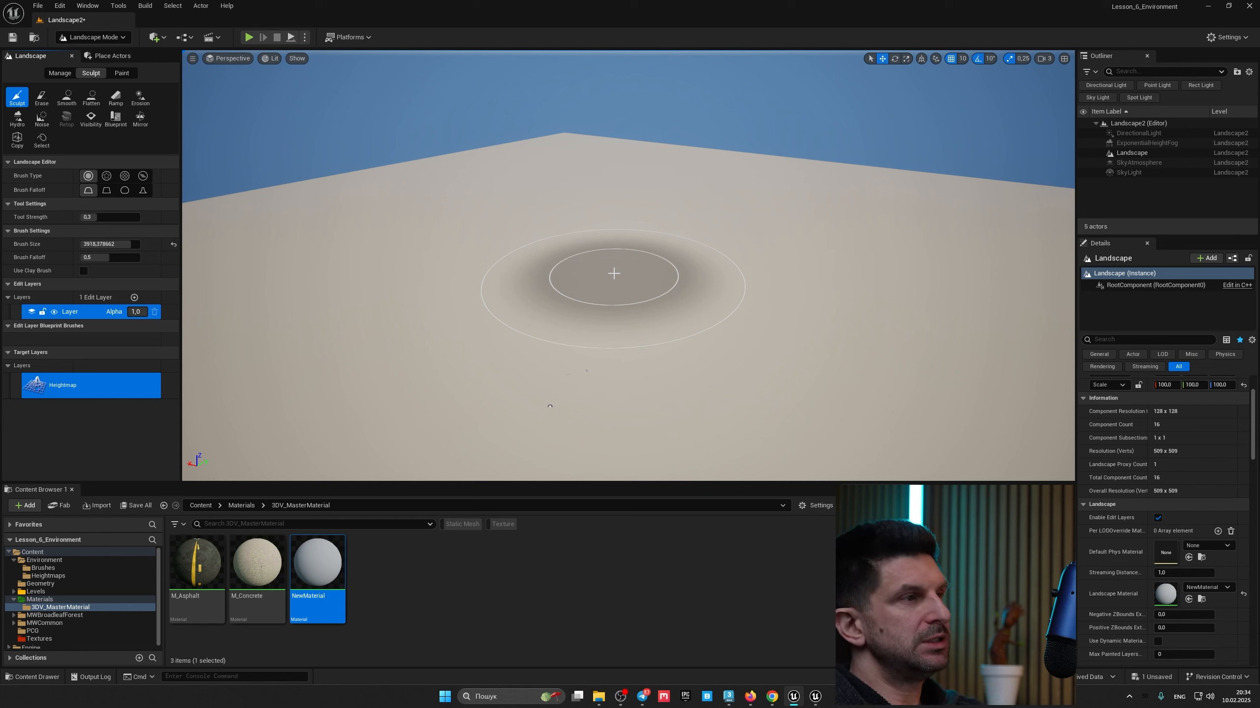
pyautogui.click(61, 73)
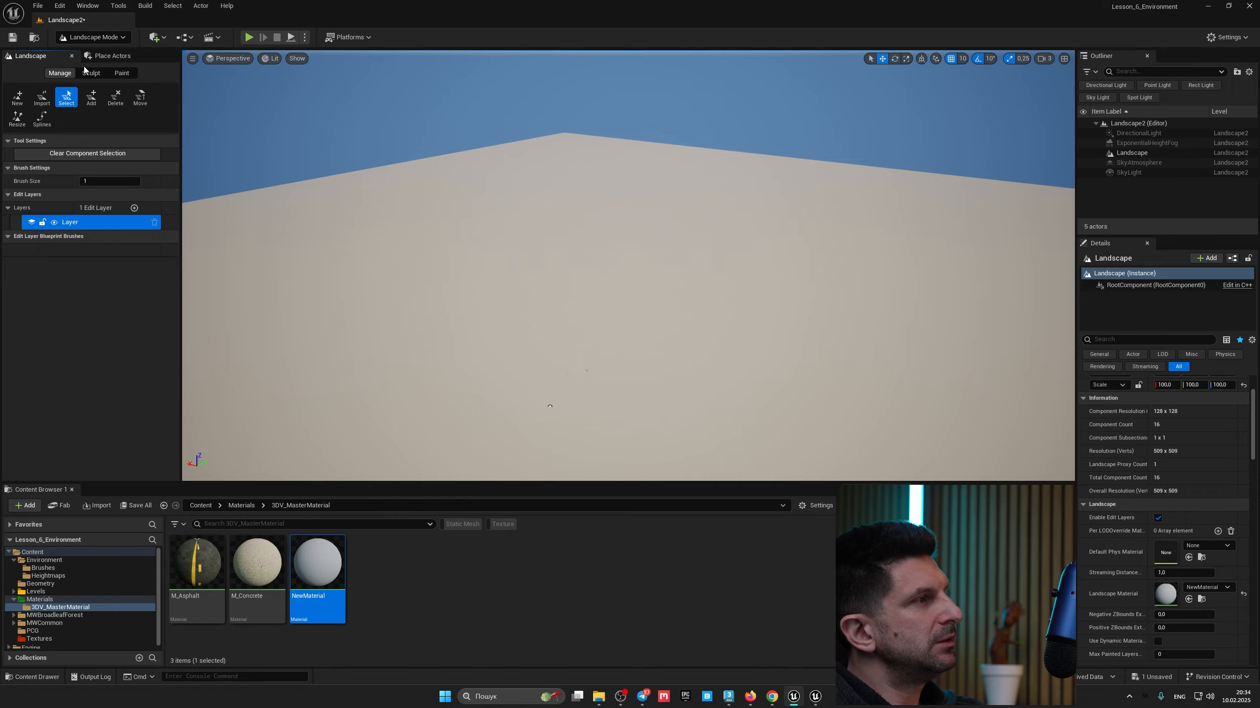
pyautogui.click(19, 98)
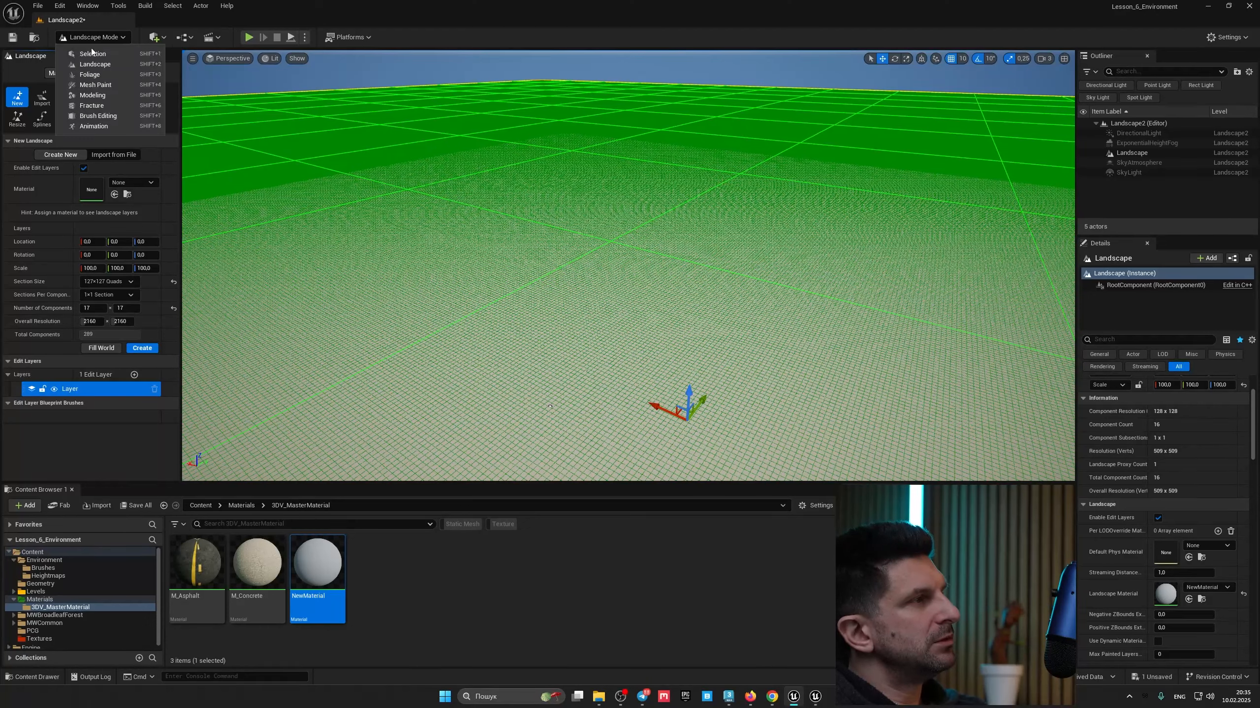
pyautogui.click(91, 72)
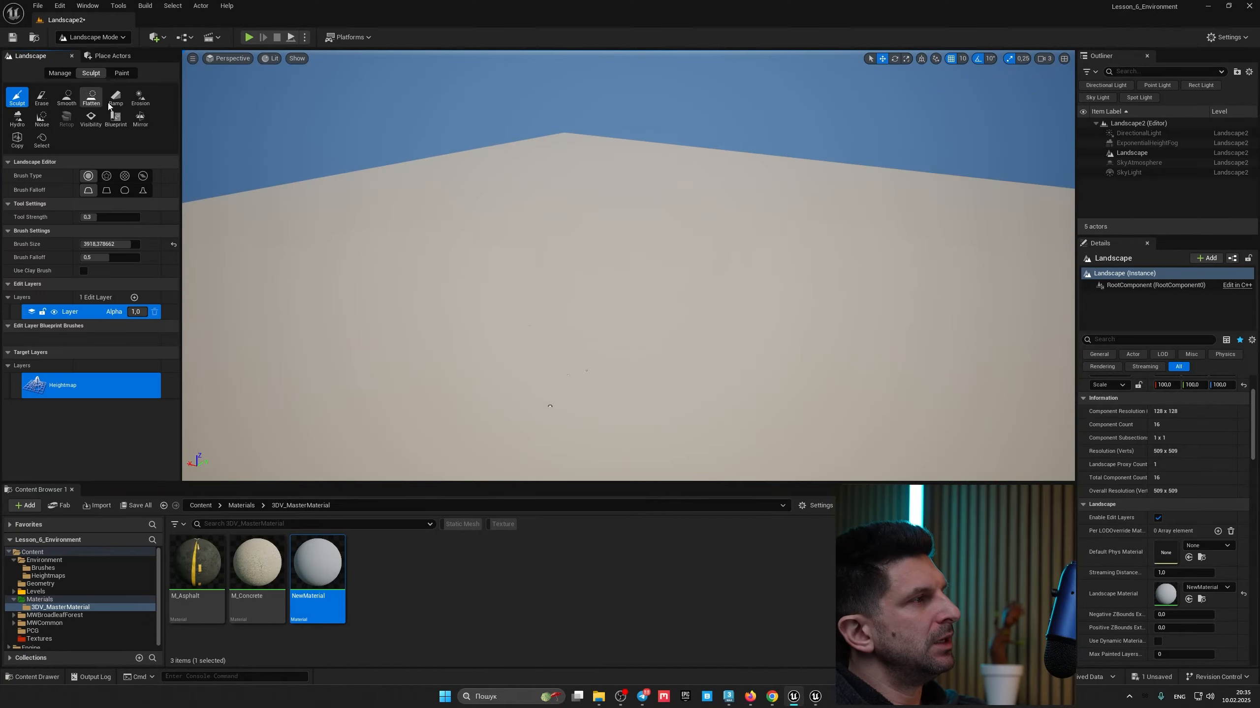
# Step: Sculpt several raised hills into the flat landscape with the Sculpt brush
pyautogui.moveTo(503, 301)
pyautogui.mouseDown(button='right')
pyautogui.moveTo(543, 306)
pyautogui.moveTo(512, 296)
pyautogui.mouseUp(button='right')
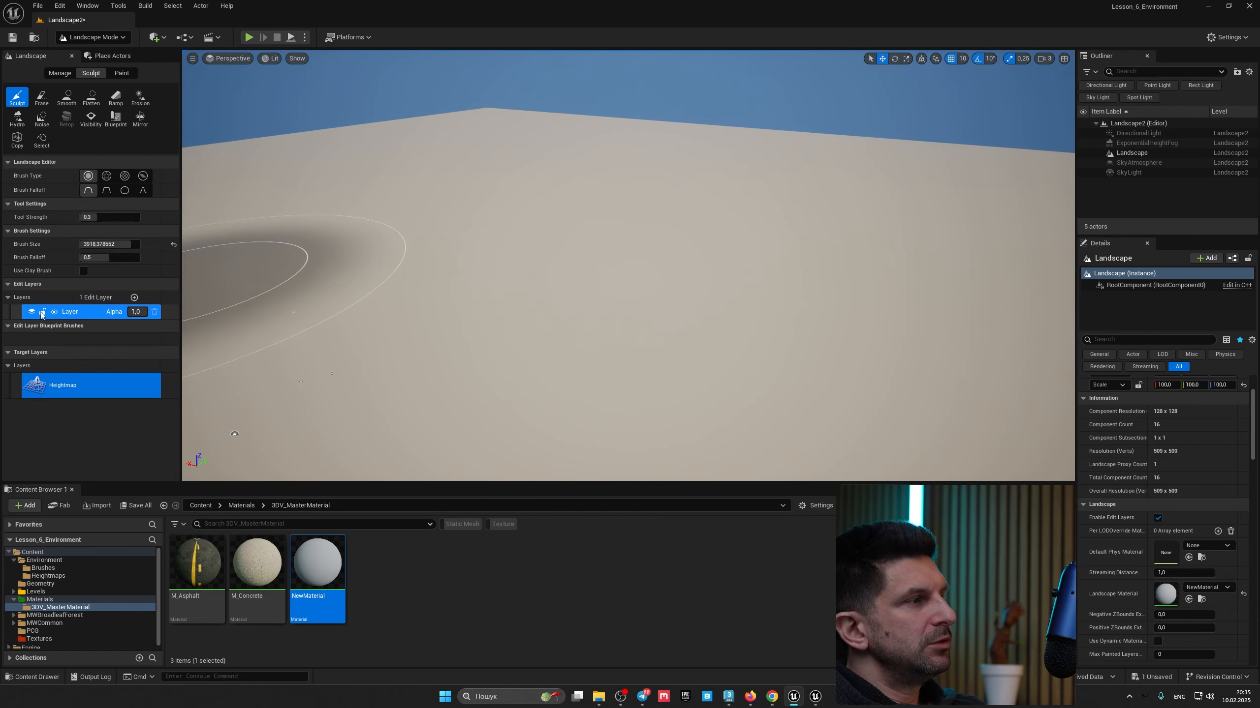
pyautogui.moveTo(331, 352); pyautogui.dragTo(306, 351, button='right')
pyautogui.press('s')
pyautogui.moveTo(637, 293)
pyautogui.mouseDown()
pyautogui.moveTo(590, 247)
pyautogui.moveTo(818, 247)
pyautogui.moveTo(413, 180)
pyautogui.moveTo(663, 154)
pyautogui.moveTo(685, 169)
pyautogui.mouseUp()
pyautogui.moveTo(686, 169); pyautogui.dragTo(644, 218, button='right')
pyautogui.moveTo(679, 172)
pyautogui.keyDown('shift'); pyautogui.mouseDown()
pyautogui.moveTo(584, 188)
pyautogui.moveTo(626, 272)
pyautogui.mouseUp(); pyautogui.keyUp('shift')
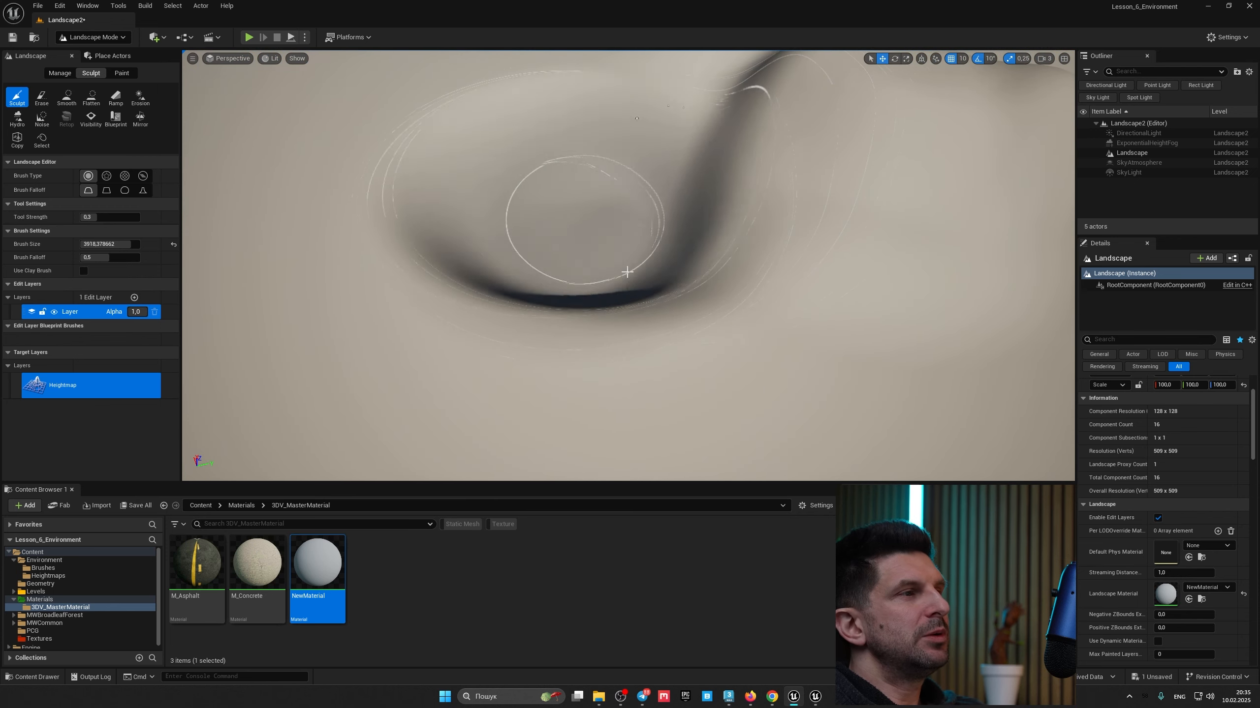
pyautogui.moveTo(627, 272); pyautogui.dragTo(773, 224, button='right')
pyautogui.keyDown('shift'); pyautogui.moveTo(819, 238); pyautogui.dragTo(787, 245); pyautogui.keyUp('shift')
pyautogui.hotkey('ctrl', 'z')
pyautogui.moveTo(788, 245); pyautogui.dragTo(794, 293, button='right')
pyautogui.moveTo(615, 298)
pyautogui.keyDown('shift'); pyautogui.mouseDown()
pyautogui.moveTo(687, 252)
pyautogui.moveTo(734, 283)
pyautogui.mouseUp(); pyautogui.keyUp('shift')
pyautogui.moveTo(734, 283); pyautogui.dragTo(754, 203, button='right')
pyautogui.moveTo(739, 308)
pyautogui.mouseDown()
pyautogui.moveTo(773, 217)
pyautogui.moveTo(858, 333)
pyautogui.mouseUp()
pyautogui.moveTo(858, 333)
pyautogui.mouseDown(button='right')
pyautogui.moveTo(848, 367)
pyautogui.moveTo(719, 338)
pyautogui.moveTo(707, 318)
pyautogui.mouseUp(button='right')
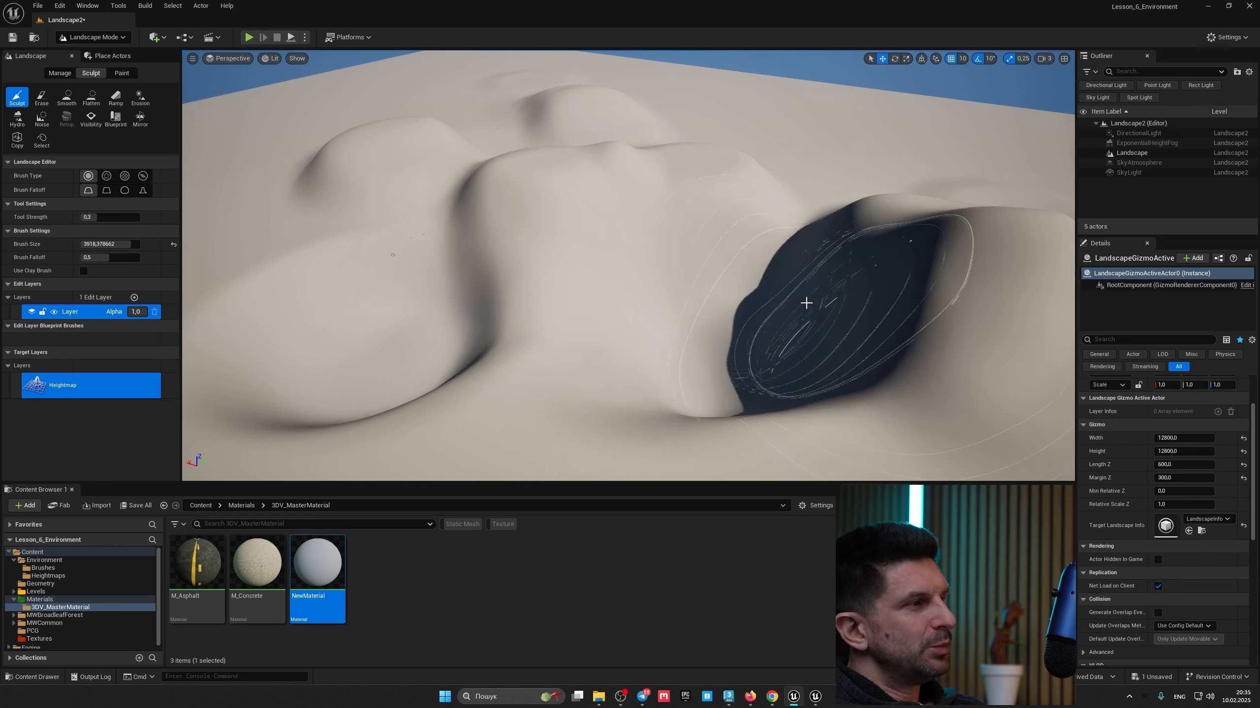
# Step: Undo most of the recent sculpt strokes
pyautogui.hotkey('ctrl', 'z')
pyautogui.hotkey('ctrl', 'z')
pyautogui.hotkey('ctrl', 'z')
pyautogui.hotkey('ctrl', 'z')
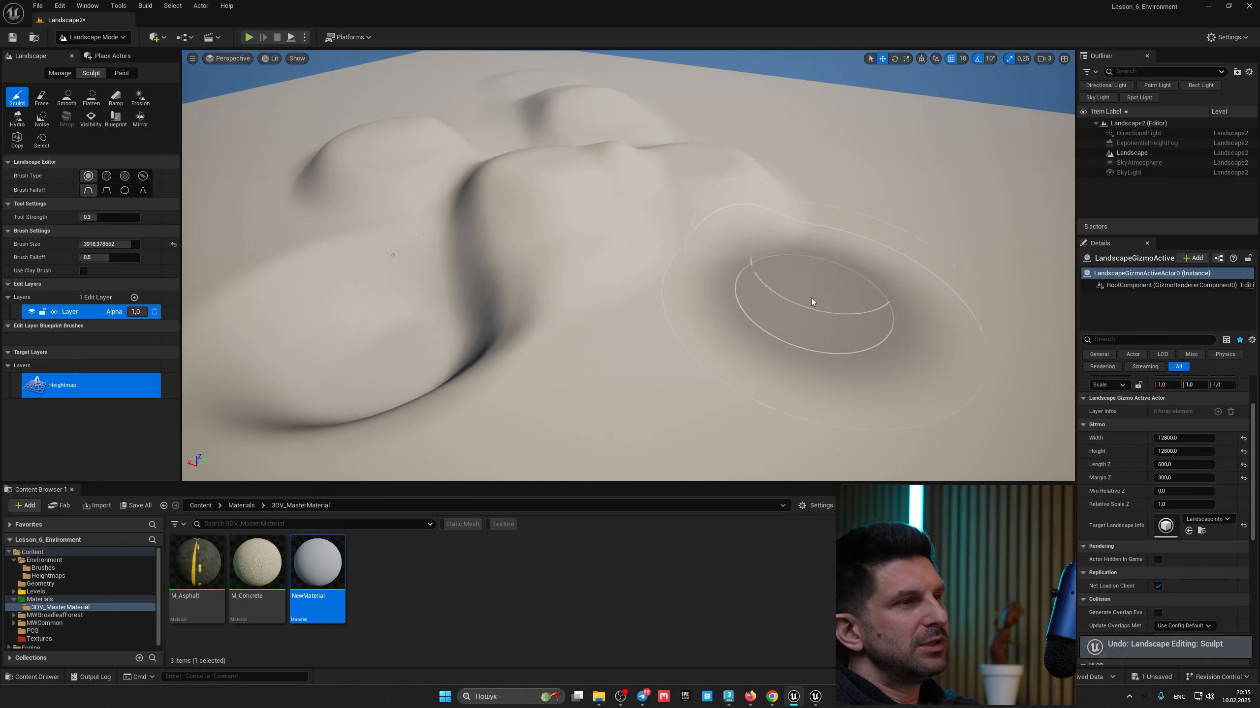
pyautogui.hotkey('ctrl', 'z')
pyautogui.hotkey('ctrl', 'z')
pyautogui.hotkey('ctrl', 'z')
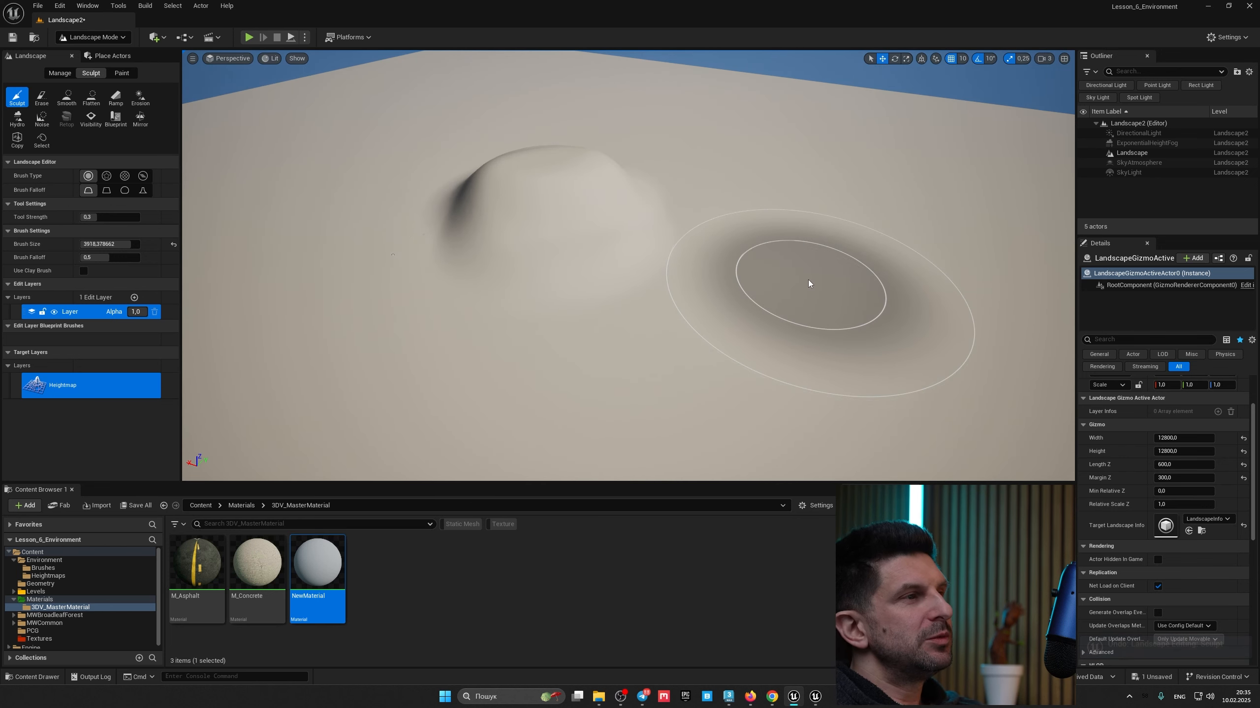
# Step: Add a new Landscape Edit Layer and name it Mountains
pyautogui.click(134, 297)
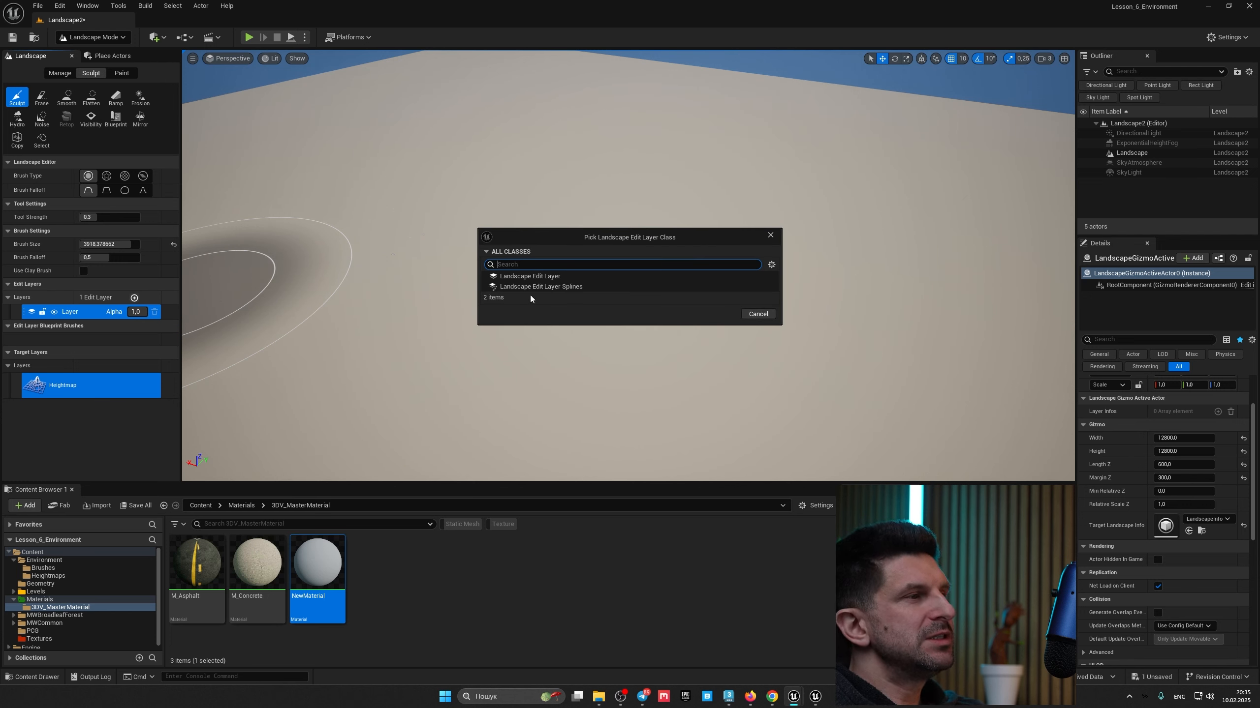
pyautogui.click(559, 278)
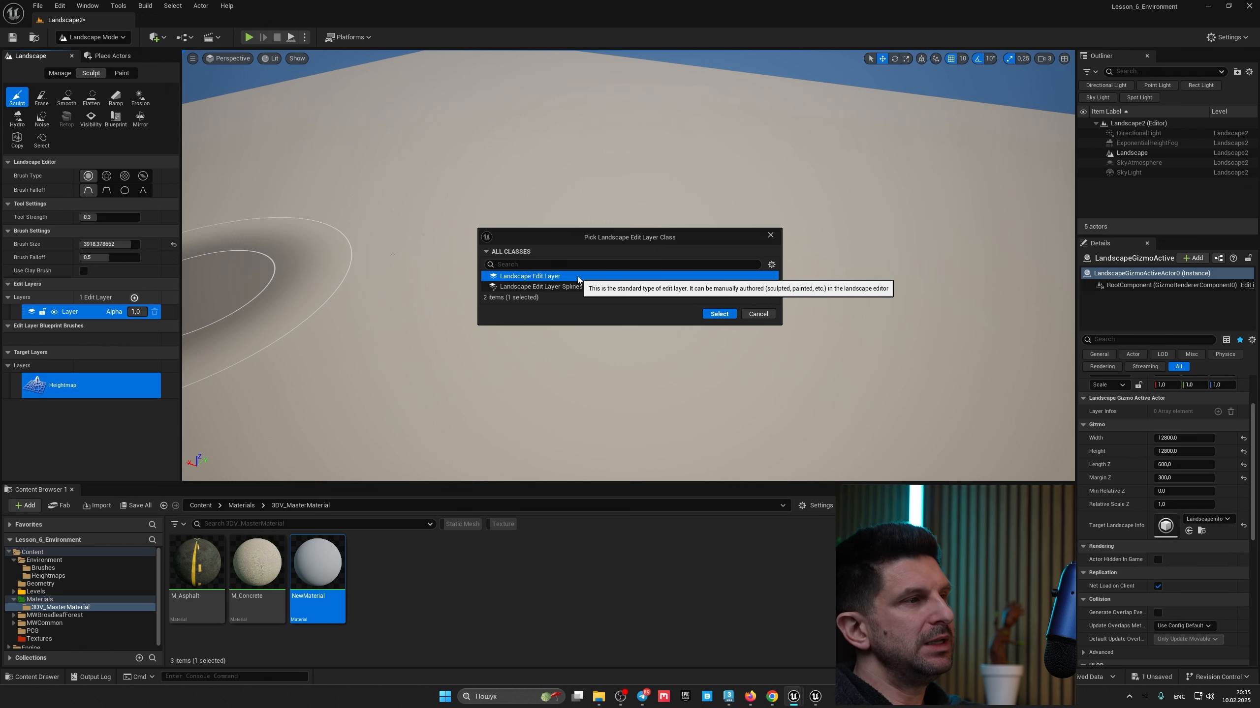
pyautogui.click(719, 313)
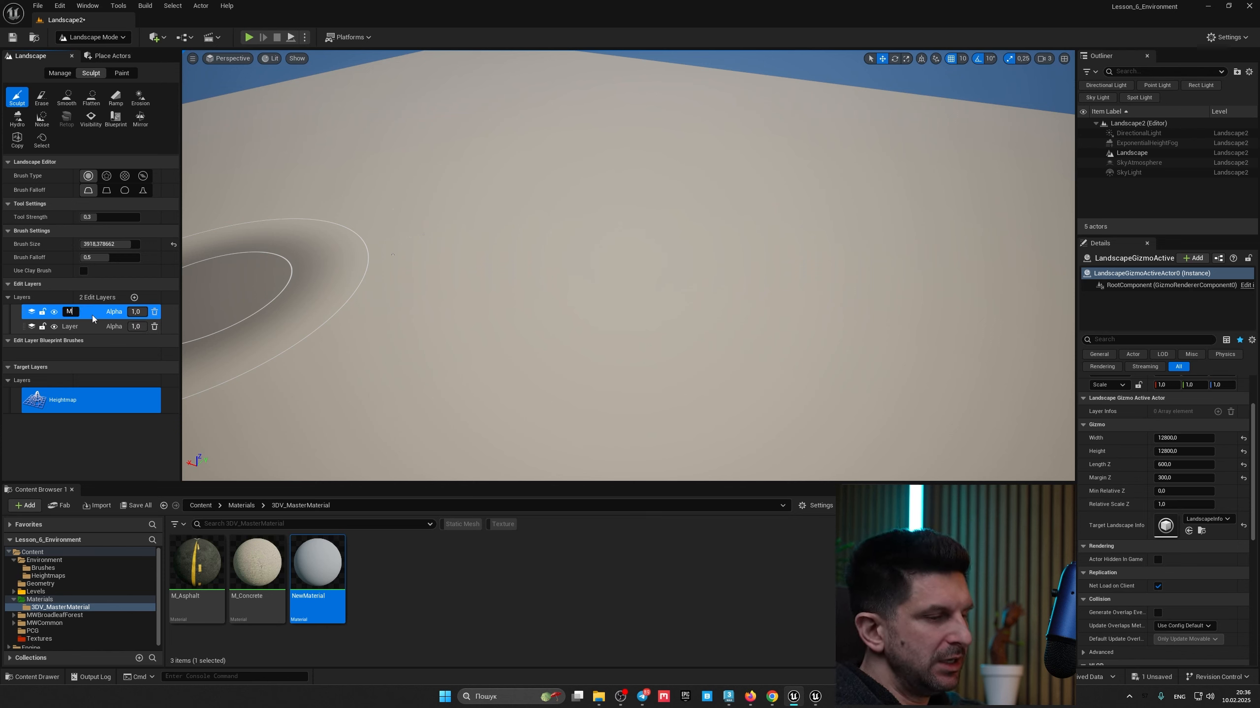
pyautogui.write('tains')
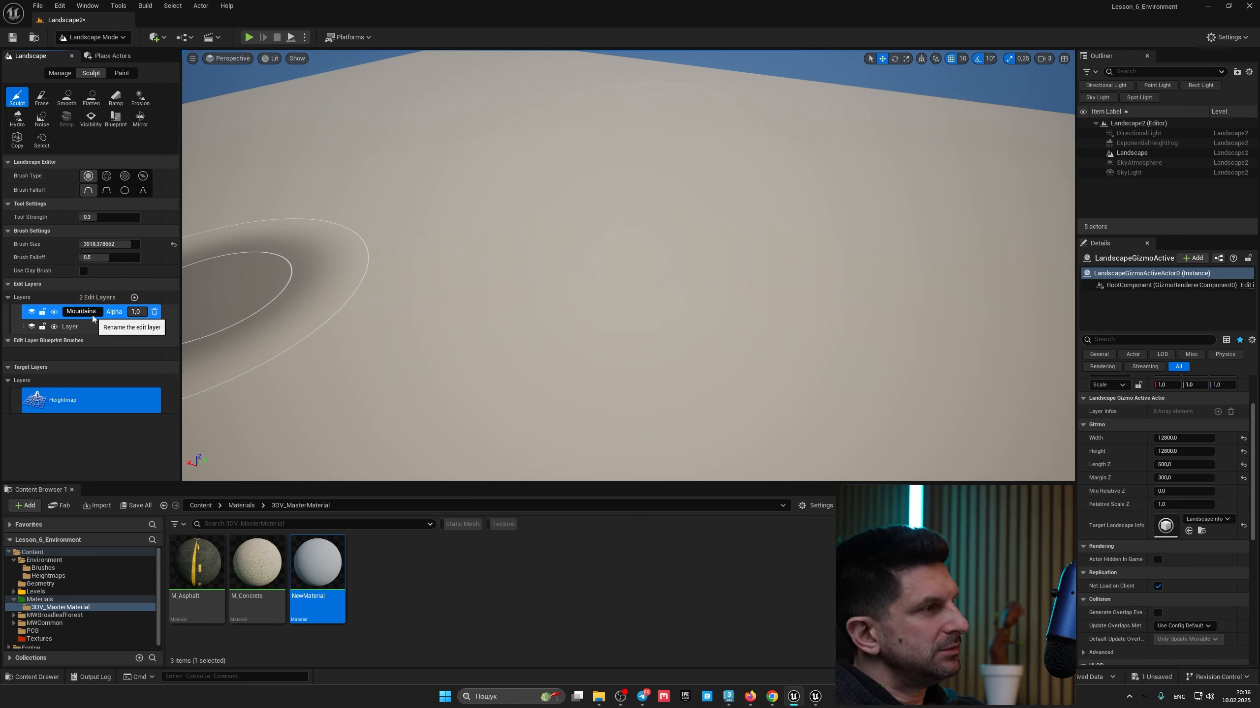
pyautogui.press('Return')
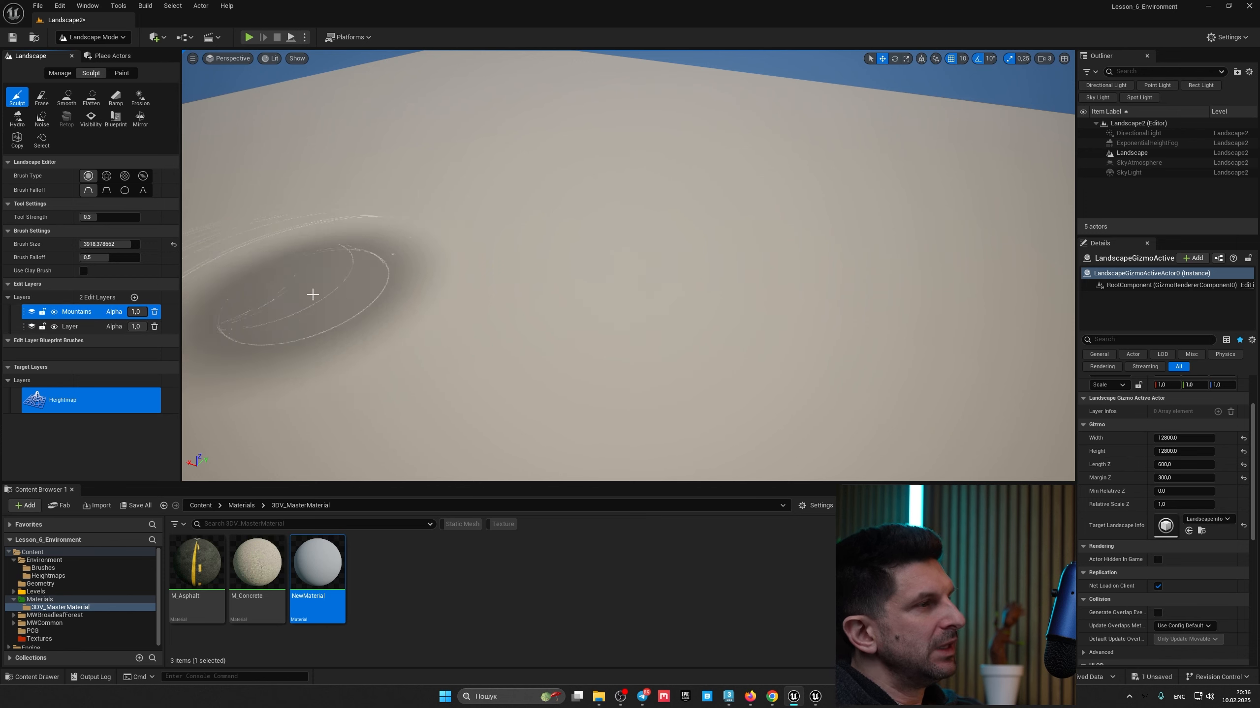
# Step: Sculpt a mountain mass in the middle of the landscape on the Mountains layer
pyautogui.moveTo(563, 208)
pyautogui.mouseDown()
pyautogui.moveTo(744, 164)
pyautogui.moveTo(869, 158)
pyautogui.moveTo(641, 127)
pyautogui.moveTo(462, 151)
pyautogui.moveTo(371, 231)
pyautogui.moveTo(906, 270)
pyautogui.moveTo(843, 362)
pyautogui.mouseUp()
pyautogui.moveTo(842, 362)
pyautogui.mouseDown(button='right')
pyautogui.moveTo(883, 349)
pyautogui.moveTo(874, 322)
pyautogui.mouseUp(button='right')
pyautogui.moveTo(779, 301)
pyautogui.mouseDown()
pyautogui.moveTo(520, 251)
pyautogui.moveTo(801, 261)
pyautogui.mouseUp()
pyautogui.moveTo(802, 261)
pyautogui.mouseDown(button='right')
pyautogui.moveTo(872, 283)
pyautogui.moveTo(773, 291)
pyautogui.mouseUp(button='right')
pyautogui.moveTo(636, 288)
pyautogui.mouseDown()
pyautogui.moveTo(463, 220)
pyautogui.moveTo(516, 248)
pyautogui.mouseUp()
pyautogui.moveTo(516, 248)
pyautogui.mouseDown(button='right')
pyautogui.moveTo(644, 253)
pyautogui.moveTo(546, 258)
pyautogui.moveTo(590, 281)
pyautogui.mouseUp(button='right')
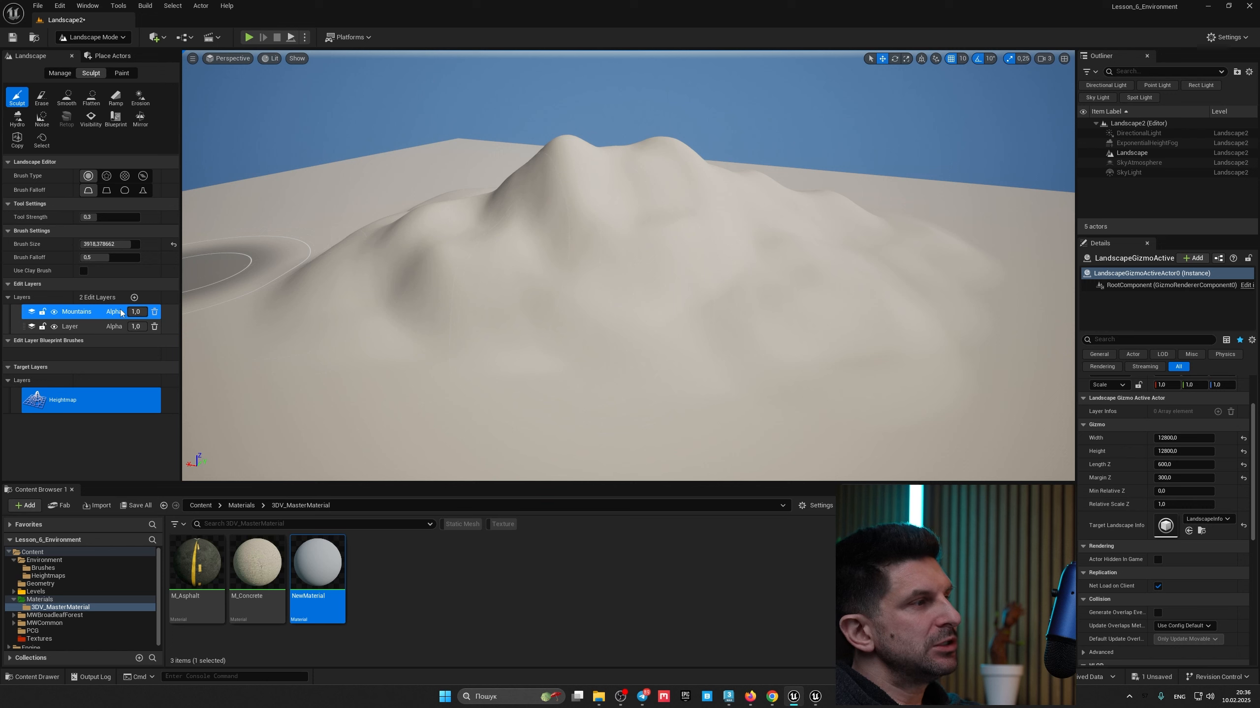
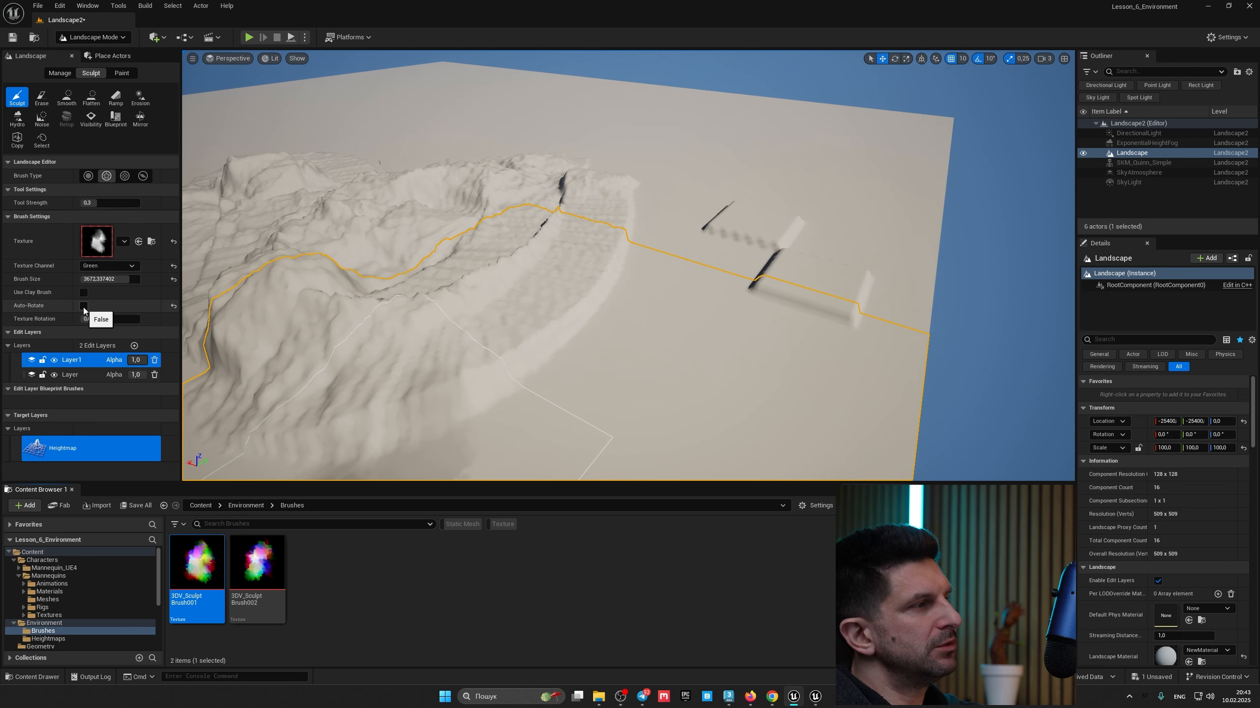
# Step: Set the Sculpt brush size to 8192
pyautogui.moveTo(471, 308)
pyautogui.mouseDown(button='right')
pyautogui.moveTo(551, 293)
pyautogui.moveTo(536, 253)
pyautogui.moveTo(491, 233)
pyautogui.moveTo(468, 309)
pyautogui.mouseUp(button='right')
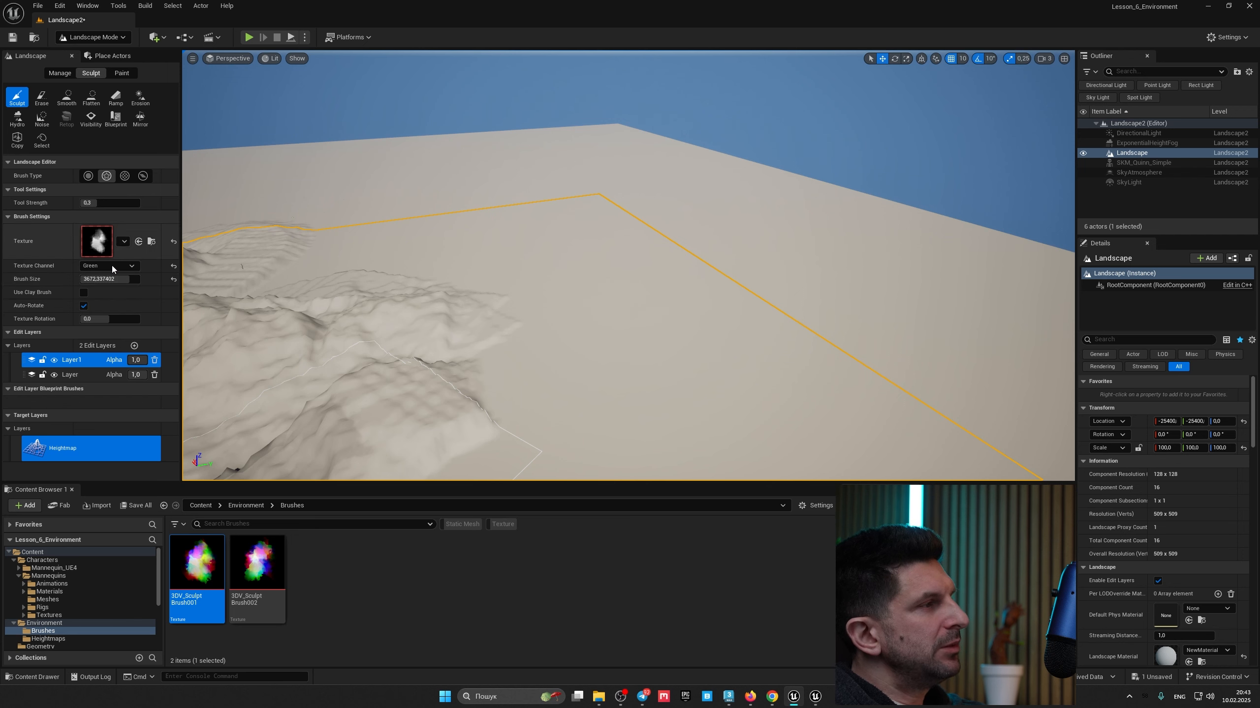
pyautogui.write('8192')
pyautogui.press('Return')
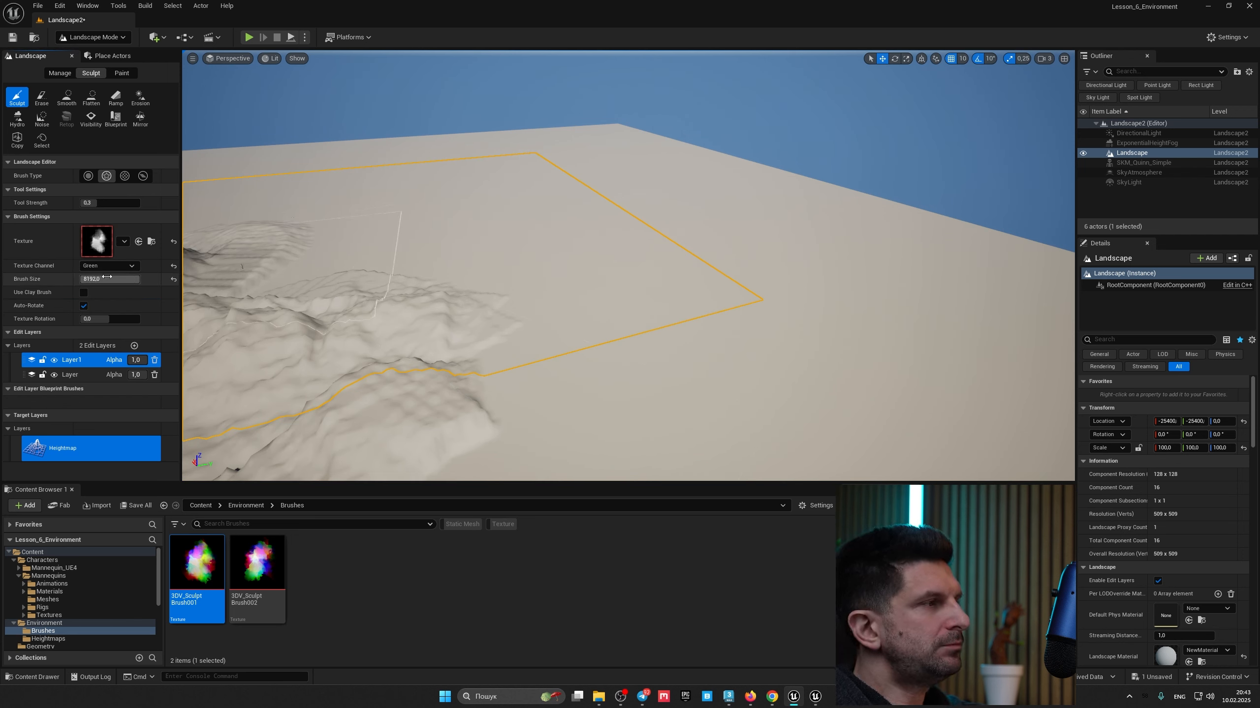
# Step: Sculpt large raised mountain forms across the landscape with the 8192 brush
pyautogui.moveTo(626, 268); pyautogui.dragTo(654, 274, button='right')
pyautogui.moveTo(689, 347)
pyautogui.mouseDown()
pyautogui.moveTo(816, 331)
pyautogui.moveTo(823, 317)
pyautogui.mouseUp()
pyautogui.moveTo(823, 317); pyautogui.dragTo(794, 333, button='right')
pyautogui.moveTo(585, 312)
pyautogui.mouseDown()
pyautogui.moveTo(541, 308)
pyautogui.moveTo(481, 263)
pyautogui.moveTo(695, 249)
pyautogui.moveTo(744, 219)
pyautogui.moveTo(685, 216)
pyautogui.mouseUp()
pyautogui.moveTo(685, 216)
pyautogui.mouseDown(button='right')
pyautogui.moveTo(615, 223)
pyautogui.moveTo(730, 263)
pyautogui.moveTo(724, 213)
pyautogui.mouseUp(button='right')
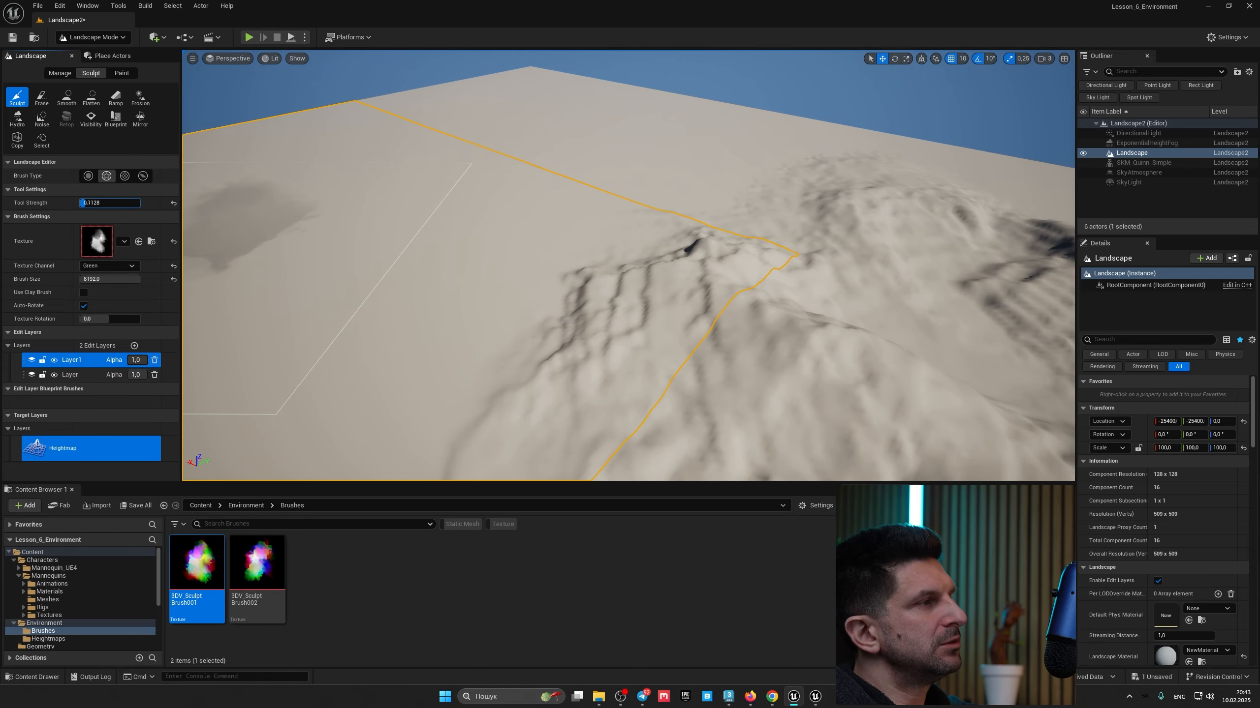
# Step: Lower the tool strength to about 0.07 and sculpt gentle rises on the flat area
pyautogui.moveTo(85, 202); pyautogui.dragTo(82, 203)
pyautogui.moveTo(456, 136)
pyautogui.mouseDown()
pyautogui.moveTo(431, 219)
pyautogui.moveTo(469, 189)
pyautogui.mouseUp()
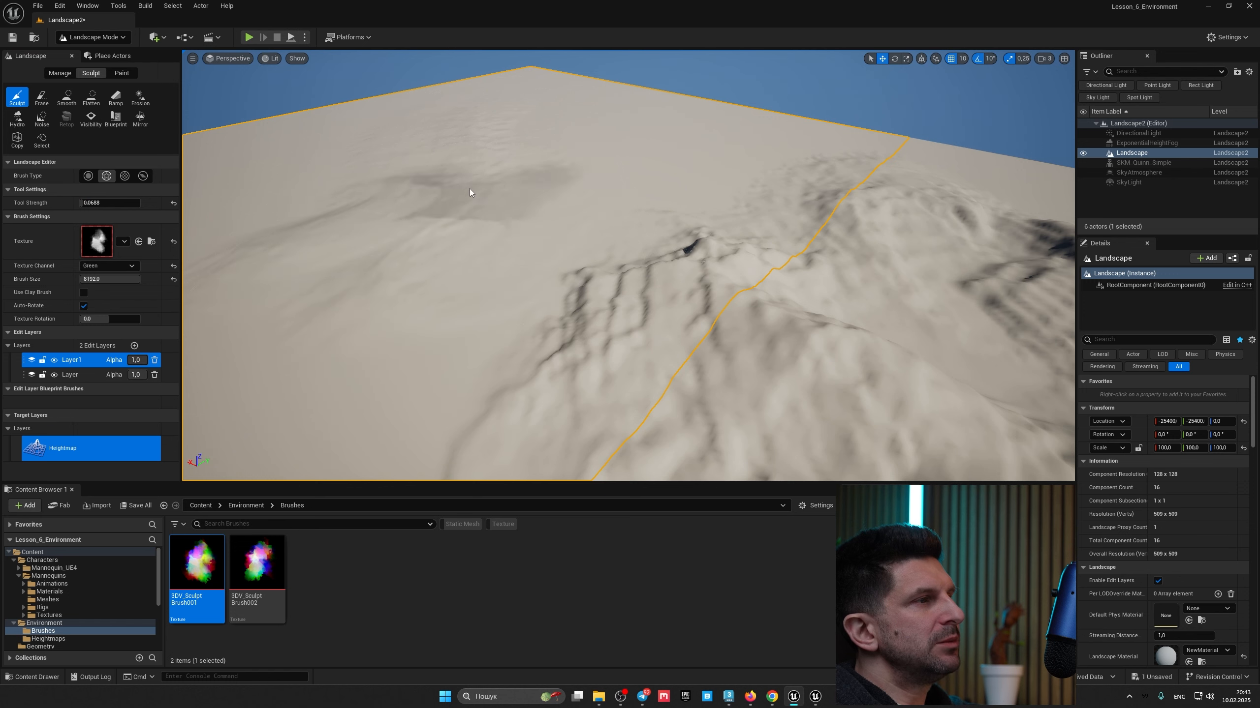
pyautogui.moveTo(337, 253); pyautogui.dragTo(248, 243, button='right')
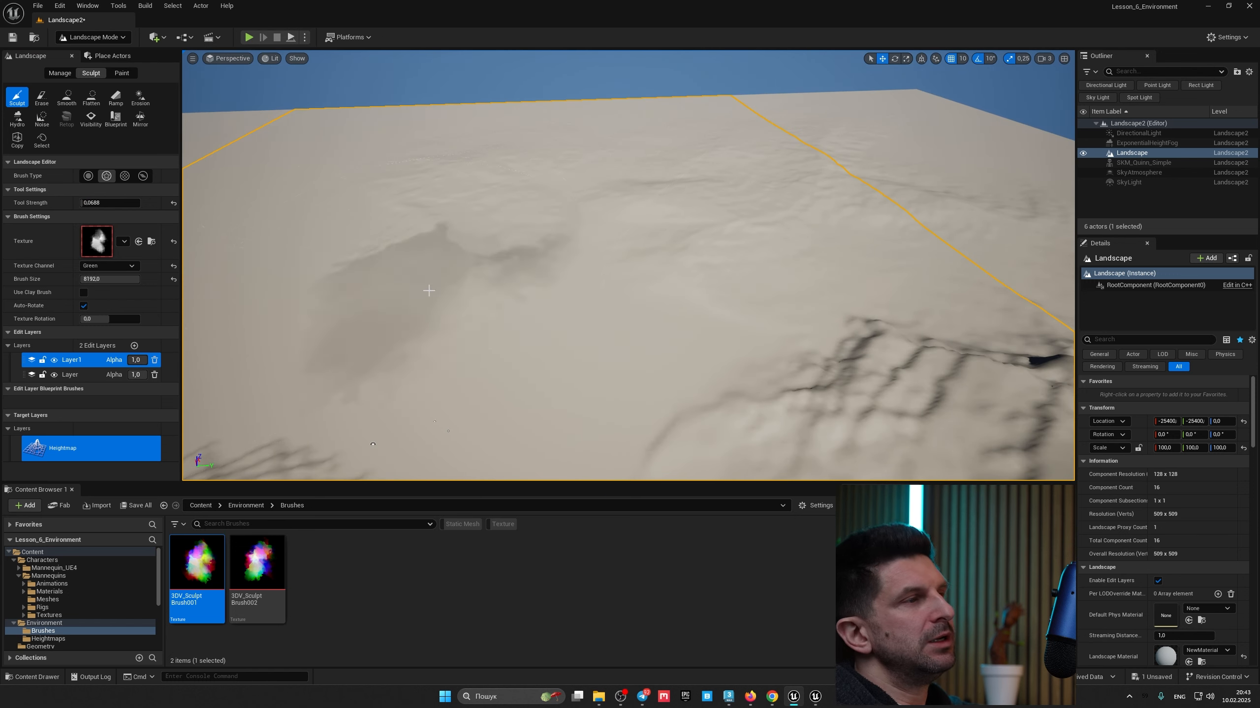
pyautogui.moveTo(429, 290); pyautogui.dragTo(512, 255, button='right')
pyautogui.moveTo(506, 325); pyautogui.dragTo(451, 345, button='right')
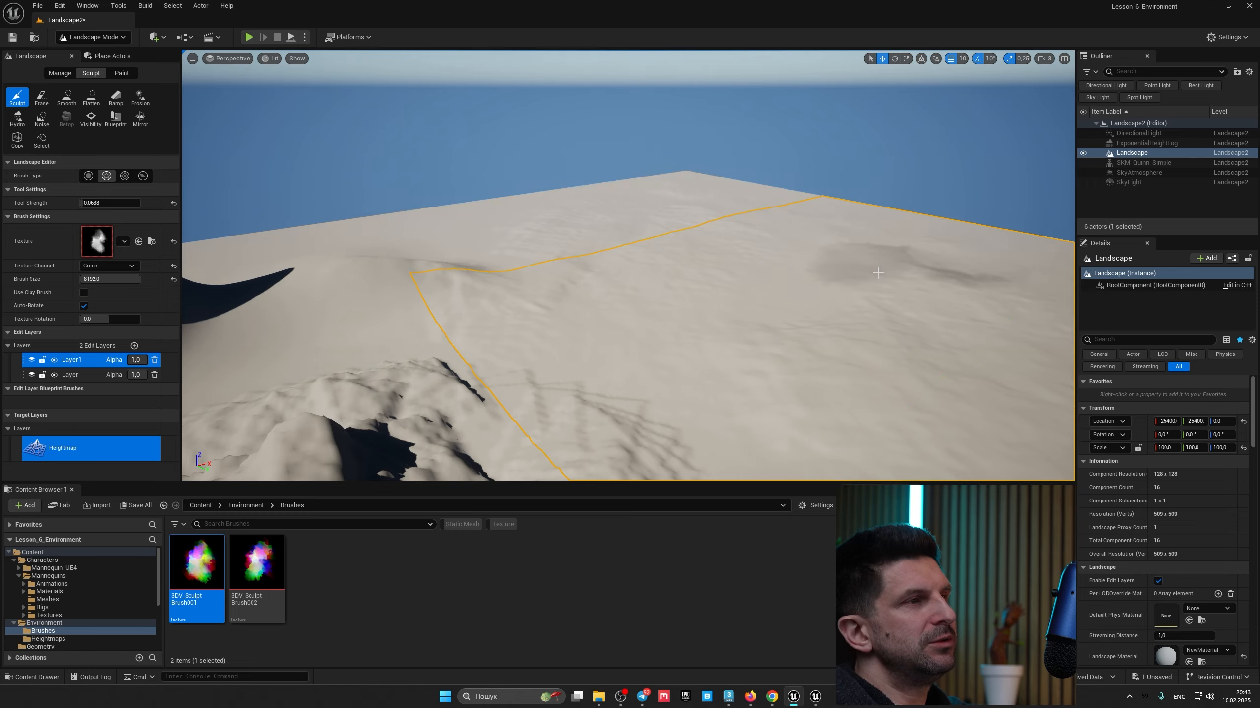
pyautogui.moveTo(878, 273)
pyautogui.mouseDown(button='right')
pyautogui.moveTo(918, 275)
pyautogui.moveTo(918, 312)
pyautogui.moveTo(898, 236)
pyautogui.moveTo(834, 317)
pyautogui.mouseUp(button='right')
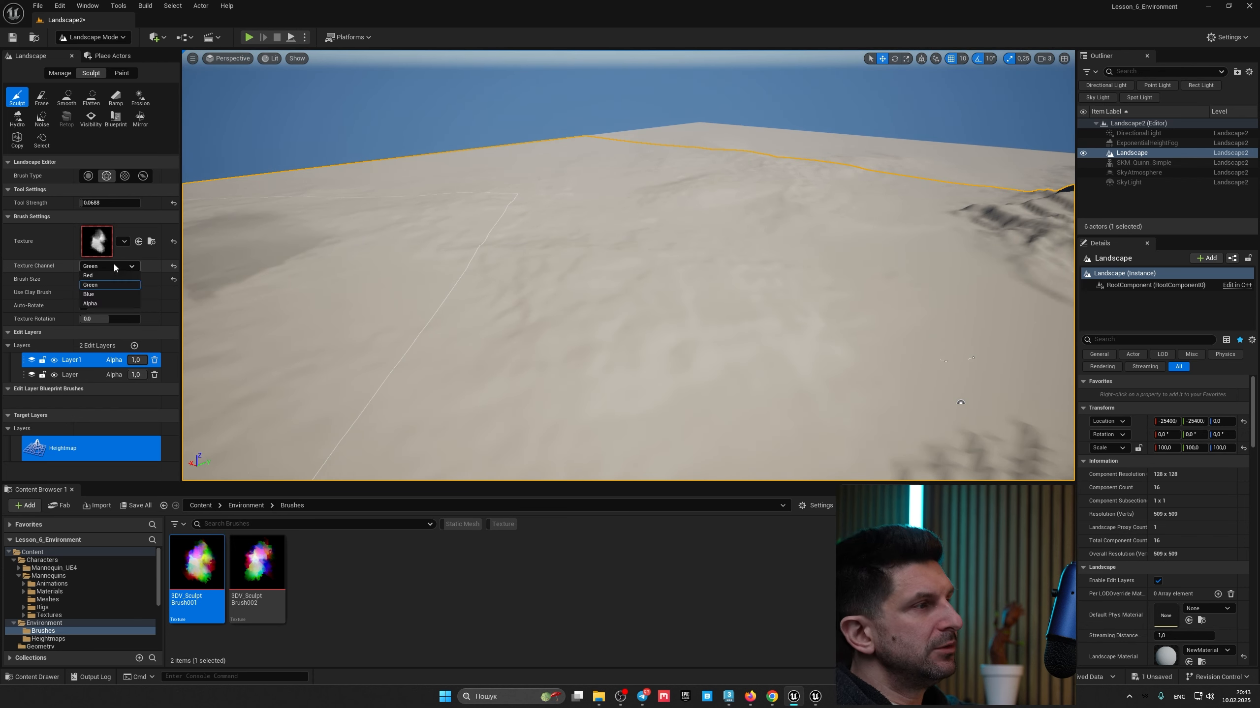
# Step: Switch the brush texture channel to Red and sculpt soft undulations across the landscape
pyautogui.click(102, 276)
pyautogui.moveTo(446, 278)
pyautogui.mouseDown(button='right')
pyautogui.moveTo(429, 328)
pyautogui.moveTo(389, 315)
pyautogui.mouseUp(button='right')
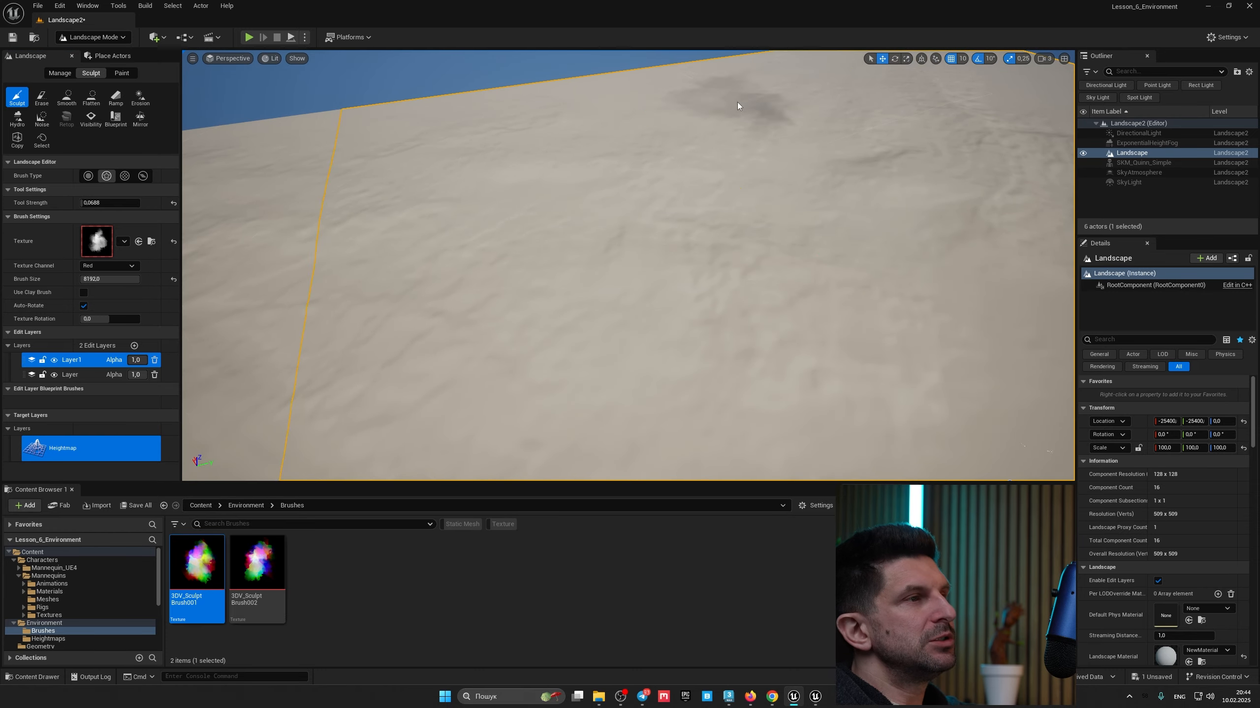
pyautogui.moveTo(426, 223); pyautogui.dragTo(605, 230, button='right')
pyautogui.moveTo(818, 238); pyautogui.dragTo(823, 184, button='right')
pyautogui.moveTo(439, 260); pyautogui.dragTo(218, 278, button='right')
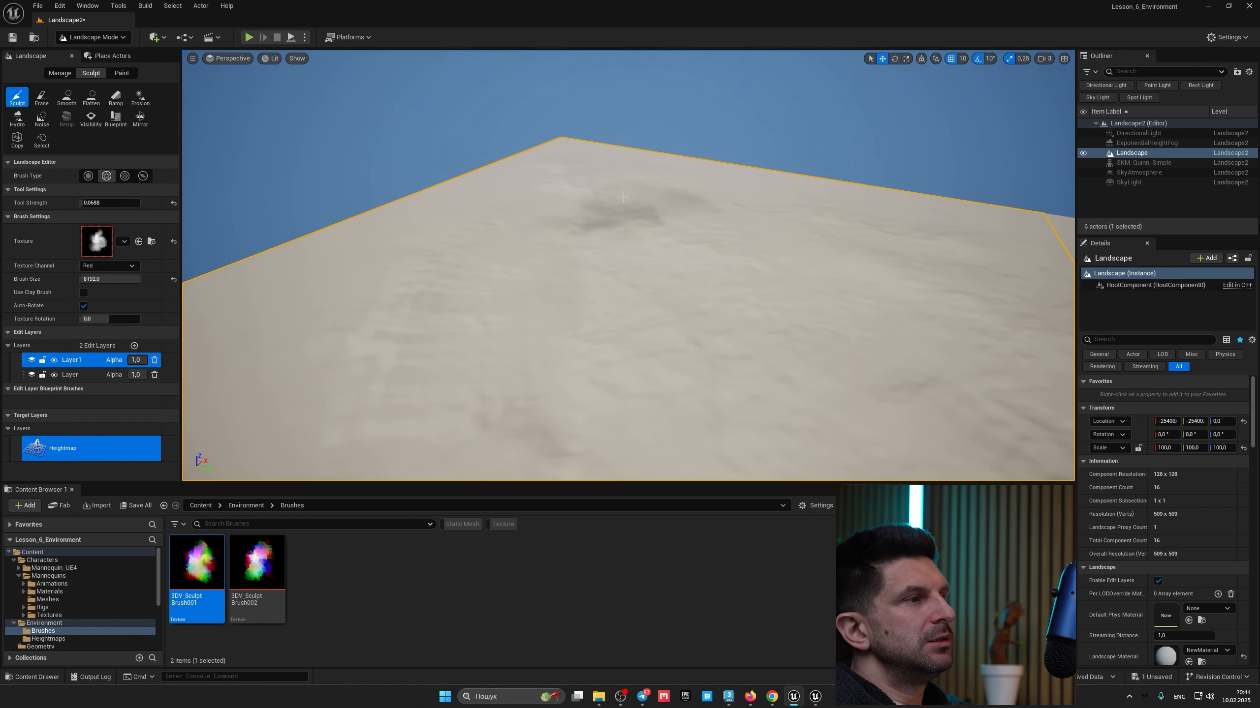
pyautogui.moveTo(491, 278); pyautogui.dragTo(367, 275, button='right')
pyautogui.moveTo(749, 367)
pyautogui.mouseDown(button='right')
pyautogui.moveTo(887, 389)
pyautogui.moveTo(962, 381)
pyautogui.moveTo(1042, 350)
pyautogui.moveTo(1131, 370)
pyautogui.mouseUp(button='right')
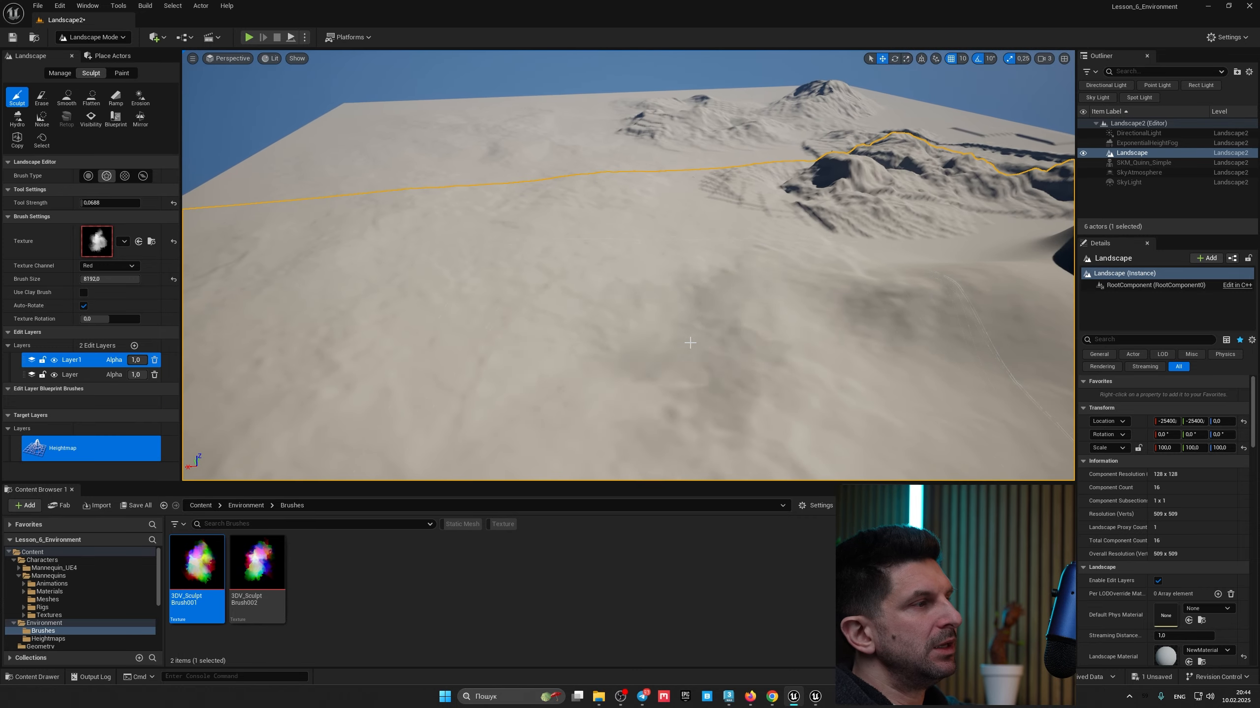
# Step: Switch to the Erase tool, raise its strength to about 0.83, and erase the sculpted areas on Layer1
pyautogui.click(43, 99)
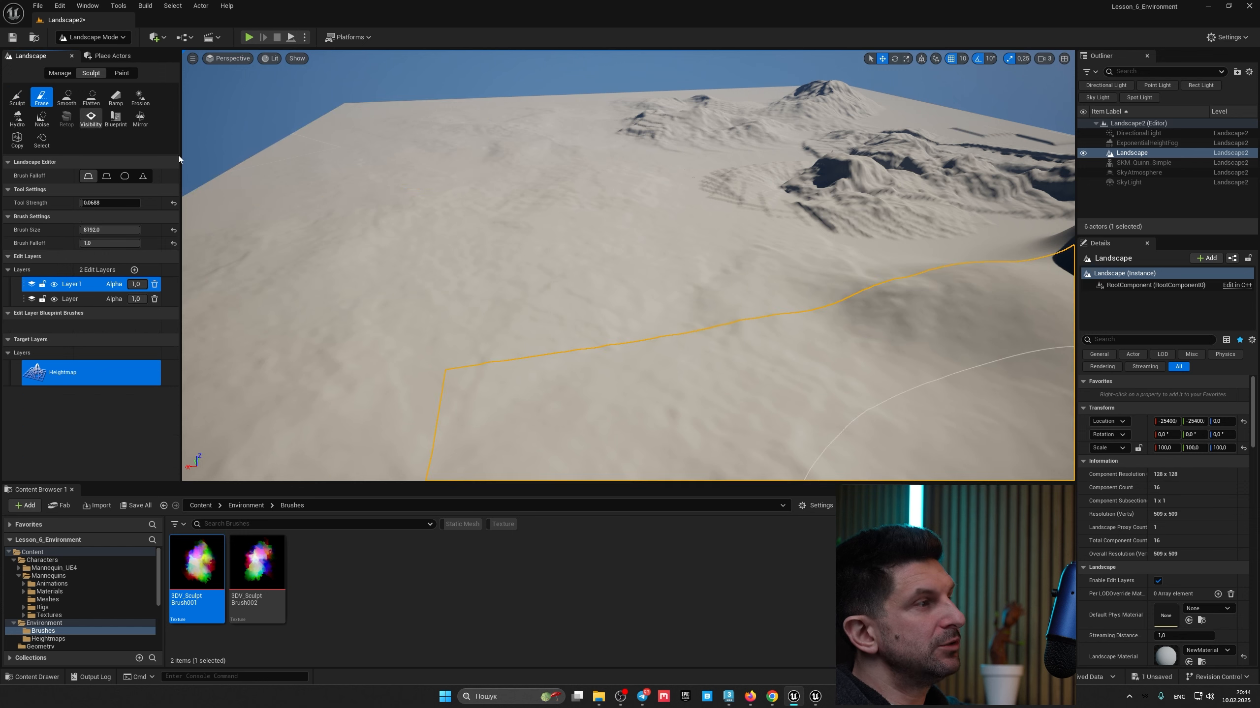
pyautogui.moveTo(471, 169)
pyautogui.mouseDown()
pyautogui.moveTo(506, 214)
pyautogui.moveTo(464, 191)
pyautogui.moveTo(528, 228)
pyautogui.moveTo(471, 179)
pyautogui.mouseUp()
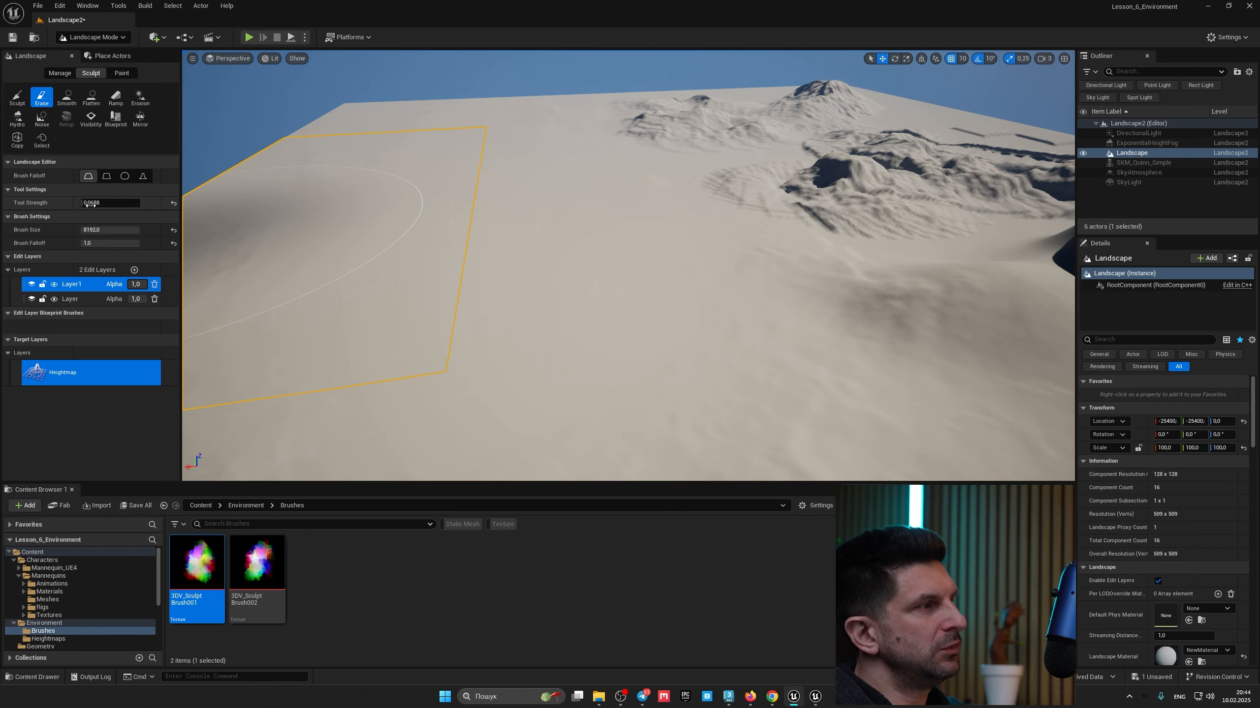
pyautogui.moveTo(106, 203); pyautogui.dragTo(129, 203)
pyautogui.moveTo(467, 213); pyautogui.dragTo(412, 231, button='right')
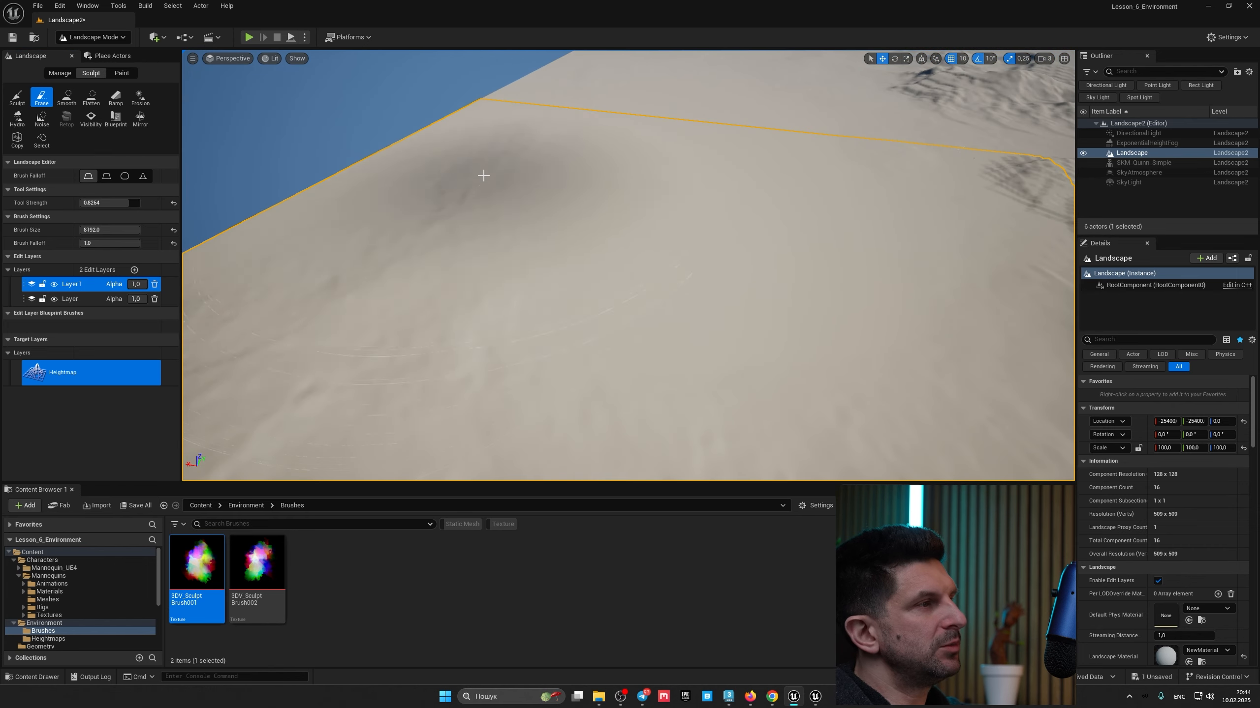
pyautogui.moveTo(552, 144); pyautogui.dragTo(533, 265, button='right')
pyautogui.moveTo(533, 265)
pyautogui.mouseDown()
pyautogui.moveTo(752, 245)
pyautogui.moveTo(863, 253)
pyautogui.moveTo(741, 233)
pyautogui.moveTo(572, 248)
pyautogui.moveTo(796, 327)
pyautogui.mouseUp()
pyautogui.moveTo(796, 326); pyautogui.dragTo(847, 363, button='right')
pyautogui.moveTo(649, 304); pyautogui.dragTo(789, 238)
pyautogui.moveTo(788, 238); pyautogui.dragTo(917, 213, button='right')
pyautogui.moveTo(789, 238)
pyautogui.mouseDown()
pyautogui.moveTo(843, 189)
pyautogui.moveTo(744, 217)
pyautogui.moveTo(698, 118)
pyautogui.moveTo(472, 93)
pyautogui.moveTo(726, 107)
pyautogui.moveTo(680, 197)
pyautogui.mouseUp()
pyautogui.moveTo(680, 197)
pyautogui.mouseDown(button='right')
pyautogui.moveTo(630, 203)
pyautogui.moveTo(714, 203)
pyautogui.mouseUp(button='right')
pyautogui.moveTo(551, 213); pyautogui.dragTo(599, 241)
pyautogui.moveTo(599, 241); pyautogui.dragTo(488, 232, button='right')
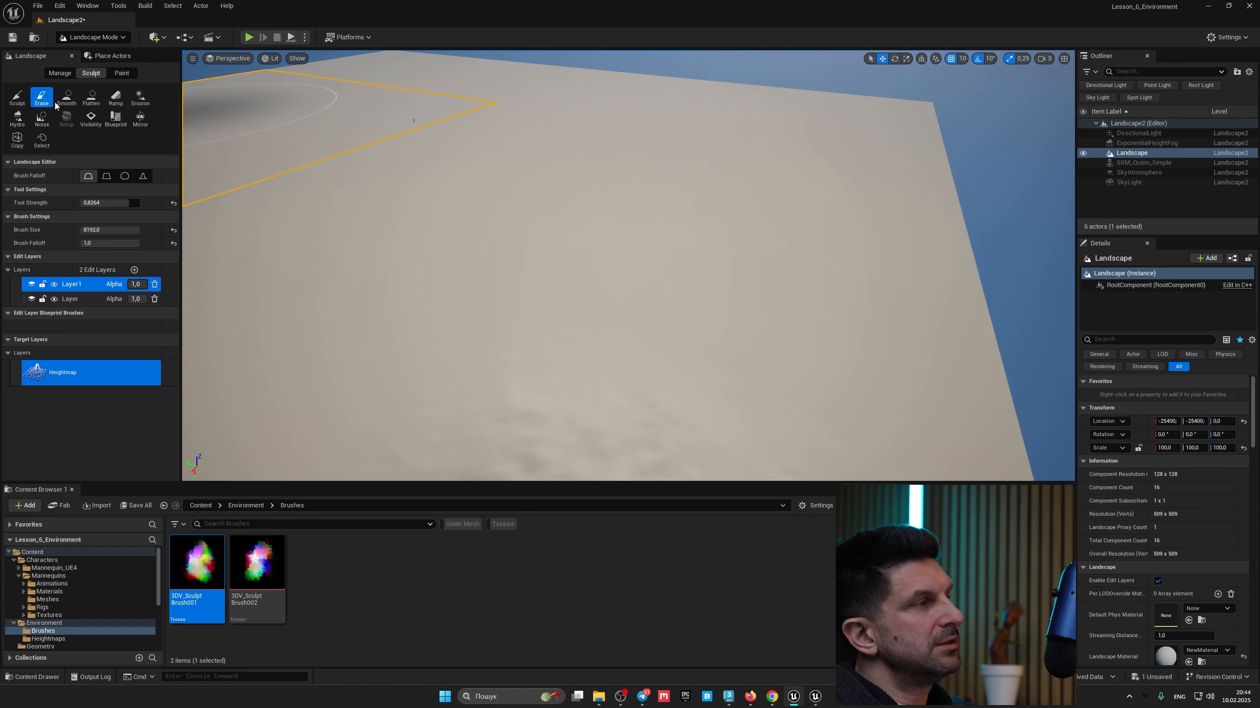
pyautogui.moveTo(297, 218); pyautogui.dragTo(213, 187, button='right')
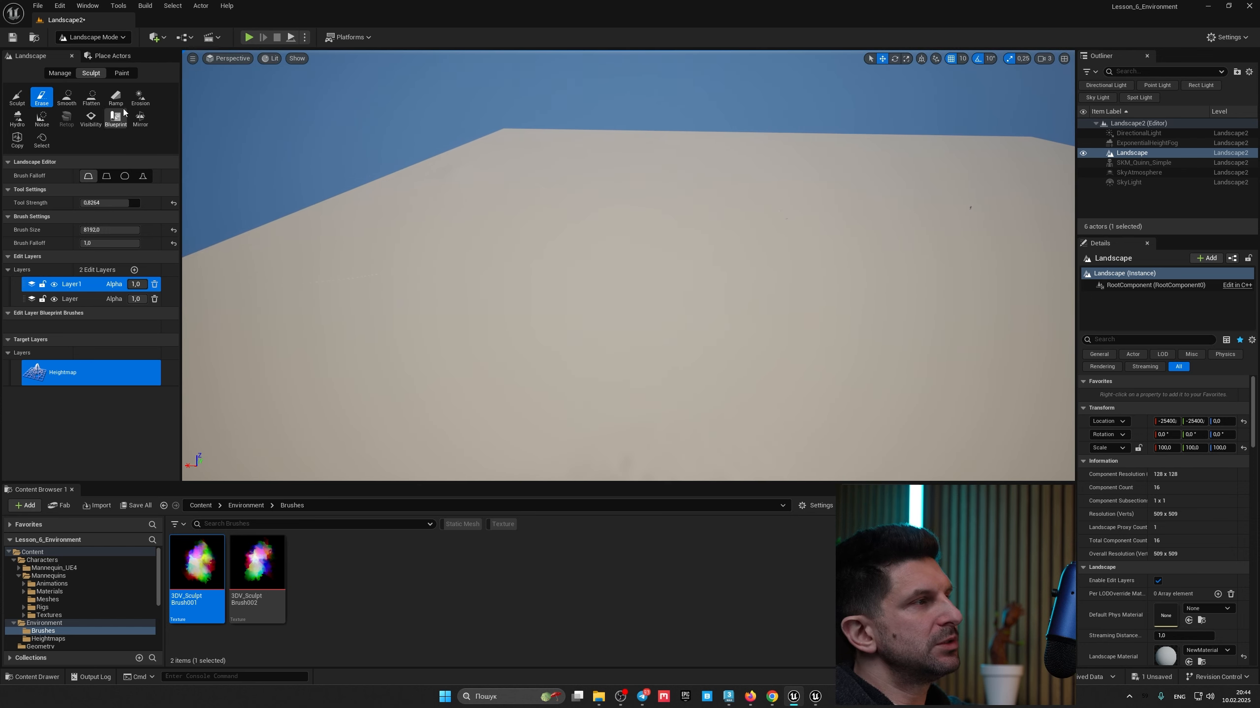
# Step: Return to the Sculpt tool, set the brush size to 20000, and sculpt a broad rise
pyautogui.click(15, 99)
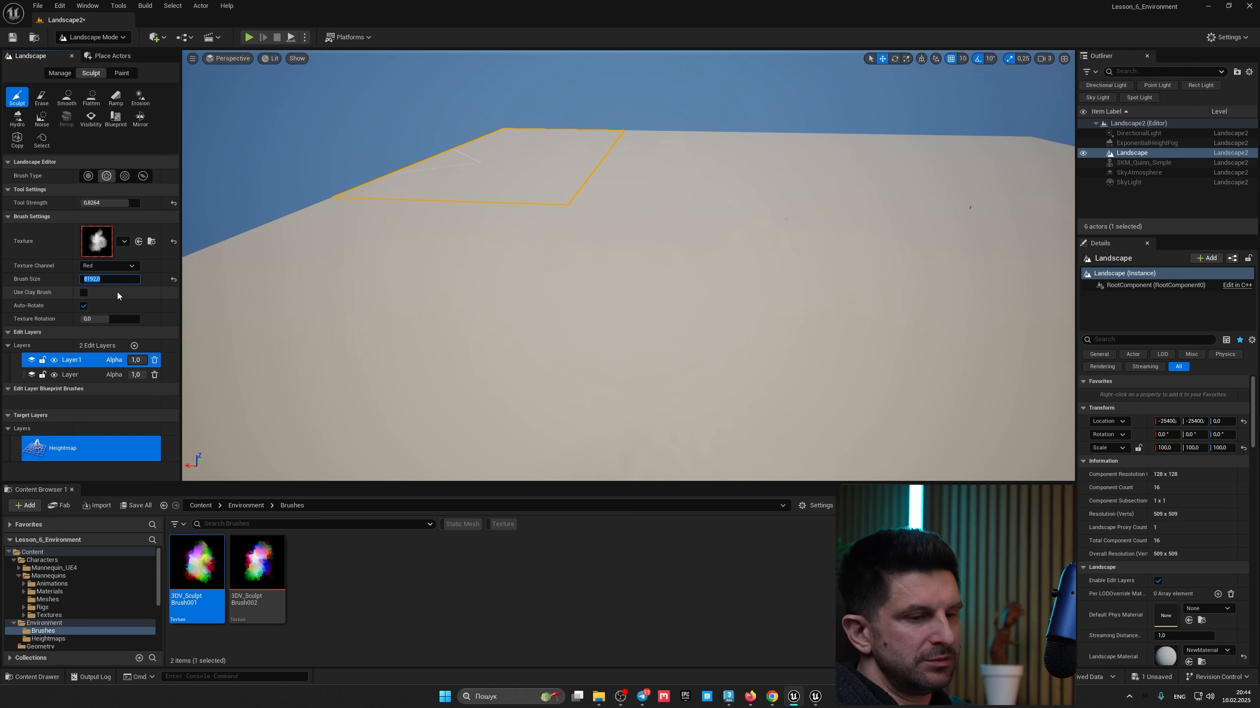
pyautogui.write('20000')
pyautogui.press('Return')
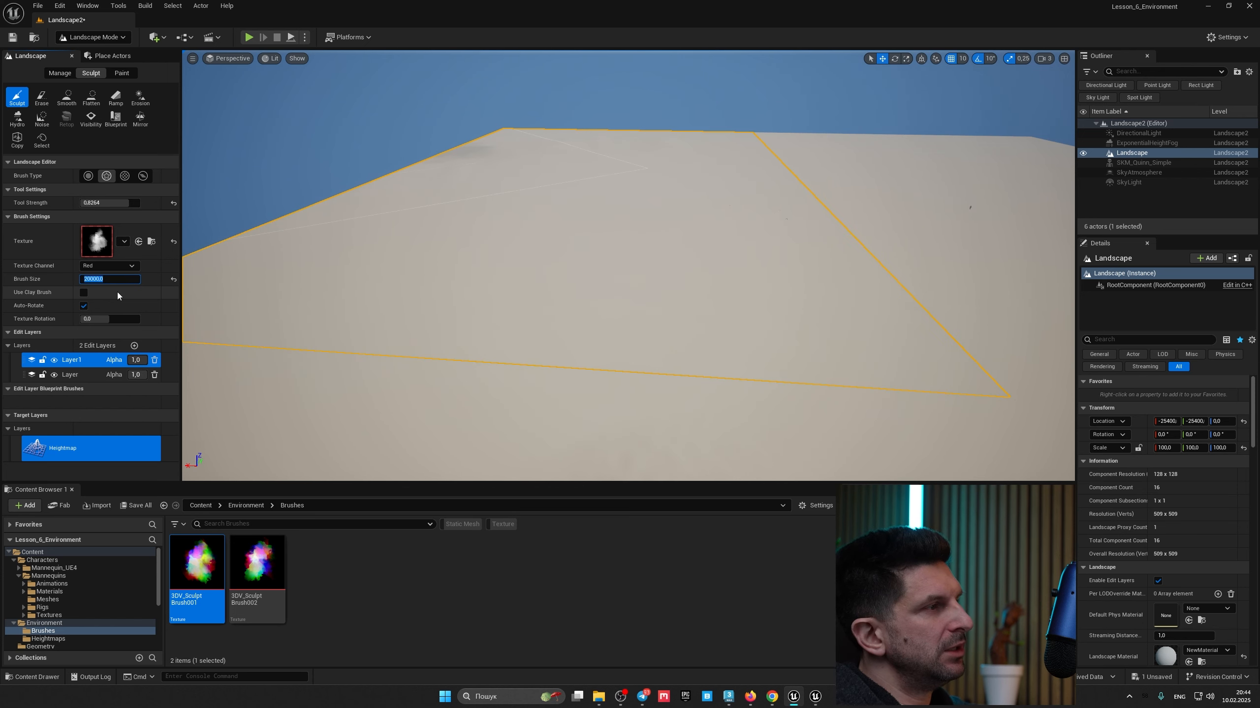
pyautogui.moveTo(643, 302)
pyautogui.mouseDown(button='right')
pyautogui.moveTo(665, 305)
pyautogui.moveTo(664, 327)
pyautogui.mouseUp(button='right')
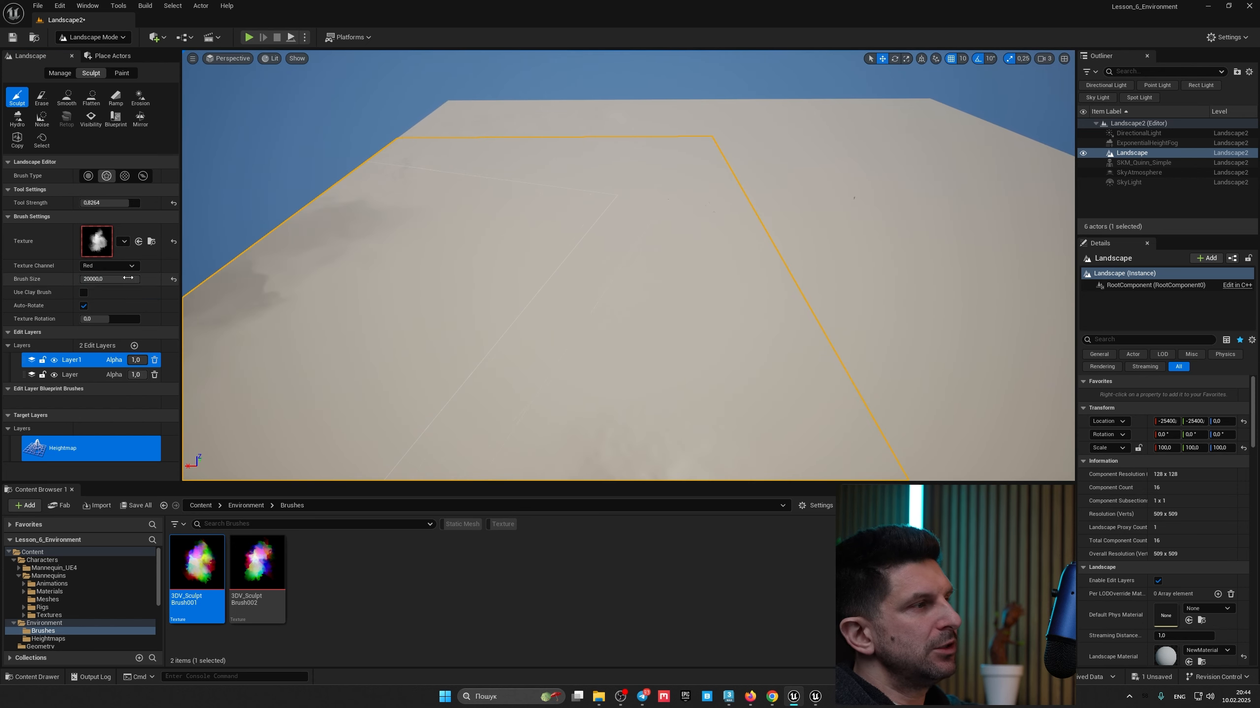
# Step: Set the brush size to 30000 and sculpt a large mountain mass in the middle of the landscape
pyautogui.moveTo(94, 280); pyautogui.dragTo(74, 279)
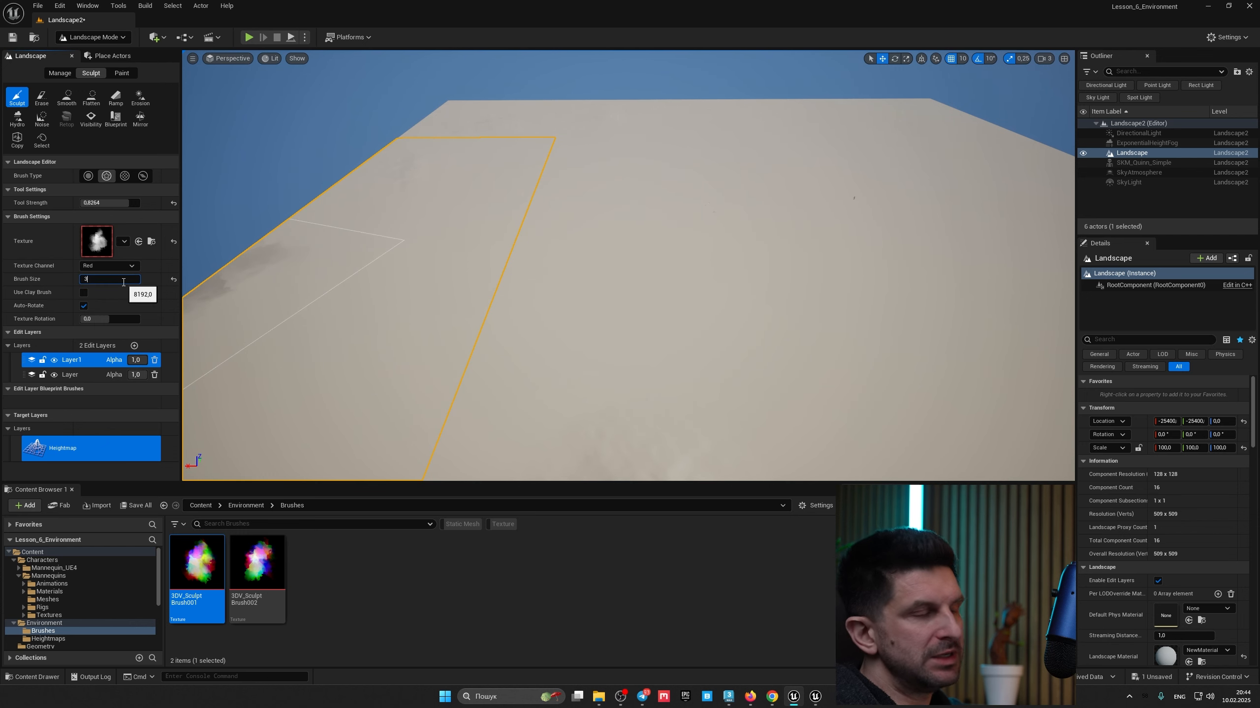
pyautogui.write('30000')
pyautogui.press('Return')
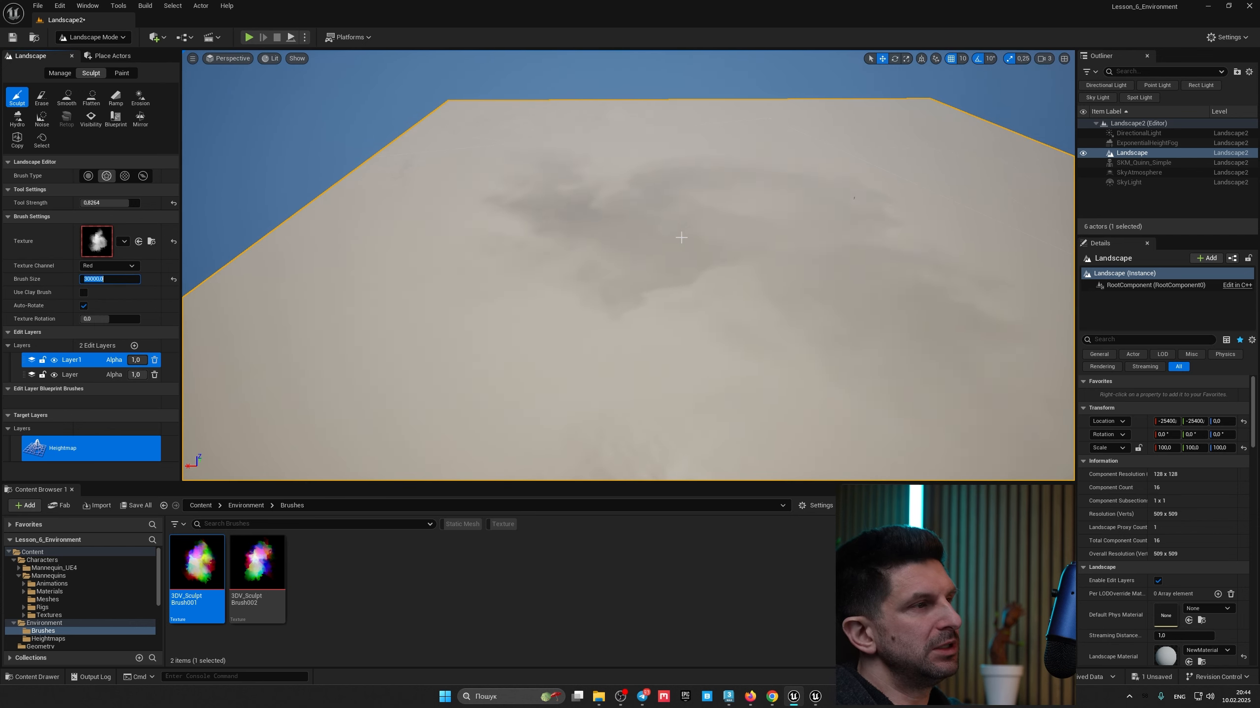
pyautogui.moveTo(615, 263)
pyautogui.mouseDown()
pyautogui.moveTo(561, 258)
pyautogui.moveTo(694, 293)
pyautogui.mouseUp()
pyautogui.moveTo(753, 297); pyautogui.dragTo(783, 315, button='right')
pyautogui.moveTo(702, 269)
pyautogui.mouseDown(button='right')
pyautogui.moveTo(684, 283)
pyautogui.moveTo(707, 276)
pyautogui.moveTo(691, 269)
pyautogui.mouseUp(button='right')
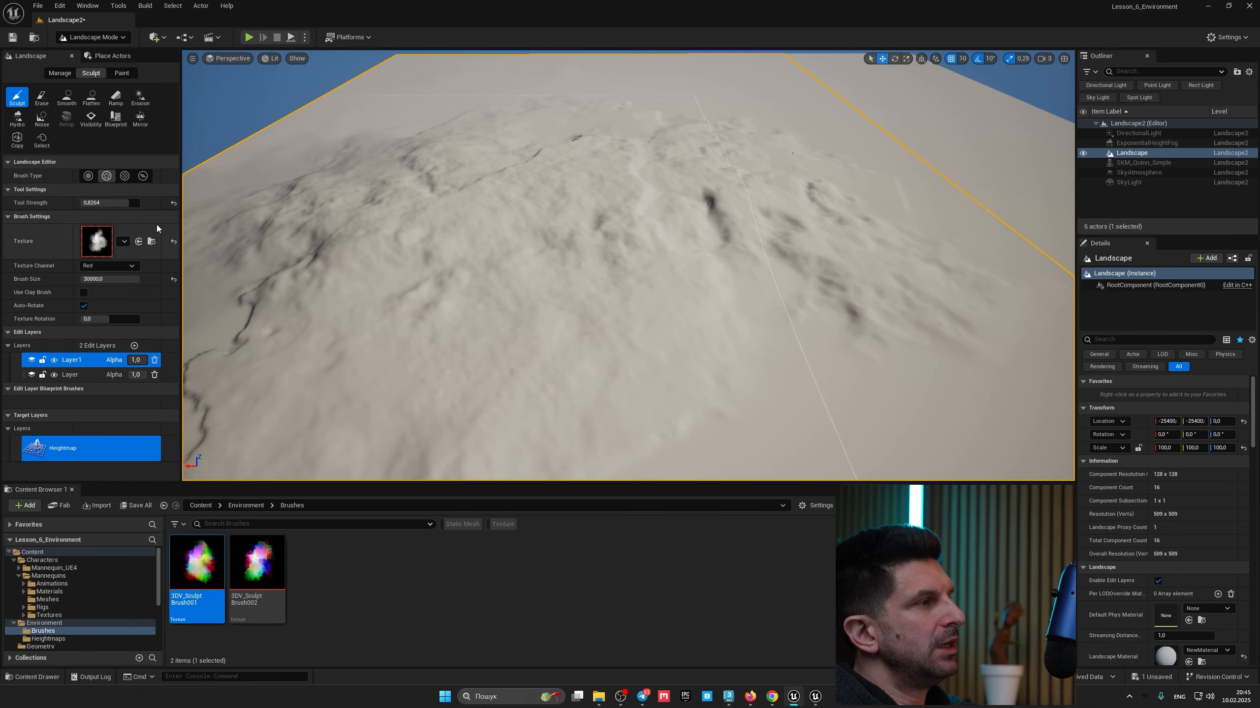
# Step: Switch to the circular brush type, reduce the brush size to about 3046, and sculpt a tall column
pyautogui.click(88, 176)
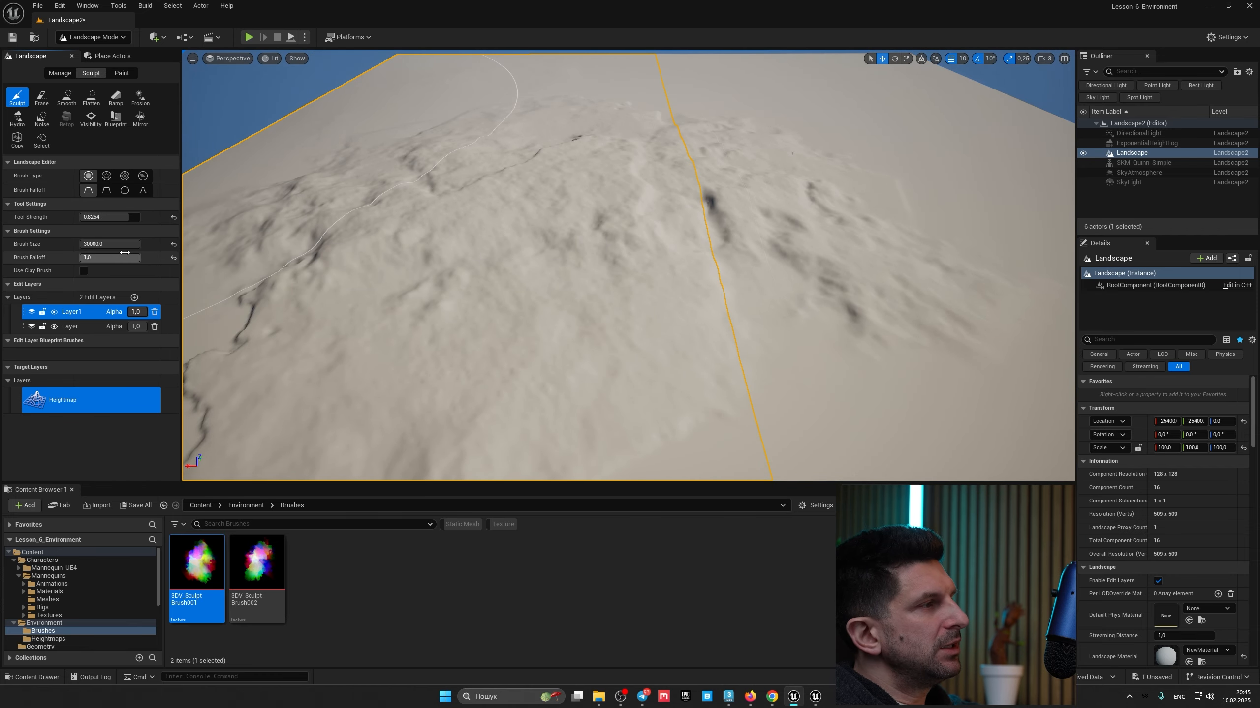
pyautogui.moveTo(120, 244); pyautogui.dragTo(99, 244)
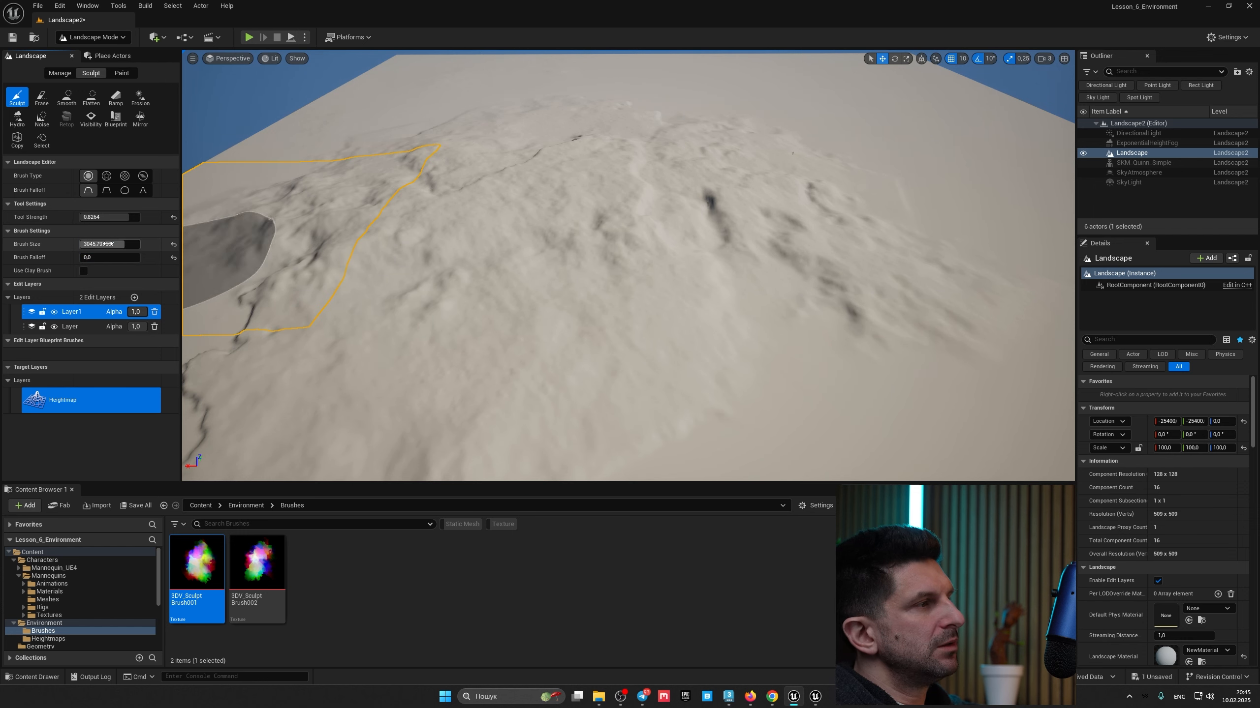
pyautogui.moveTo(692, 233)
pyautogui.mouseDown()
pyautogui.moveTo(684, 219)
pyautogui.moveTo(782, 284)
pyautogui.mouseUp()
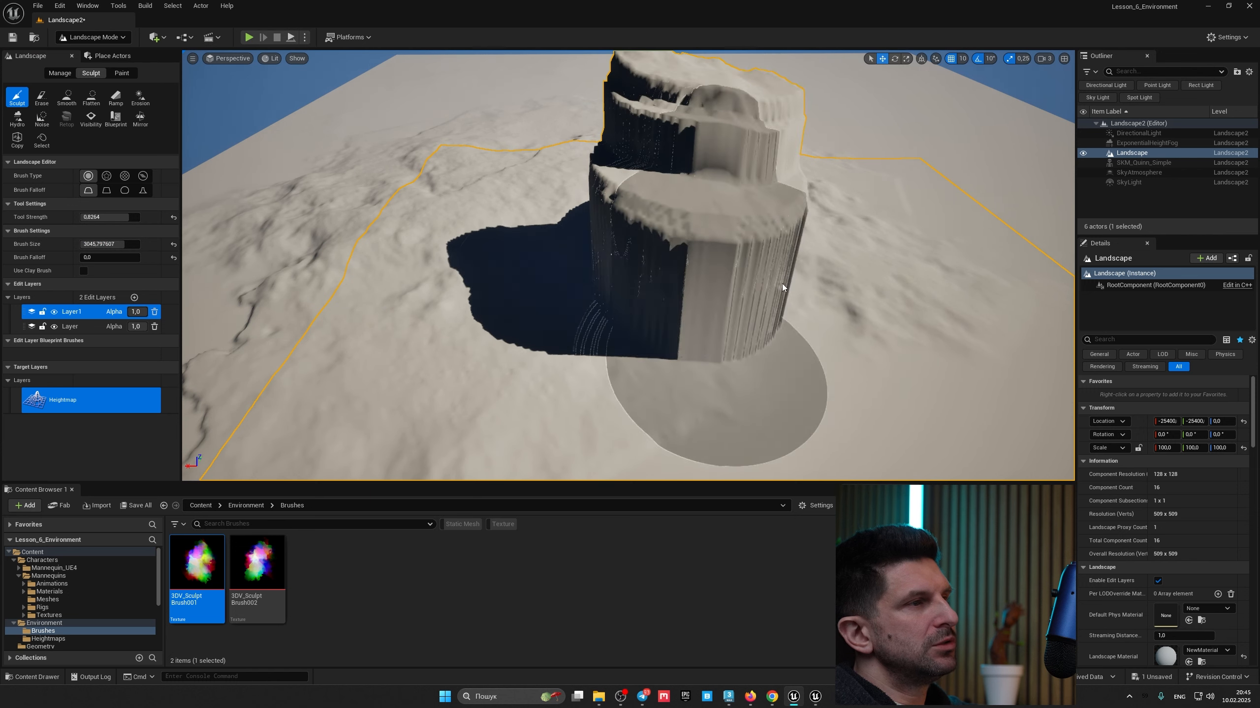
# Step: Smooth the column with the Smooth tool at brush size 8192
pyautogui.click(70, 101)
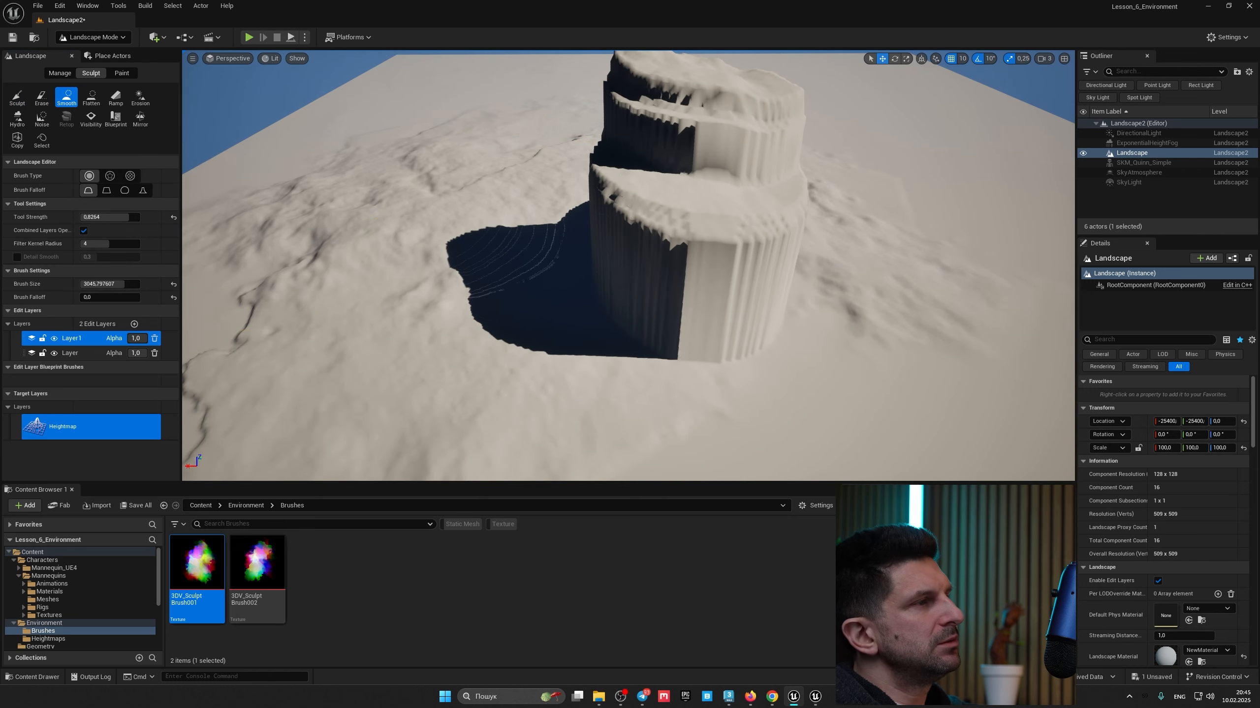
pyautogui.moveTo(553, 260); pyautogui.dragTo(530, 248, button='right')
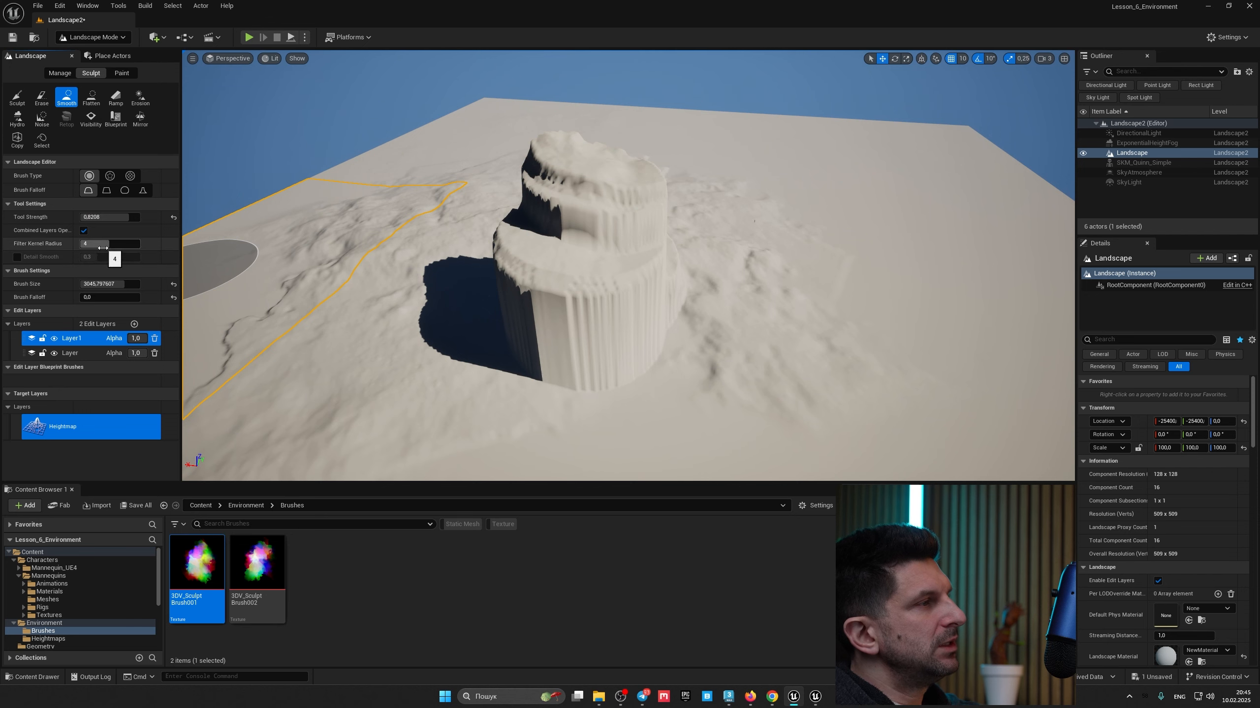
pyautogui.moveTo(106, 284); pyautogui.dragTo(143, 284)
pyautogui.click(562, 340)
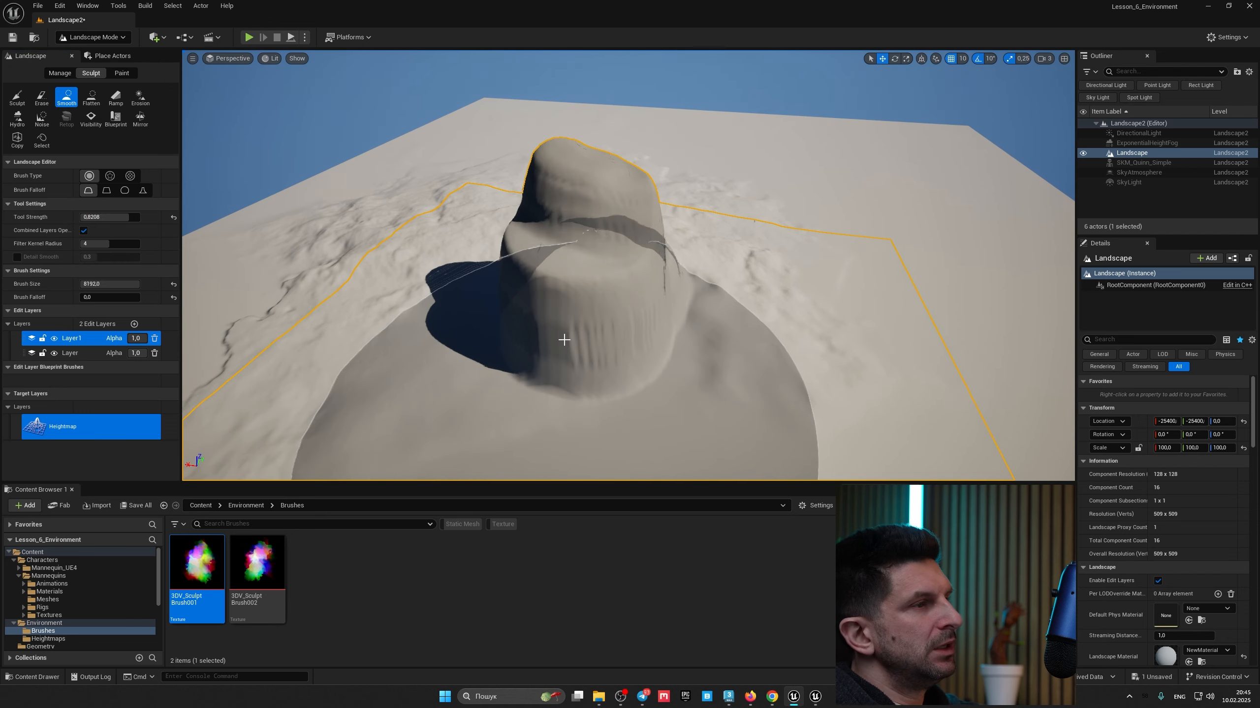
pyautogui.moveTo(582, 268)
pyautogui.mouseDown(button='right')
pyautogui.moveTo(506, 288)
pyautogui.moveTo(491, 269)
pyautogui.mouseUp(button='right')
pyautogui.moveTo(671, 157)
pyautogui.mouseDown(button='right')
pyautogui.moveTo(589, 231)
pyautogui.moveTo(679, 268)
pyautogui.moveTo(669, 223)
pyautogui.moveTo(566, 244)
pyautogui.mouseUp(button='right')
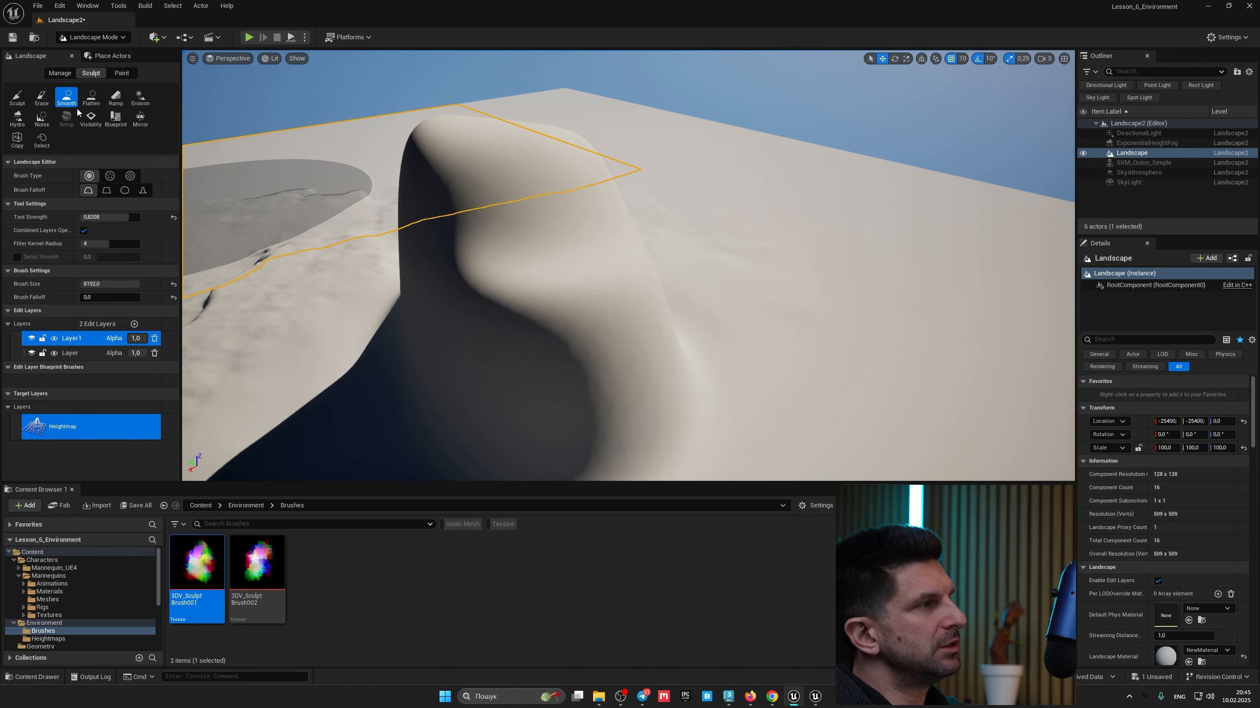
# Step: Return to the Sculpt tool with the alpha brush type and set the brush size to 50000
pyautogui.click(92, 99)
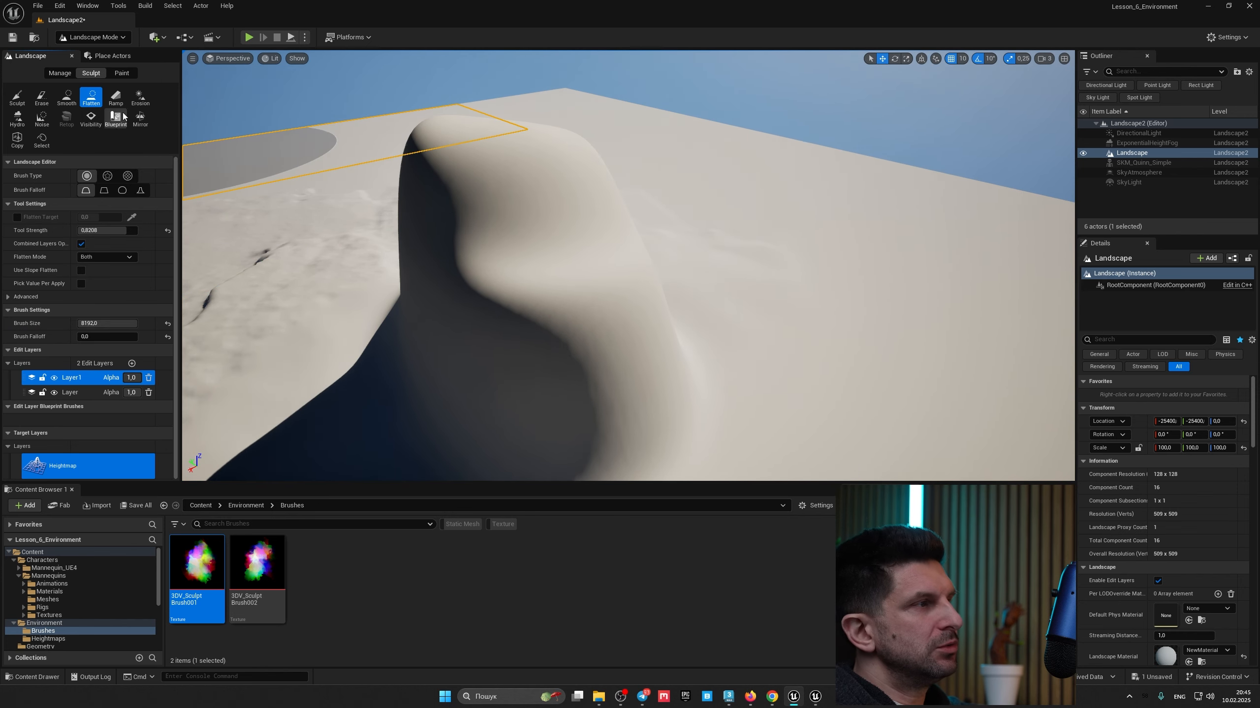
pyautogui.click(16, 98)
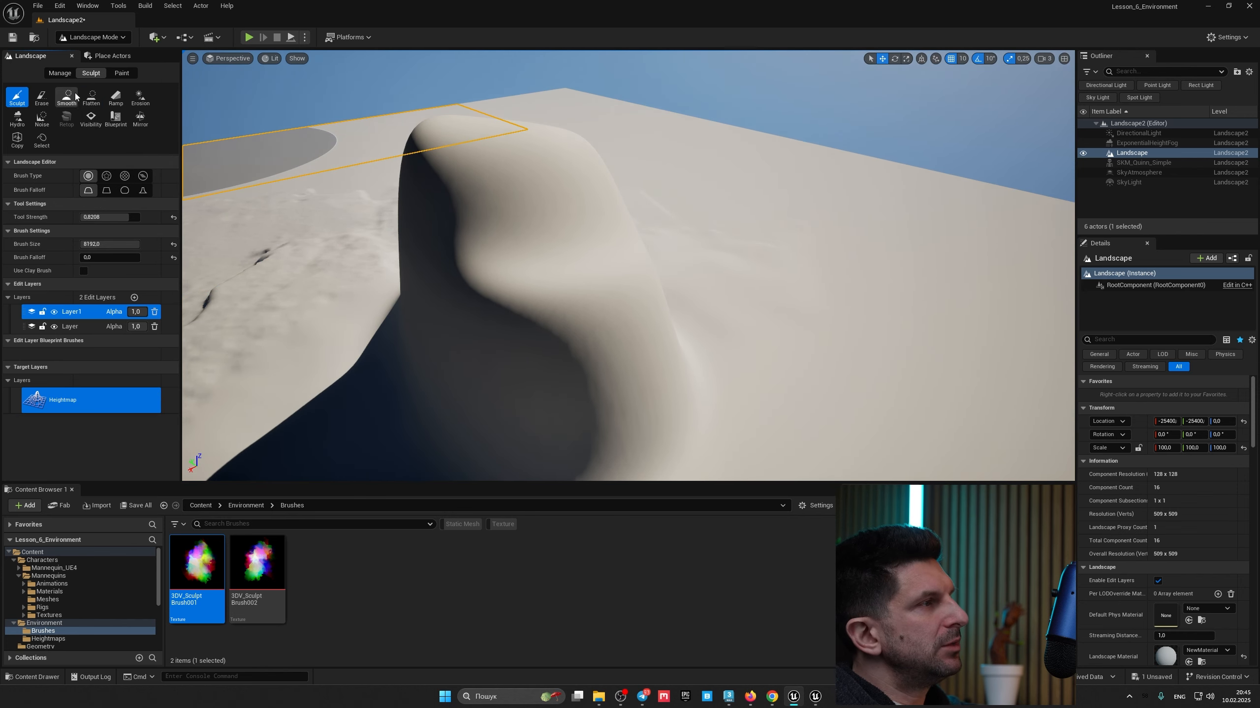
pyautogui.click(106, 176)
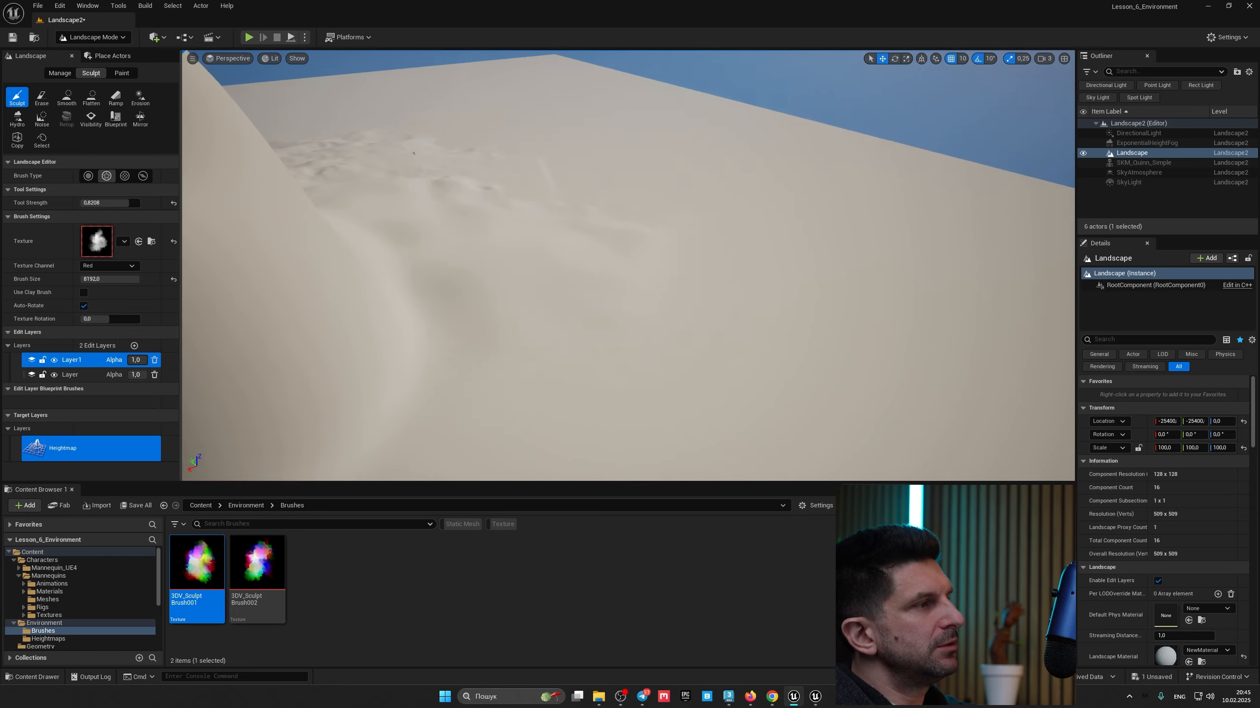
pyautogui.moveTo(496, 248); pyautogui.dragTo(464, 233, button='right')
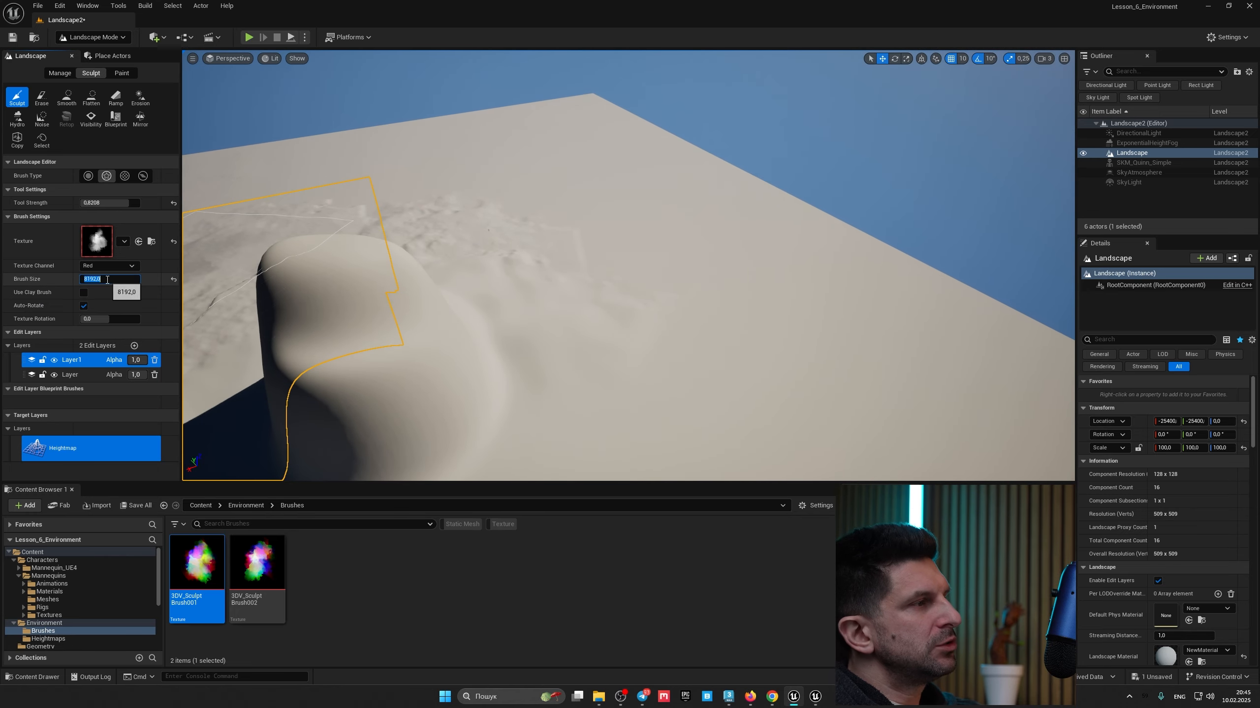
pyautogui.click(107, 280)
pyautogui.write('50000')
pyautogui.press('Return')
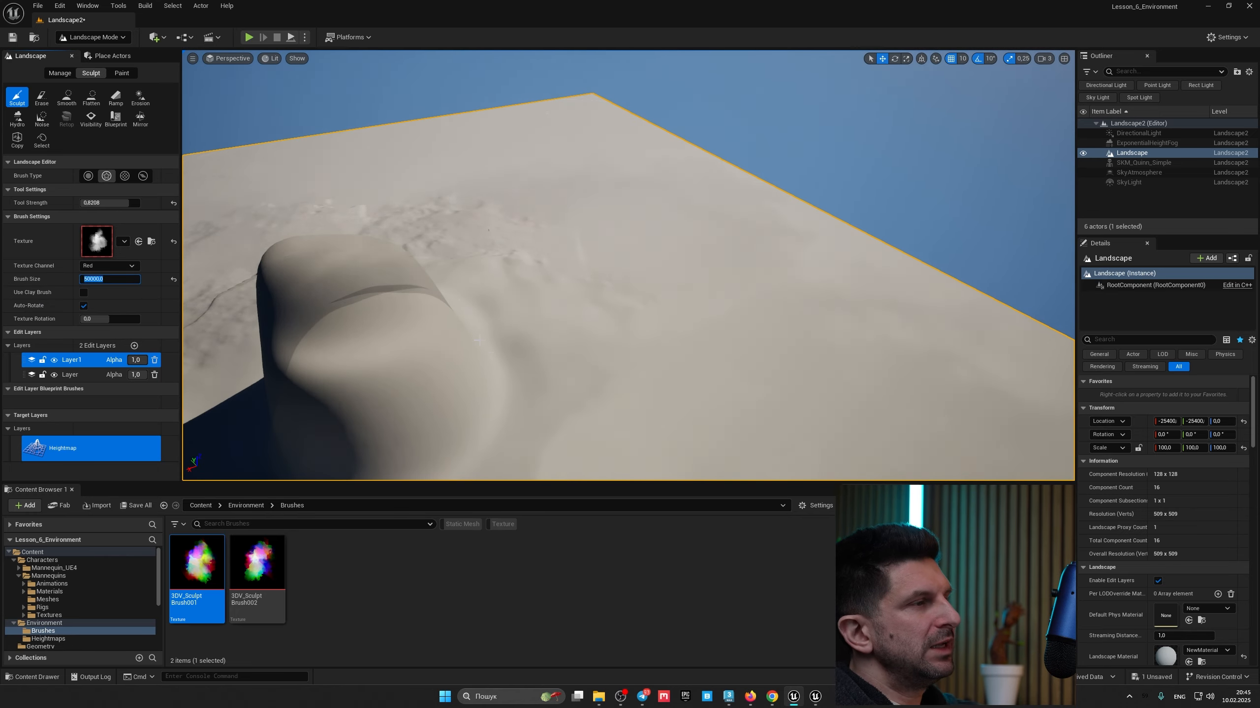
# Step: Sculpt broad terrain with the 50000 brush and undo the last stroke
pyautogui.moveTo(480, 292); pyautogui.dragTo(488, 295)
pyautogui.moveTo(489, 294); pyautogui.dragTo(429, 295, button='right')
pyautogui.moveTo(488, 218); pyautogui.dragTo(492, 214)
pyautogui.hotkey('ctrl', 'z')
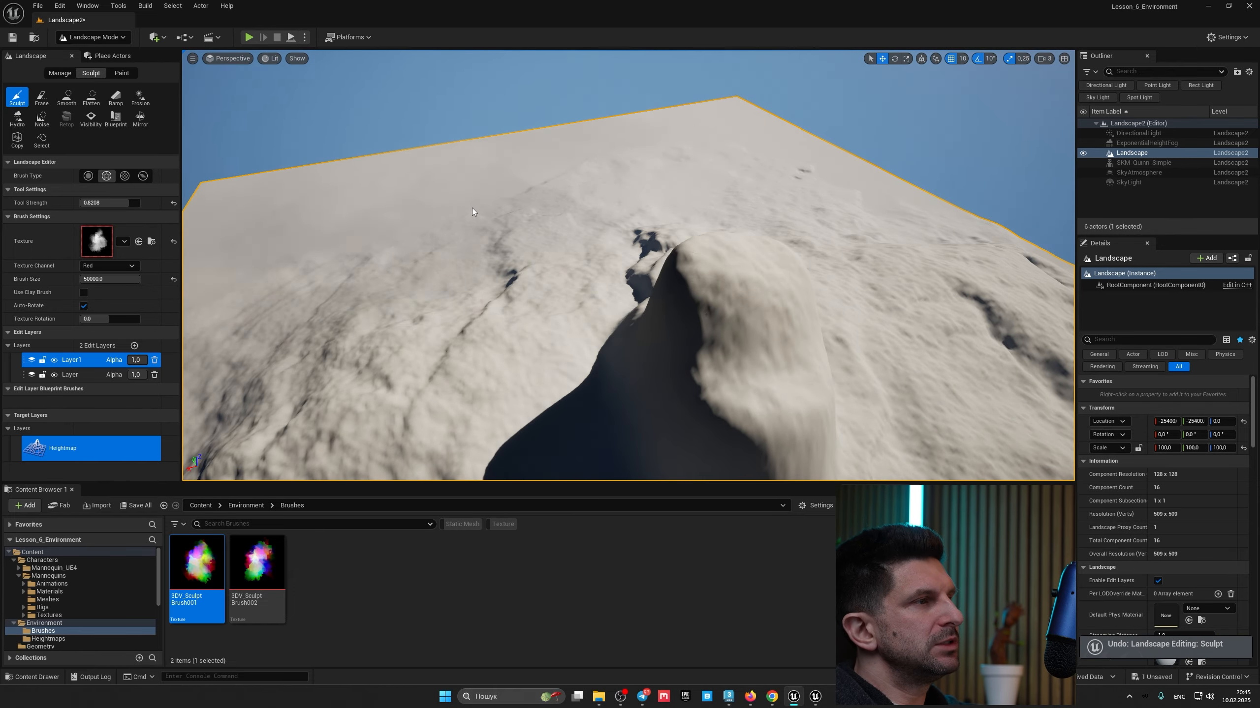
pyautogui.moveTo(513, 209); pyautogui.dragTo(446, 221, button='right')
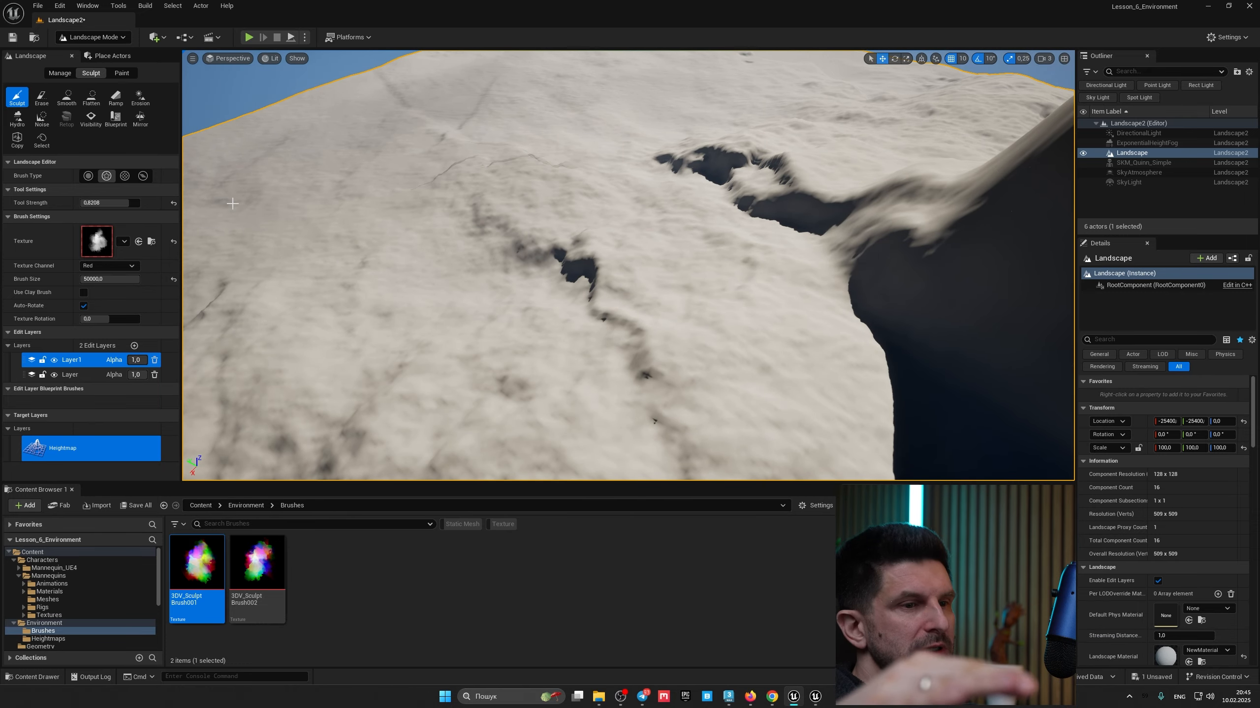
# Step: Switch to the Flatten tool and reduce the brush size to about 1408.6
pyautogui.click(91, 101)
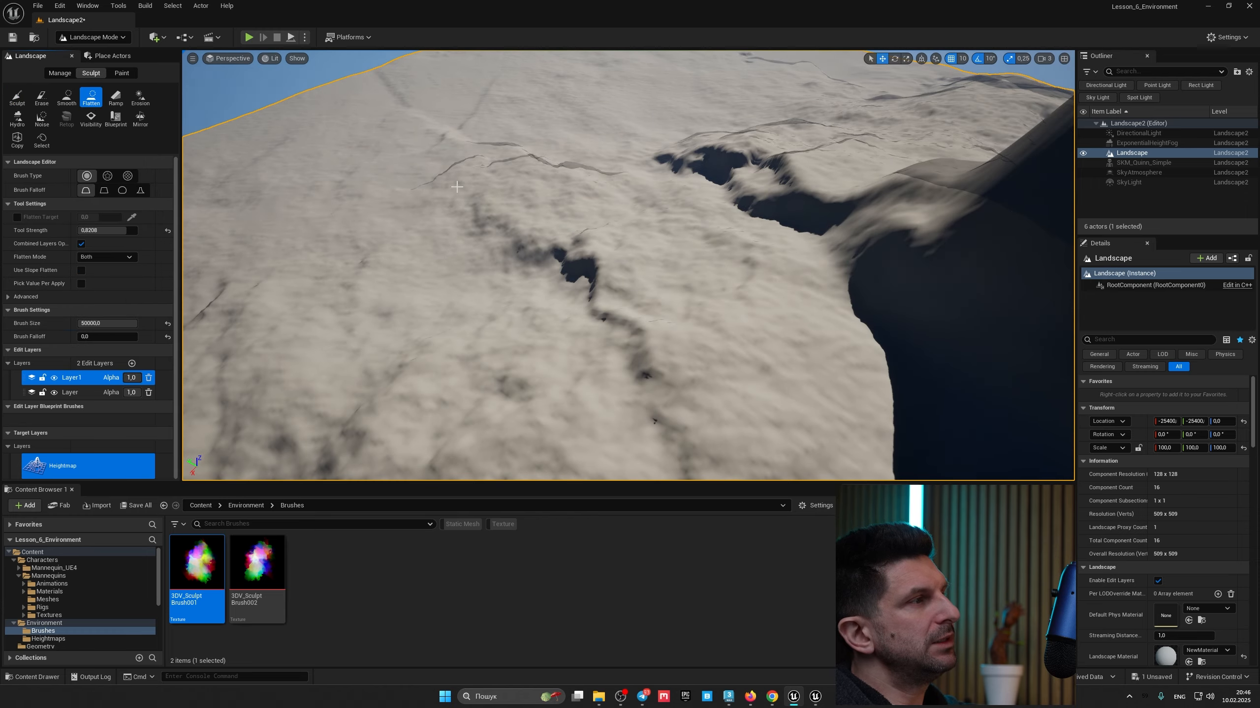
pyautogui.moveTo(459, 187); pyautogui.dragTo(477, 188, button='right')
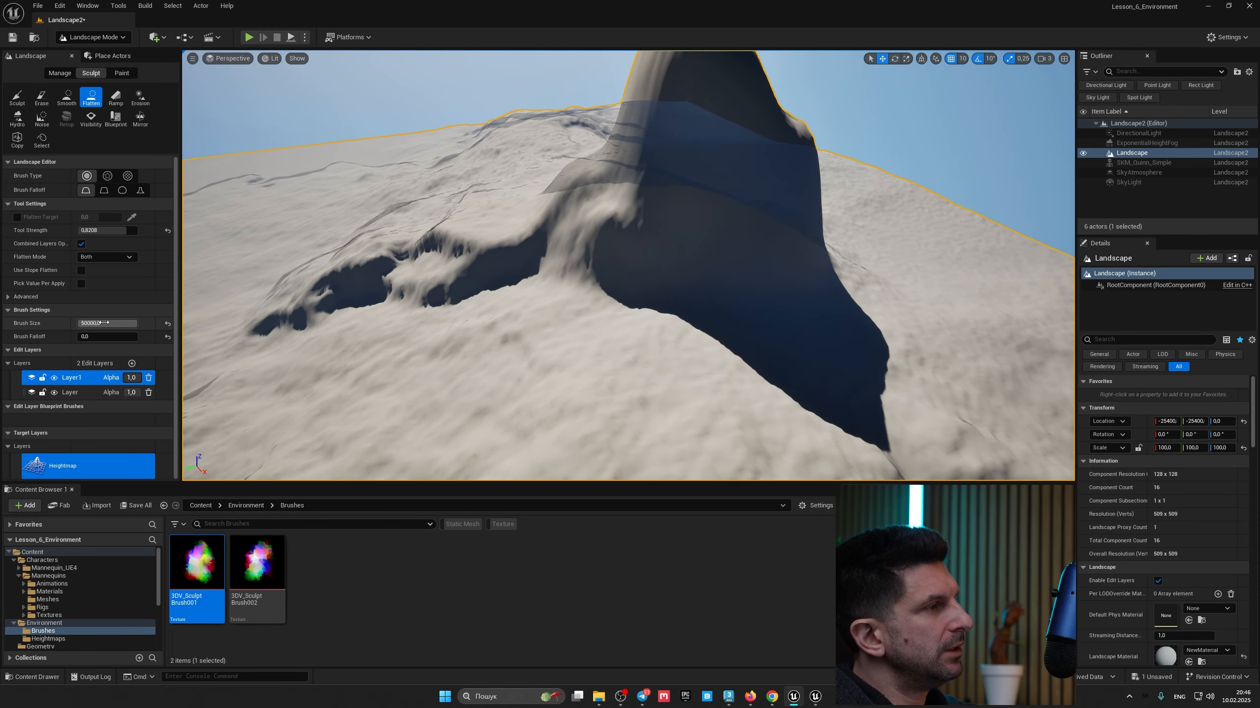
pyautogui.moveTo(104, 323); pyautogui.dragTo(92, 322)
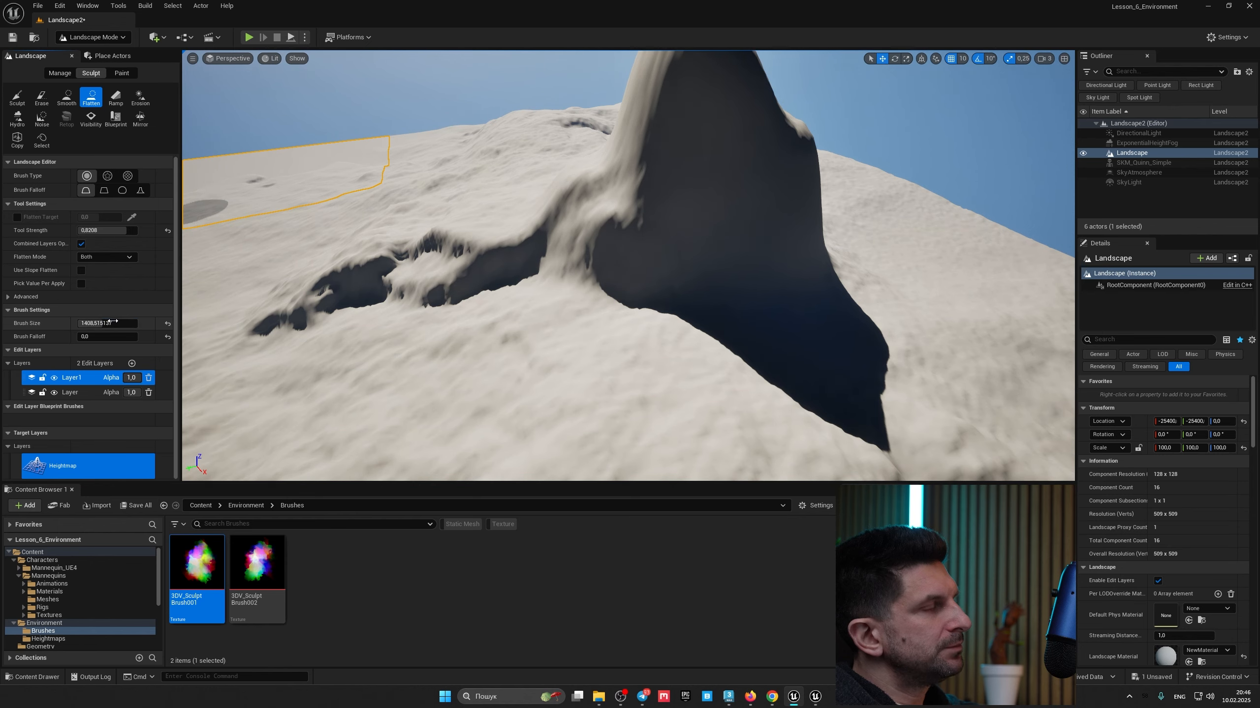
pyautogui.moveTo(541, 278)
pyautogui.mouseDown(button='right')
pyautogui.moveTo(508, 268)
pyautogui.moveTo(484, 283)
pyautogui.moveTo(532, 320)
pyautogui.mouseUp(button='right')
pyautogui.scroll(3, 672, 274)
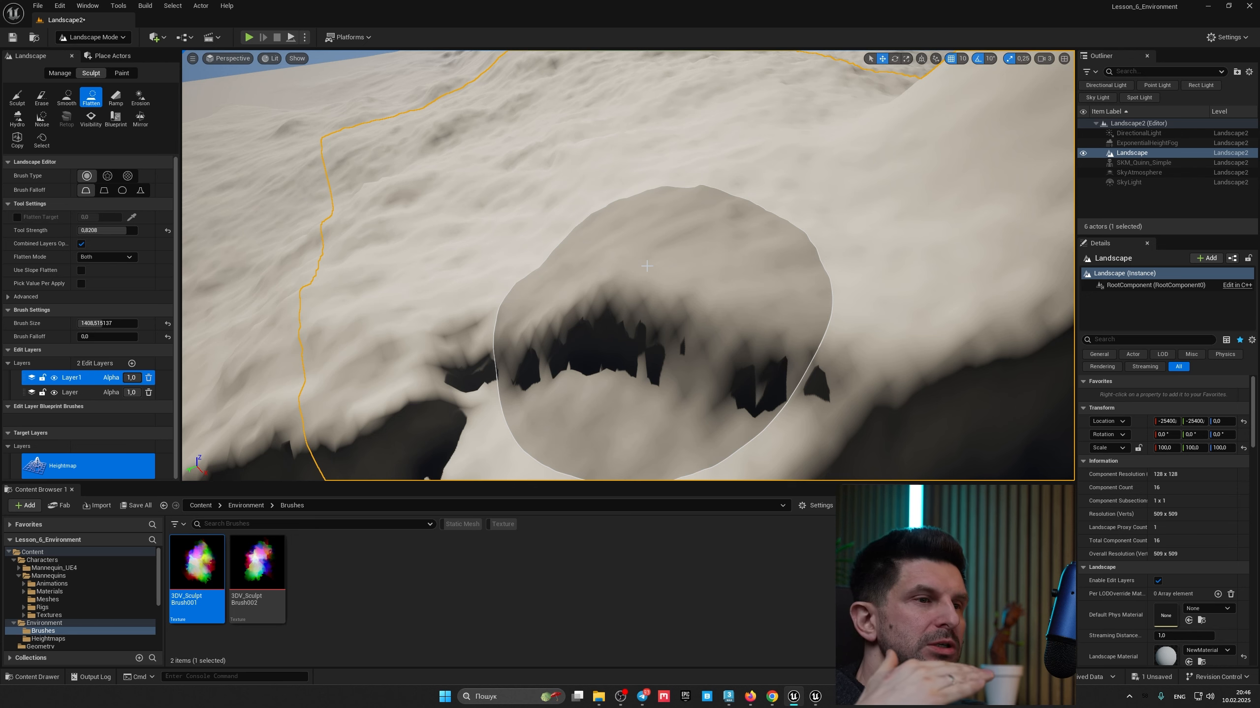
# Step: Flatten the column's top into a wide plateau with several Flatten strokes
pyautogui.moveTo(646, 266); pyautogui.dragTo(659, 278, button='right')
pyautogui.moveTo(672, 279)
pyautogui.mouseDown()
pyautogui.moveTo(650, 268)
pyautogui.moveTo(703, 225)
pyautogui.moveTo(538, 221)
pyautogui.moveTo(600, 158)
pyautogui.moveTo(742, 194)
pyautogui.moveTo(845, 308)
pyautogui.moveTo(804, 224)
pyautogui.moveTo(746, 161)
pyautogui.moveTo(584, 161)
pyautogui.moveTo(520, 241)
pyautogui.moveTo(641, 324)
pyautogui.moveTo(759, 354)
pyautogui.moveTo(813, 220)
pyautogui.moveTo(640, 193)
pyautogui.mouseUp()
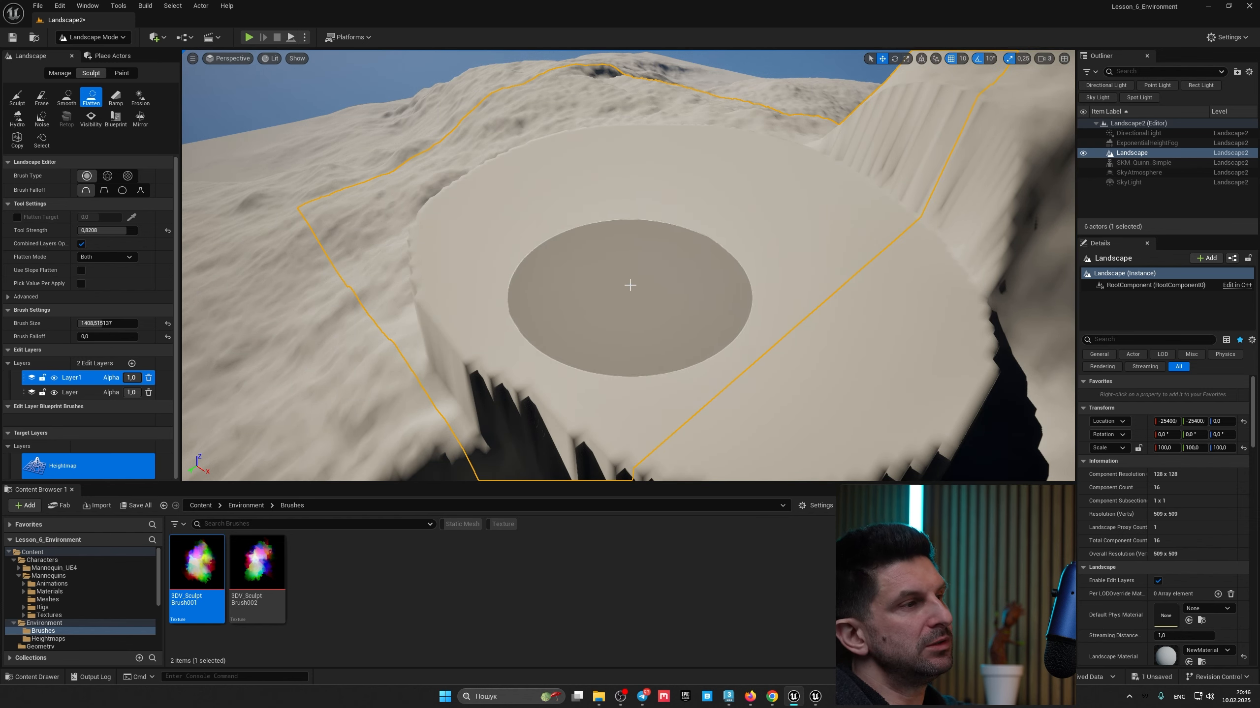
pyautogui.moveTo(630, 285); pyautogui.dragTo(638, 353, button='right')
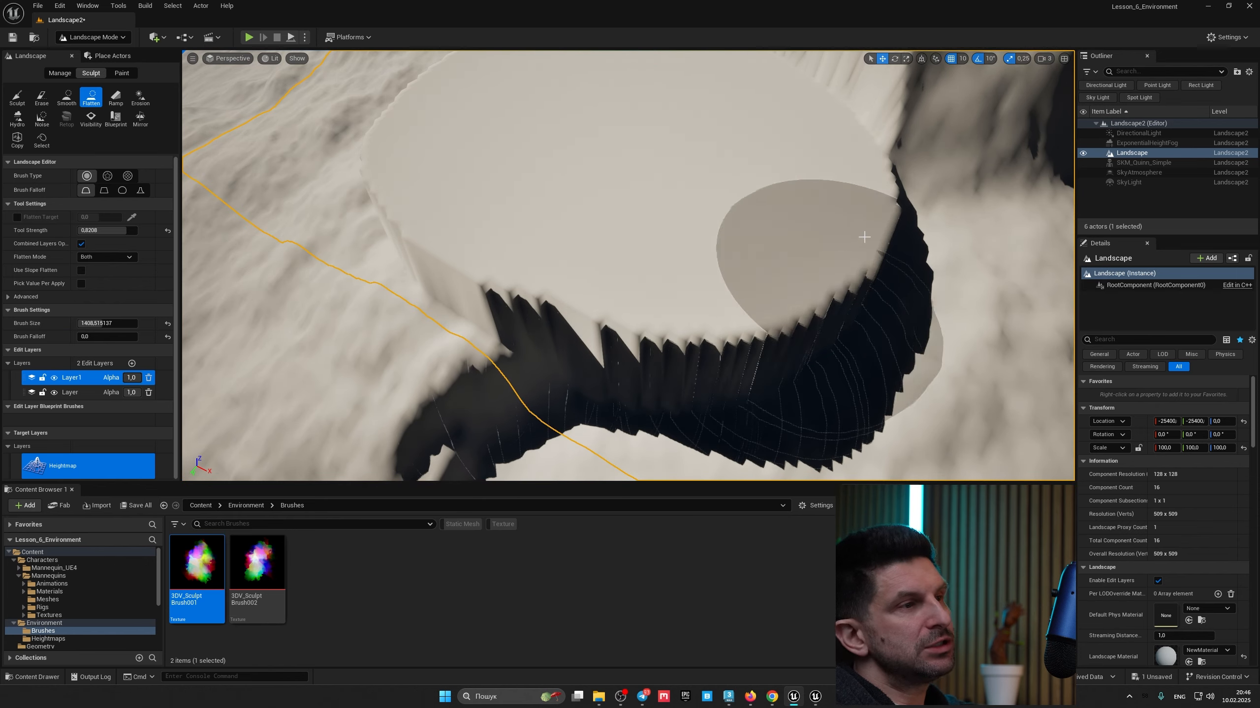
pyautogui.moveTo(784, 234)
pyautogui.mouseDown(button='right')
pyautogui.moveTo(791, 164)
pyautogui.moveTo(789, 181)
pyautogui.moveTo(833, 213)
pyautogui.moveTo(793, 198)
pyautogui.moveTo(701, 235)
pyautogui.mouseUp(button='right')
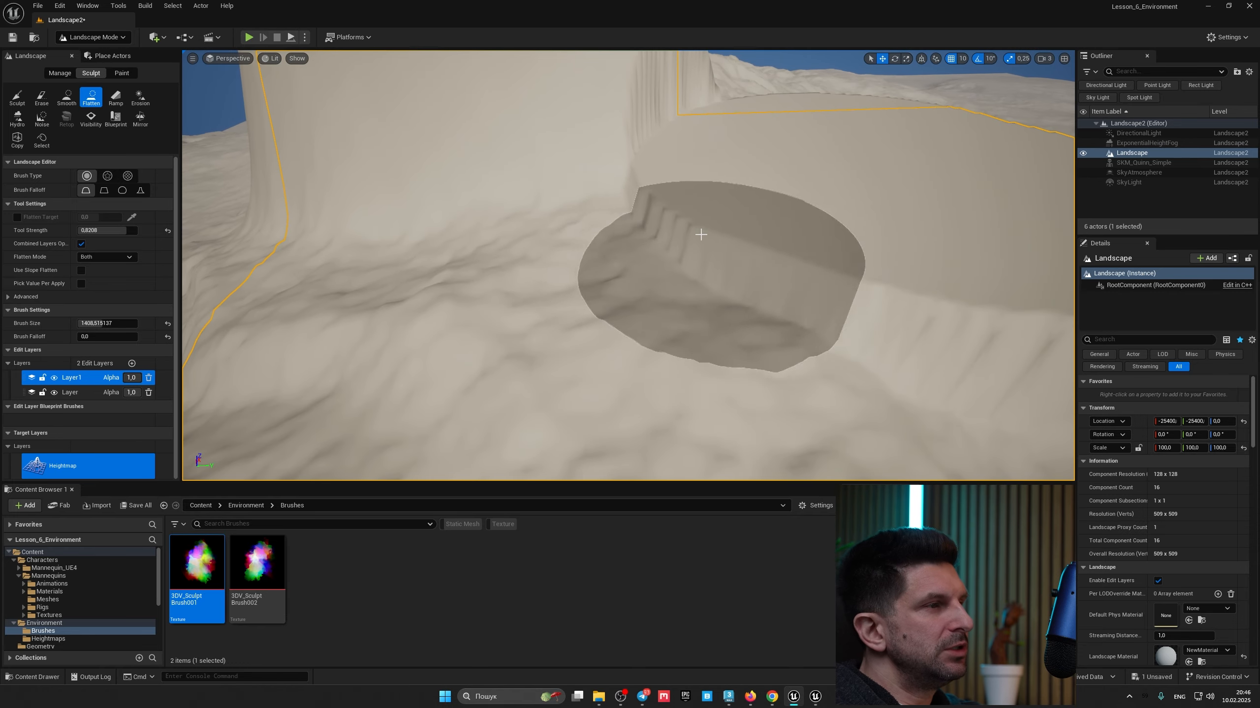
pyautogui.moveTo(611, 266)
pyautogui.mouseDown()
pyautogui.moveTo(590, 262)
pyautogui.moveTo(498, 327)
pyautogui.moveTo(737, 374)
pyautogui.moveTo(394, 224)
pyautogui.moveTo(435, 217)
pyautogui.moveTo(574, 236)
pyautogui.moveTo(373, 333)
pyautogui.moveTo(640, 389)
pyautogui.mouseUp()
pyautogui.press('s')
pyautogui.moveTo(660, 348)
pyautogui.mouseDown(button='right')
pyautogui.moveTo(695, 397)
pyautogui.moveTo(663, 350)
pyautogui.mouseUp(button='right')
# Step: Smooth the plateau's edges with the Smooth tool
pyautogui.click(66, 98)
pyautogui.moveTo(496, 223)
pyautogui.mouseDown()
pyautogui.moveTo(671, 238)
pyautogui.moveTo(585, 176)
pyautogui.moveTo(779, 343)
pyautogui.moveTo(975, 329)
pyautogui.moveTo(699, 383)
pyautogui.moveTo(444, 411)
pyautogui.mouseUp()
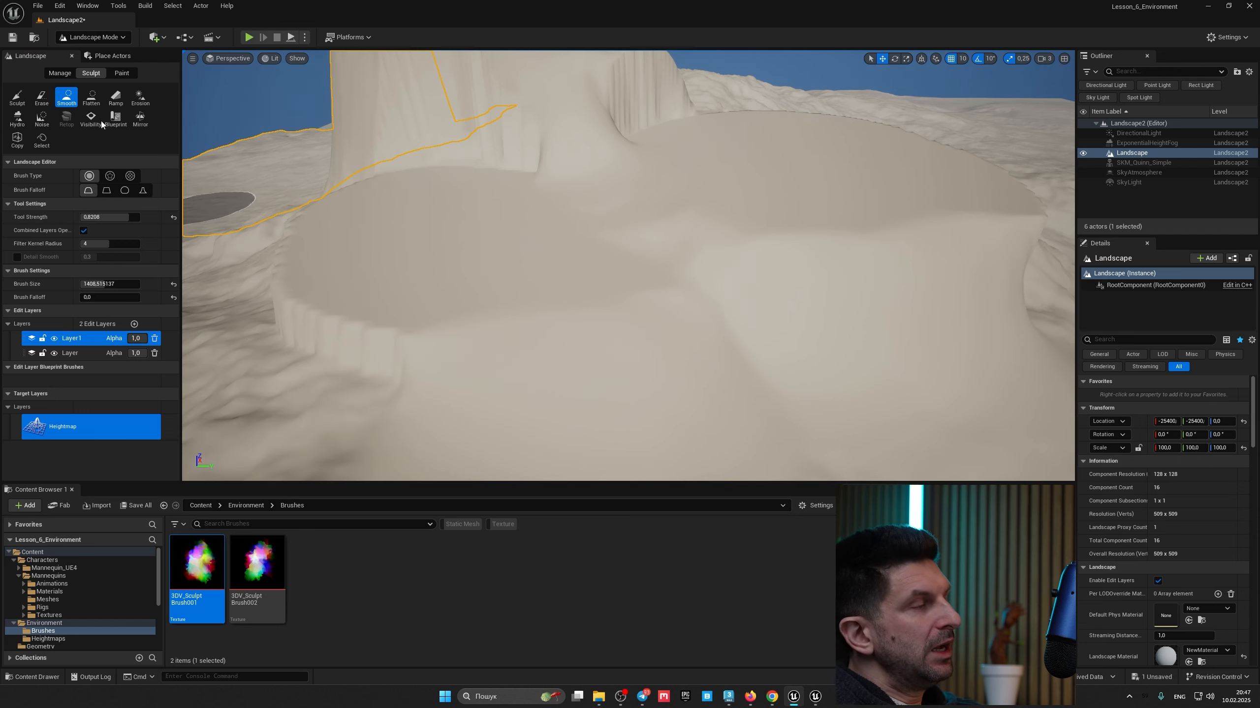
pyautogui.click(91, 100)
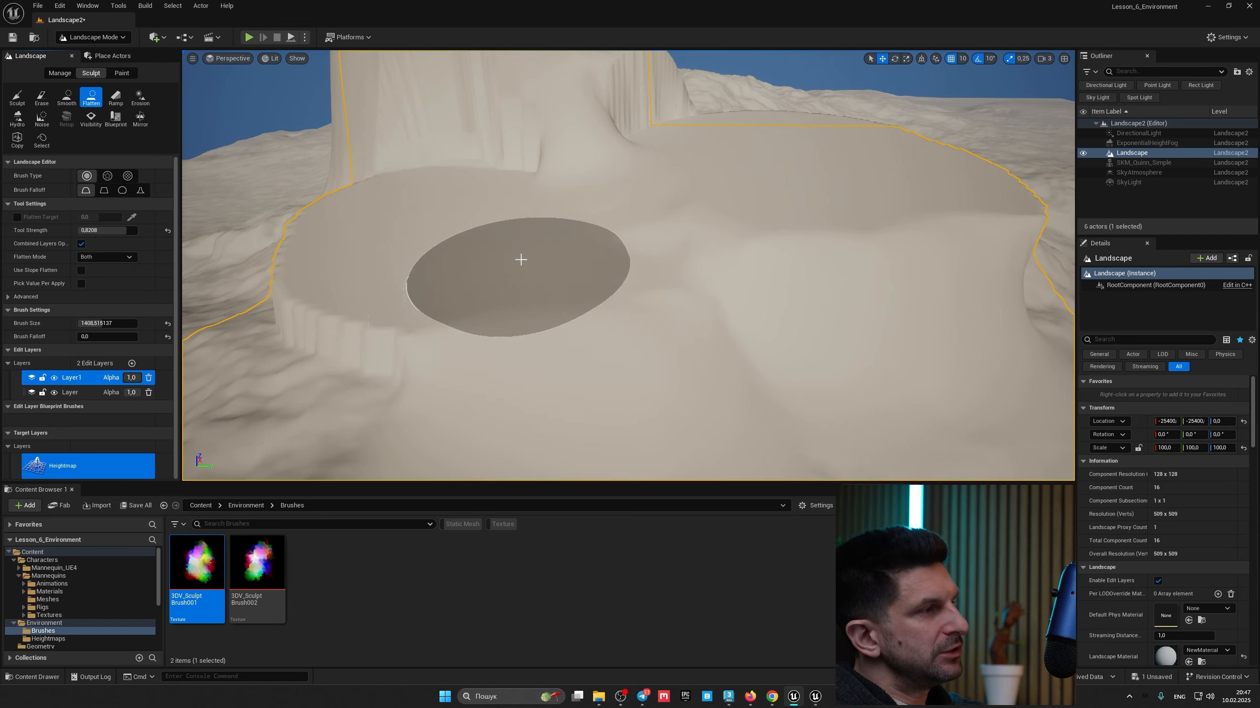
# Step: Switch to the Erosion tool and set the brush size to about 2497.6
pyautogui.click(141, 99)
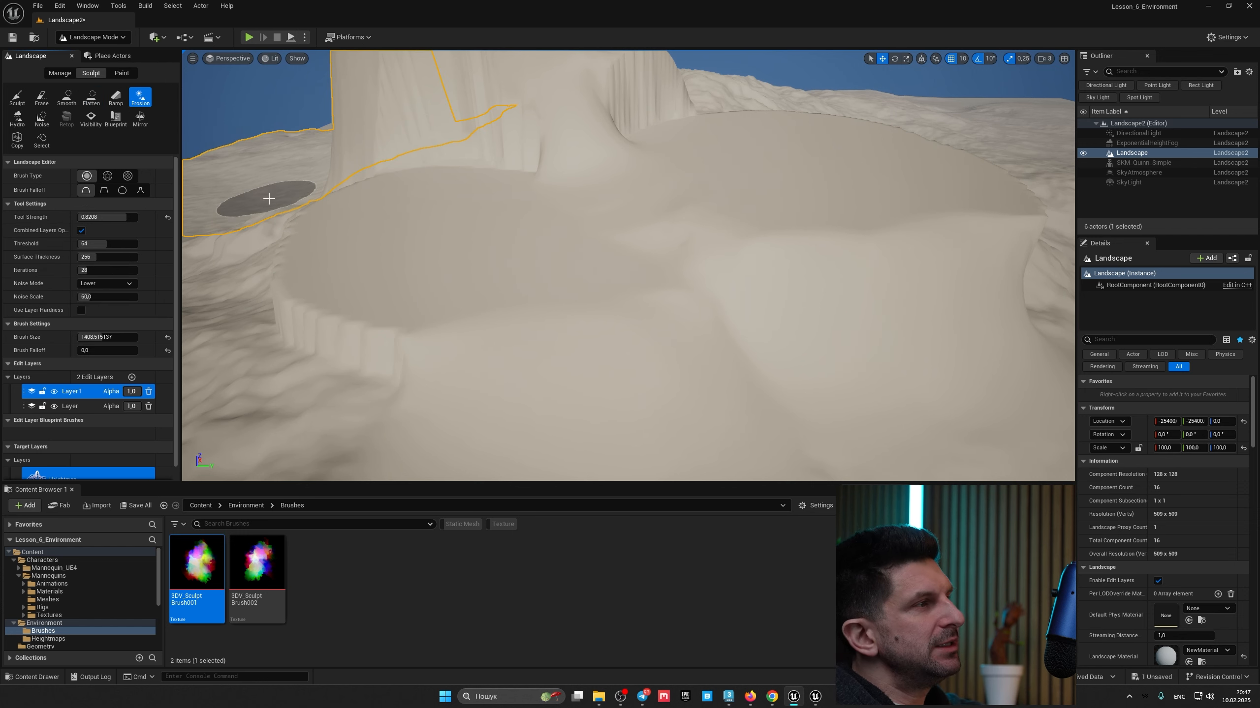
pyautogui.moveTo(544, 315); pyautogui.dragTo(566, 335, button='right')
pyautogui.press('s')
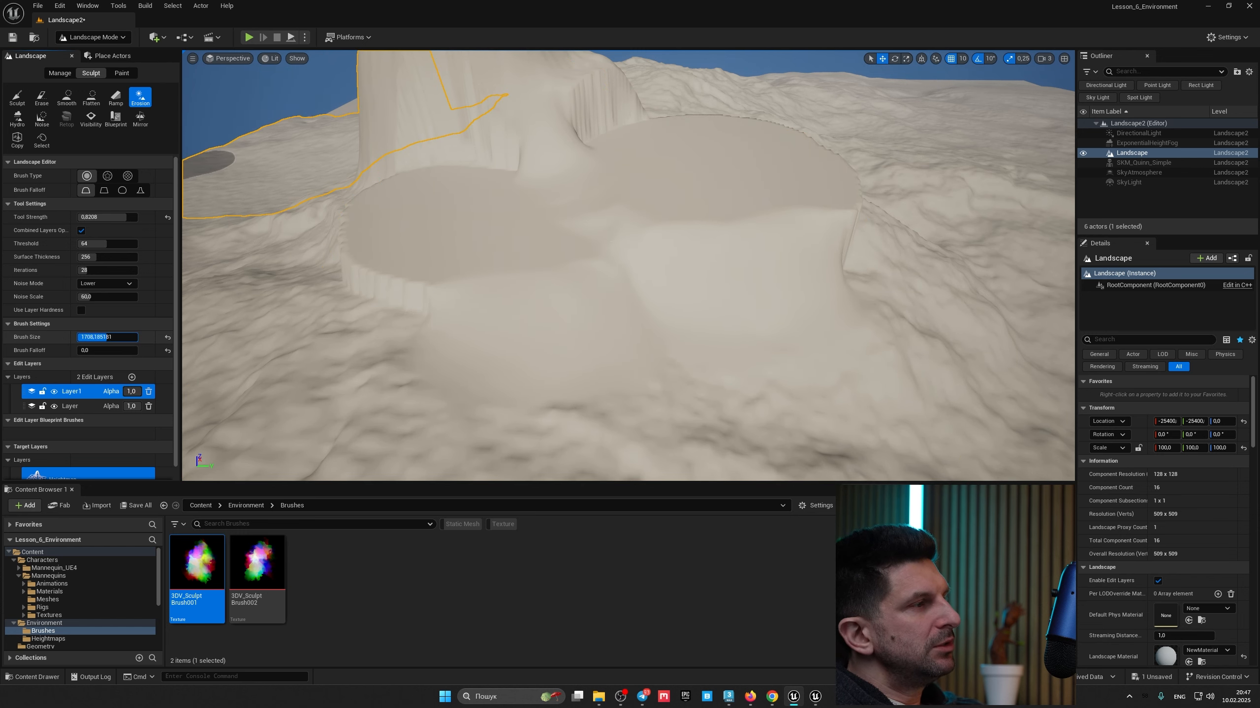
pyautogui.moveTo(107, 337); pyautogui.dragTo(119, 337)
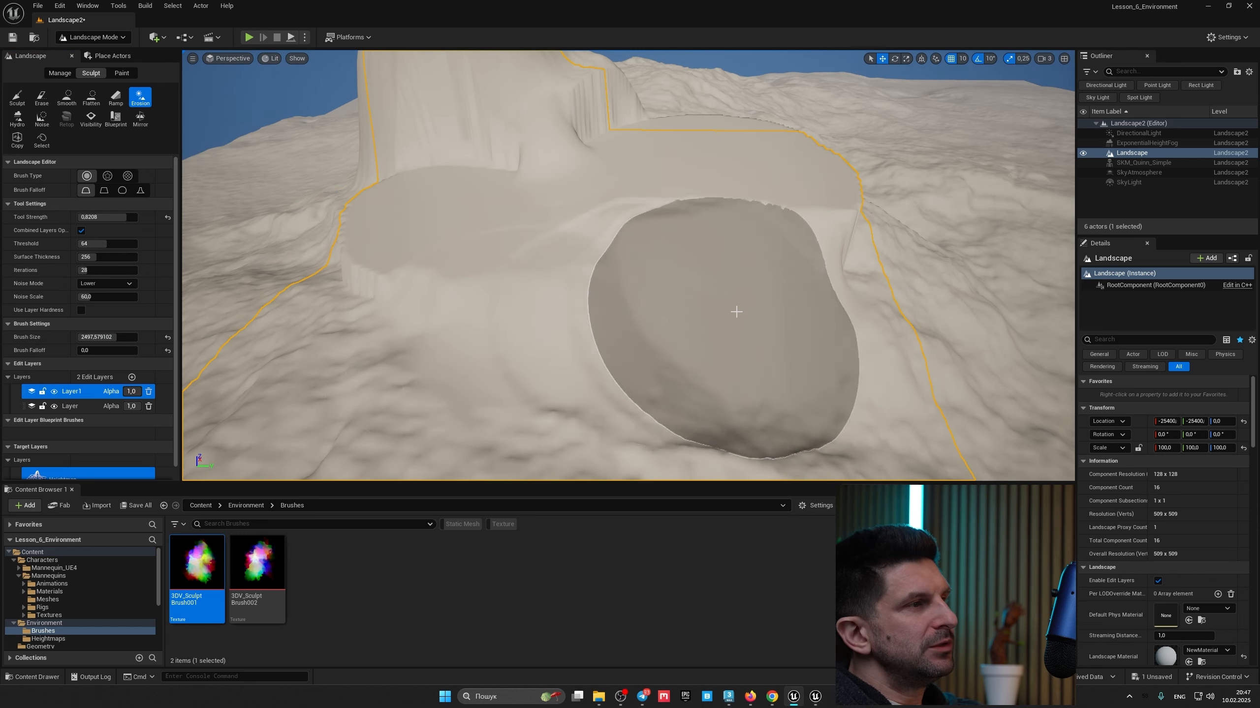
# Step: Apply Erosion strokes across the plateau and the surrounding slopes
pyautogui.press('w')
pyautogui.moveTo(954, 273); pyautogui.dragTo(1001, 251, button='right')
pyautogui.press('e')
pyautogui.moveTo(932, 321)
pyautogui.mouseDown(button='right')
pyautogui.moveTo(946, 321)
pyautogui.moveTo(916, 347)
pyautogui.moveTo(833, 342)
pyautogui.mouseUp(button='right')
pyautogui.press('e')
pyautogui.moveTo(613, 318)
pyautogui.mouseDown()
pyautogui.moveTo(647, 279)
pyautogui.moveTo(762, 204)
pyautogui.moveTo(700, 259)
pyautogui.moveTo(501, 331)
pyautogui.moveTo(592, 342)
pyautogui.mouseUp()
pyautogui.moveTo(652, 321); pyautogui.dragTo(536, 317, button='right')
pyautogui.moveTo(652, 321)
pyautogui.mouseDown()
pyautogui.moveTo(481, 232)
pyautogui.moveTo(457, 176)
pyautogui.moveTo(457, 335)
pyautogui.moveTo(744, 337)
pyautogui.mouseUp()
pyautogui.moveTo(793, 342); pyautogui.dragTo(918, 389, button='right')
pyautogui.moveTo(794, 343); pyautogui.dragTo(610, 354)
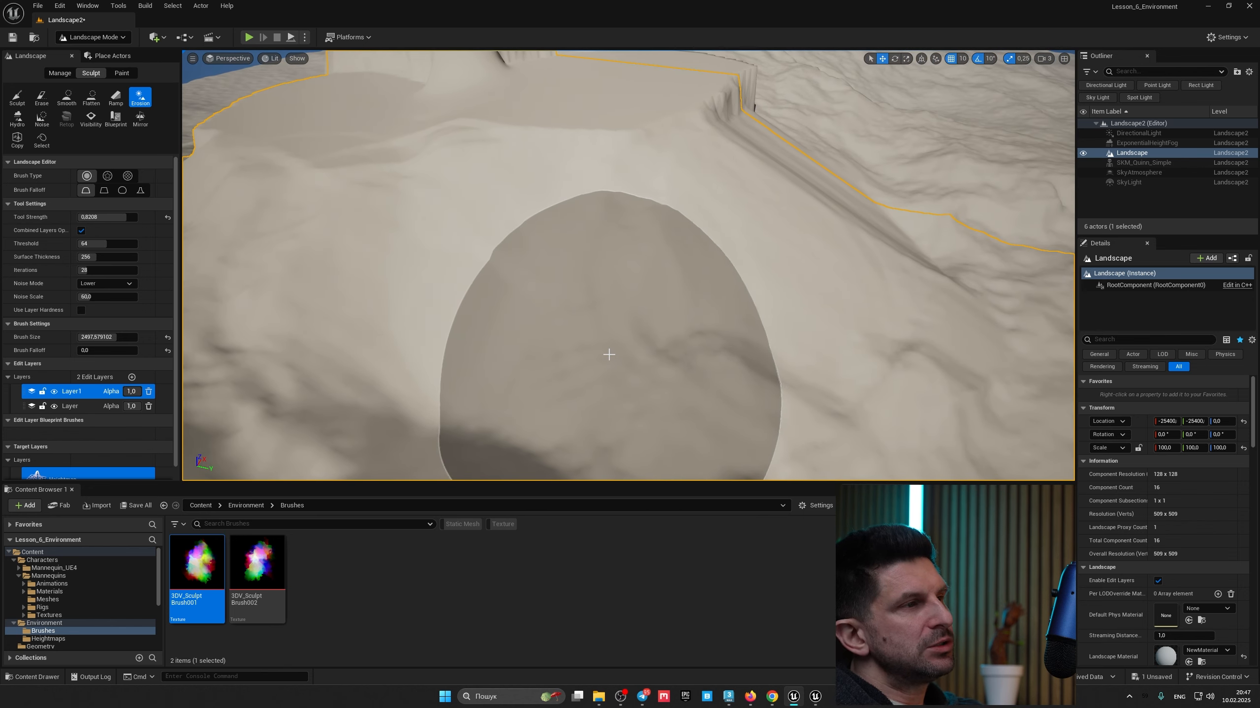
pyautogui.moveTo(705, 223); pyautogui.dragTo(771, 106)
pyautogui.moveTo(773, 124)
pyautogui.mouseDown(button='right')
pyautogui.moveTo(695, 199)
pyautogui.moveTo(639, 129)
pyautogui.moveTo(758, 164)
pyautogui.moveTo(778, 143)
pyautogui.mouseUp(button='right')
pyautogui.moveTo(503, 304); pyautogui.dragTo(458, 338)
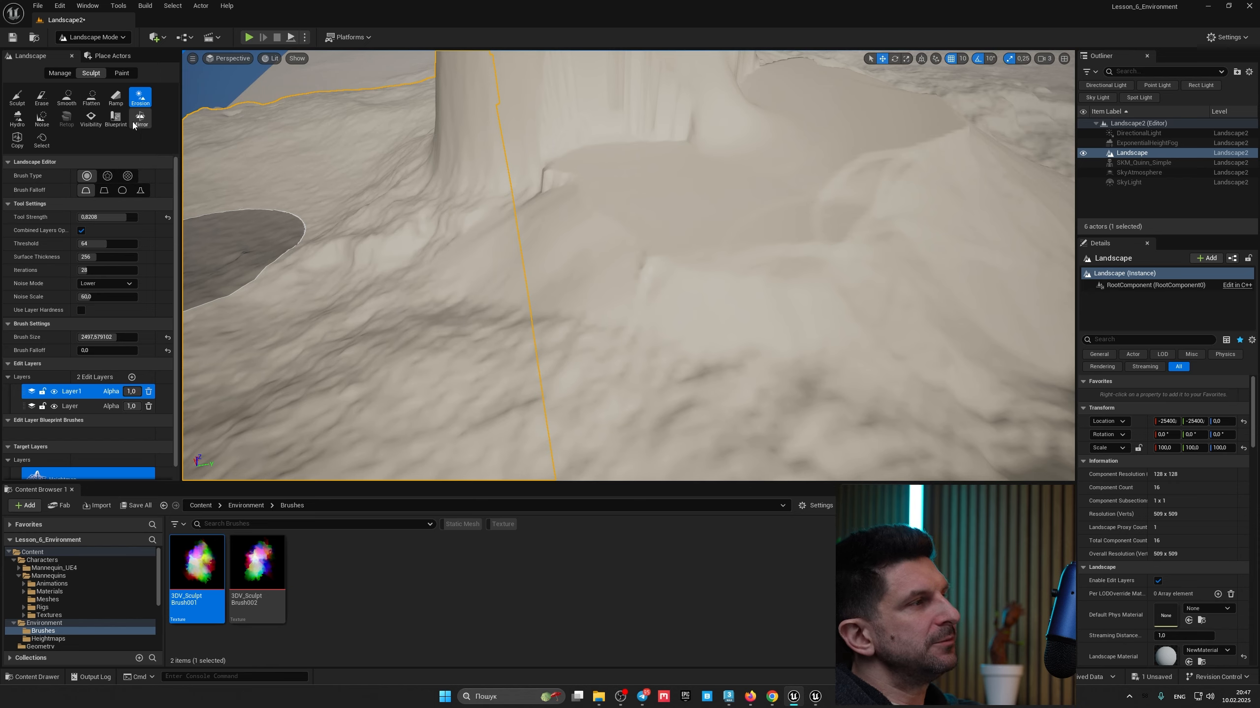
pyautogui.moveTo(585, 297)
pyautogui.mouseDown(button='right')
pyautogui.moveTo(654, 224)
pyautogui.moveTo(580, 210)
pyautogui.mouseUp(button='right')
# Step: Switch to the Ramp tool, place two ramp points across the terrain, and add the ramp
pyautogui.click(117, 100)
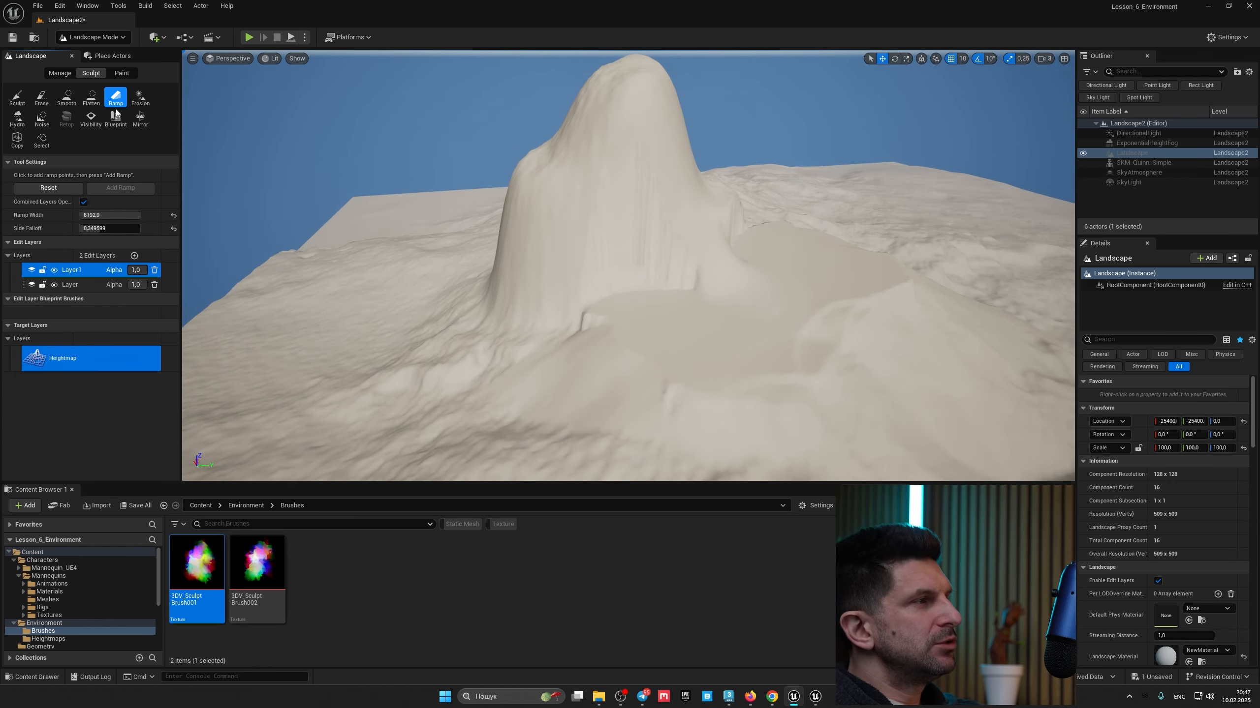
pyautogui.moveTo(405, 266); pyautogui.dragTo(538, 278, button='right')
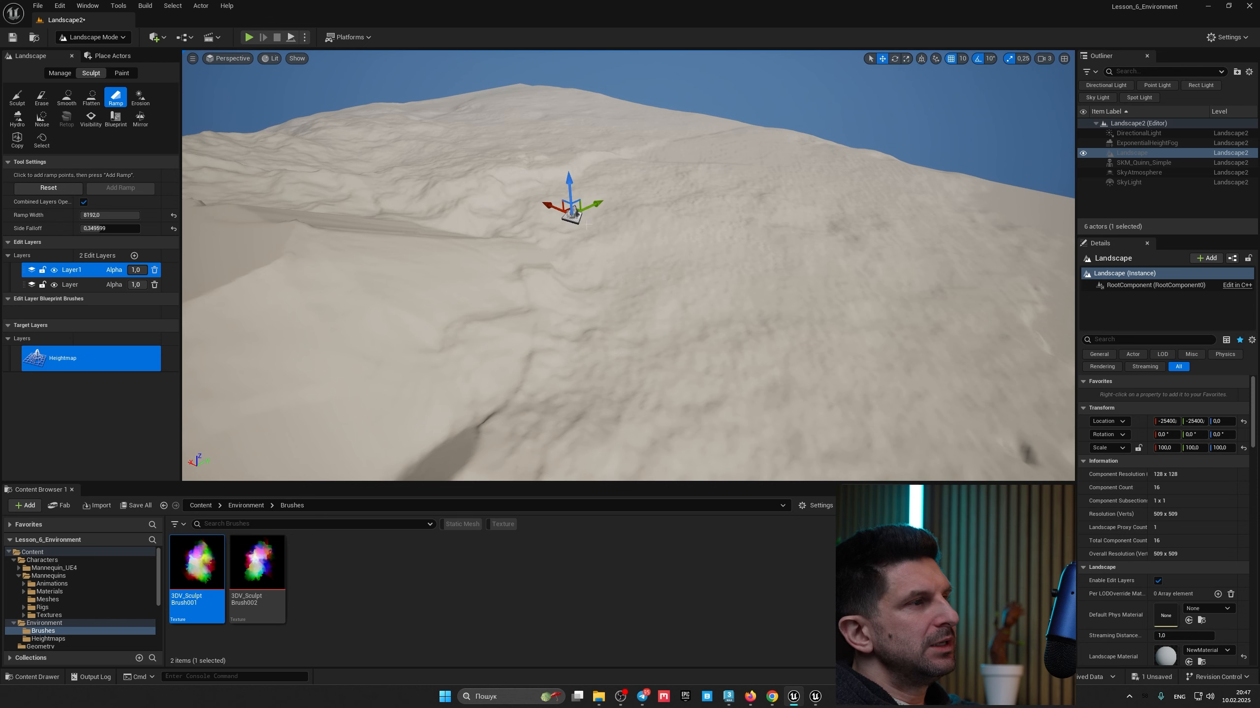
pyautogui.moveTo(589, 226); pyautogui.dragTo(676, 238, button='right')
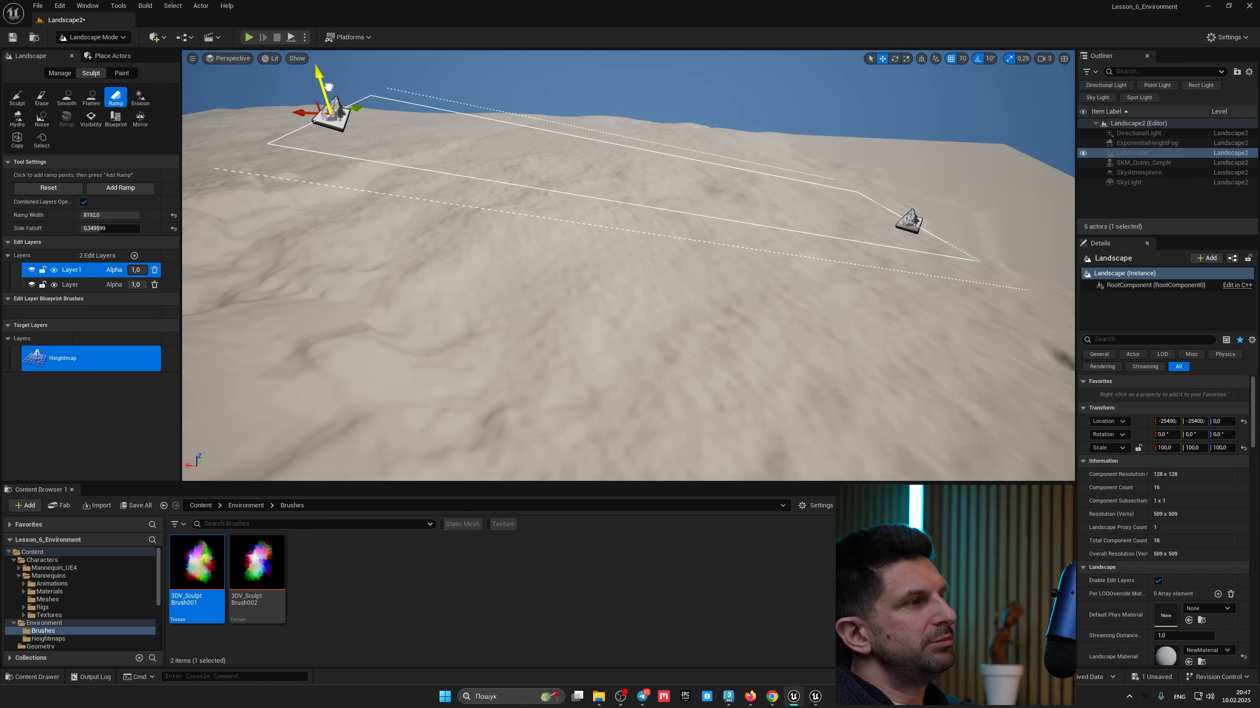
pyautogui.moveTo(628, 248); pyautogui.dragTo(580, 234, button='right')
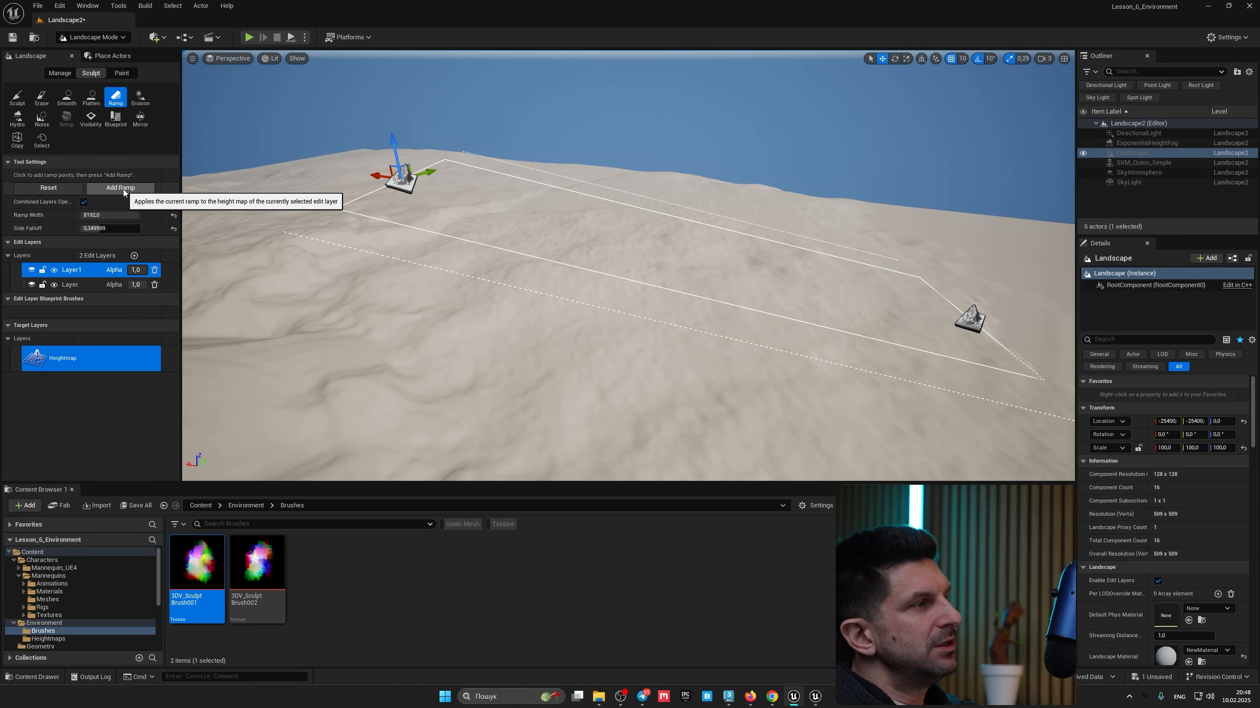
pyautogui.click(121, 188)
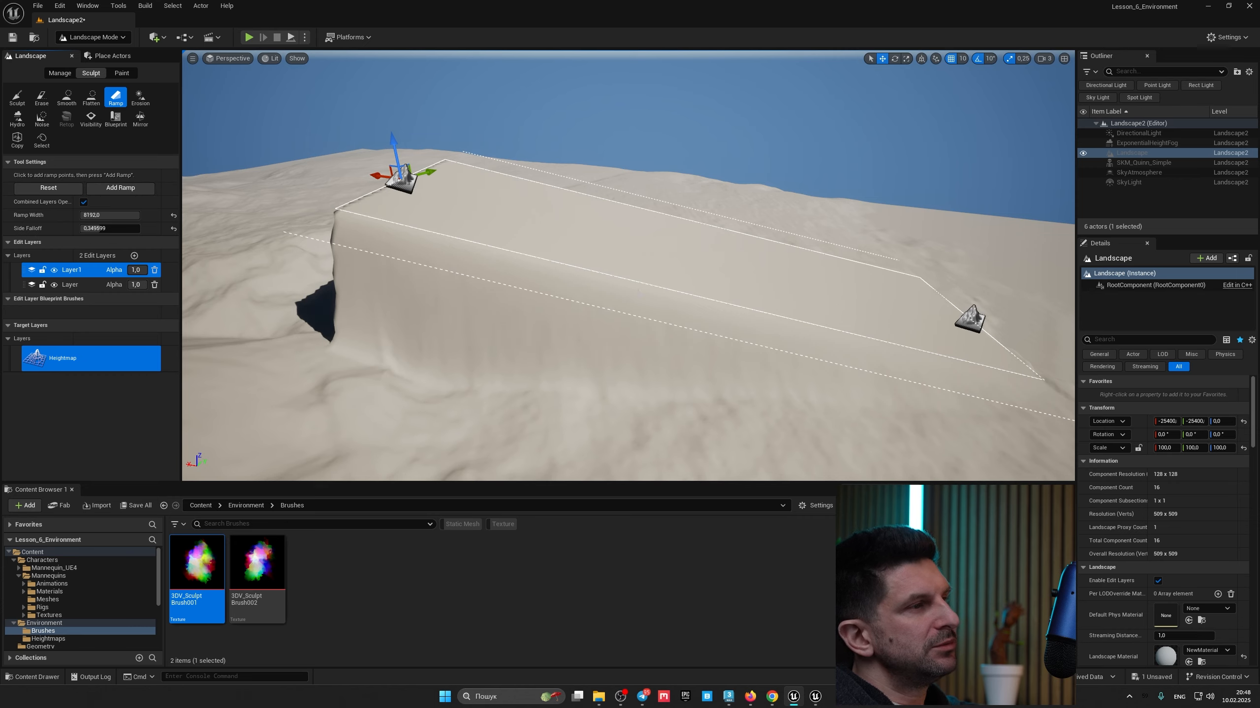
# Step: Set the ramp's side falloff to about 0.83 and add the ramp again
pyautogui.moveTo(638, 291)
pyautogui.mouseDown(button='right')
pyautogui.moveTo(942, 315)
pyautogui.moveTo(638, 293)
pyautogui.mouseUp(button='right')
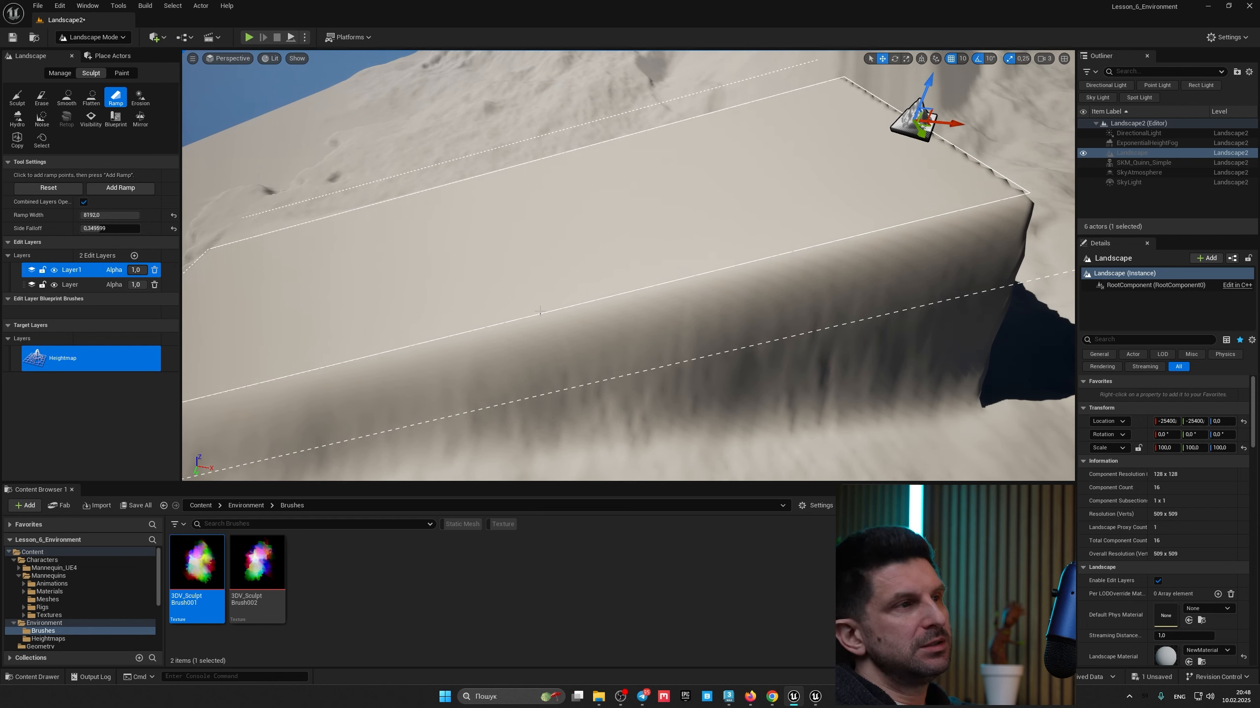
pyautogui.moveTo(211, 233)
pyautogui.mouseDown(button='right')
pyautogui.moveTo(277, 253)
pyautogui.moveTo(317, 228)
pyautogui.moveTo(210, 233)
pyautogui.mouseUp(button='right')
pyautogui.moveTo(599, 297)
pyautogui.mouseDown(button='right')
pyautogui.moveTo(575, 283)
pyautogui.moveTo(598, 297)
pyautogui.moveTo(635, 278)
pyautogui.moveTo(605, 312)
pyautogui.mouseUp(button='right')
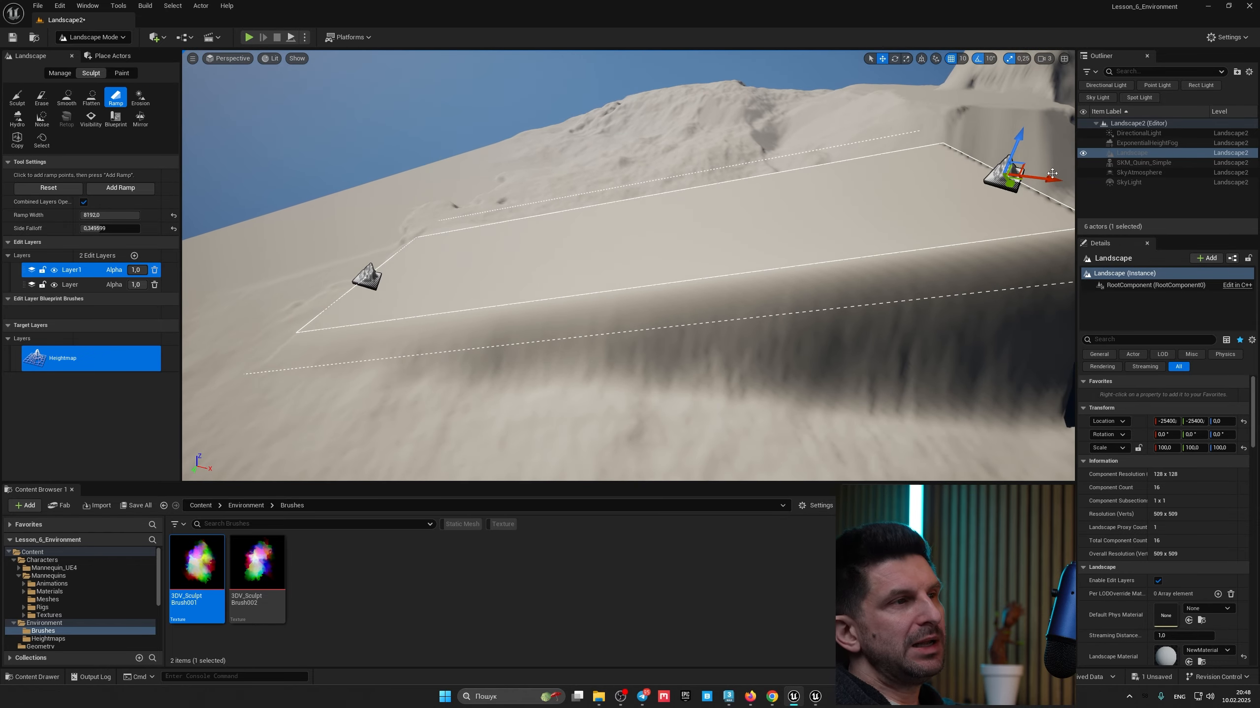
pyautogui.moveTo(512, 304); pyautogui.dragTo(546, 337, button='right')
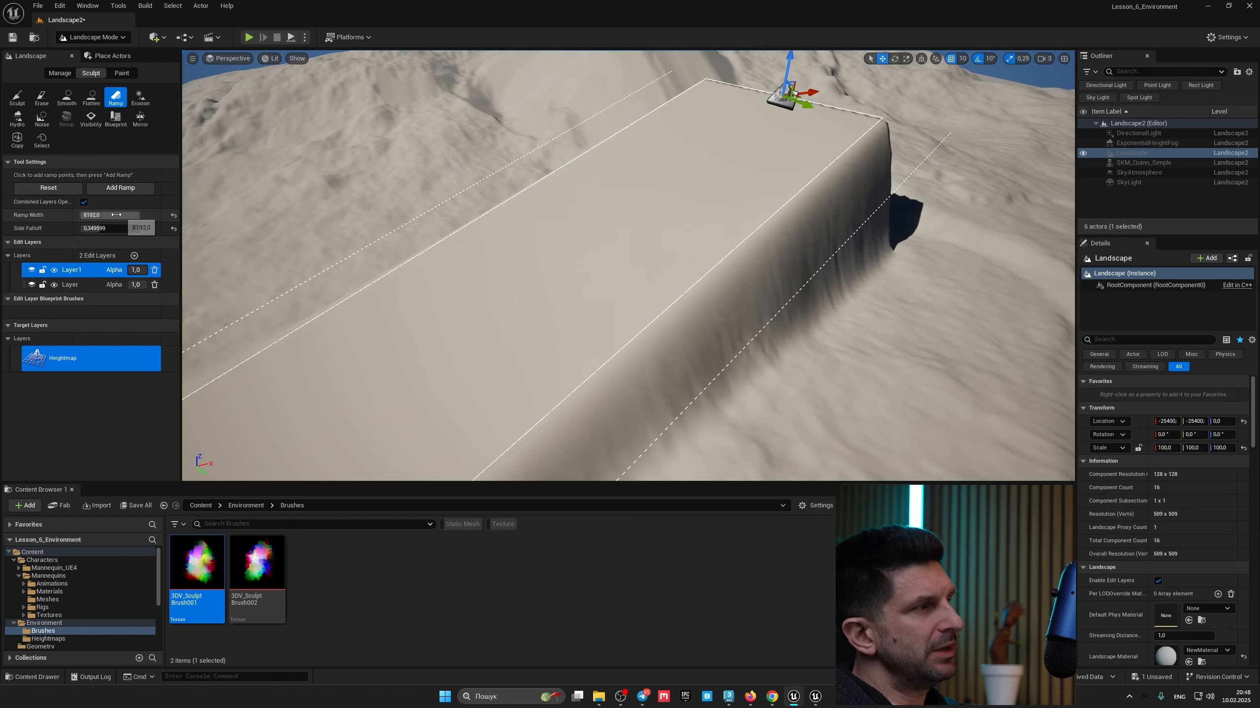
pyautogui.moveTo(110, 215); pyautogui.dragTo(97, 215)
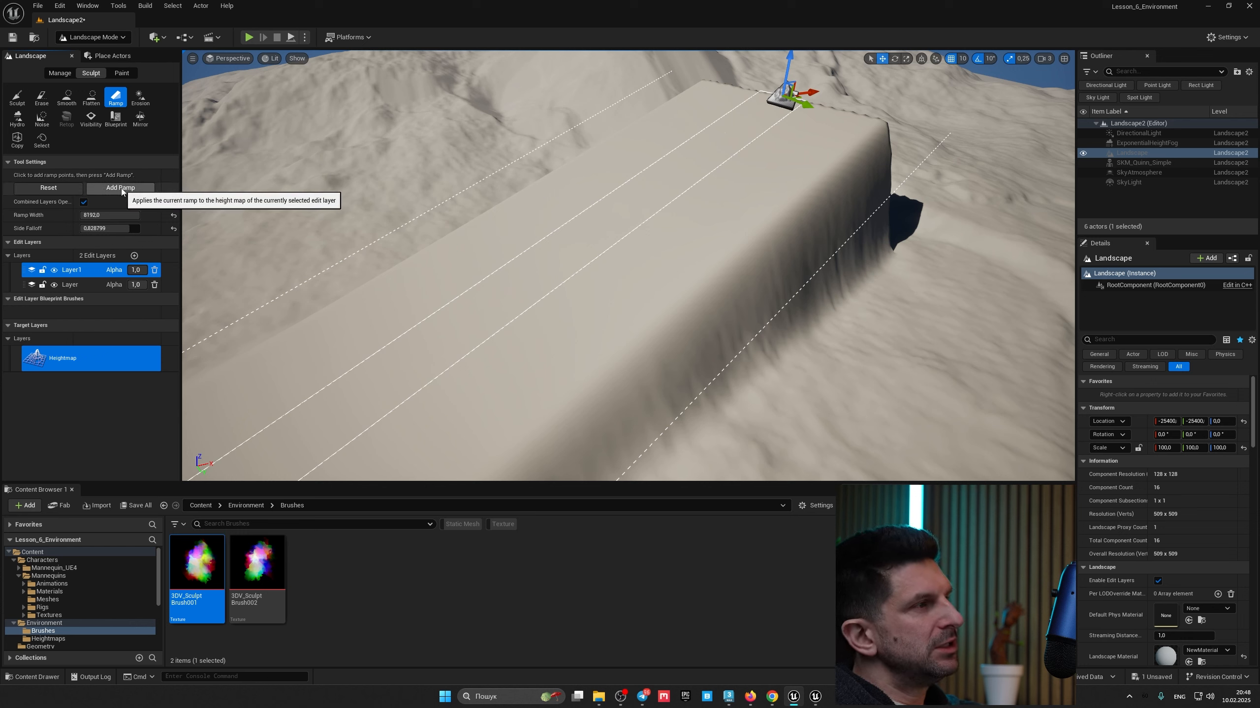
pyautogui.click(123, 190)
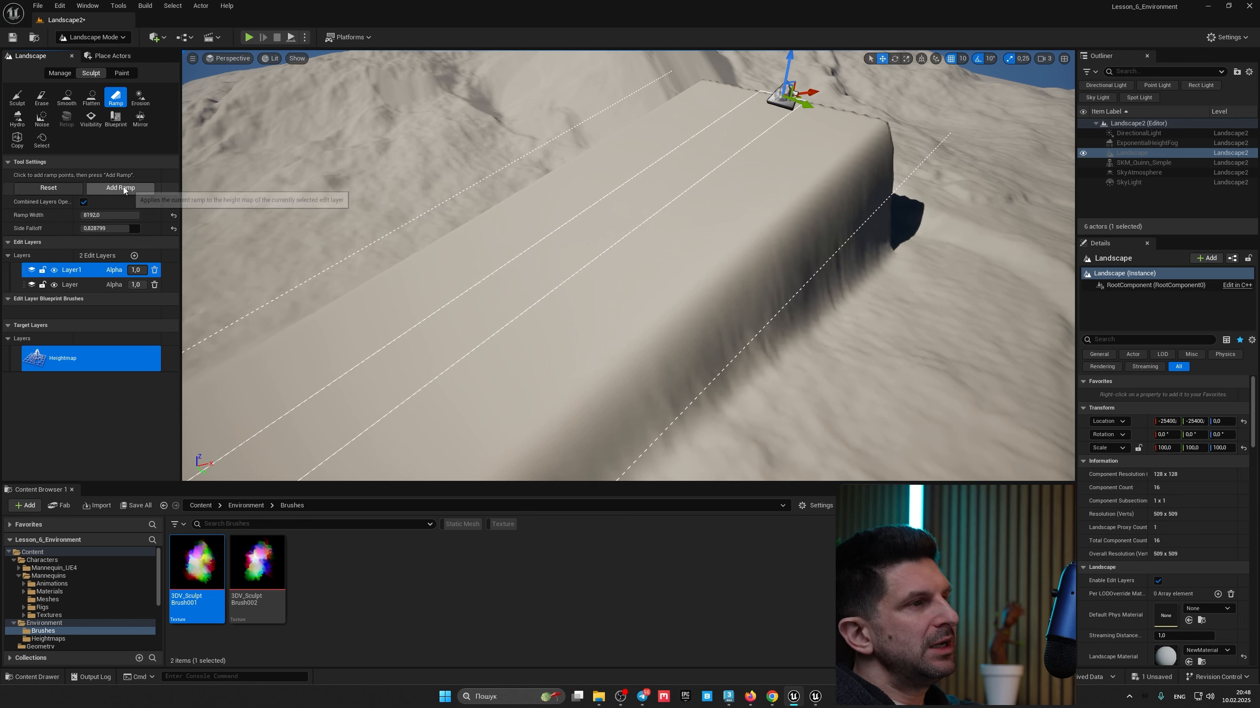
# Step: Reset the ramp and delete the Layer1 edit layer, confirming the deletion
pyautogui.click(55, 187)
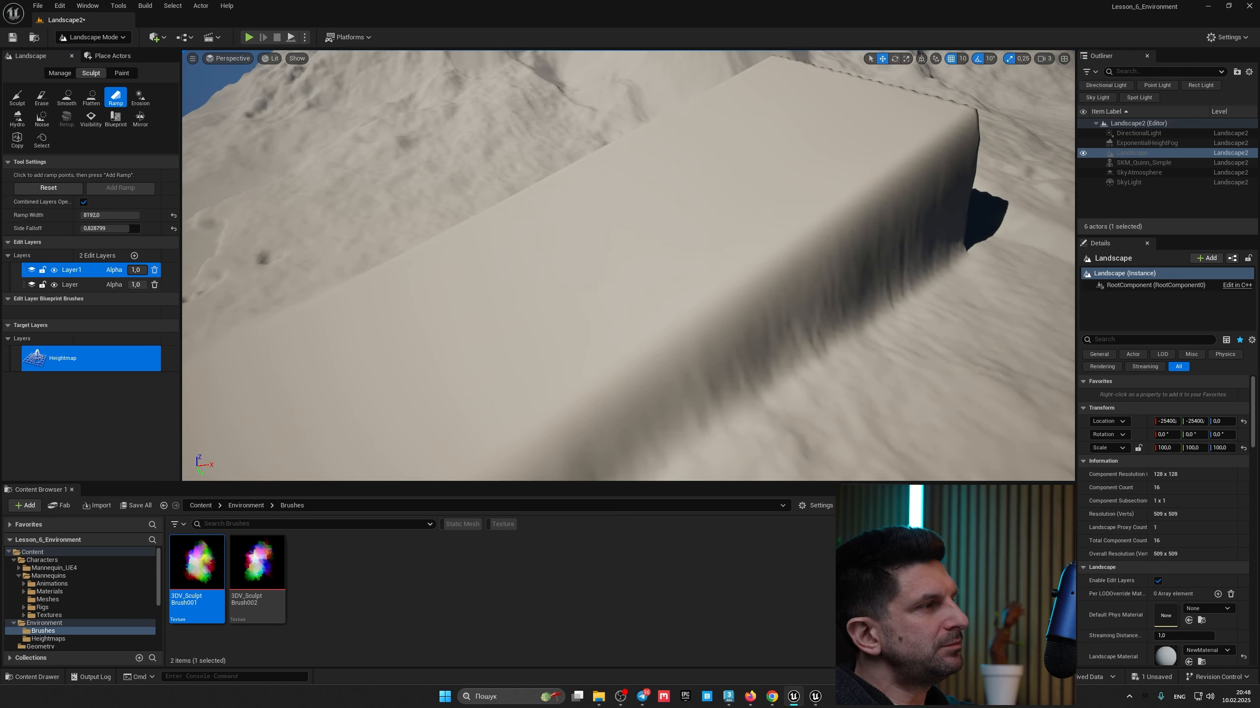
pyautogui.click(154, 271)
pyautogui.click(668, 366)
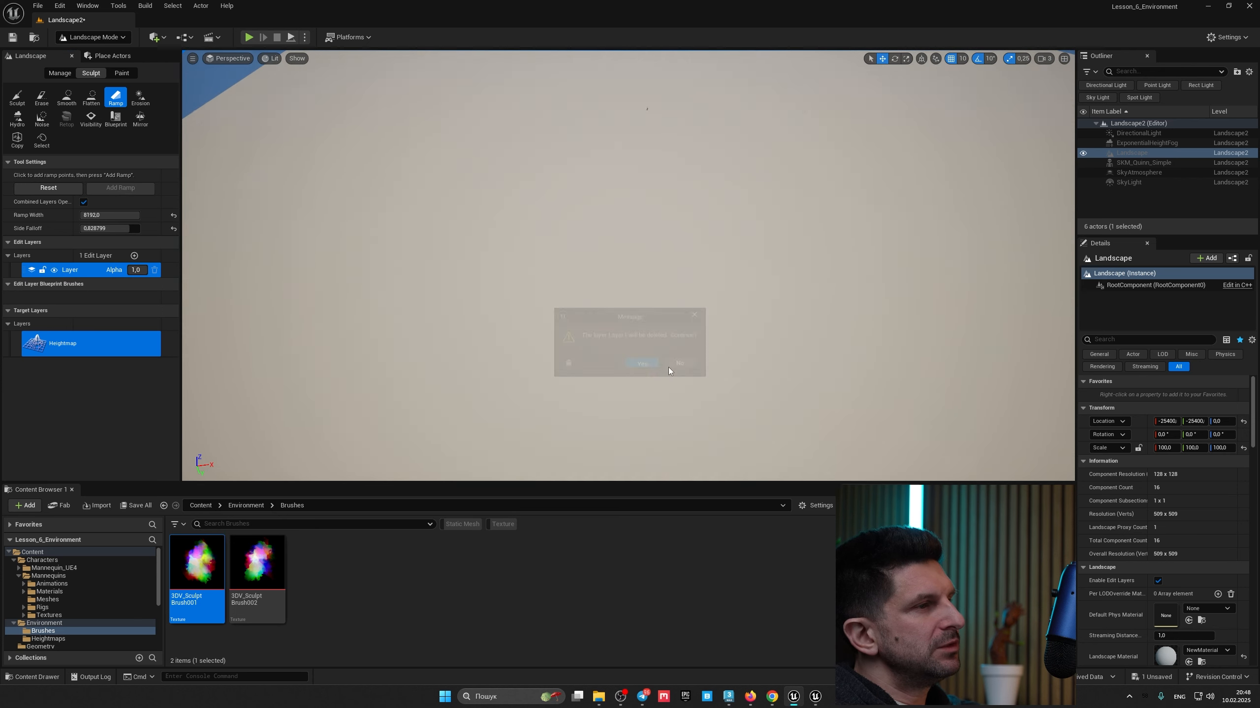
# Step: Place a ramp across the flat base layer and apply it, viewing it from several angles
pyautogui.moveTo(355, 310); pyautogui.dragTo(538, 305, button='right')
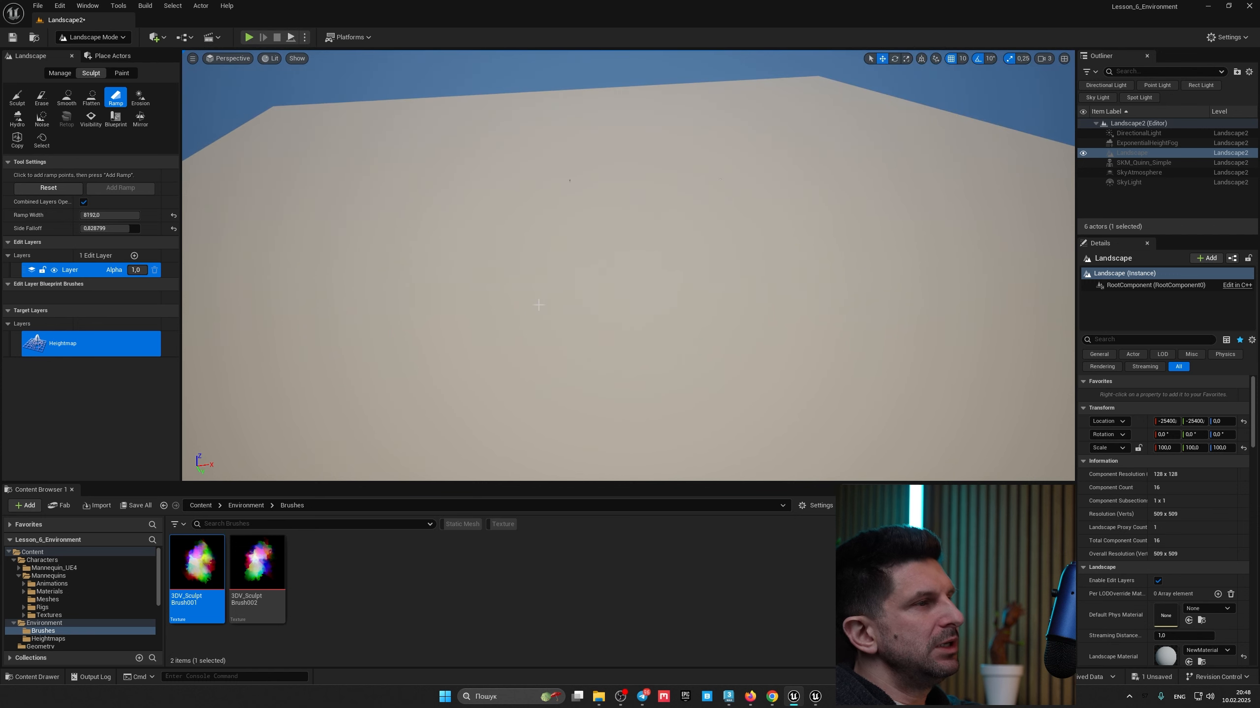
pyautogui.moveTo(642, 102); pyautogui.dragTo(642, 54)
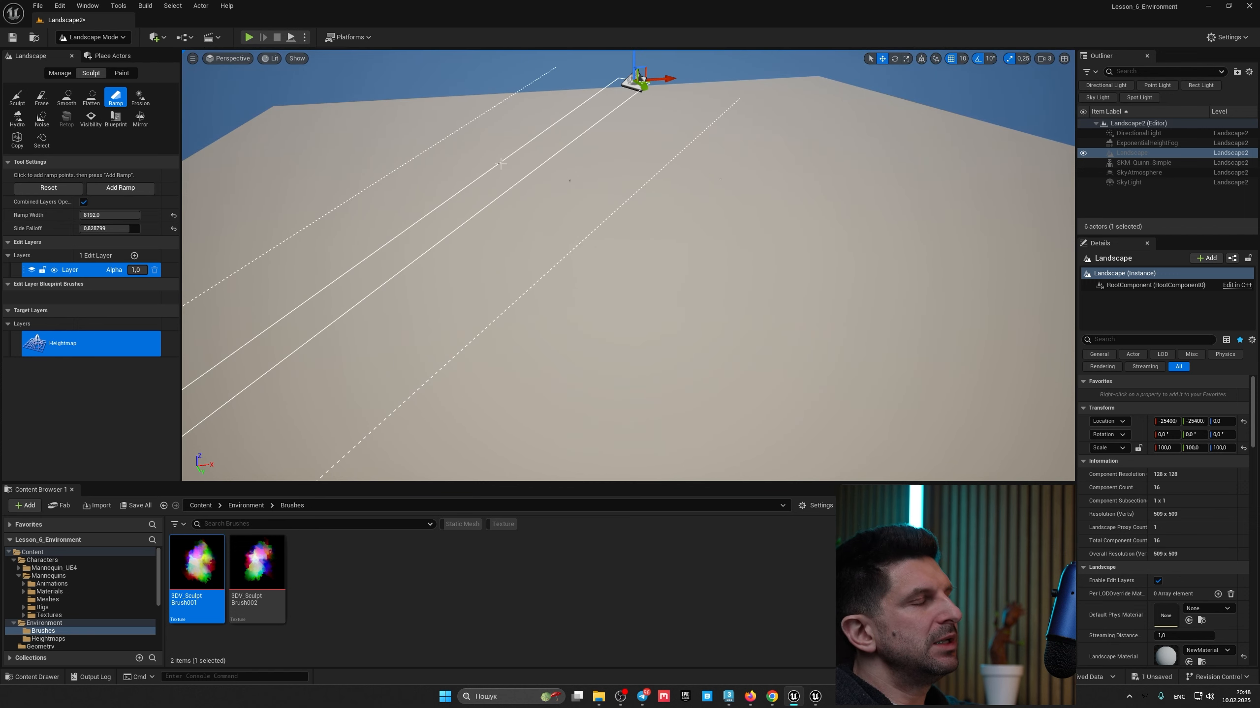
pyautogui.click(125, 191)
pyautogui.press('a')
pyautogui.moveTo(376, 248); pyautogui.dragTo(573, 191, button='right')
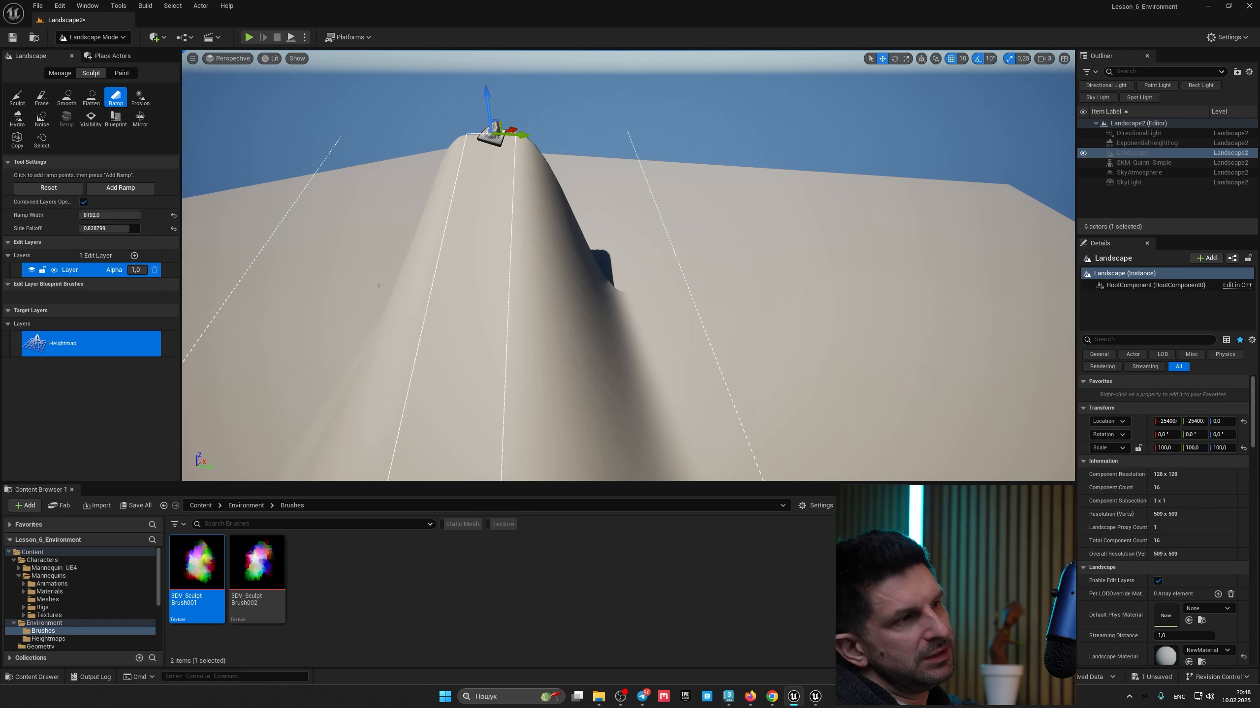
pyautogui.press('a')
pyautogui.moveTo(515, 238); pyautogui.dragTo(442, 300, button='right')
pyautogui.press('s')
pyautogui.press('d')
pyautogui.press('a')
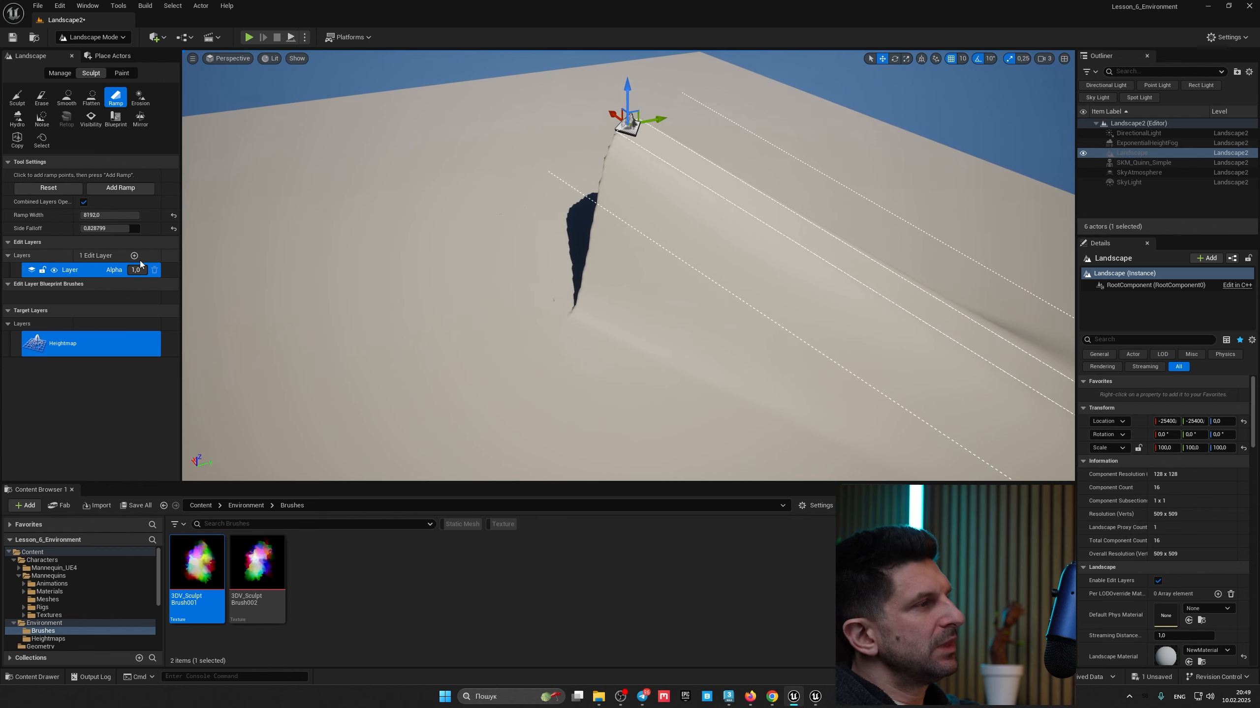
# Step: Undo the ramp and the landscape creation, then recreate the flat landscape and return to the Sculpt tool
pyautogui.hotkey('ctrl', 'z')
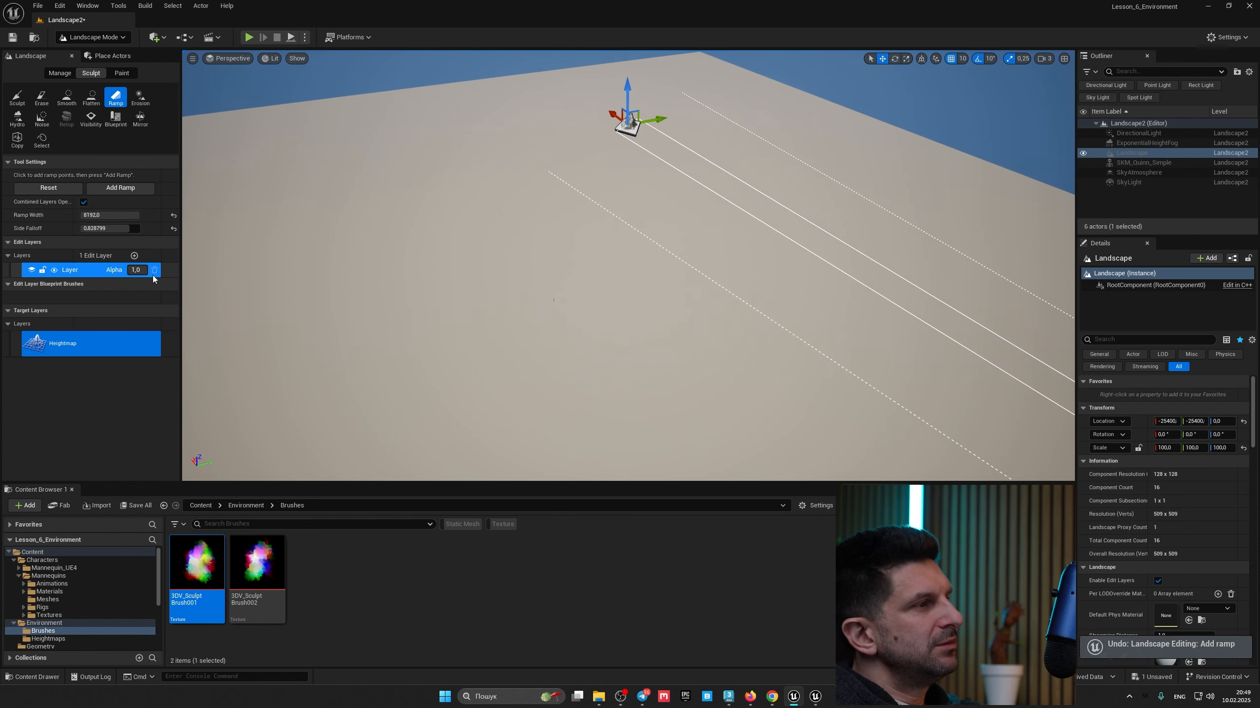
pyautogui.moveTo(721, 265); pyautogui.dragTo(717, 232, button='right')
pyautogui.hotkey('ctrl', 'z')
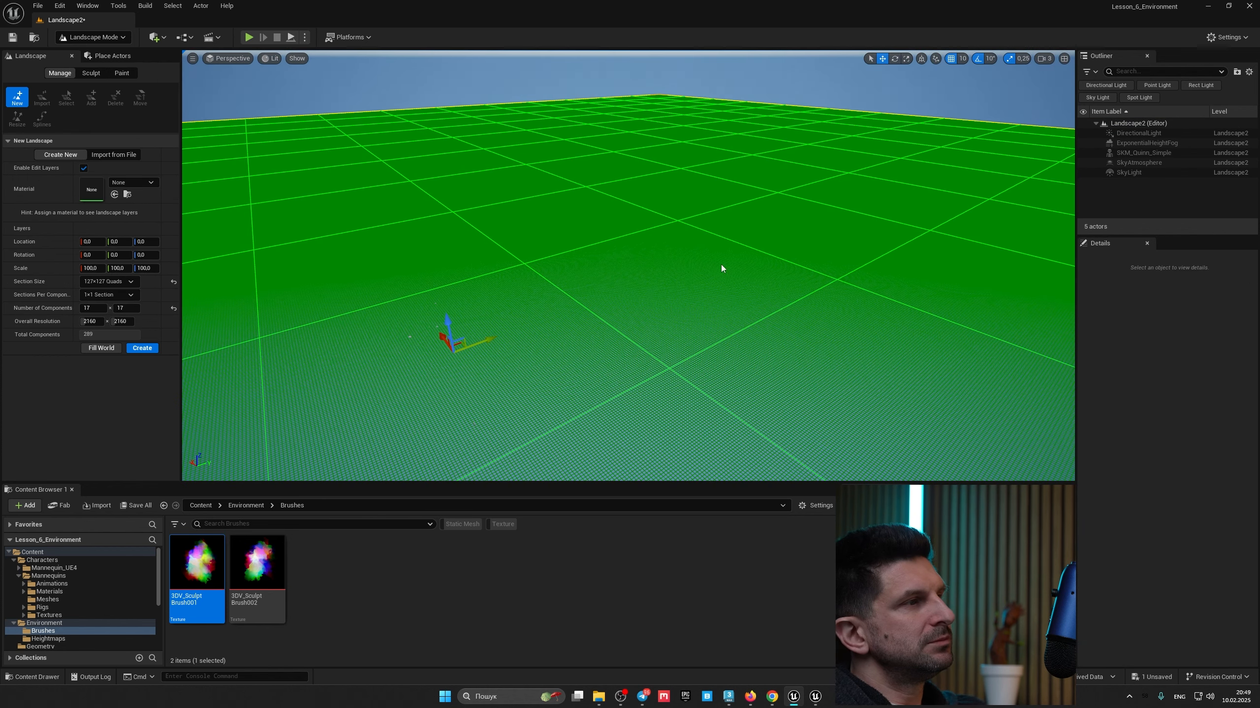
pyautogui.click(146, 351)
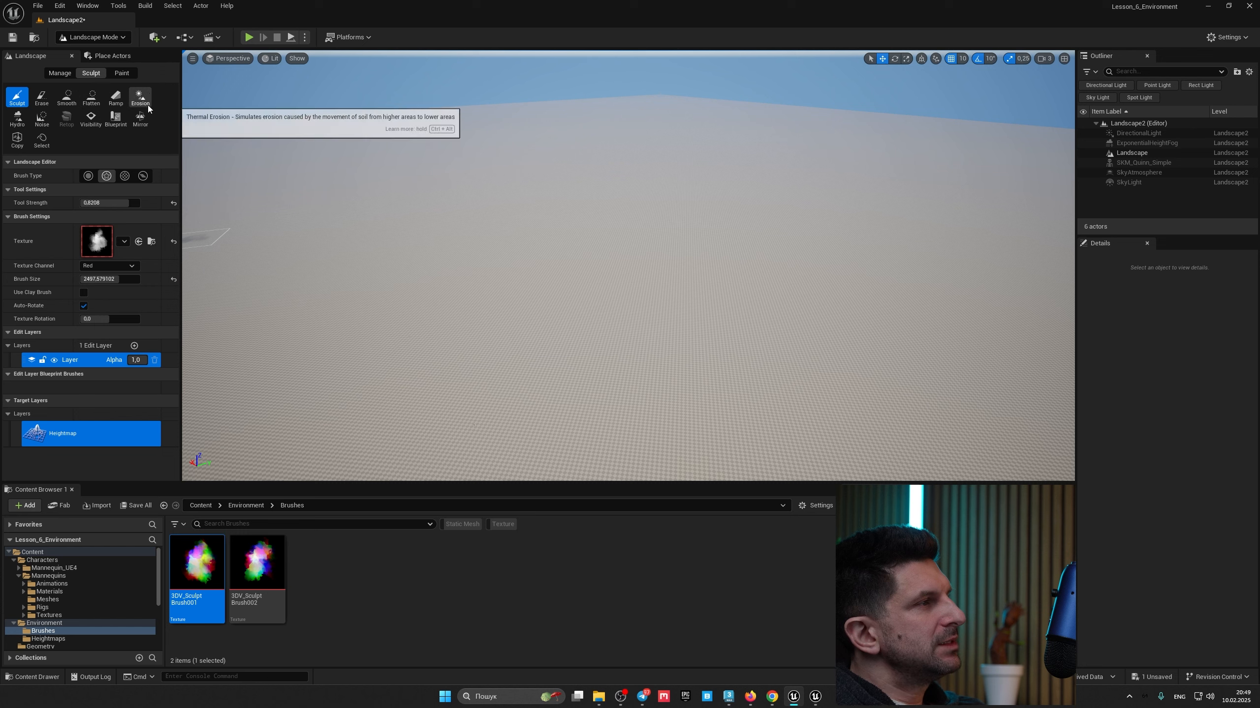
pyautogui.click(18, 119)
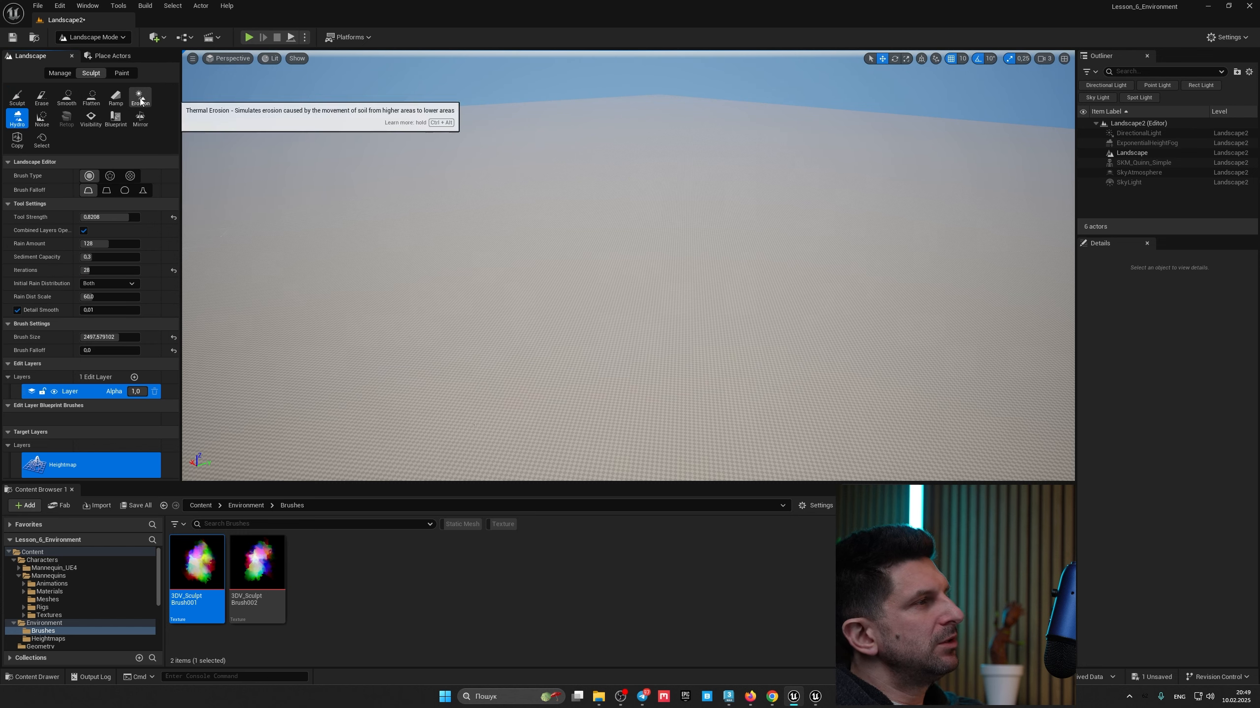
pyautogui.click(17, 98)
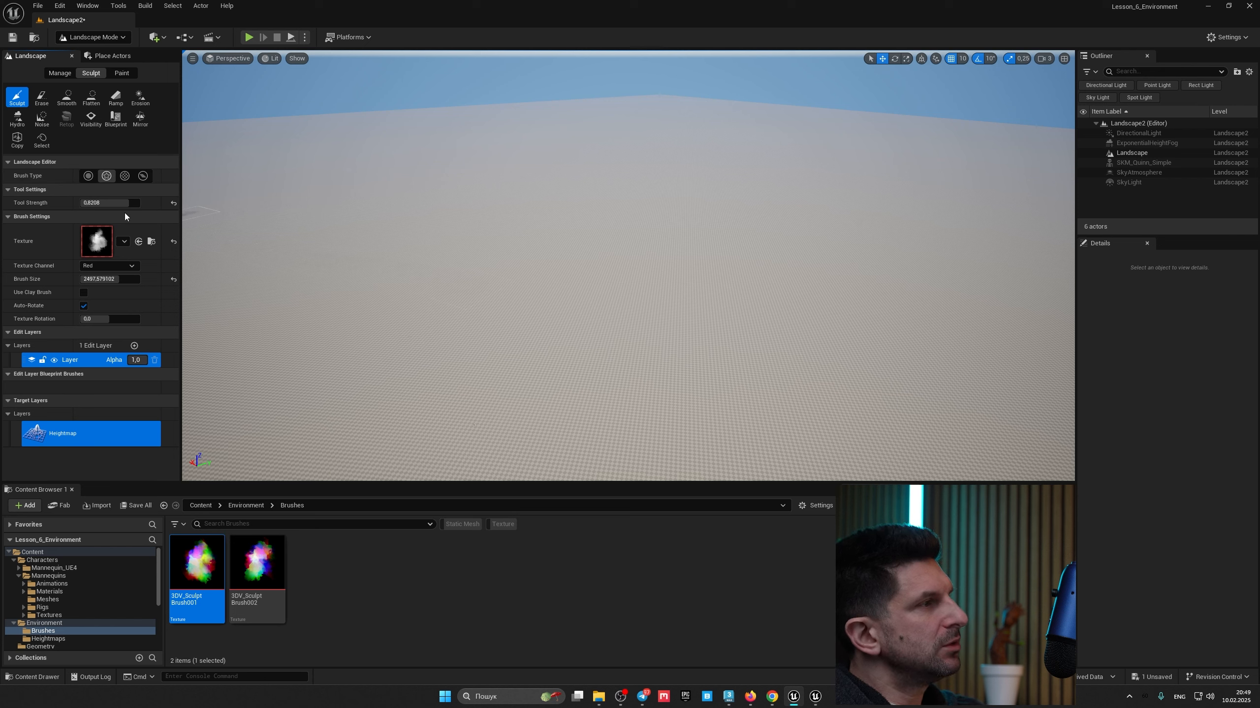
# Step: Switch to the circle brush type and sculpt a large hill on the flat landscape
pyautogui.click(88, 175)
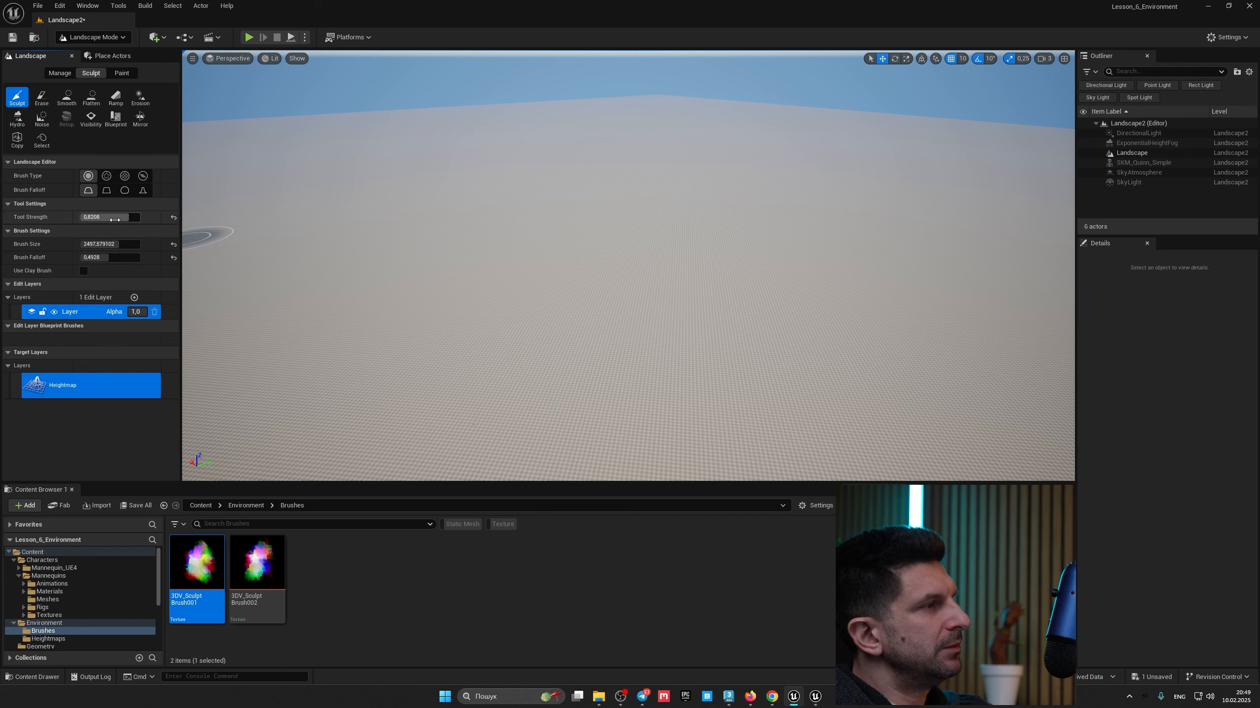
pyautogui.moveTo(630, 258)
pyautogui.mouseDown()
pyautogui.moveTo(753, 247)
pyautogui.moveTo(688, 283)
pyautogui.mouseUp()
pyautogui.press('s')
pyautogui.moveTo(689, 284); pyautogui.dragTo(562, 264, button='right')
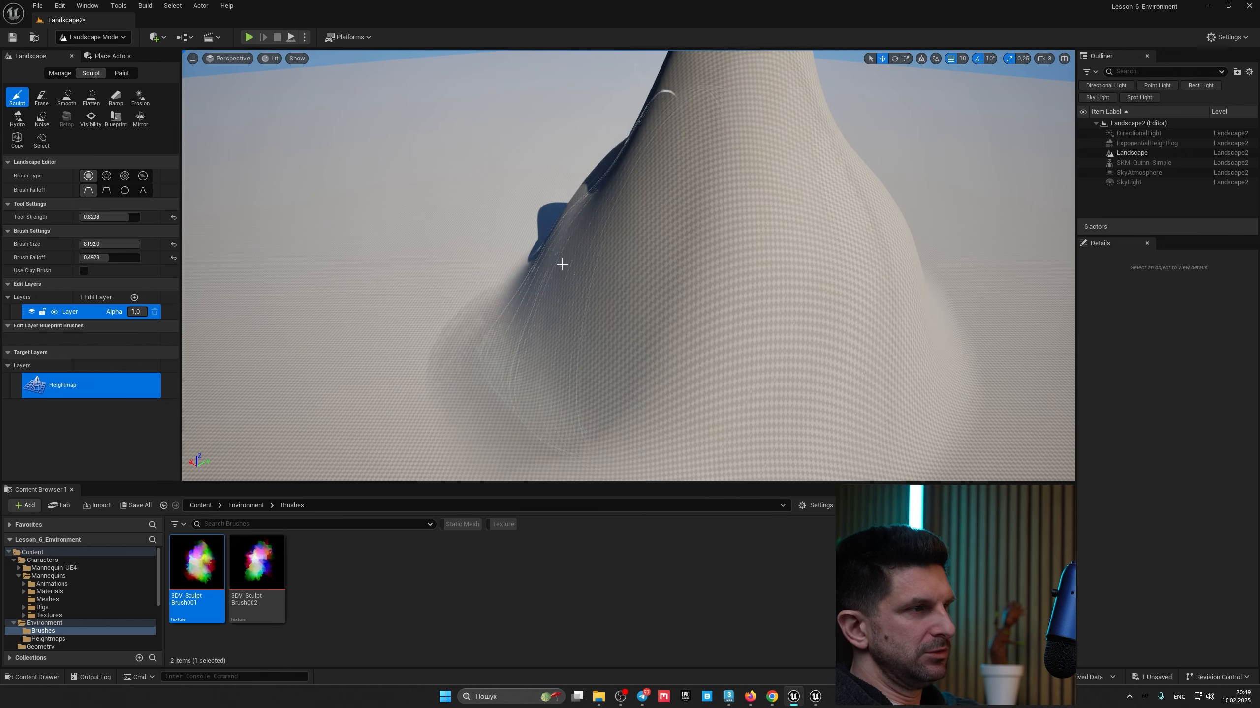
pyautogui.moveTo(562, 264); pyautogui.dragTo(399, 247)
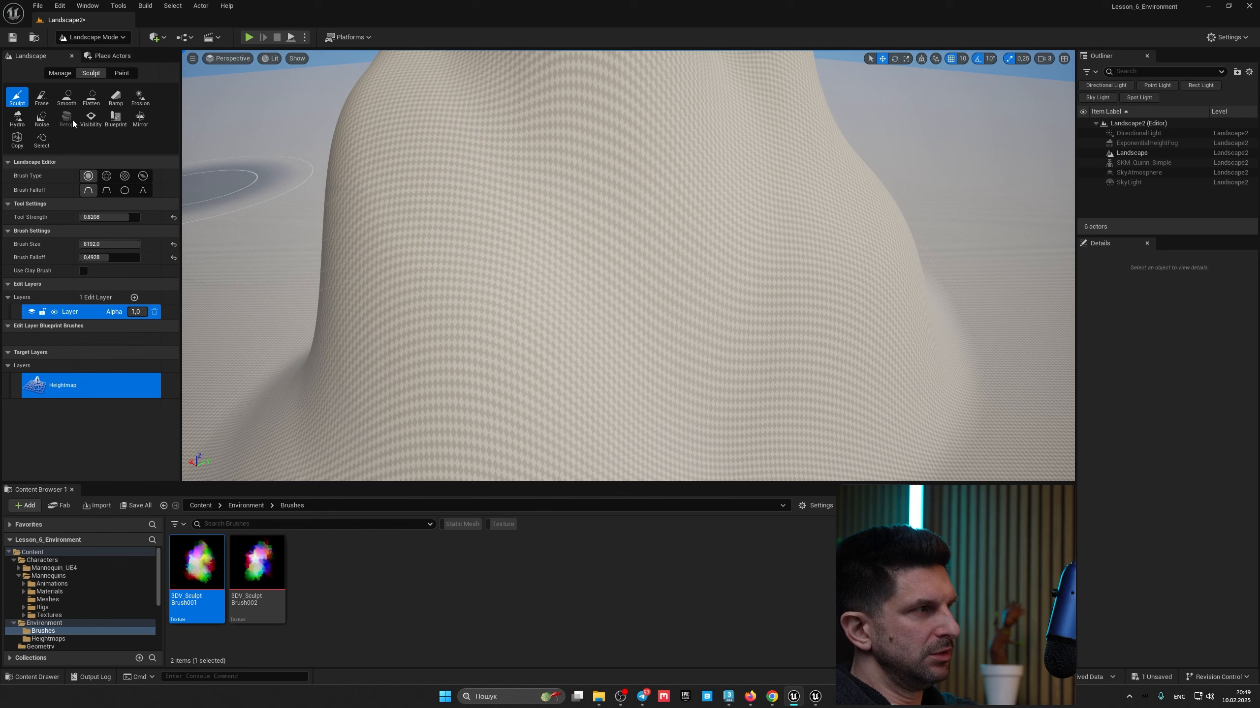
# Step: Carve erosion gullies into the hill's slope with the Hydro tool
pyautogui.click(17, 126)
pyautogui.moveTo(619, 255); pyautogui.dragTo(620, 271, button='right')
pyautogui.moveTo(784, 233)
pyautogui.mouseDown()
pyautogui.moveTo(511, 291)
pyautogui.moveTo(408, 262)
pyautogui.moveTo(708, 259)
pyautogui.moveTo(759, 225)
pyautogui.moveTo(384, 249)
pyautogui.moveTo(668, 295)
pyautogui.mouseUp()
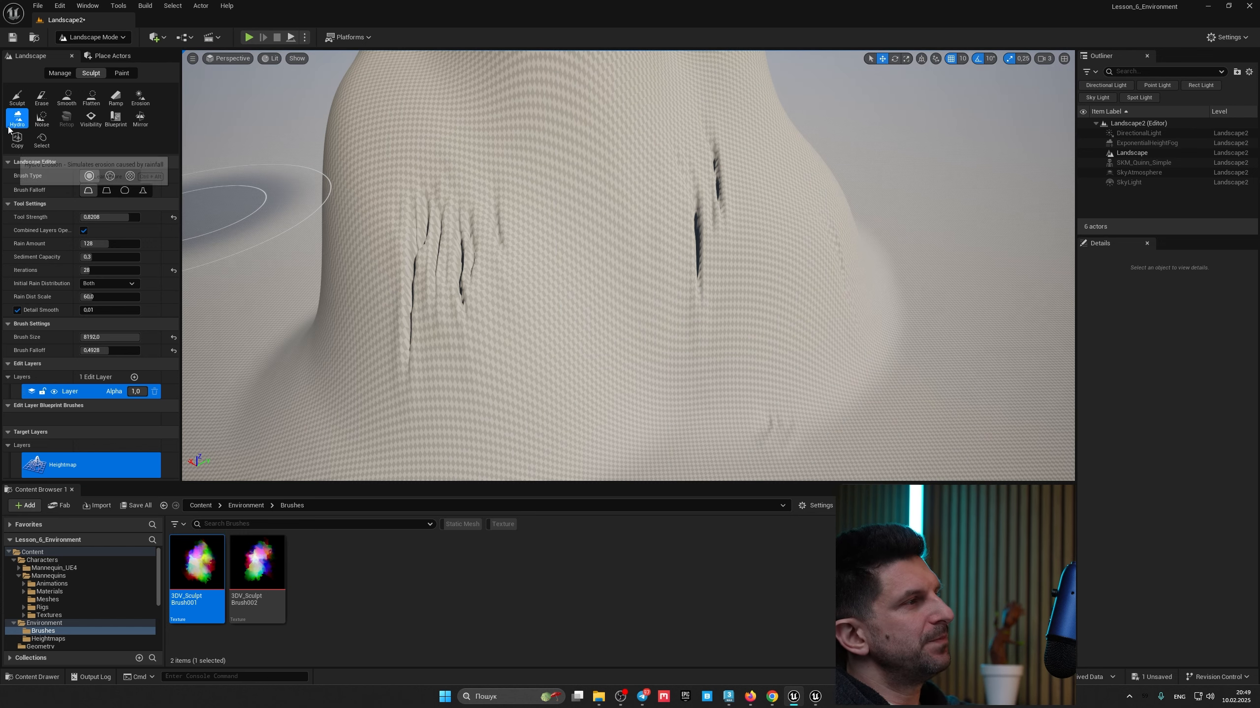
pyautogui.moveTo(217, 211); pyautogui.dragTo(240, 213, button='right')
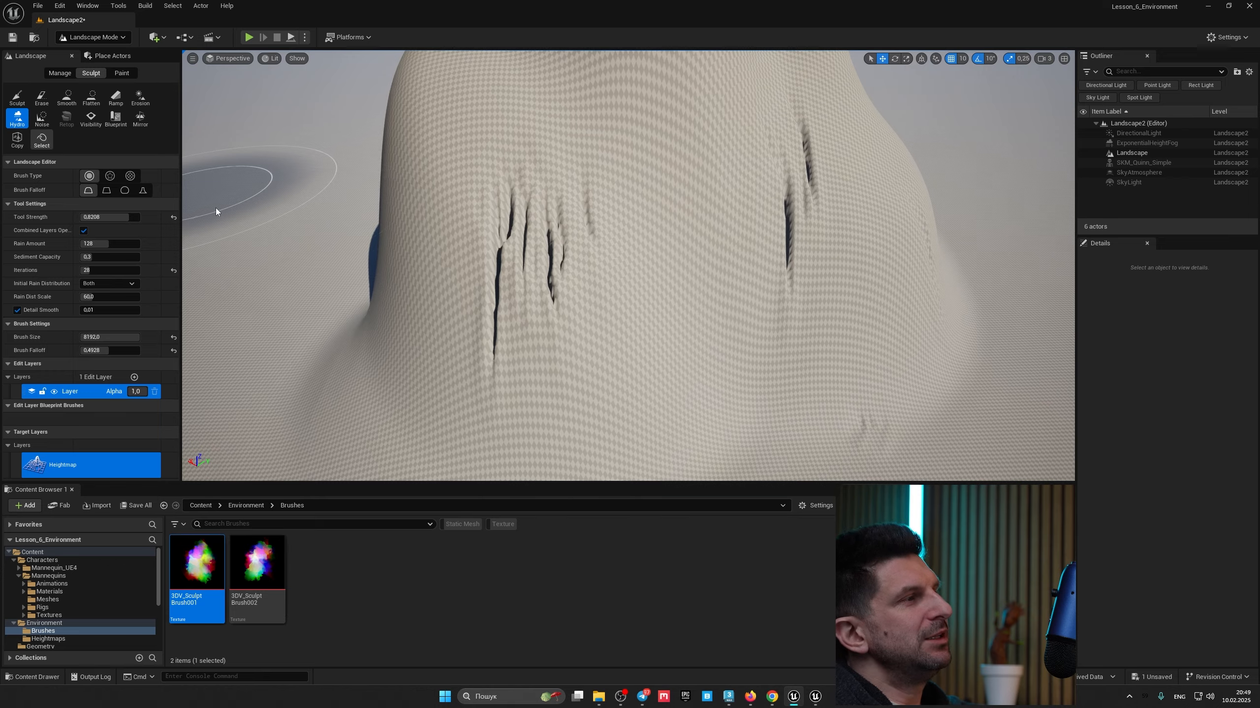
pyautogui.moveTo(437, 231); pyautogui.dragTo(448, 230, button='right')
pyautogui.moveTo(515, 278)
pyautogui.mouseDown(button='right')
pyautogui.moveTo(555, 304)
pyautogui.moveTo(593, 256)
pyautogui.mouseUp(button='right')
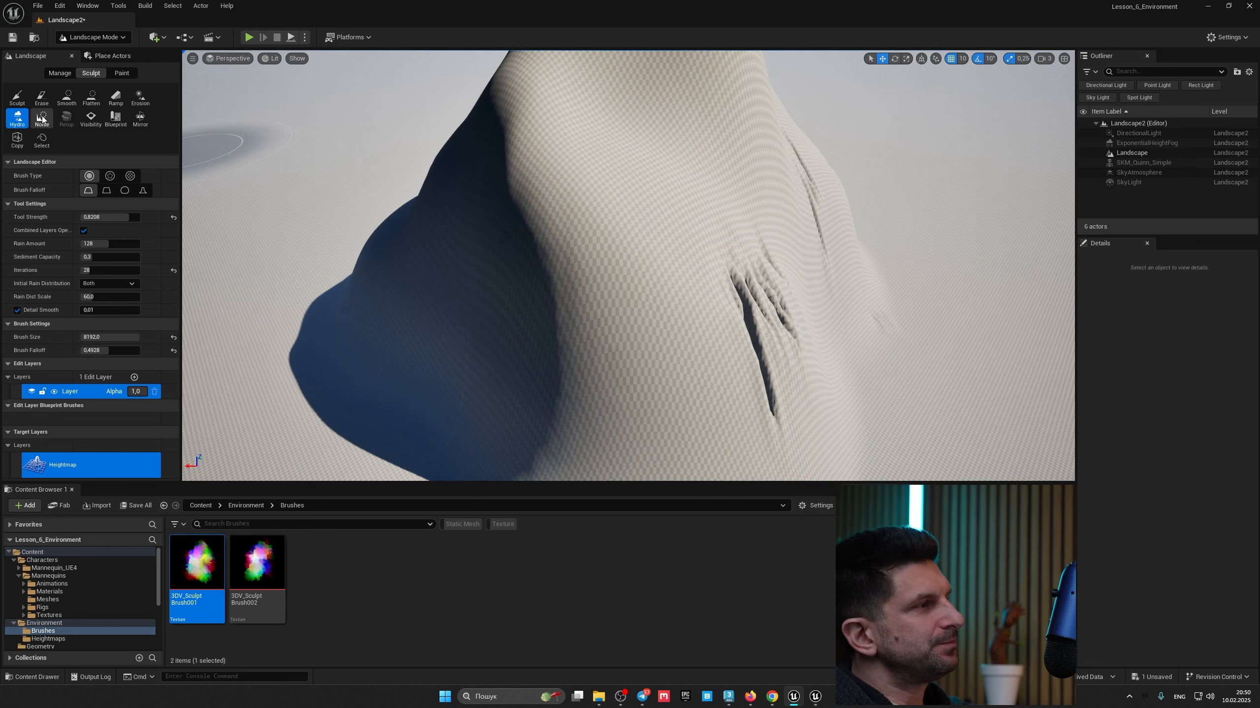
# Step: Try the Noise tool on the hill and undo the noise stroke
pyautogui.click(42, 119)
pyautogui.moveTo(563, 236)
pyautogui.mouseDown(button='right')
pyautogui.moveTo(564, 262)
pyautogui.moveTo(551, 243)
pyautogui.moveTo(563, 237)
pyautogui.mouseUp(button='right')
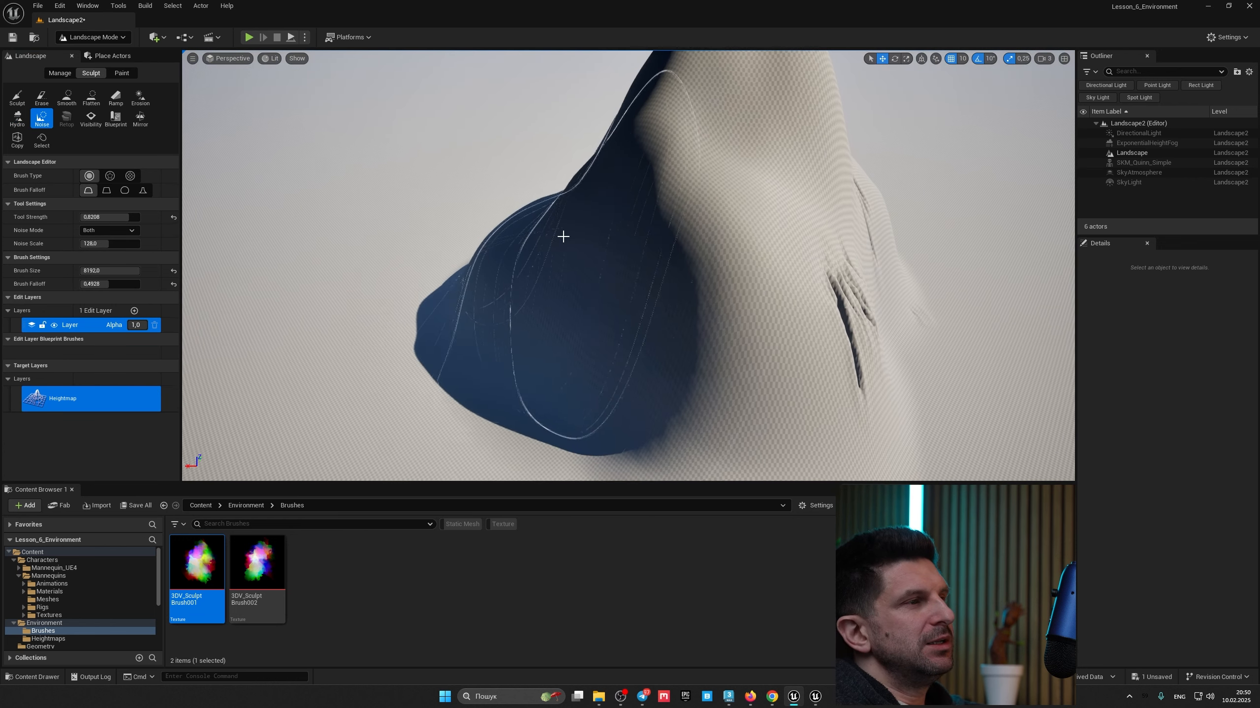
pyautogui.moveTo(563, 237)
pyautogui.mouseDown()
pyautogui.moveTo(461, 288)
pyautogui.moveTo(559, 293)
pyautogui.mouseUp()
pyautogui.moveTo(560, 293); pyautogui.dragTo(584, 285, button='right')
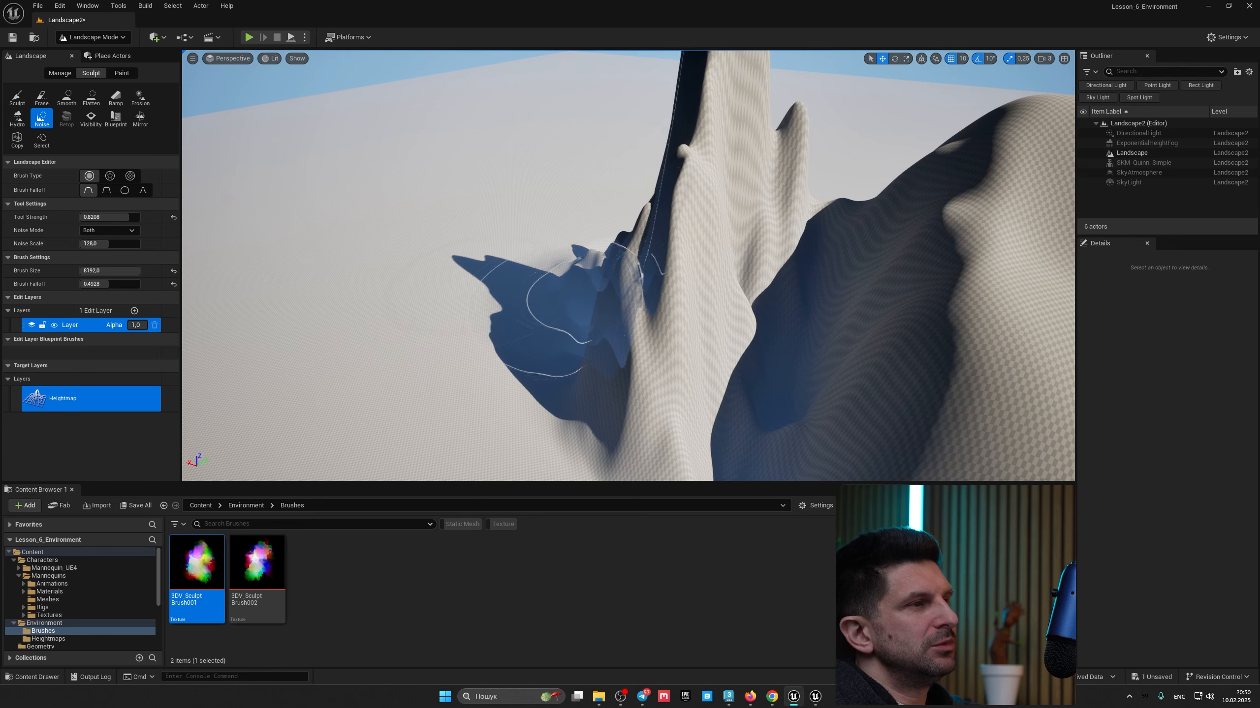
pyautogui.hotkey('ctrl', 'z')
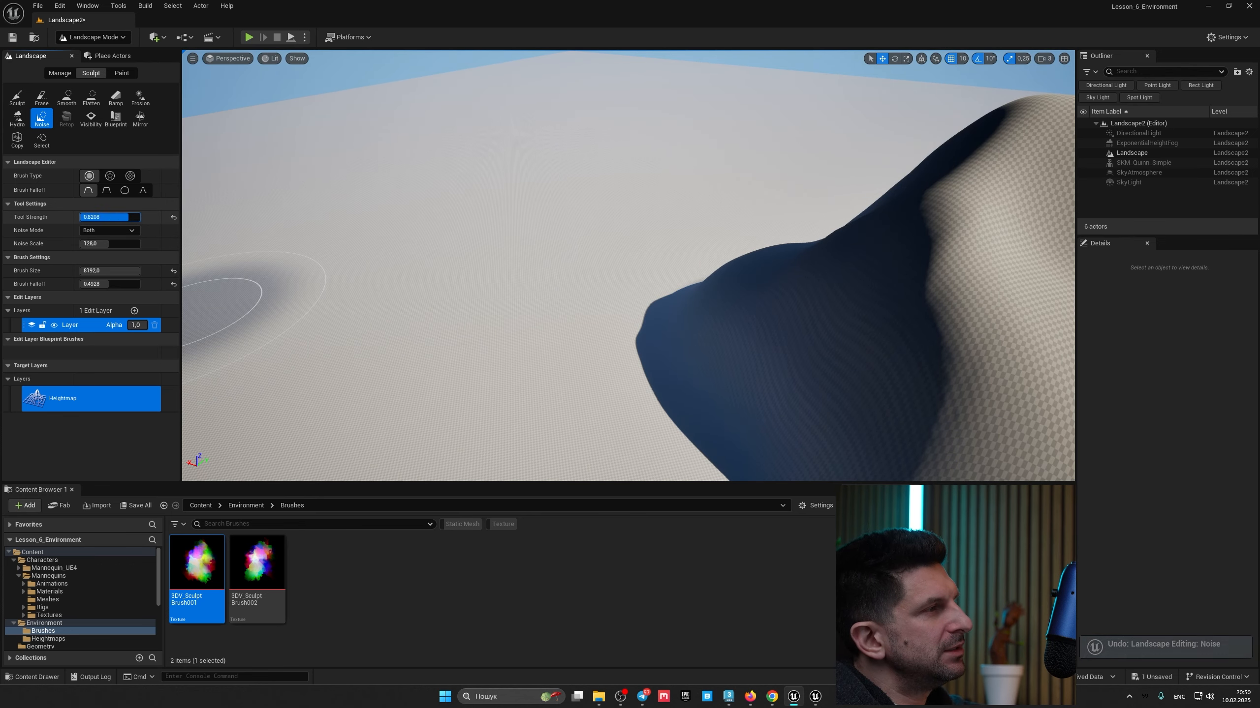
# Step: Lower the Noise tool strength to about 0.29 and add noise bumps across the ground around the hill
pyautogui.moveTo(130, 217); pyautogui.dragTo(102, 217)
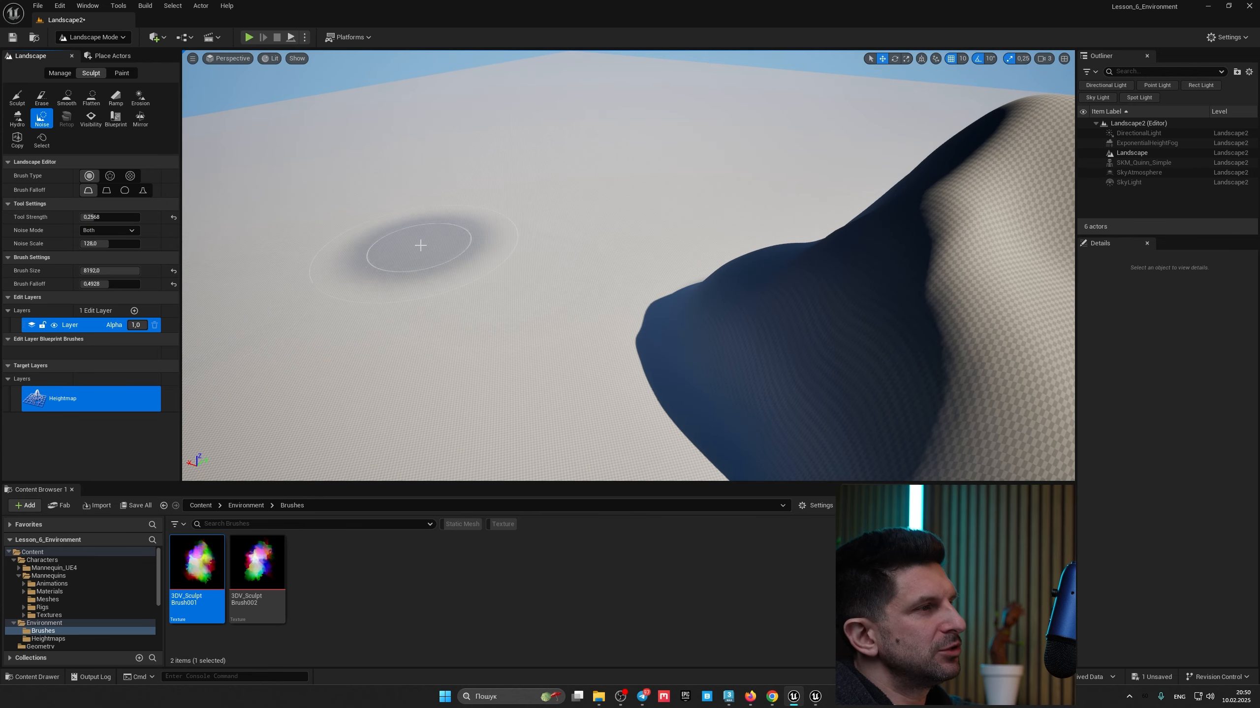
pyautogui.moveTo(416, 247)
pyautogui.mouseDown()
pyautogui.moveTo(585, 288)
pyautogui.moveTo(422, 366)
pyautogui.moveTo(669, 312)
pyautogui.moveTo(421, 188)
pyautogui.moveTo(726, 214)
pyautogui.moveTo(553, 191)
pyautogui.moveTo(699, 217)
pyautogui.mouseUp()
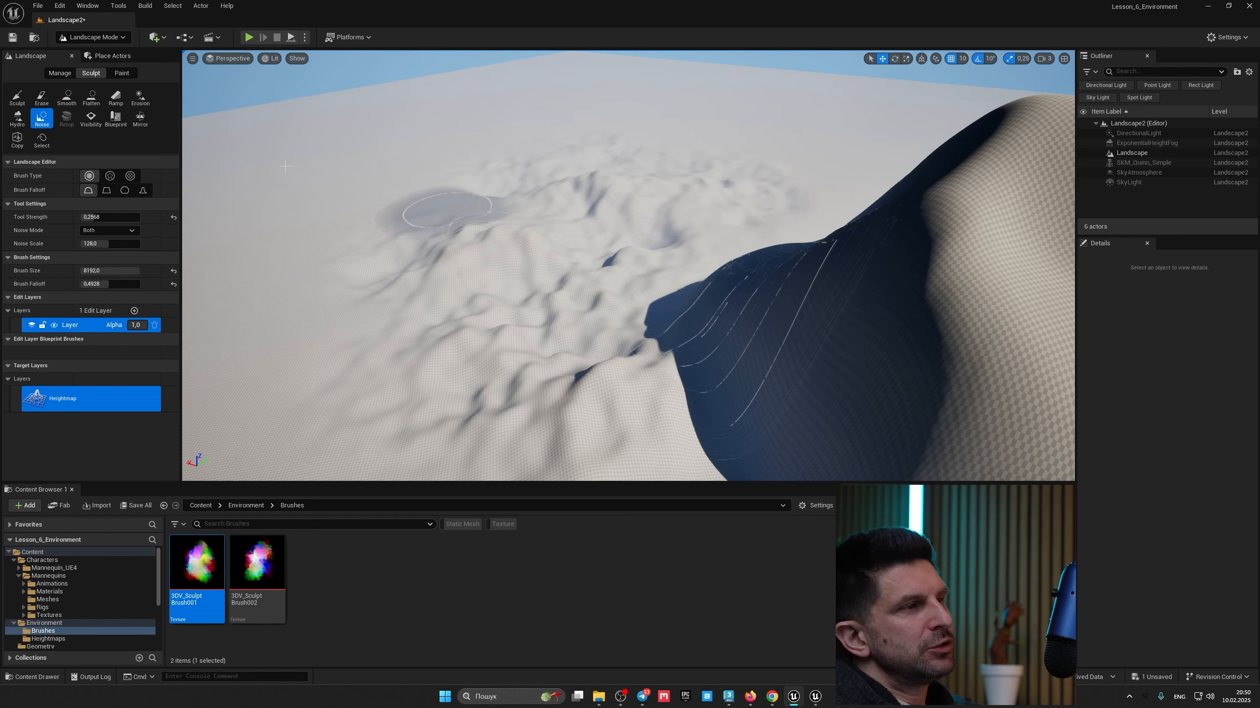
pyautogui.moveTo(717, 364)
pyautogui.mouseDown()
pyautogui.moveTo(834, 238)
pyautogui.moveTo(943, 168)
pyautogui.mouseUp()
pyautogui.moveTo(620, 293); pyautogui.dragTo(590, 296, button='right')
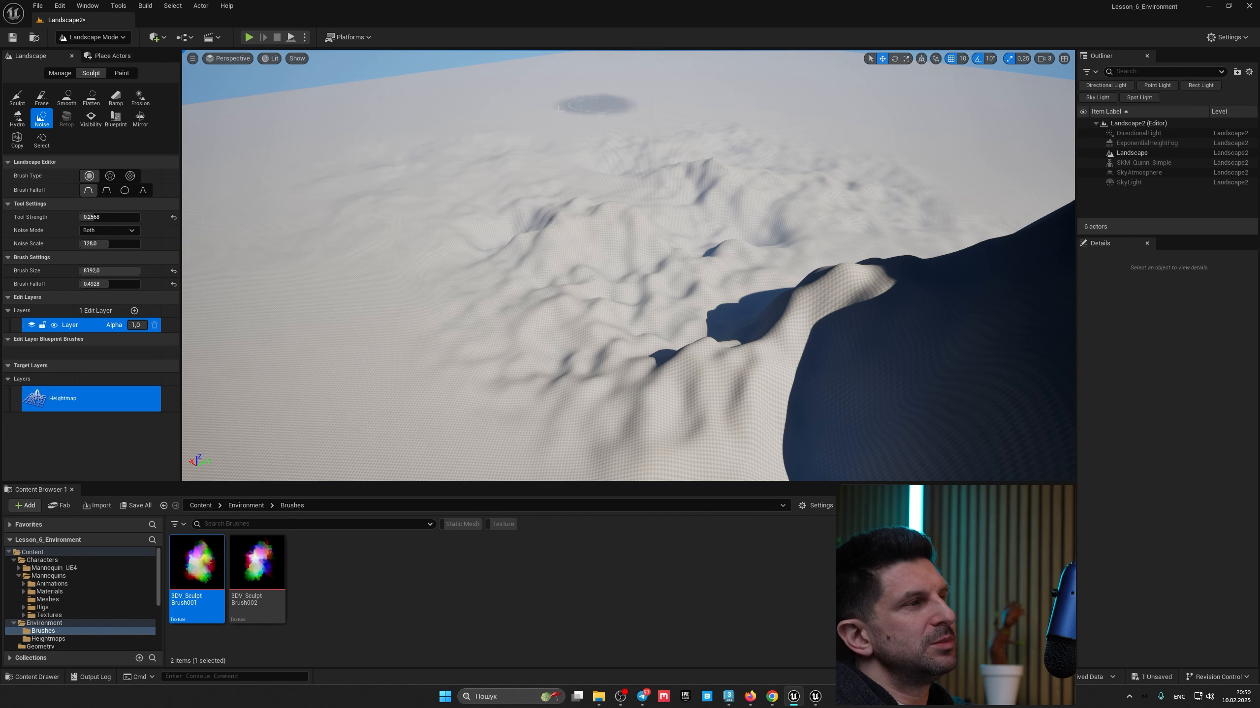
pyautogui.moveTo(270, 139); pyautogui.dragTo(203, 112, button='right')
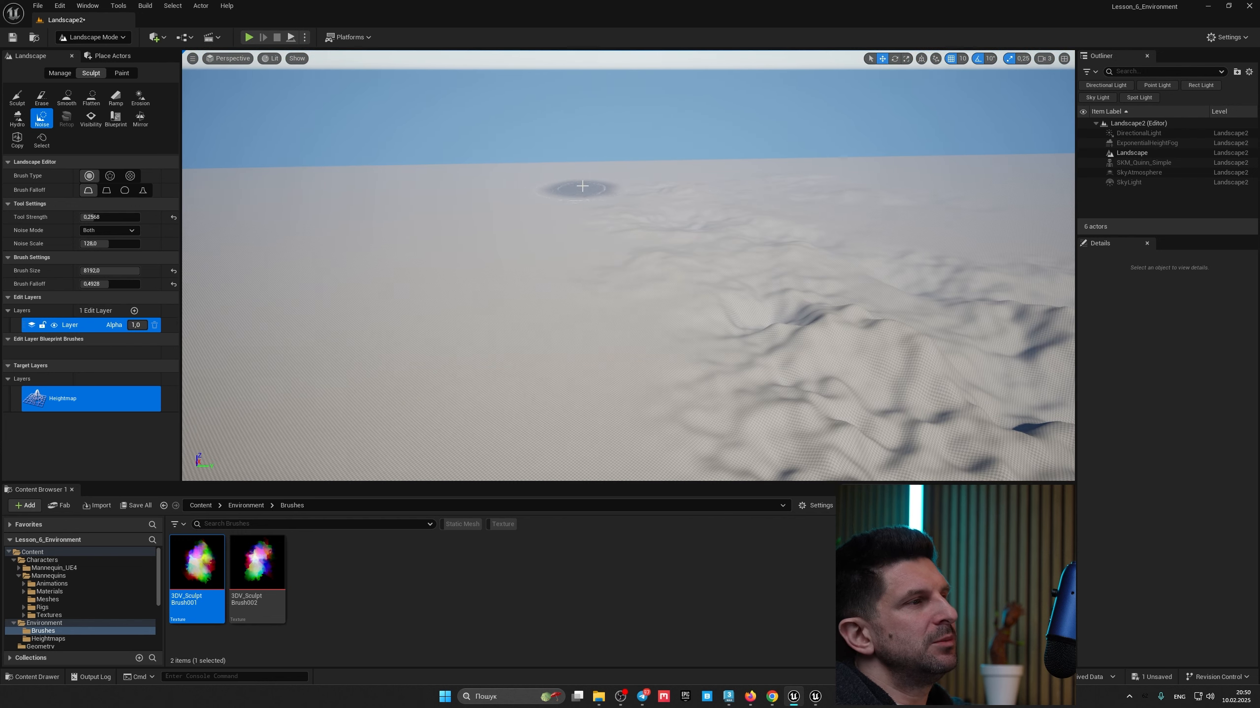
pyautogui.moveTo(401, 279)
pyautogui.mouseDown()
pyautogui.moveTo(423, 334)
pyautogui.moveTo(506, 379)
pyautogui.mouseUp()
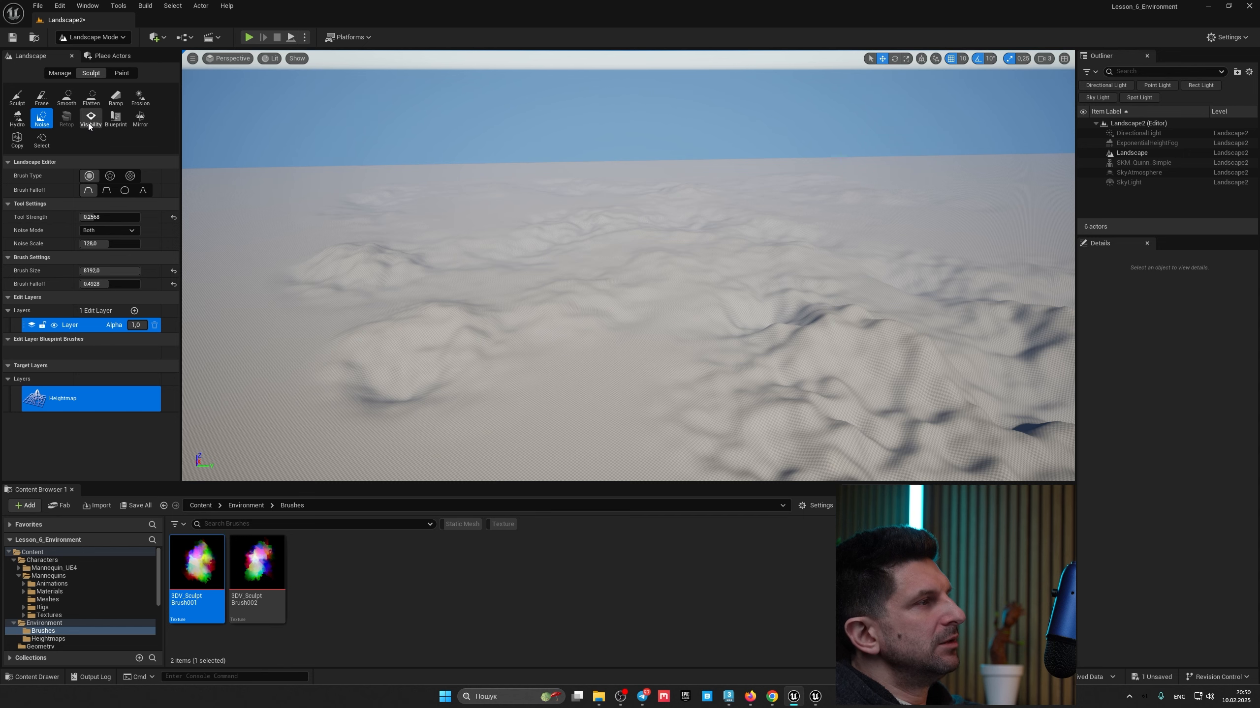
pyautogui.moveTo(498, 277)
pyautogui.mouseDown(button='right')
pyautogui.moveTo(620, 277)
pyautogui.moveTo(558, 277)
pyautogui.mouseUp(button='right')
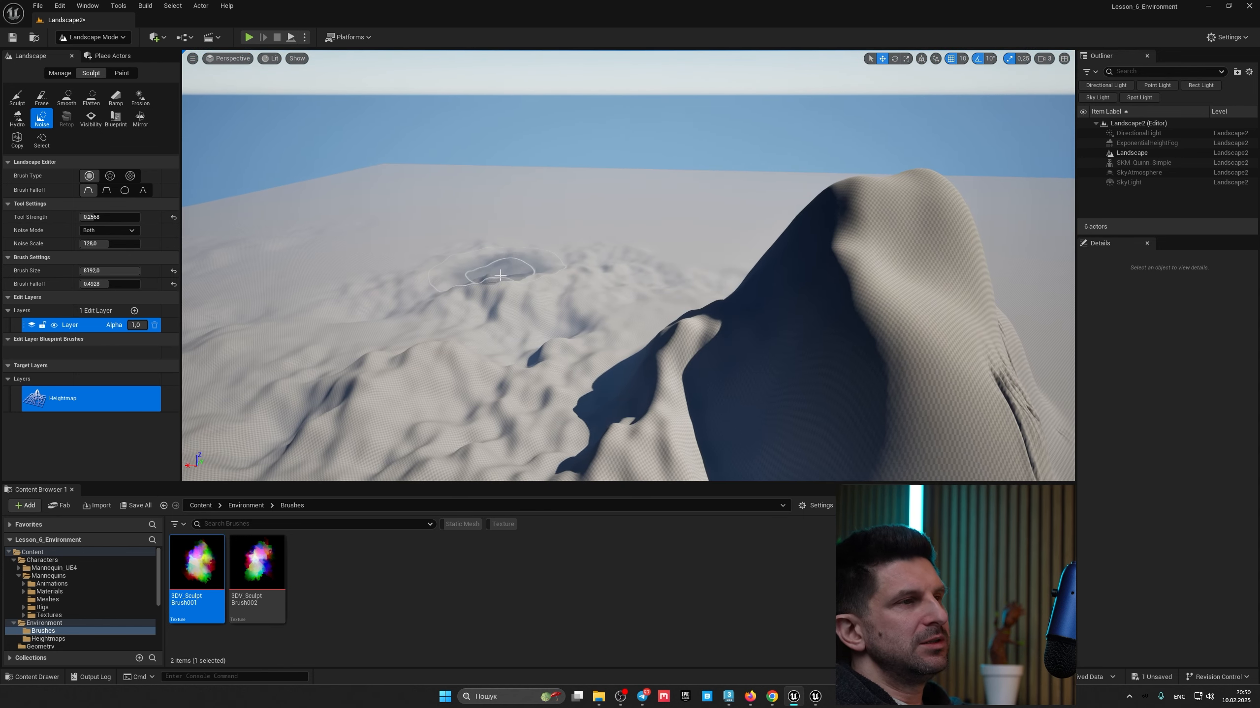
pyautogui.moveTo(479, 290)
pyautogui.mouseDown(button='right')
pyautogui.moveTo(602, 312)
pyautogui.moveTo(561, 307)
pyautogui.mouseUp(button='right')
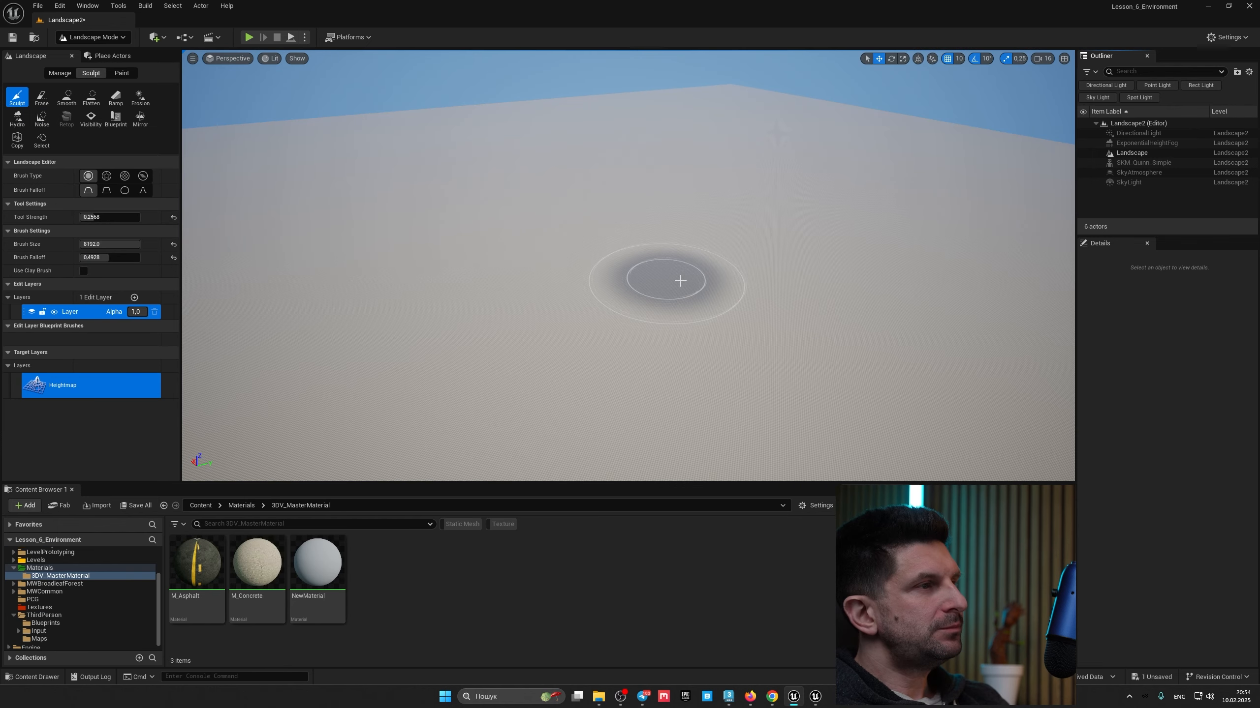
# Step: Open the Splines tool in Manage mode and add a Landscape Edit Layer Splines edit layer
pyautogui.press('w')
pyautogui.moveTo(680, 281)
pyautogui.mouseDown(button='right')
pyautogui.moveTo(681, 303)
pyautogui.moveTo(687, 281)
pyautogui.mouseUp(button='right')
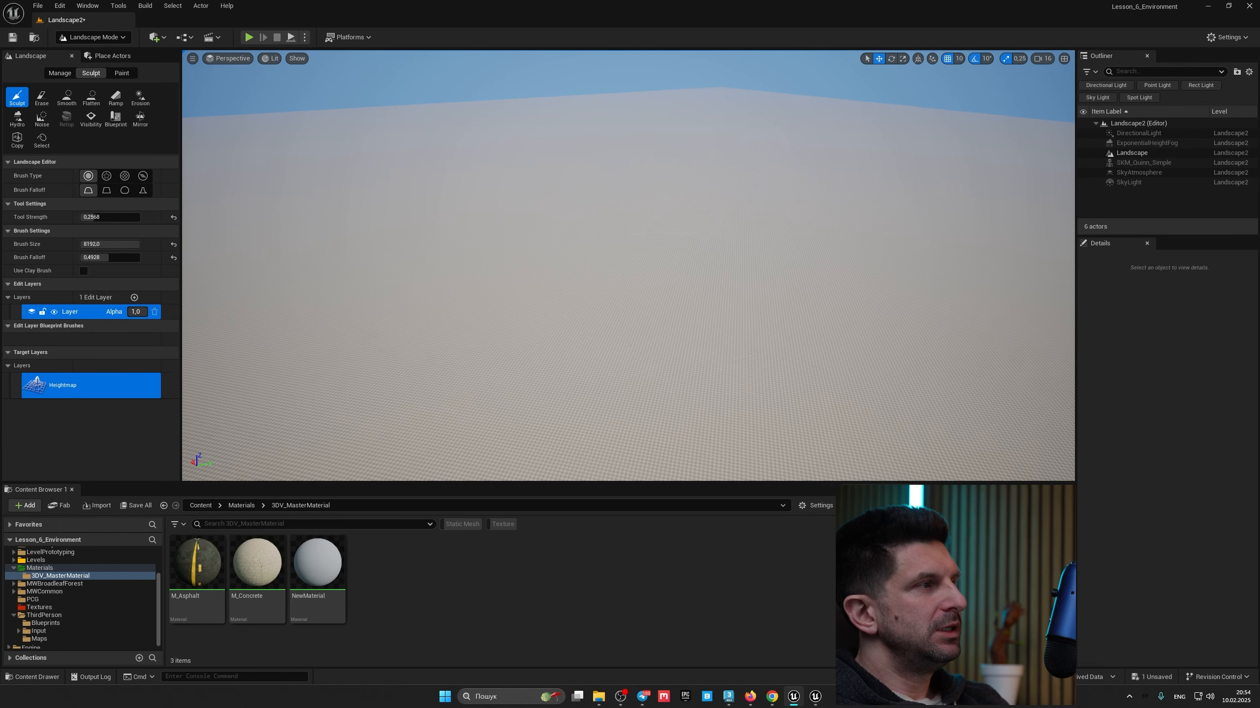
pyautogui.click(62, 75)
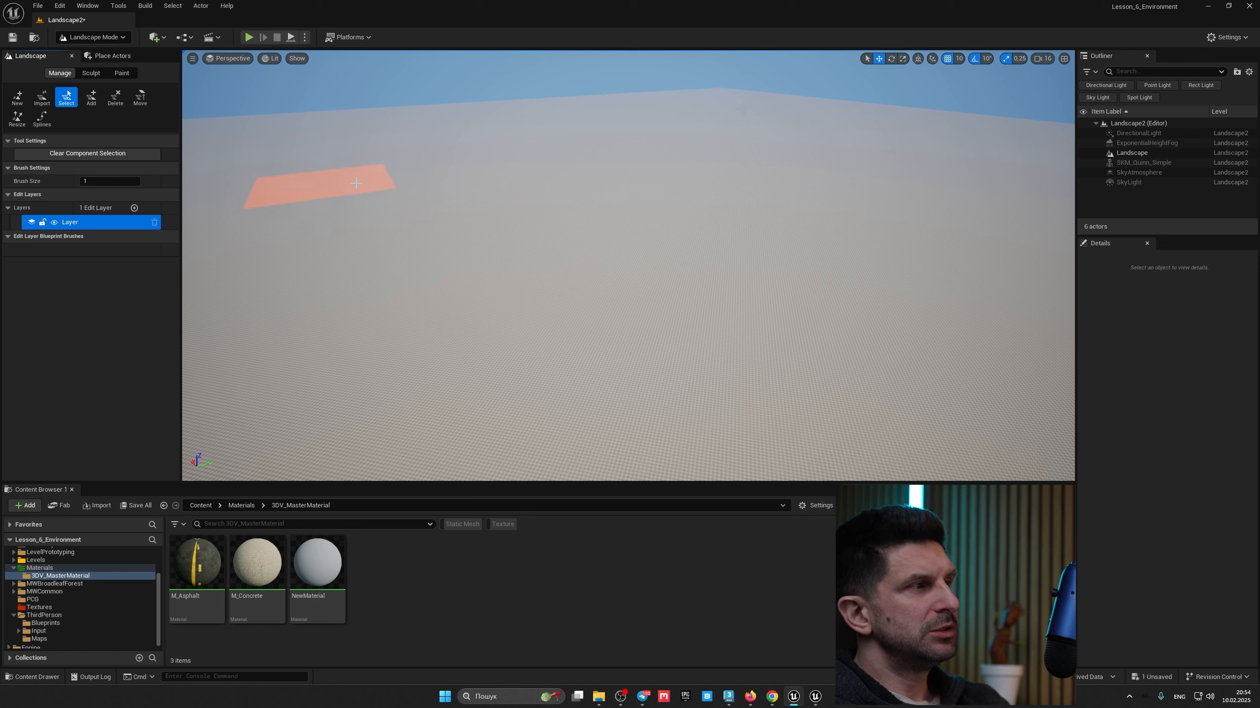
pyautogui.click(44, 119)
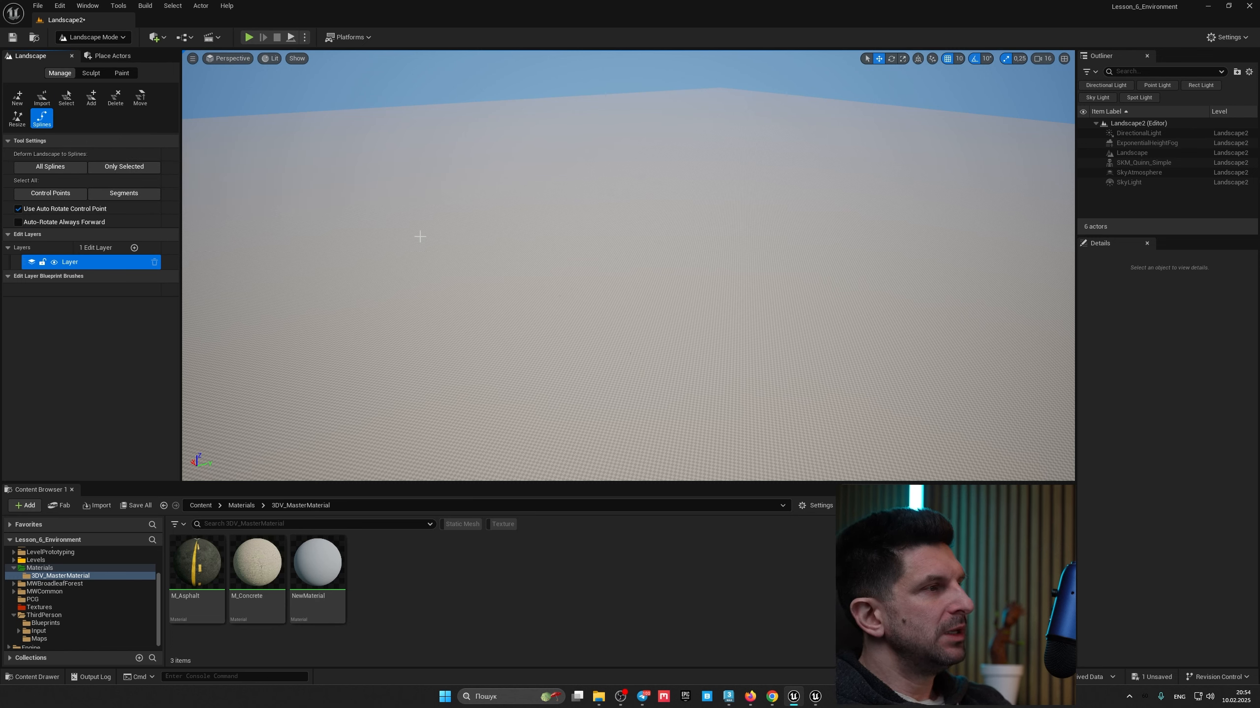
pyautogui.click(135, 248)
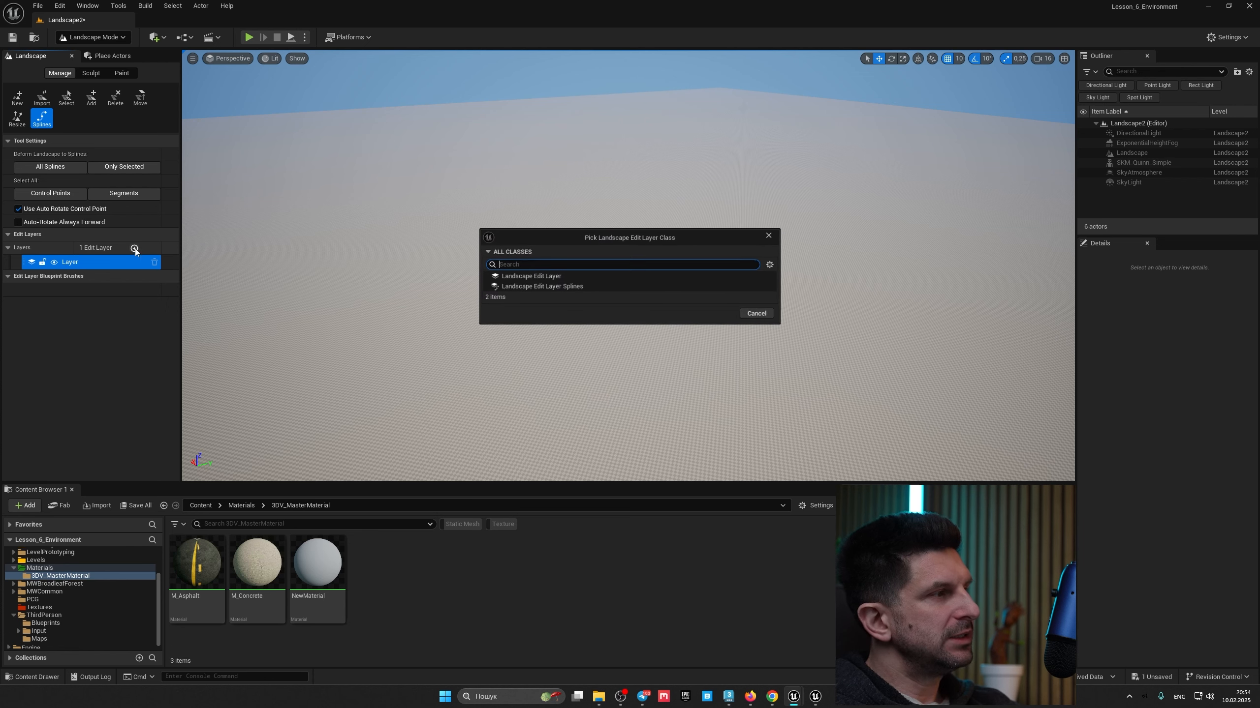
pyautogui.click(568, 288)
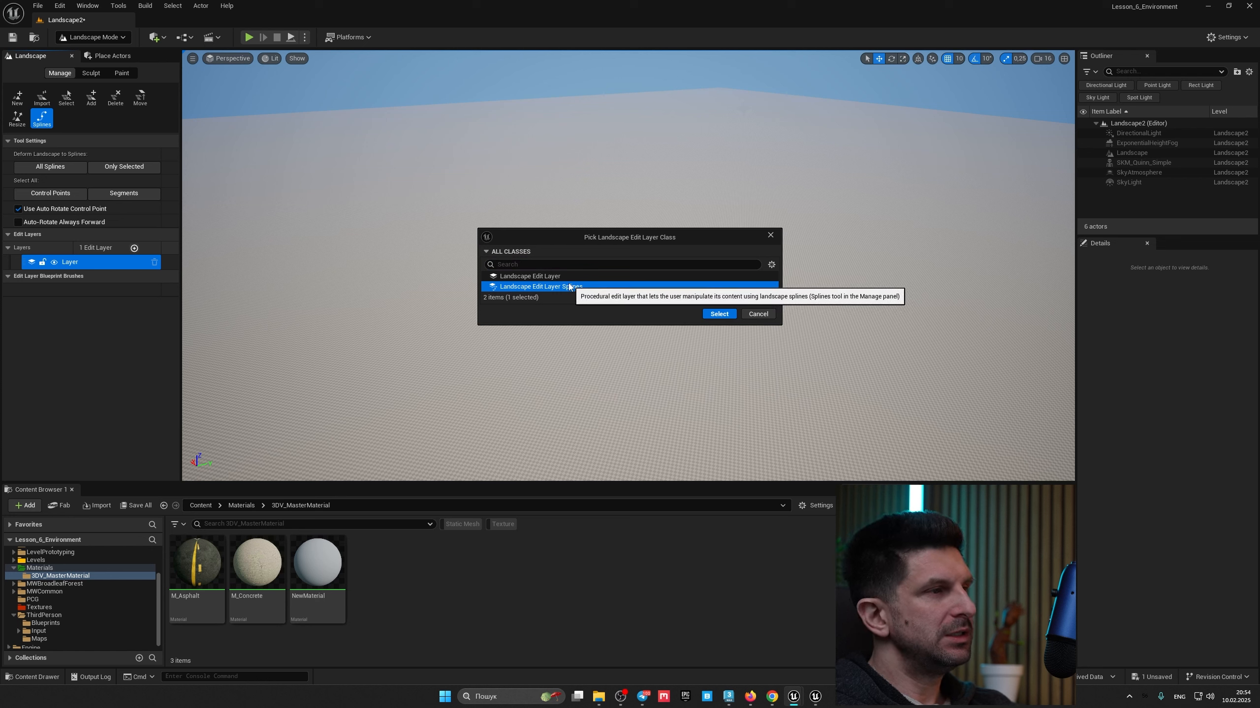
pyautogui.click(719, 315)
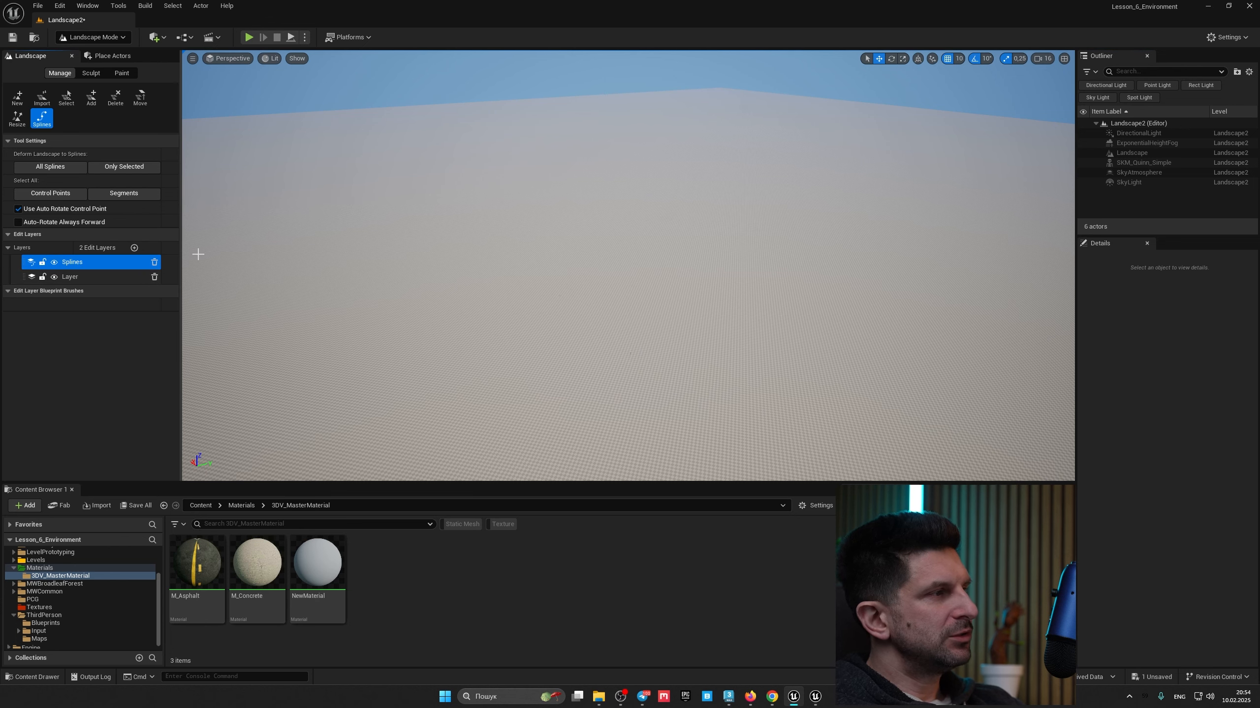
# Step: Place the first two spline control points to create a straight spline segment across the landscape
pyautogui.moveTo(411, 230); pyautogui.dragTo(410, 230, button='right')
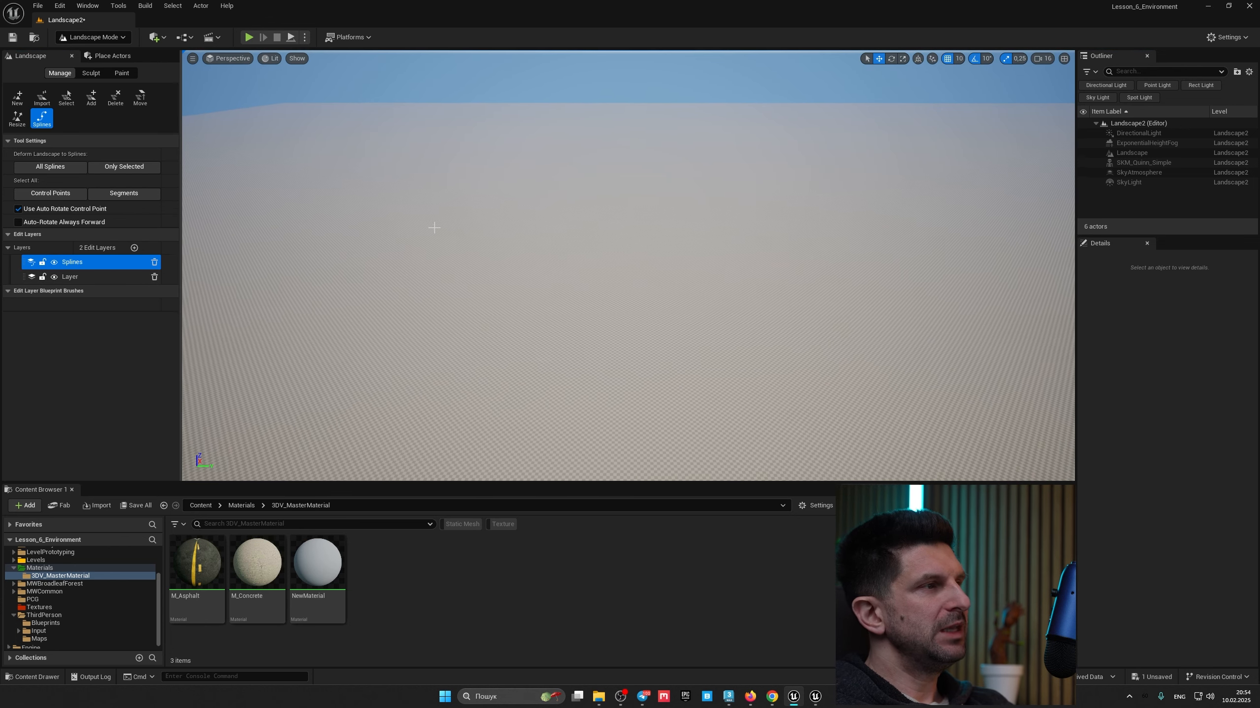
pyautogui.keyDown('ctrl'); pyautogui.click(342, 217); pyautogui.keyUp('ctrl')
pyautogui.moveTo(341, 217); pyautogui.dragTo(389, 236, button='right')
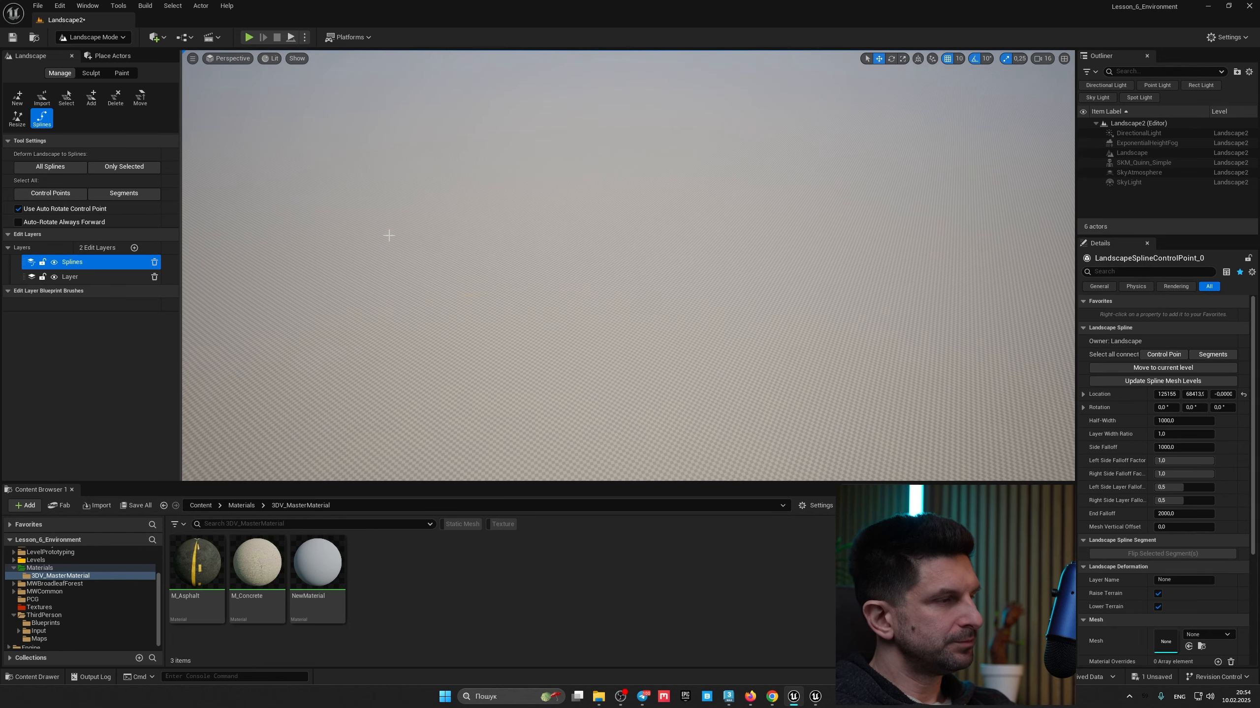
pyautogui.moveTo(818, 236); pyautogui.dragTo(818, 236, button='right')
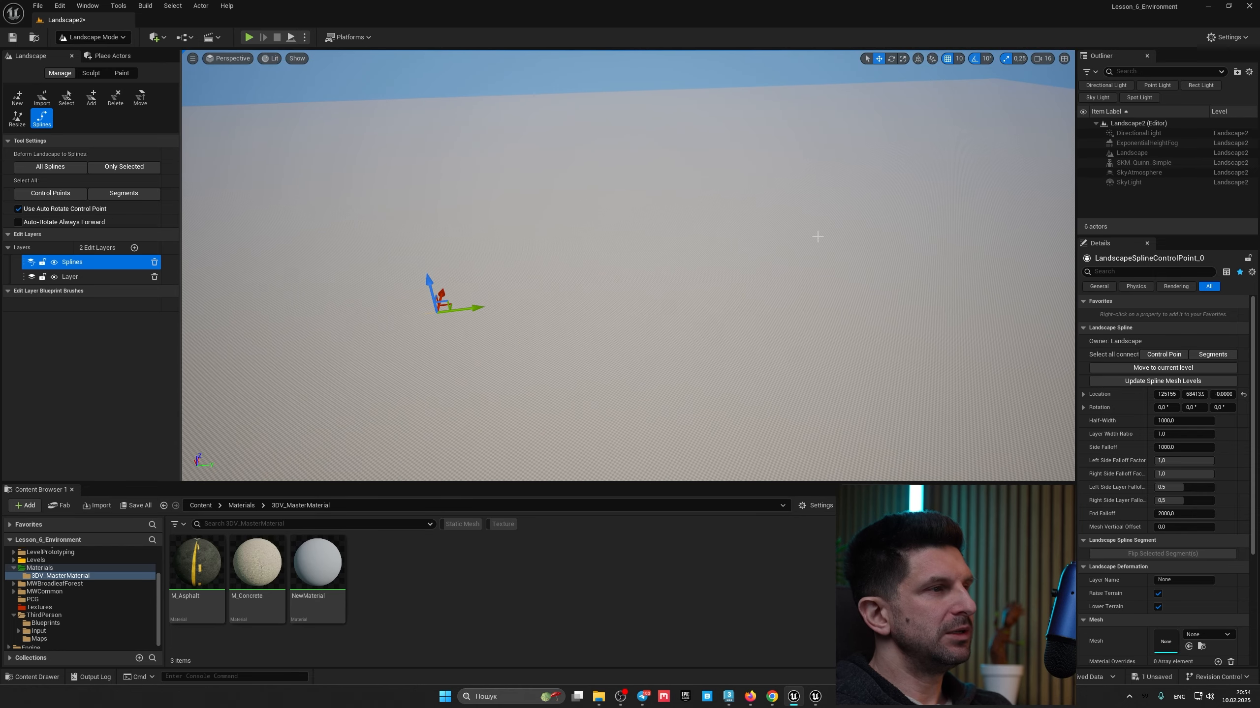
pyautogui.keyDown('ctrl'); pyautogui.click(877, 198); pyautogui.keyUp('ctrl')
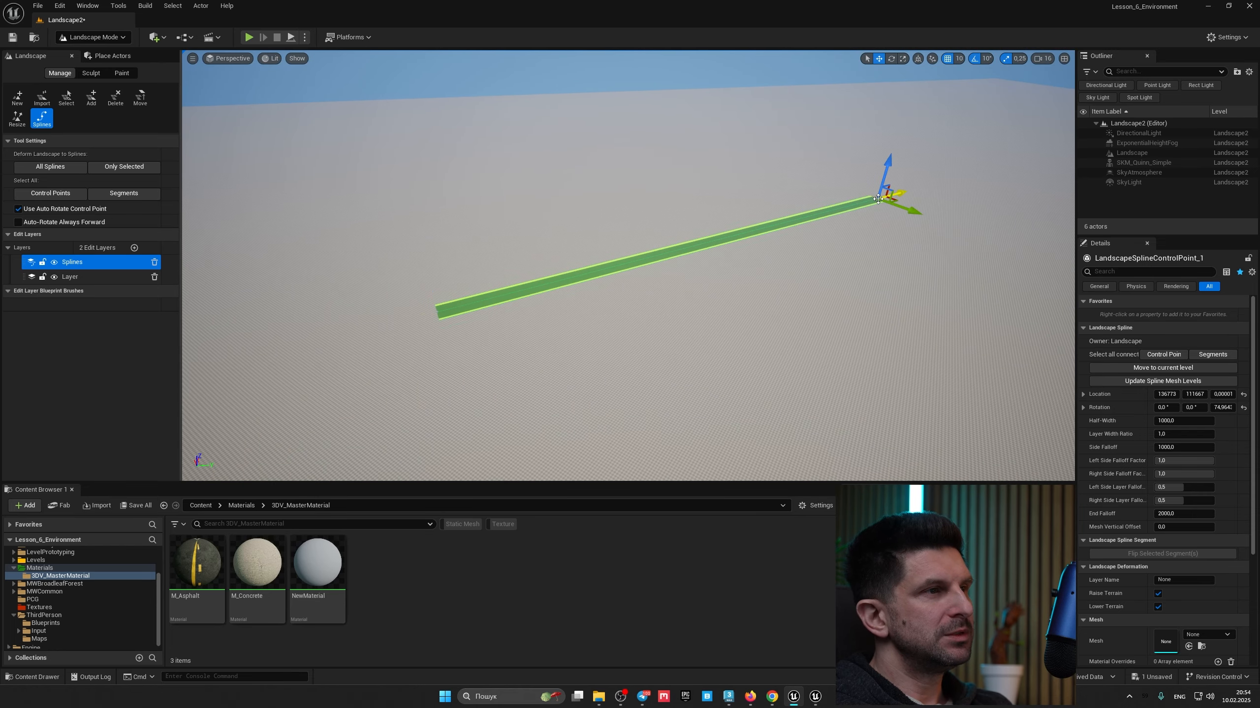
# Step: Extend the spline with several more control points into a long winding path
pyautogui.moveTo(829, 228); pyautogui.dragTo(879, 229, button='right')
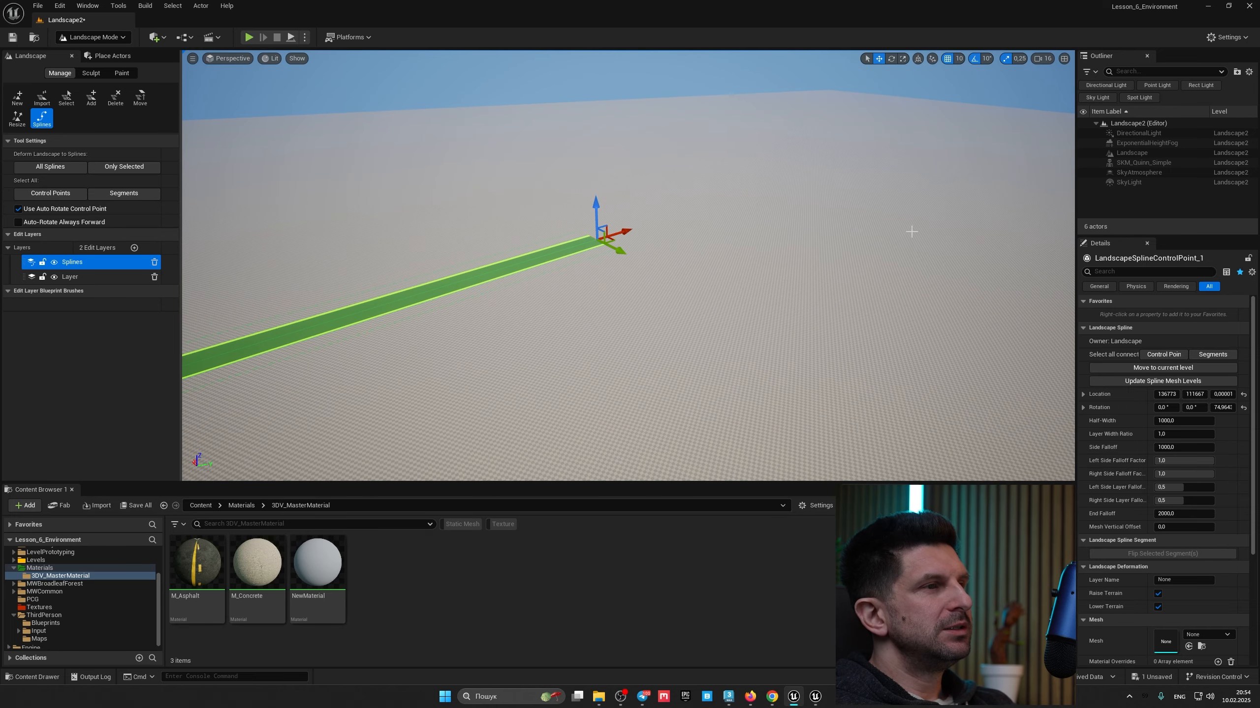
pyautogui.keyDown('ctrl'); pyautogui.click(881, 271); pyautogui.keyUp('ctrl')
pyautogui.moveTo(864, 290); pyautogui.dragTo(864, 290, button='right')
pyautogui.keyDown('ctrl'); pyautogui.click(843, 287); pyautogui.keyUp('ctrl')
pyautogui.keyDown('ctrl'); pyautogui.click(1024, 127); pyautogui.keyUp('ctrl')
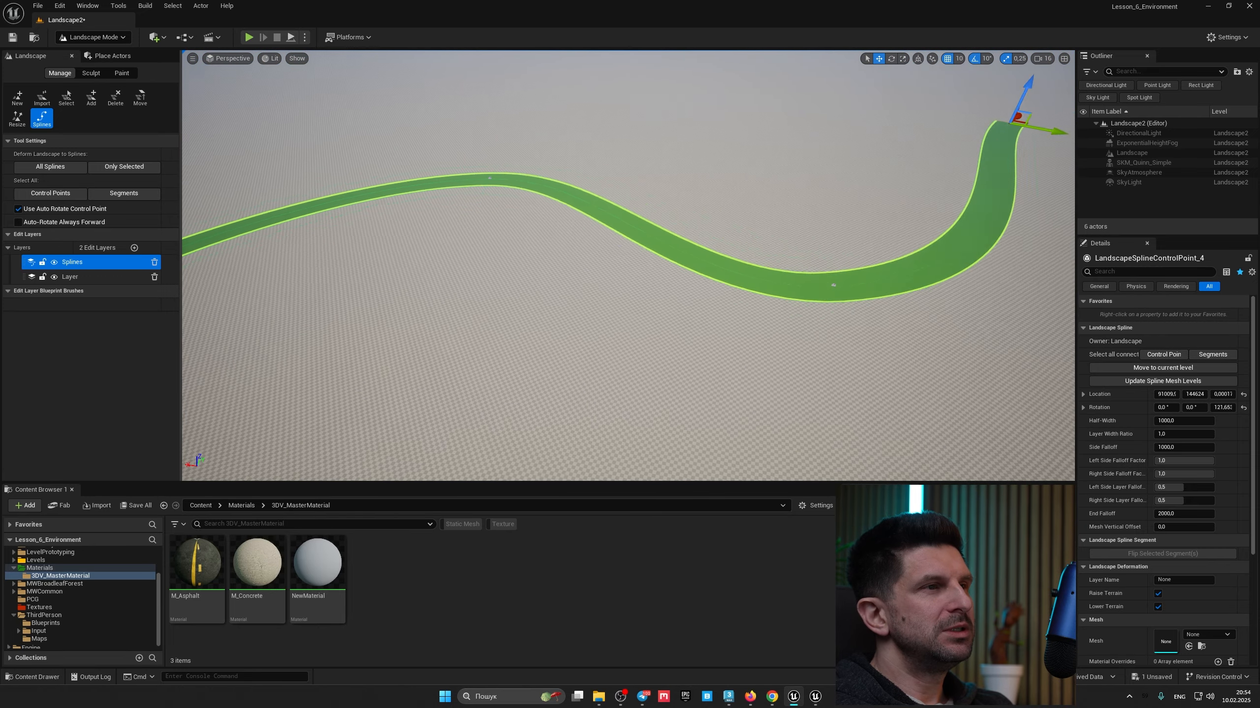
pyautogui.moveTo(830, 203); pyautogui.dragTo(830, 203, button='right')
pyautogui.keyDown('ctrl'); pyautogui.click(689, 209); pyautogui.keyUp('ctrl')
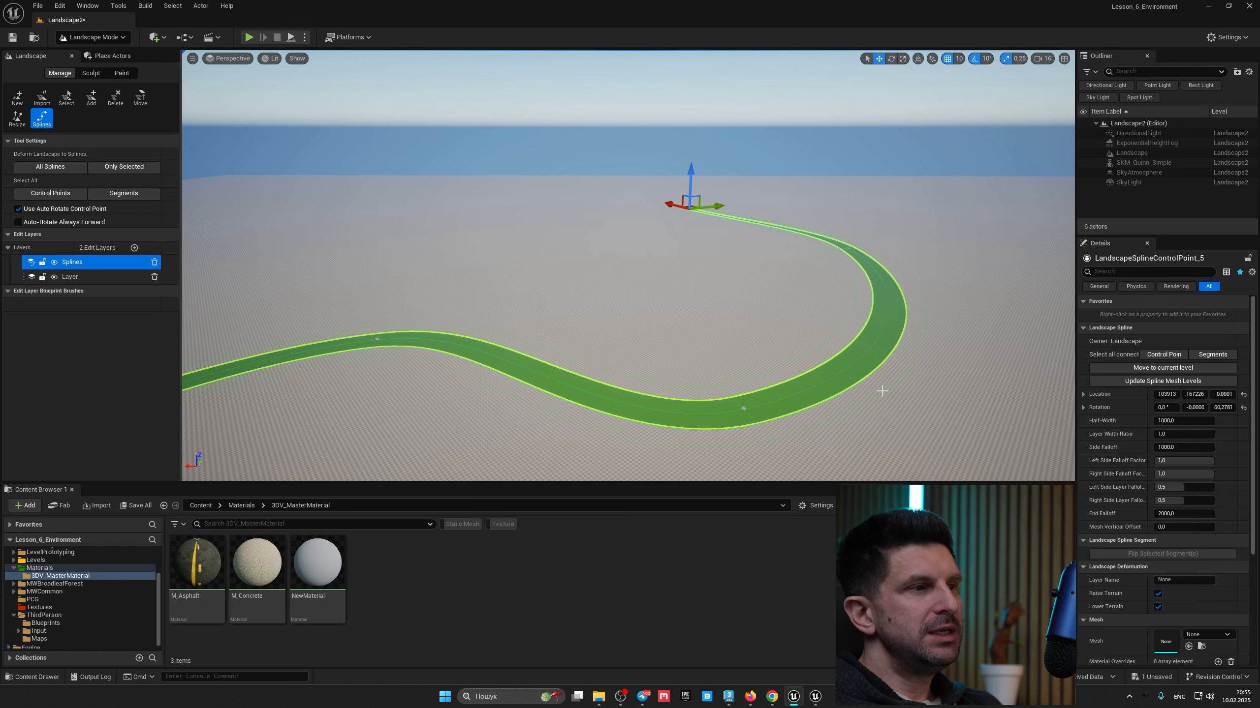
# Step: Inspect the winding spline from different angles and select one of its control points
pyautogui.moveTo(882, 391); pyautogui.dragTo(881, 391, button='right')
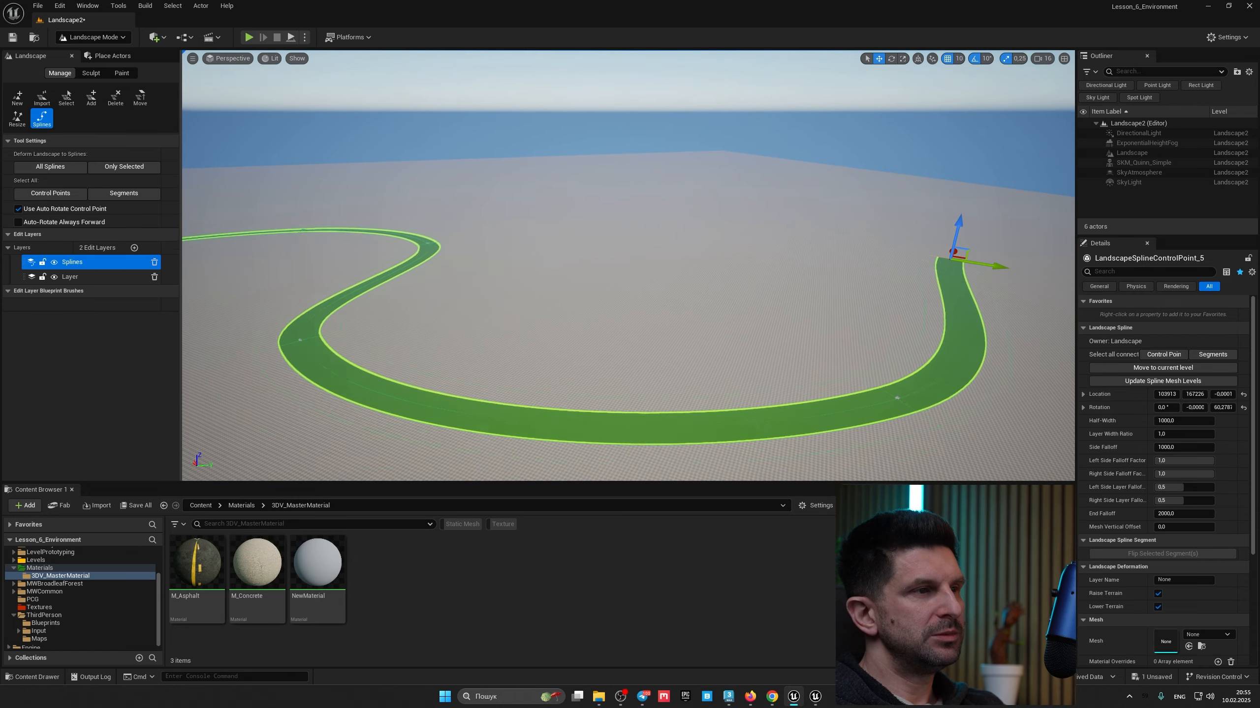
pyautogui.moveTo(813, 372); pyautogui.dragTo(813, 372, button='right')
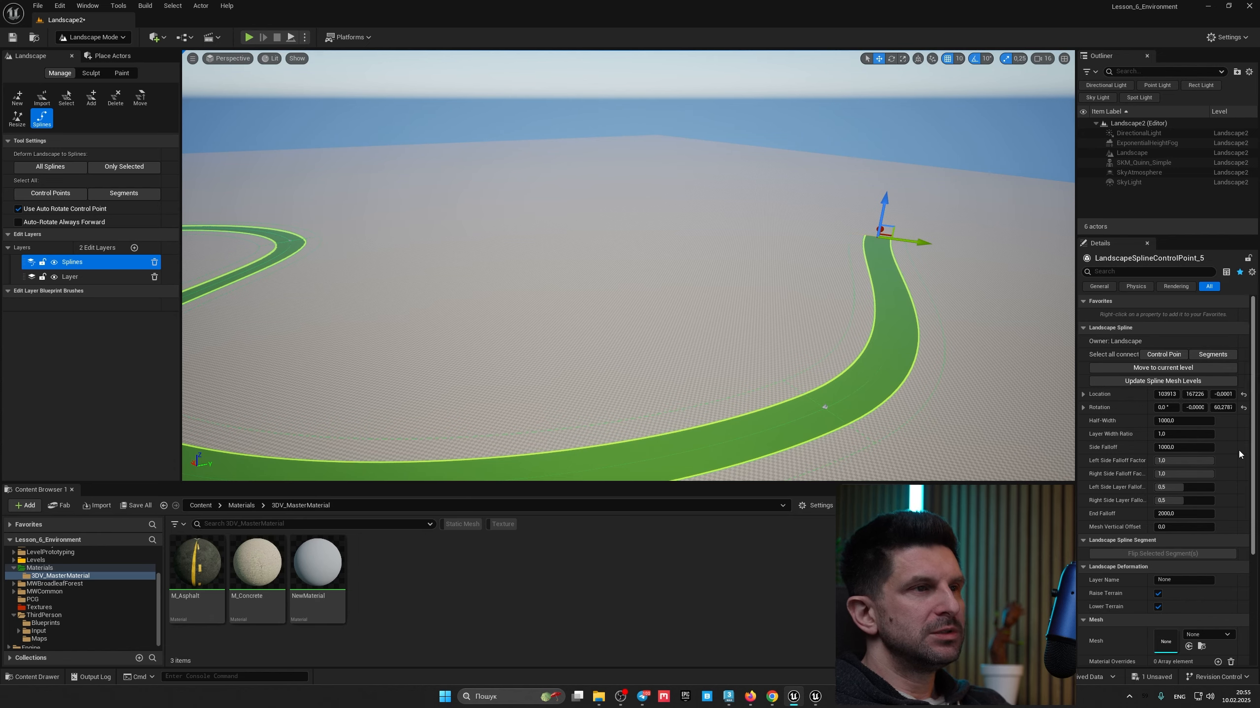
pyautogui.moveTo(996, 340); pyautogui.dragTo(996, 339, button='right')
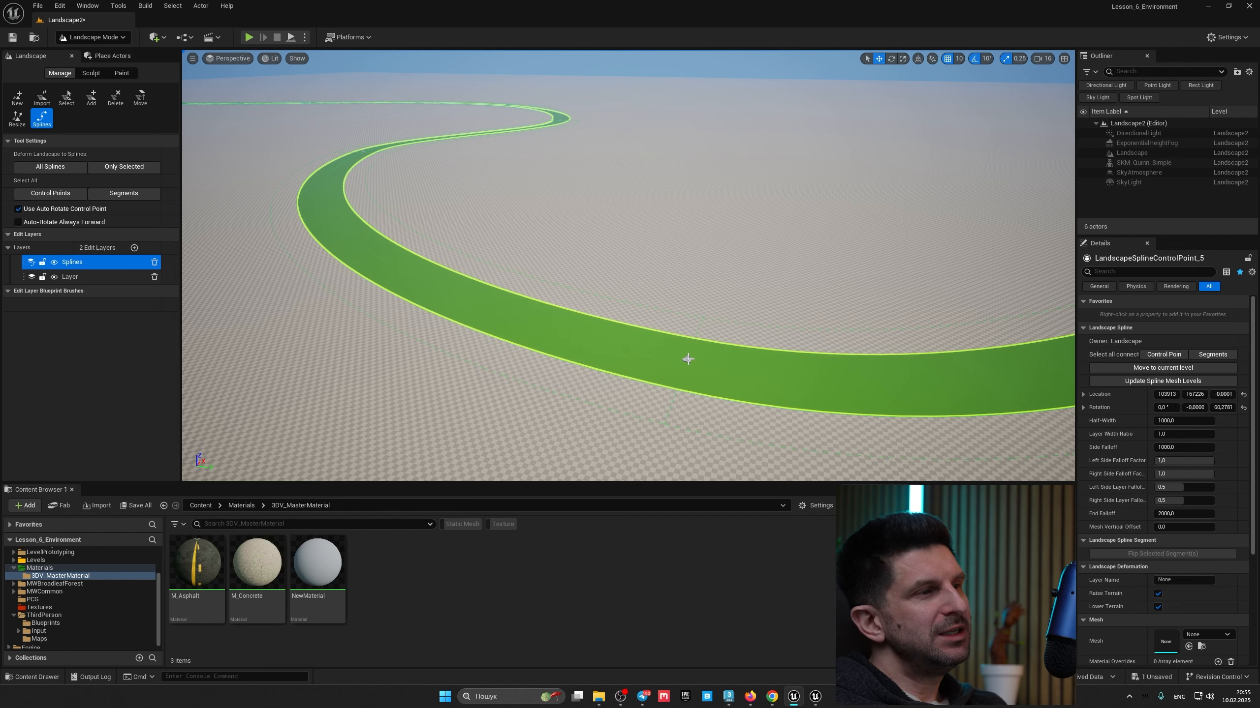
pyautogui.moveTo(996, 339); pyautogui.dragTo(996, 340, button='right')
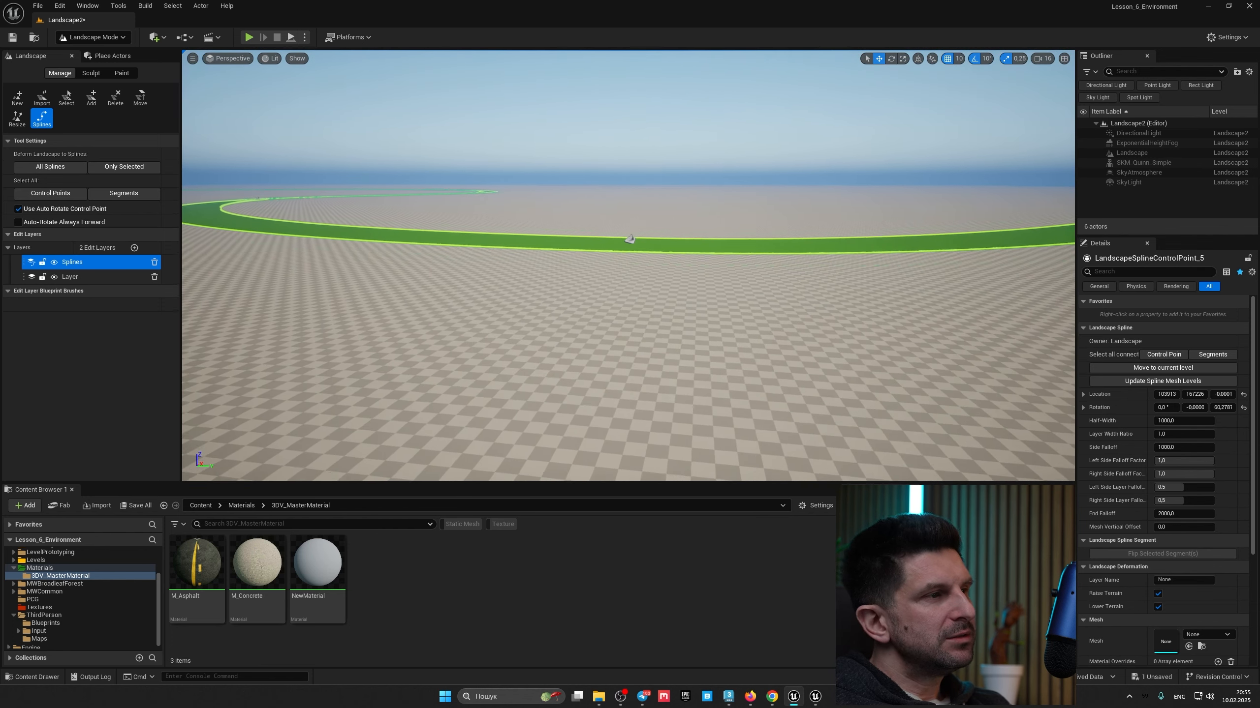
pyautogui.press('w')
pyautogui.moveTo(642, 303); pyautogui.dragTo(643, 303, button='right')
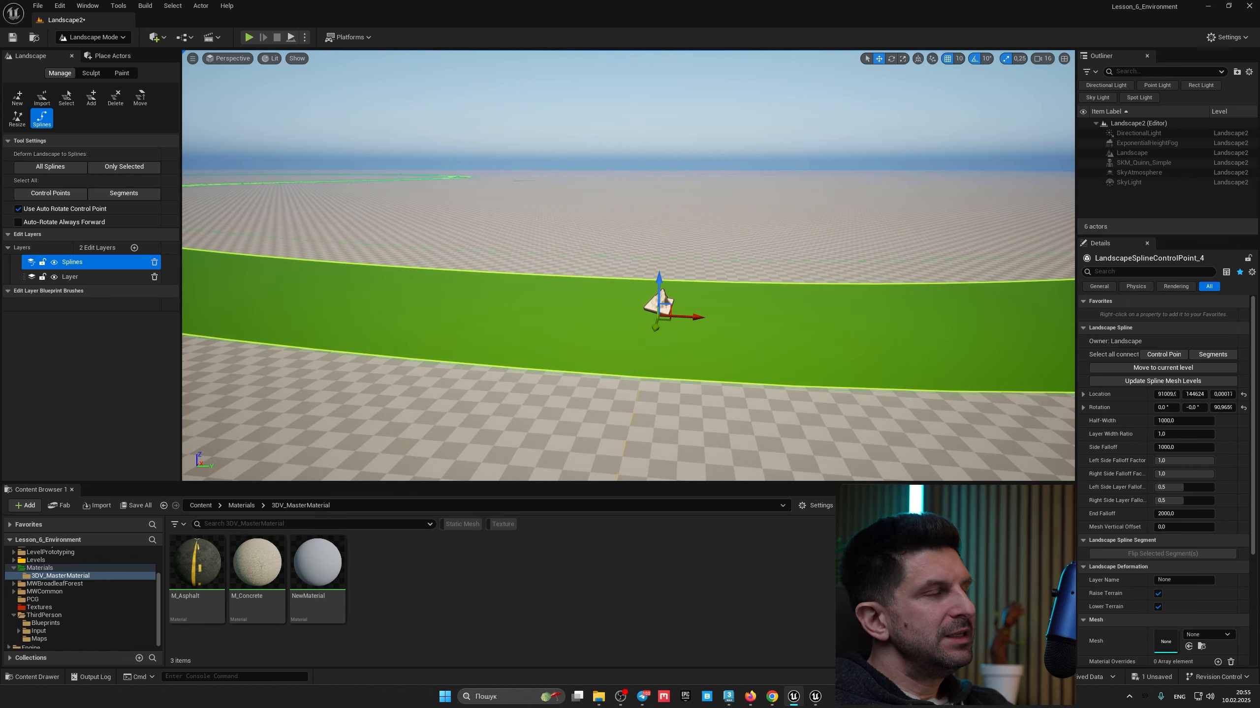
pyautogui.press('s')
pyautogui.moveTo(554, 304); pyautogui.dragTo(554, 304, button='right')
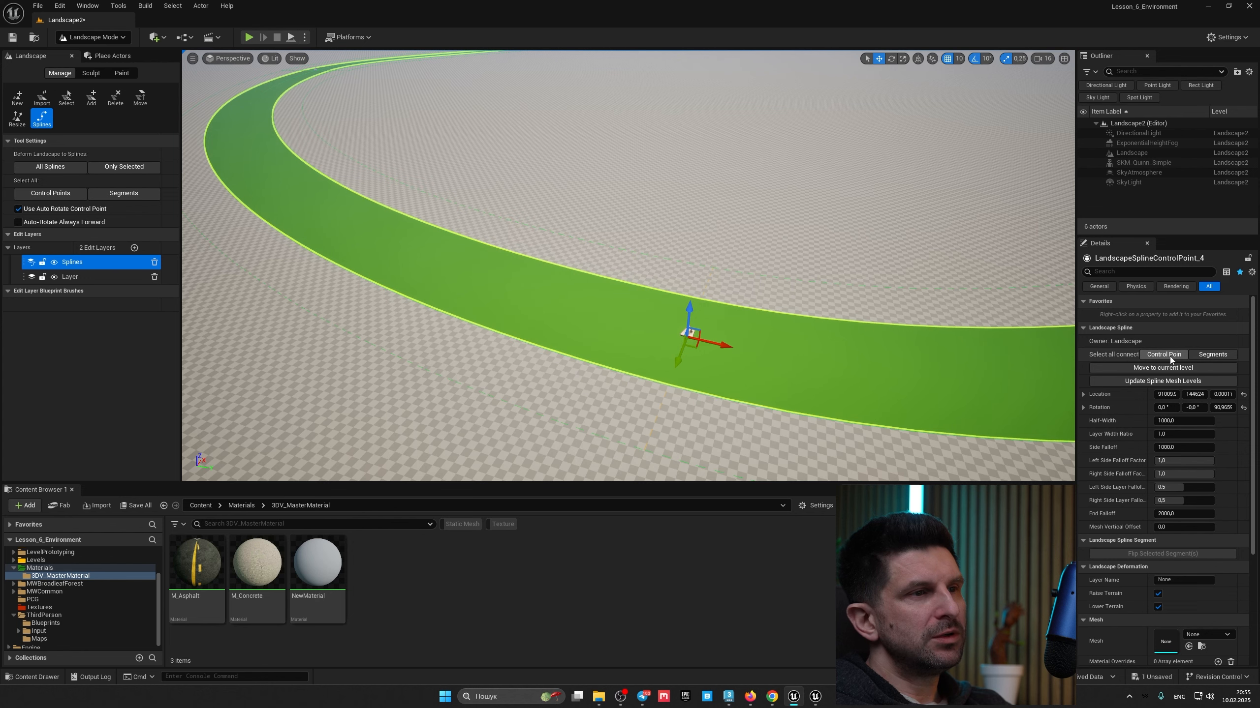
# Step: Select all connected control points of the spline and set their Half-Width to 300
pyautogui.click(1212, 354)
pyautogui.moveTo(683, 332); pyautogui.dragTo(684, 332, button='right')
pyautogui.moveTo(375, 206); pyautogui.dragTo(375, 206, button='right')
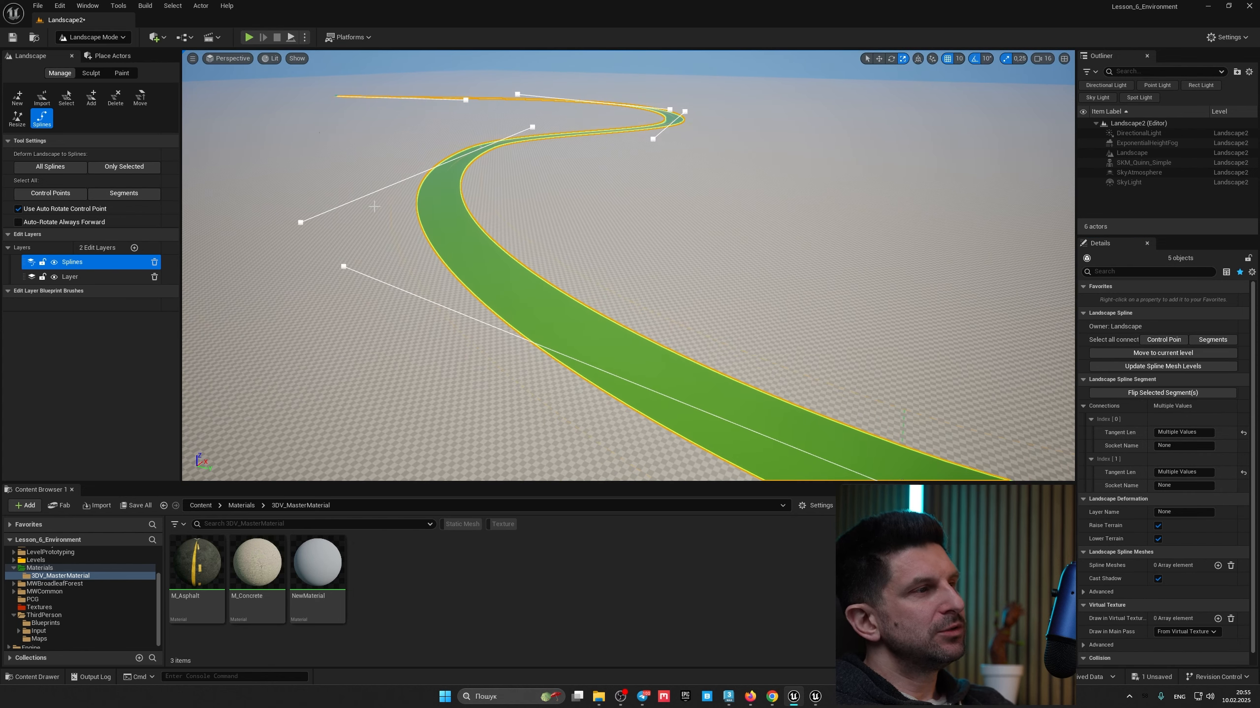
pyautogui.moveTo(751, 327); pyautogui.dragTo(751, 327, button='right')
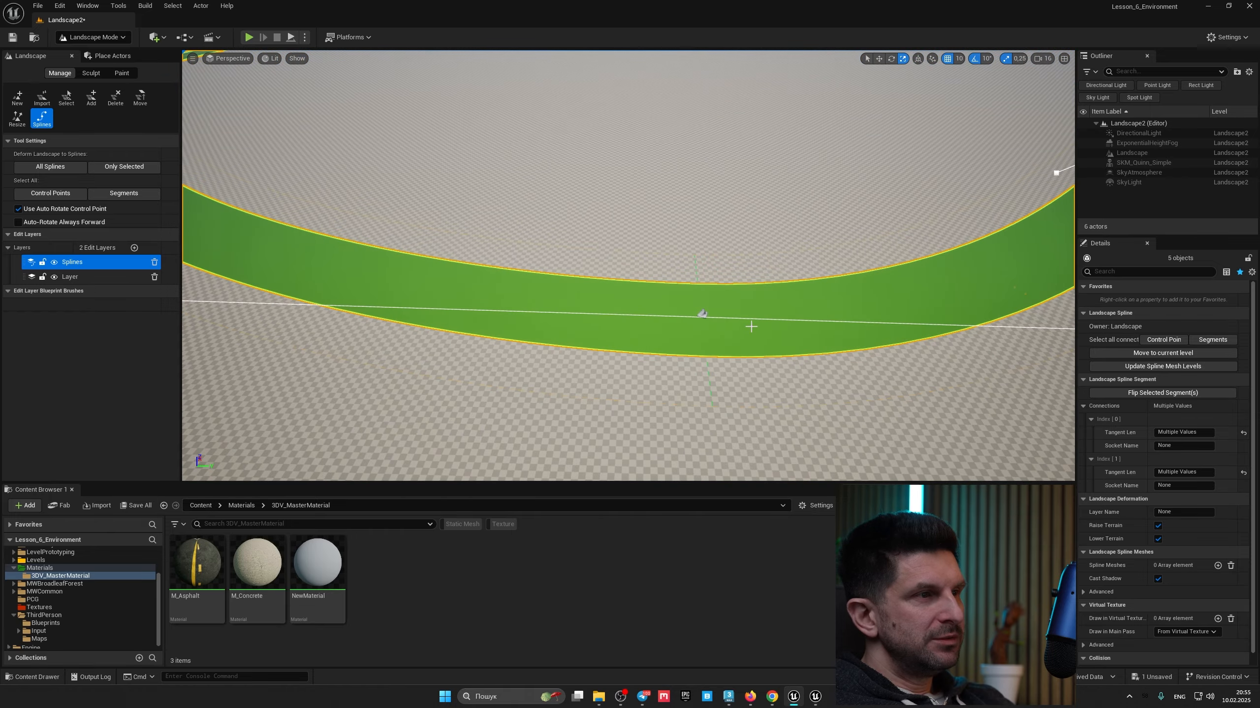
pyautogui.click(1153, 341)
pyautogui.moveTo(709, 310); pyautogui.dragTo(709, 310, button='right')
pyautogui.moveTo(599, 329); pyautogui.dragTo(607, 321, button='right')
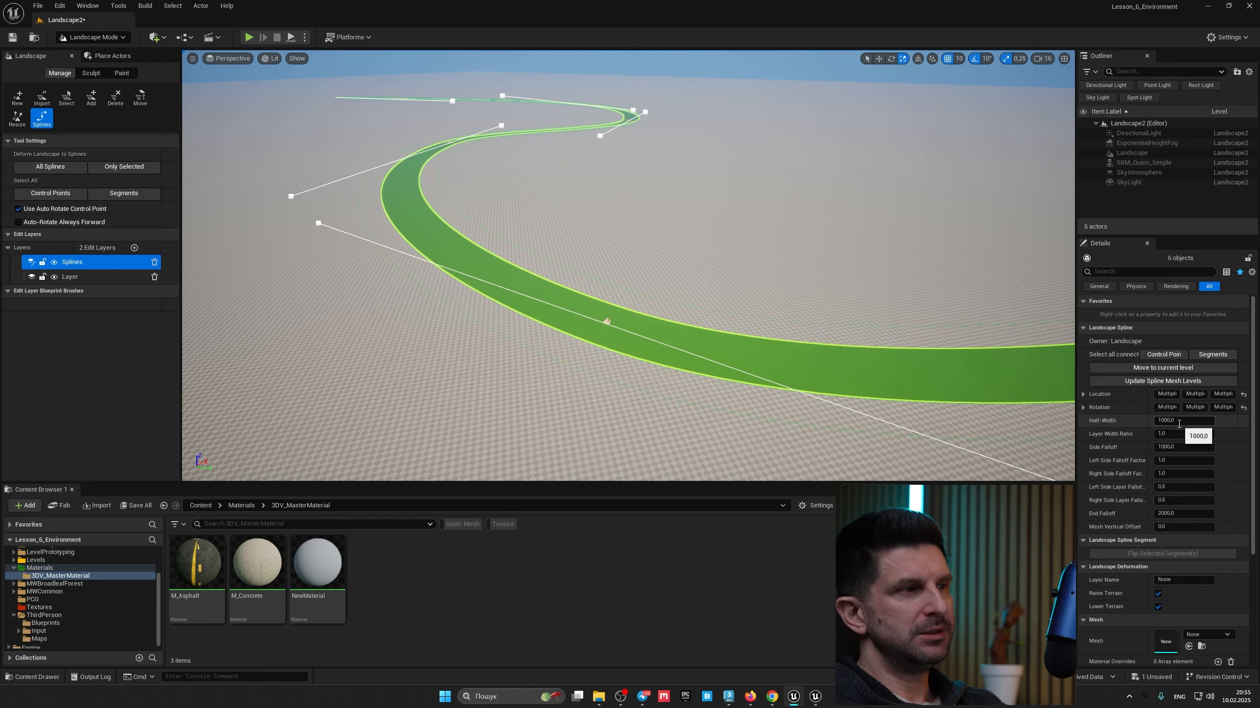
pyautogui.moveTo(774, 297); pyautogui.dragTo(709, 319, button='right')
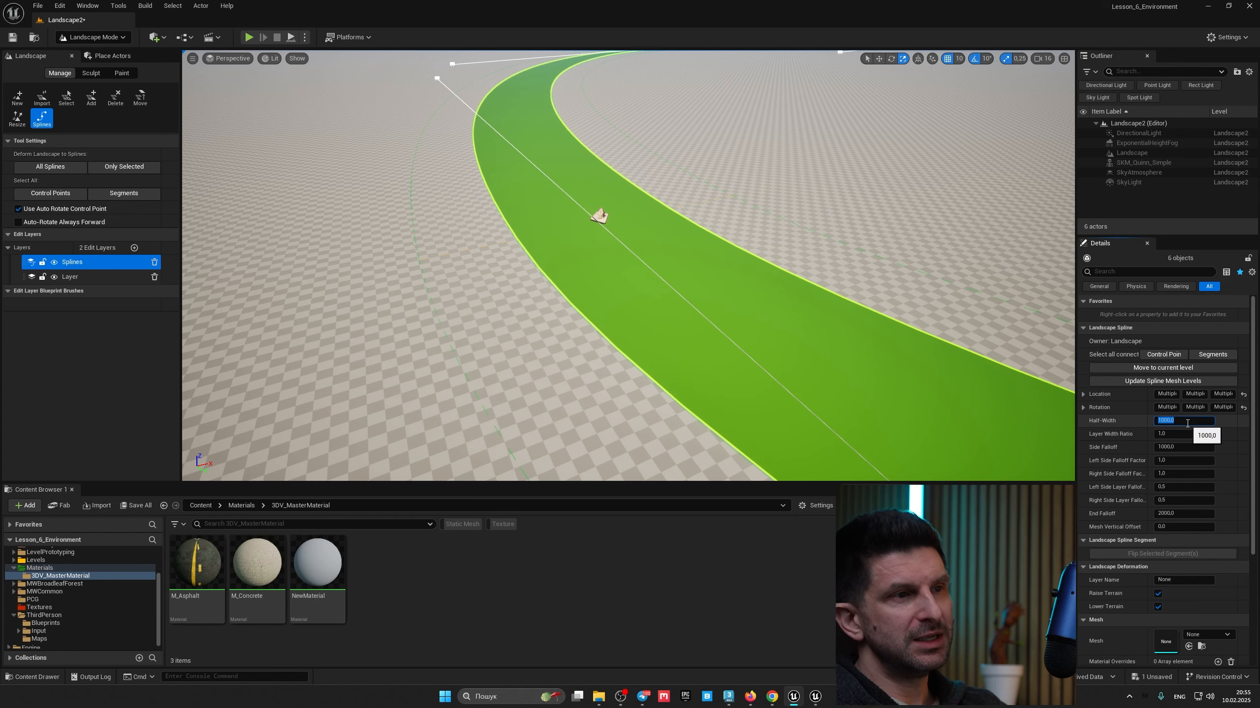
pyautogui.moveTo(656, 336); pyautogui.dragTo(684, 340, button='right')
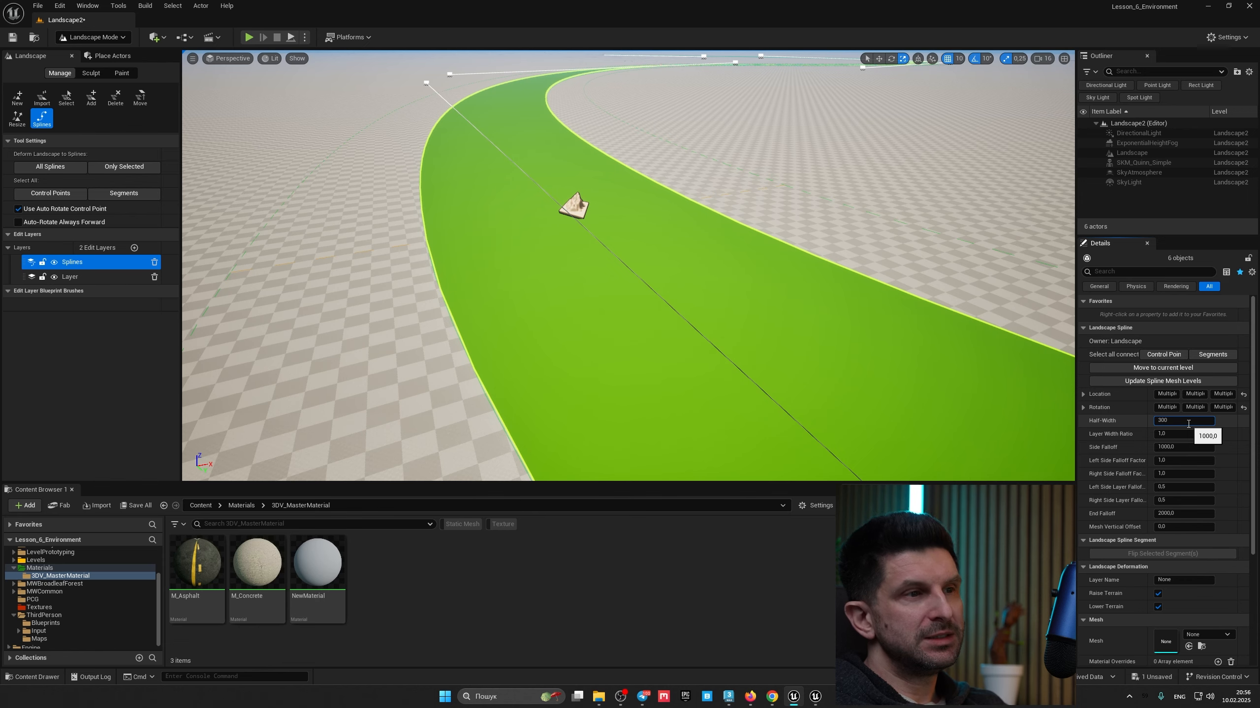
pyautogui.press('Return')
# Step: Try widening a single control point's Half-Width by dragging its value, then undo the change
pyautogui.moveTo(704, 308); pyautogui.dragTo(689, 278, button='right')
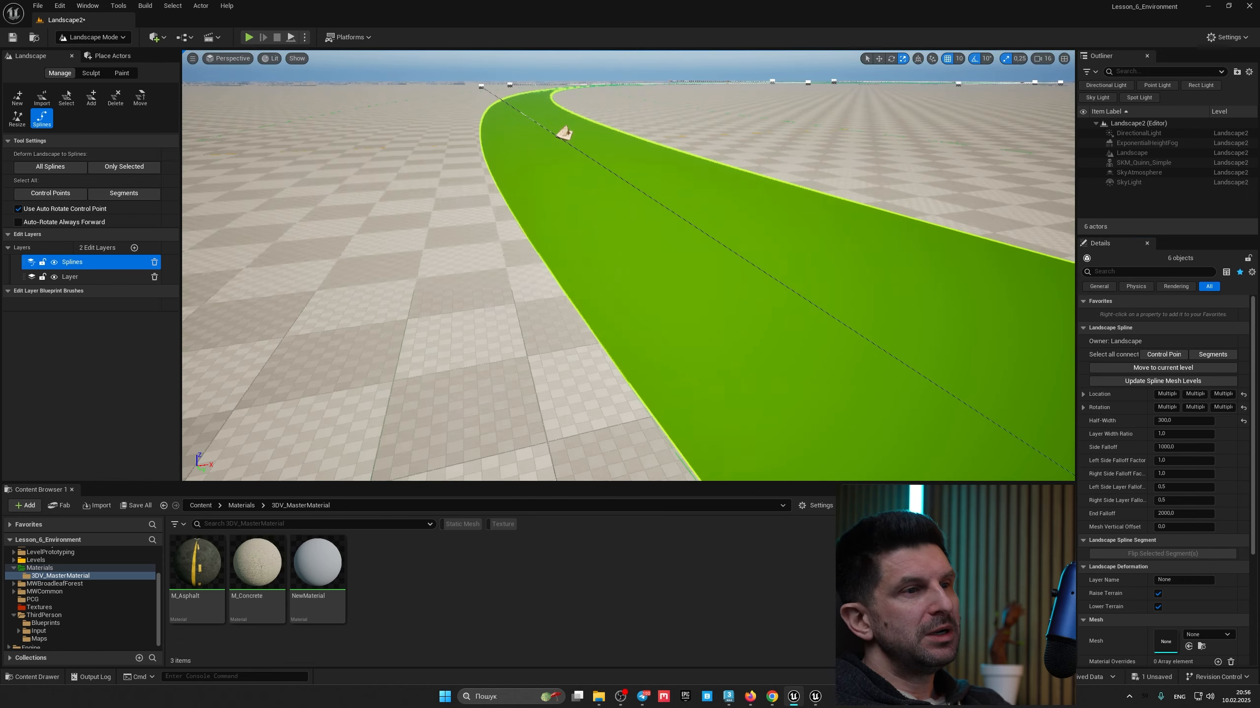
pyautogui.moveTo(649, 208); pyautogui.dragTo(801, 199, button='right')
pyautogui.scroll(-2, 649, 237)
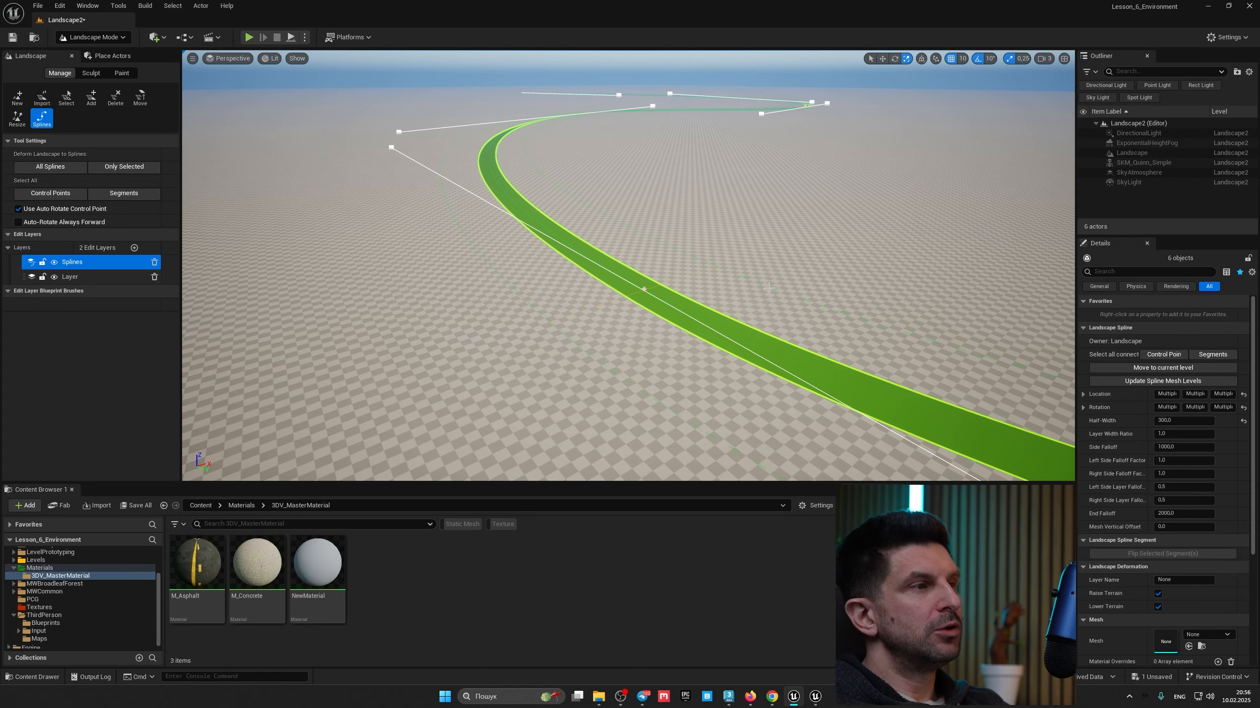
pyautogui.moveTo(769, 288); pyautogui.dragTo(660, 307, button='right')
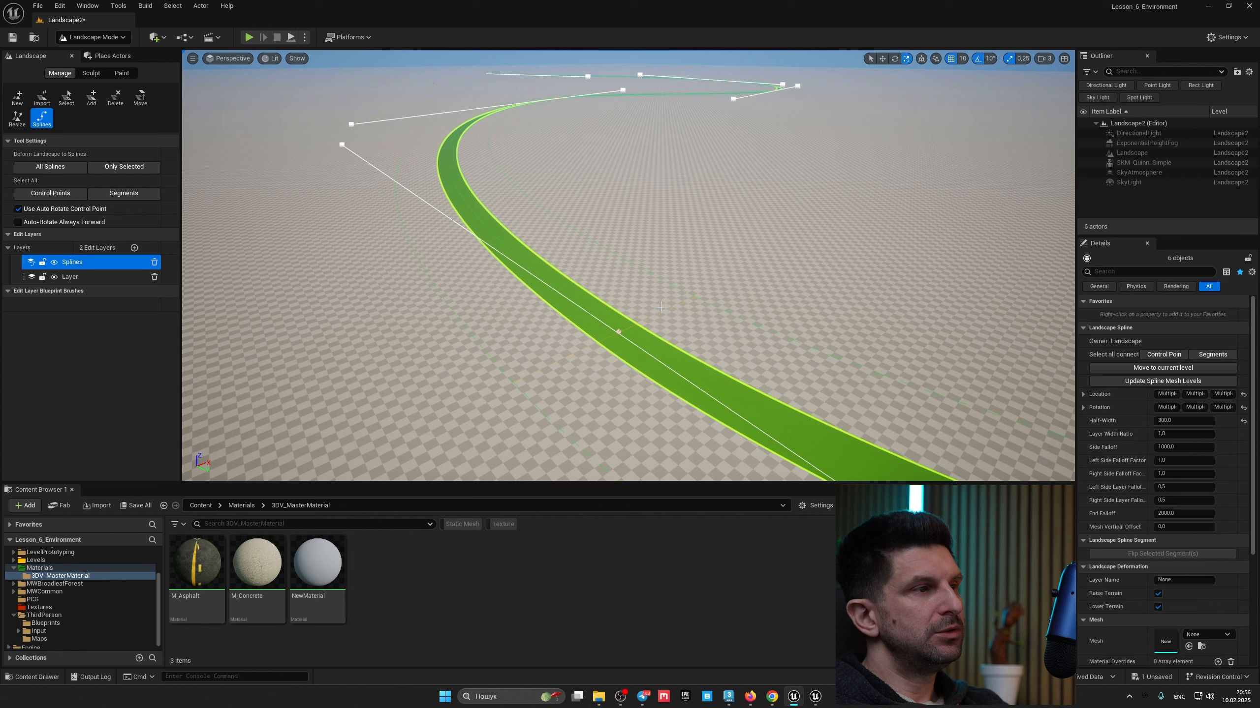
pyautogui.click(620, 331)
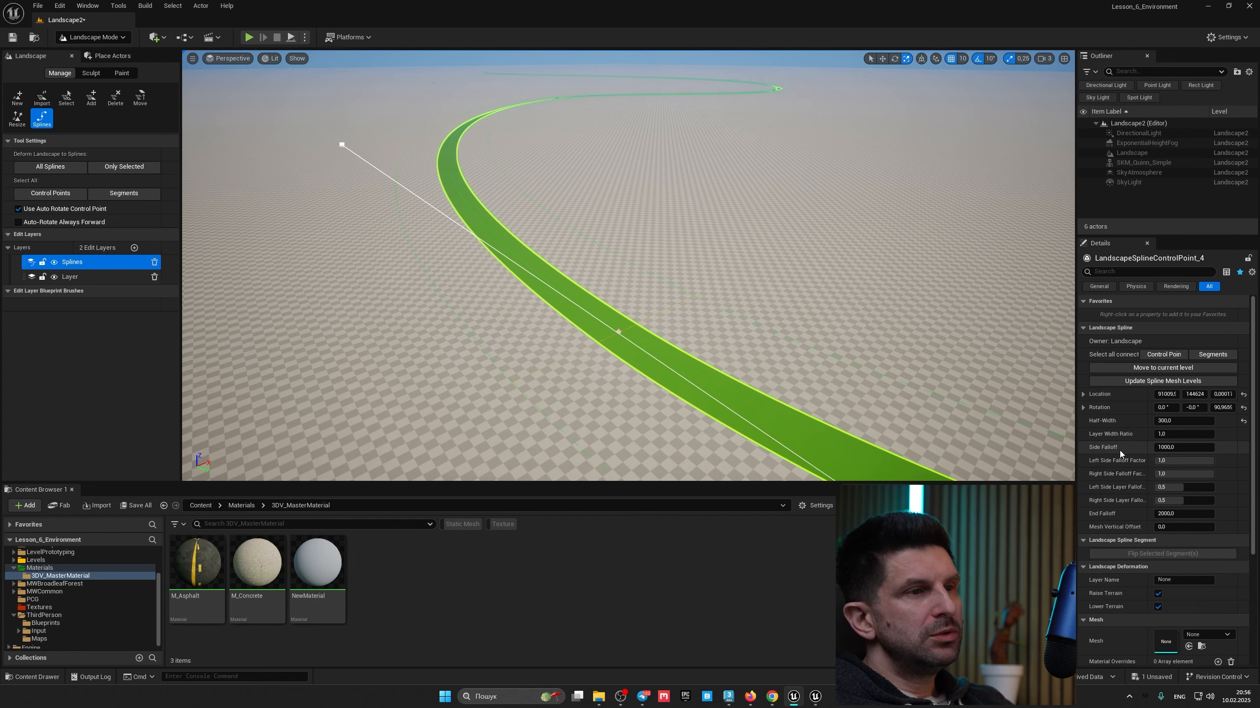
pyautogui.moveTo(1177, 421); pyautogui.dragTo(1225, 422)
pyautogui.moveTo(744, 317); pyautogui.dragTo(683, 324, button='right')
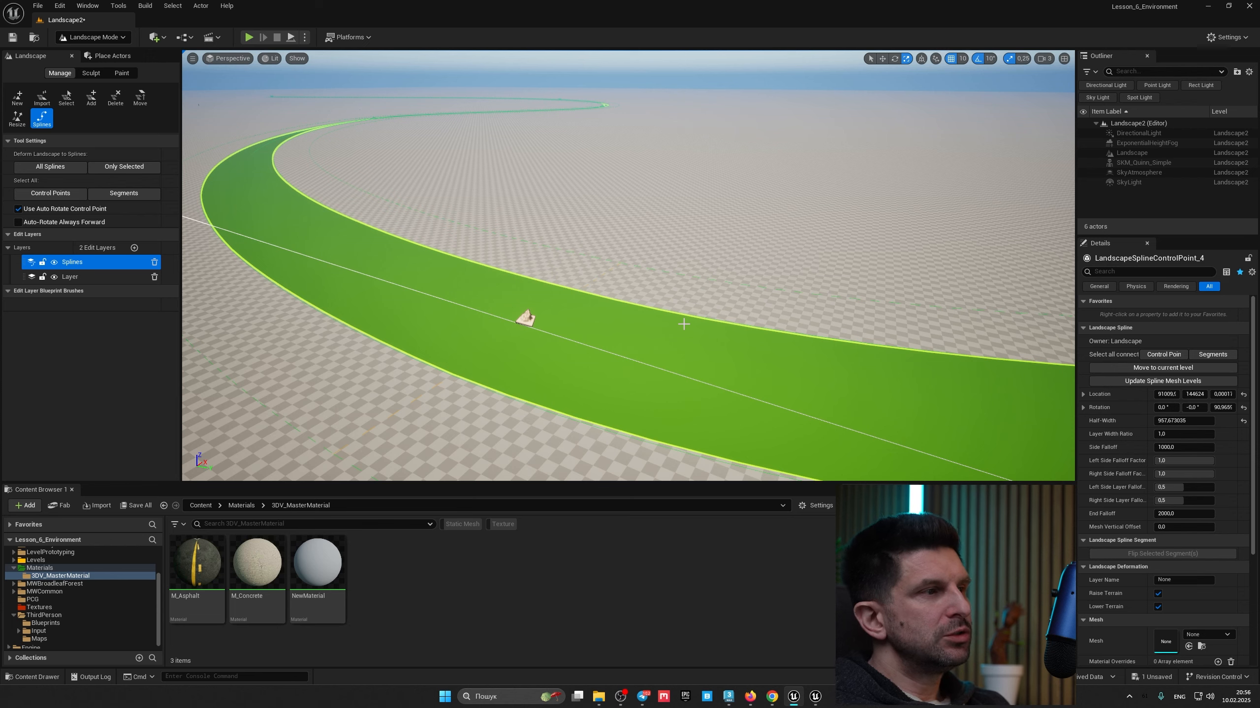
pyautogui.hotkey('ctrl', 'z')
pyautogui.moveTo(684, 324)
pyautogui.mouseDown(button='right')
pyautogui.moveTo(674, 312)
pyautogui.moveTo(823, 318)
pyautogui.moveTo(670, 312)
pyautogui.mouseUp(button='right')
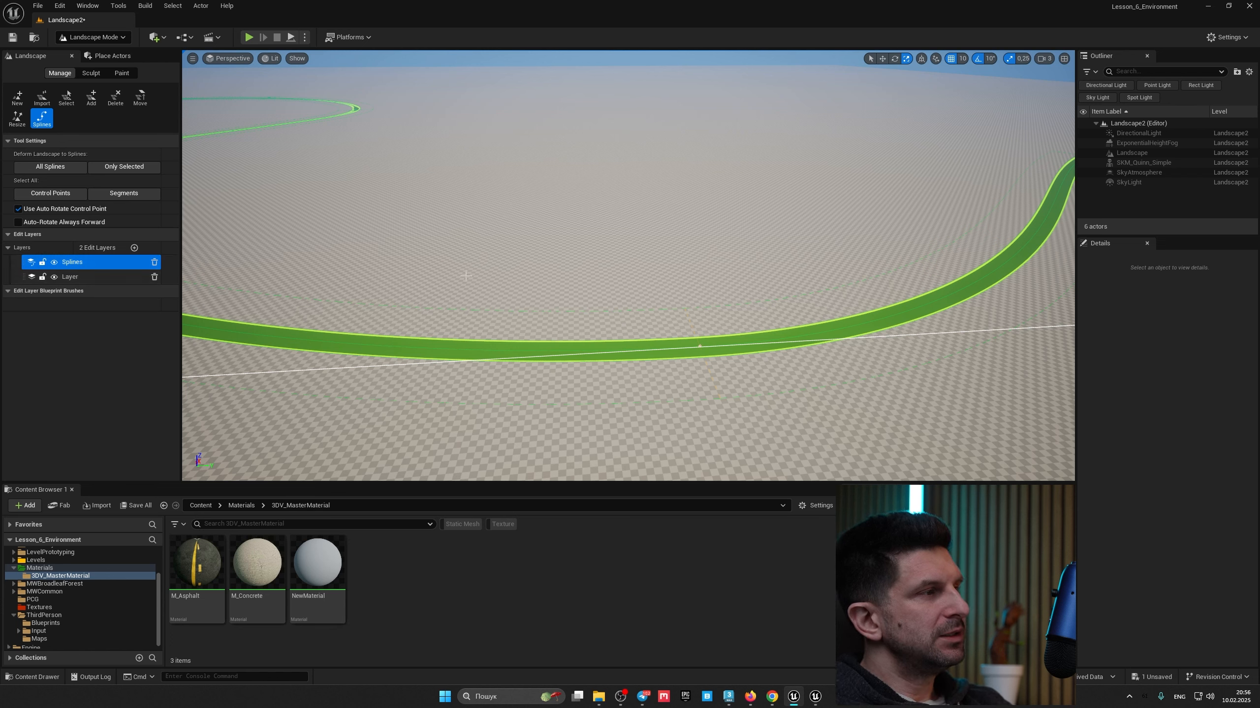
# Step: Select a spline control point and move it up about 1310 units so the spline lifts the terrain
pyautogui.click(698, 345)
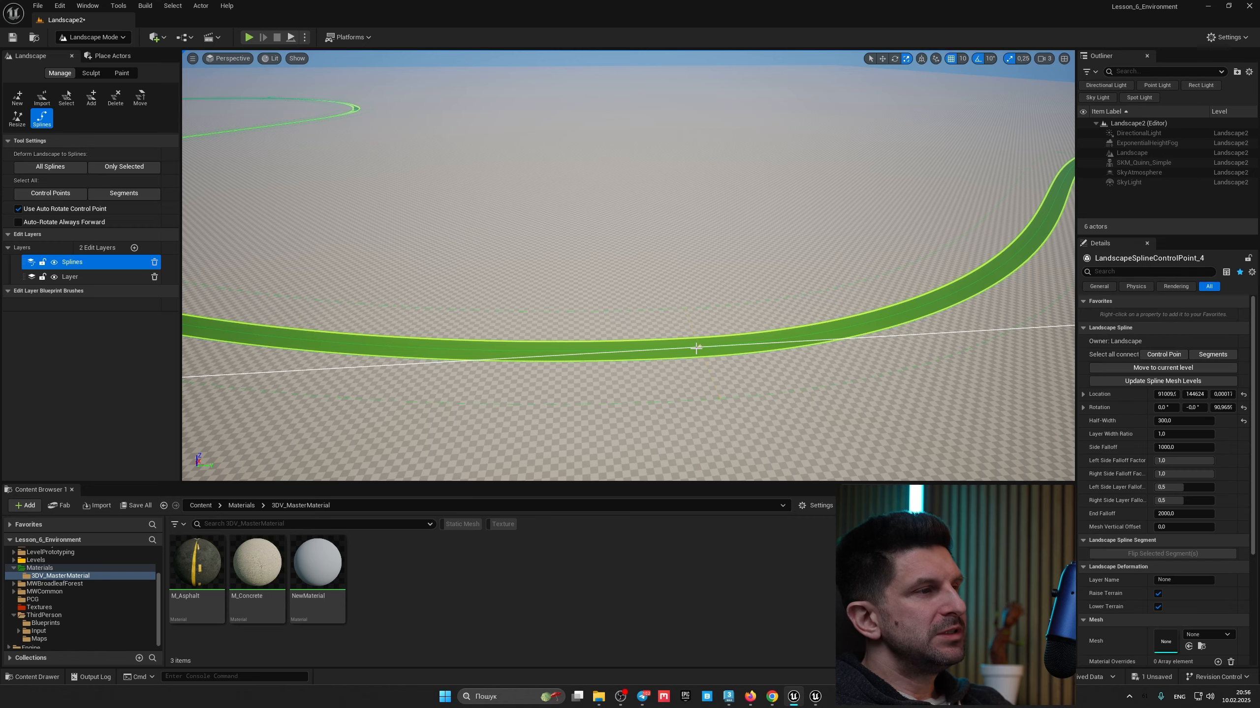
pyautogui.press('f')
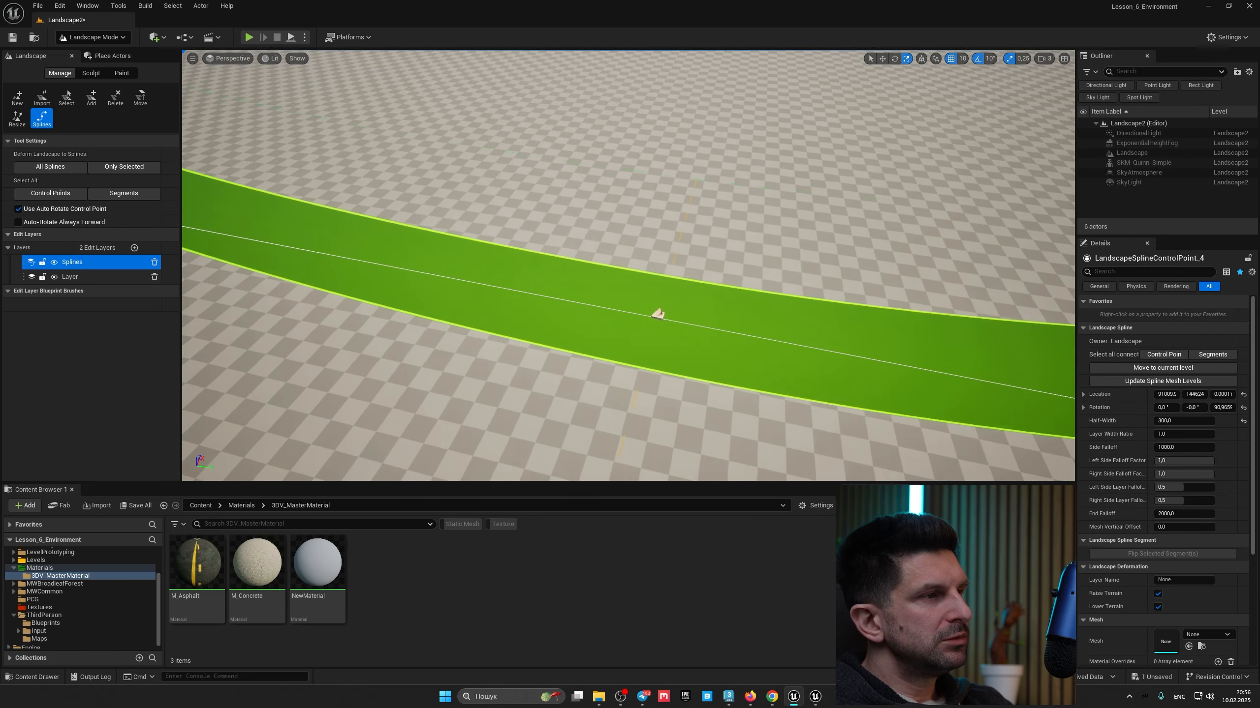
pyautogui.click(719, 274)
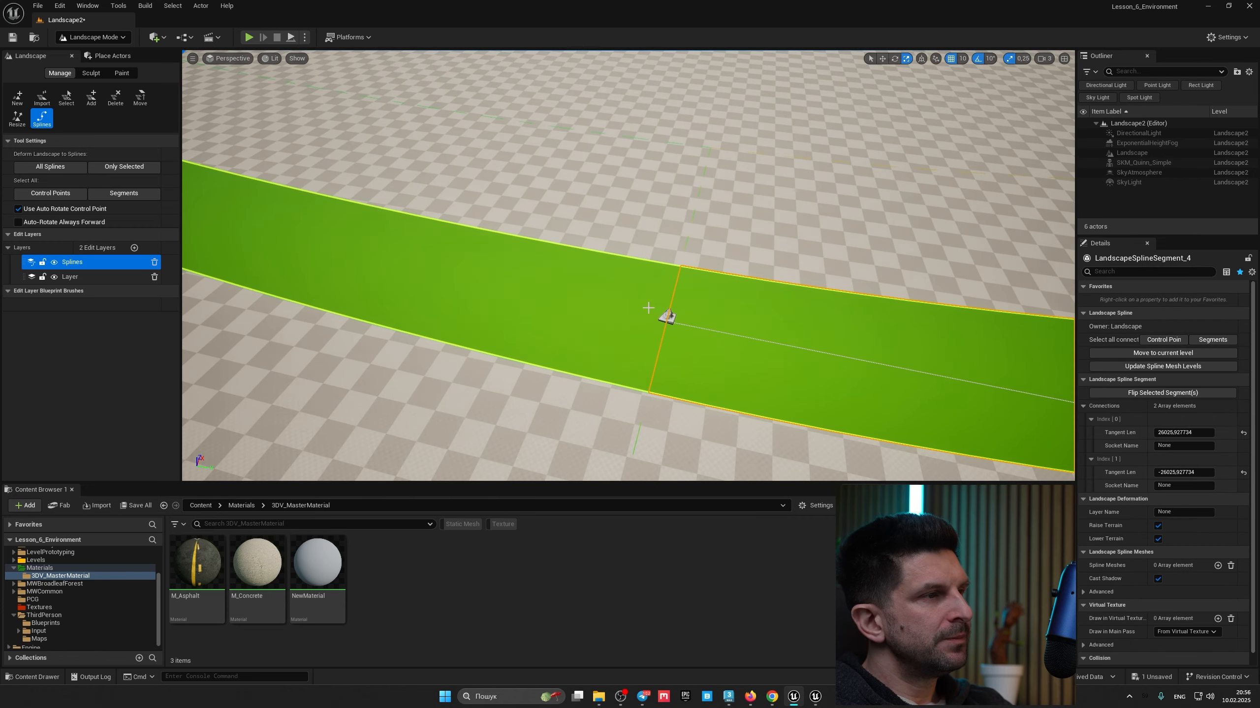
pyautogui.click(668, 316)
pyautogui.press('w')
pyautogui.press('s')
pyautogui.moveTo(685, 326); pyautogui.dragTo(682, 278, button='right')
pyautogui.moveTo(590, 305); pyautogui.dragTo(574, 282, button='right')
pyautogui.moveTo(597, 289); pyautogui.dragTo(608, 189)
pyautogui.moveTo(645, 251); pyautogui.dragTo(804, 303, button='right')
pyautogui.press('a')
pyautogui.moveTo(645, 303); pyautogui.dragTo(721, 310, button='right')
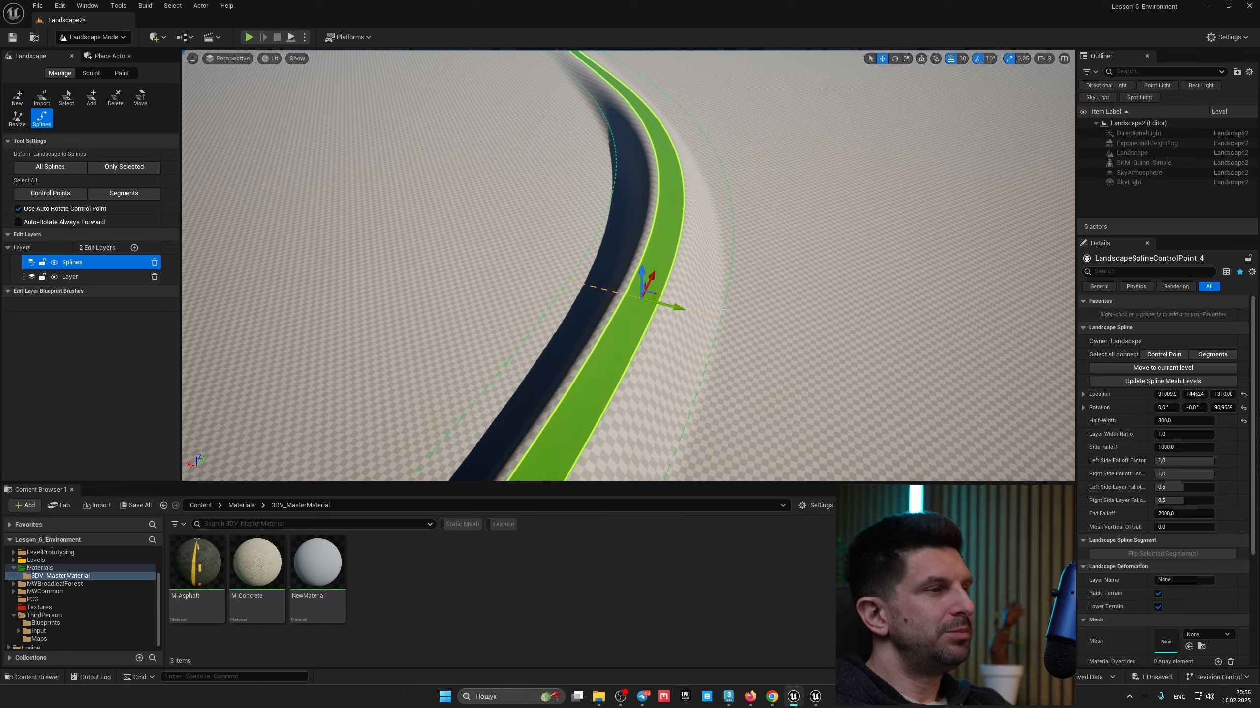
pyautogui.press('d')
pyautogui.moveTo(644, 297); pyautogui.dragTo(665, 270, button='right')
pyautogui.press('s')
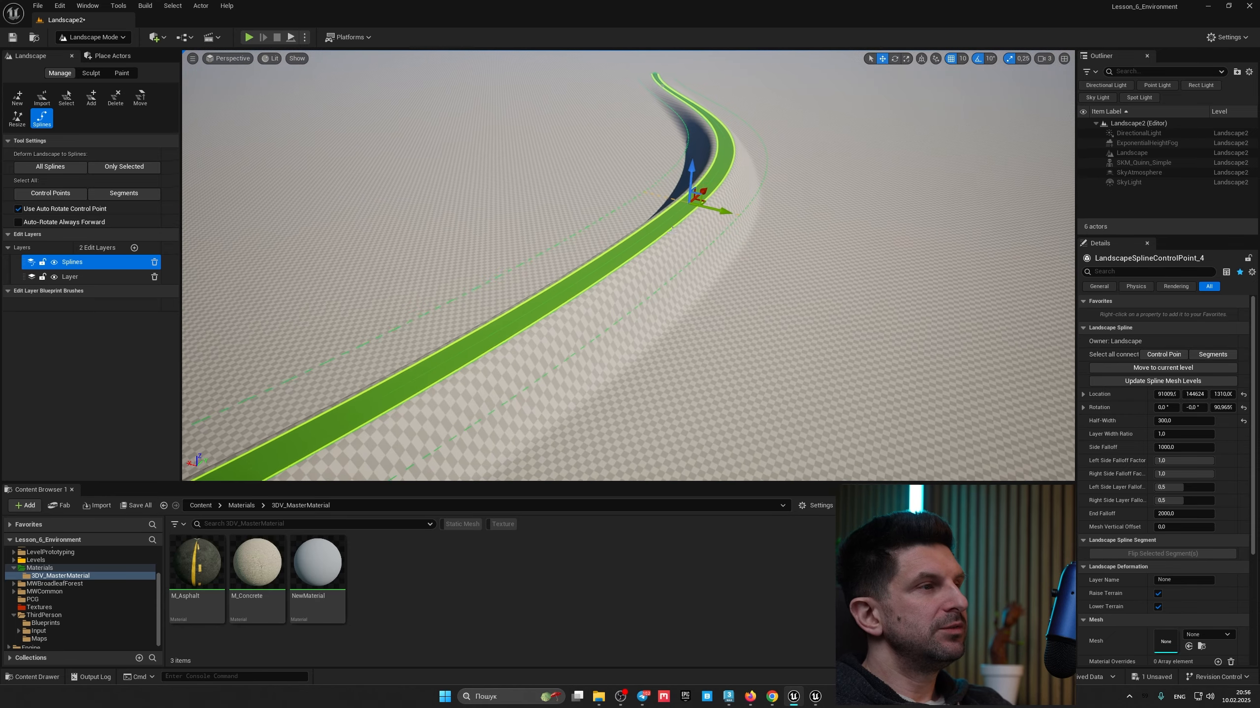
# Step: Lower the same control point to about -2579 units so the spline cuts into the landscape
pyautogui.moveTo(690, 175); pyautogui.dragTo(699, 312)
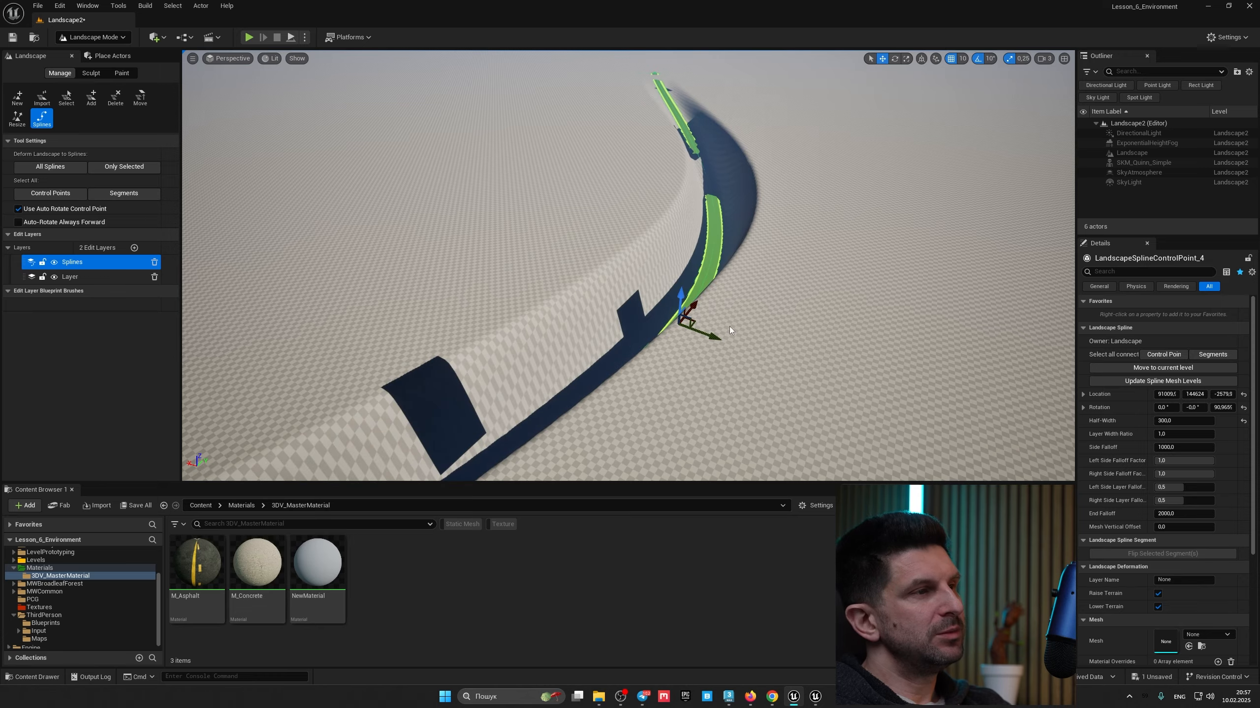
pyautogui.press('a')
pyautogui.moveTo(700, 313); pyautogui.dragTo(774, 354, button='right')
pyautogui.moveTo(395, 305); pyautogui.dragTo(541, 221, button='right')
pyautogui.press('w')
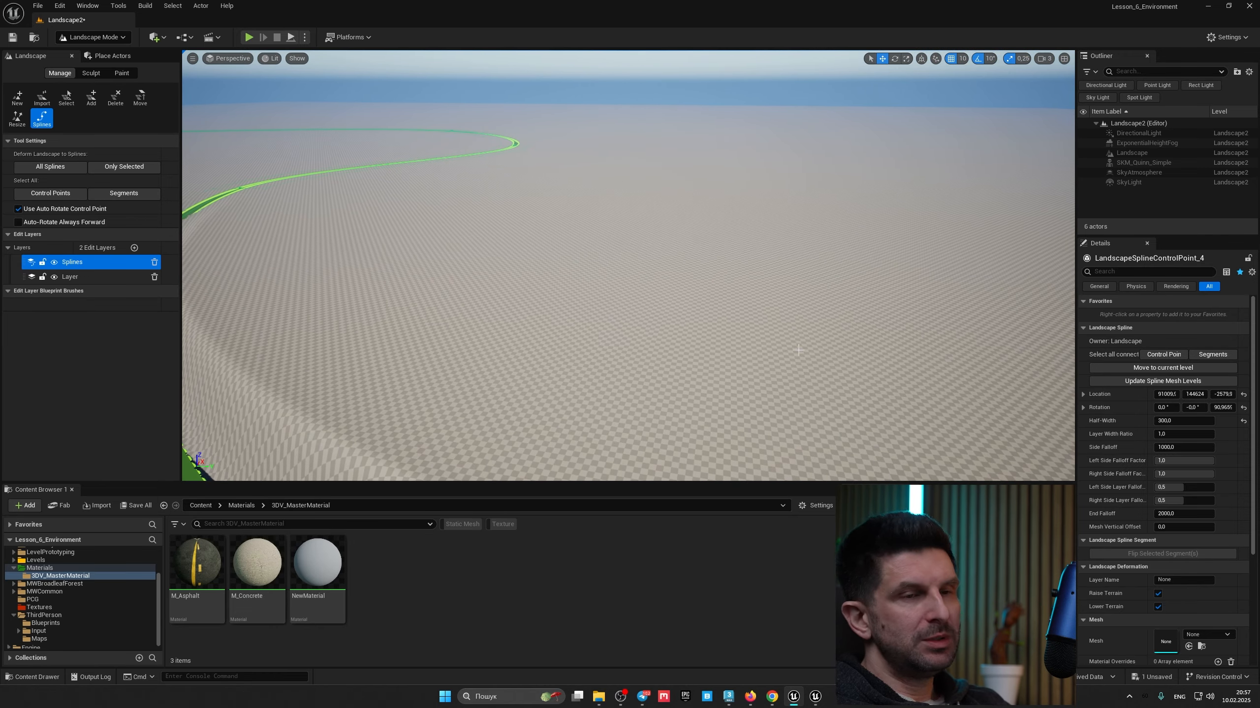
pyautogui.moveTo(783, 321); pyautogui.dragTo(754, 324, button='right')
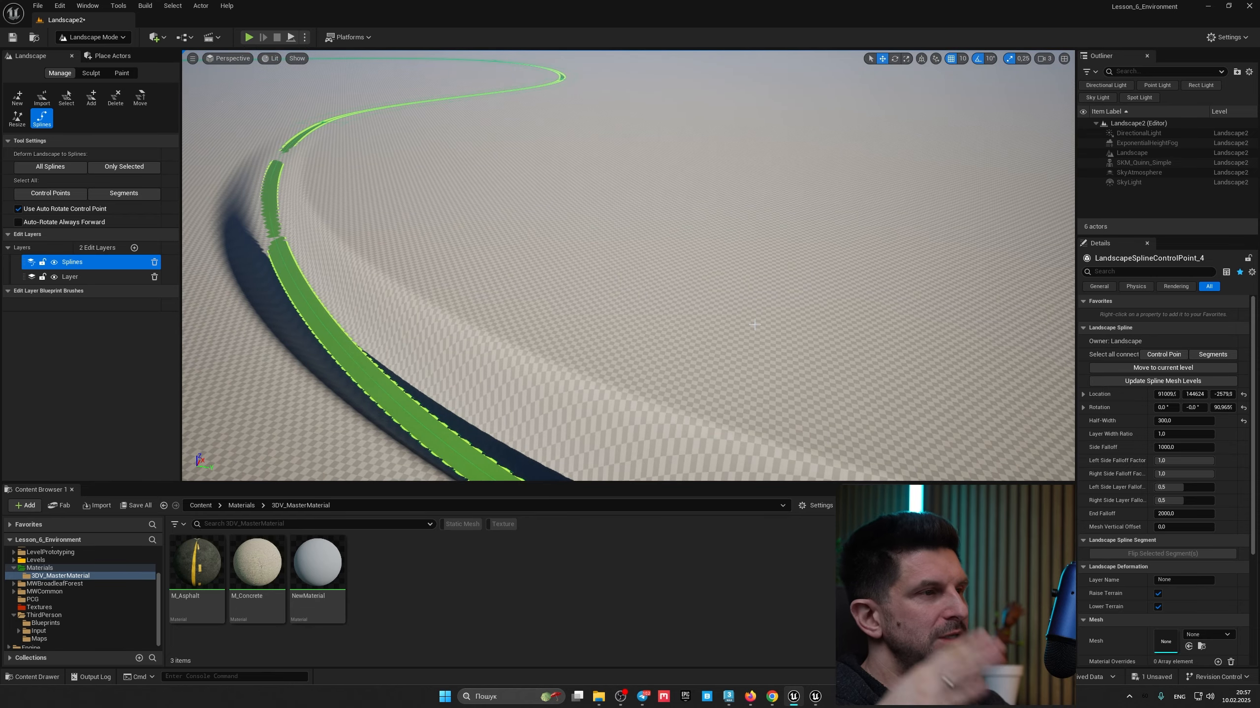
pyautogui.press('d')
pyautogui.moveTo(693, 302); pyautogui.dragTo(689, 308, button='right')
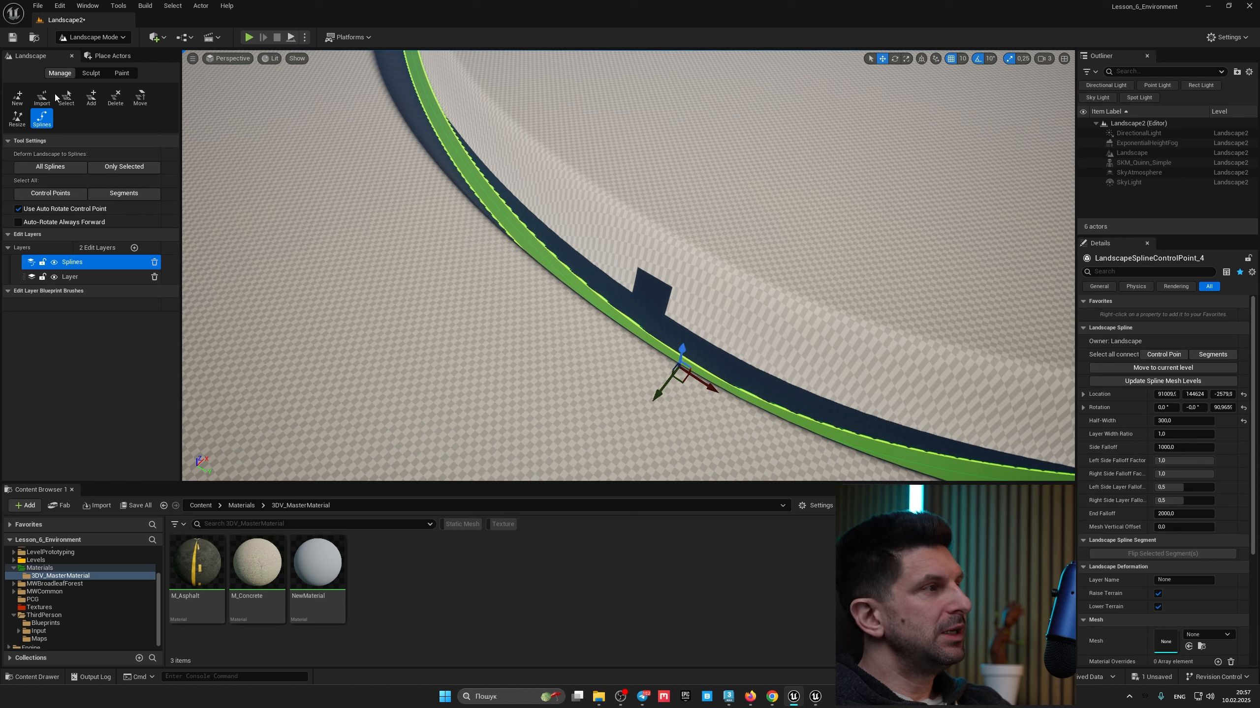
# Step: Switch to Sculpt mode and add a new Landscape Edit Layer
pyautogui.click(93, 75)
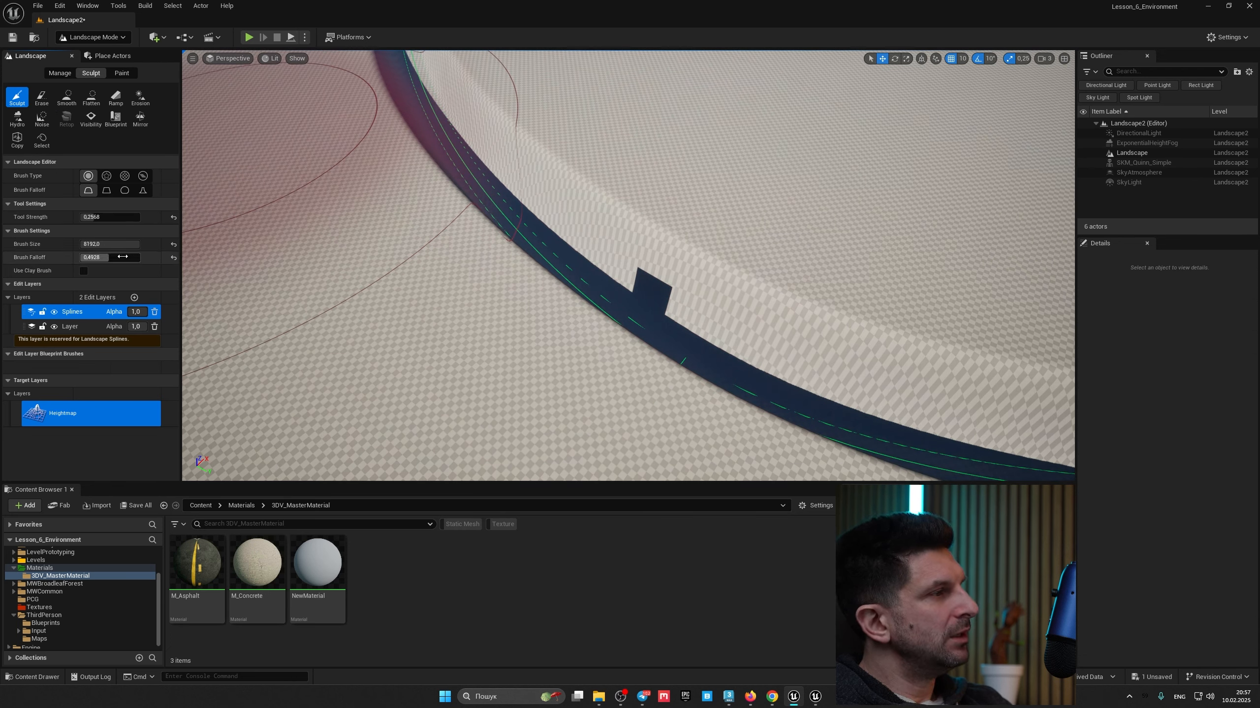
pyautogui.click(135, 298)
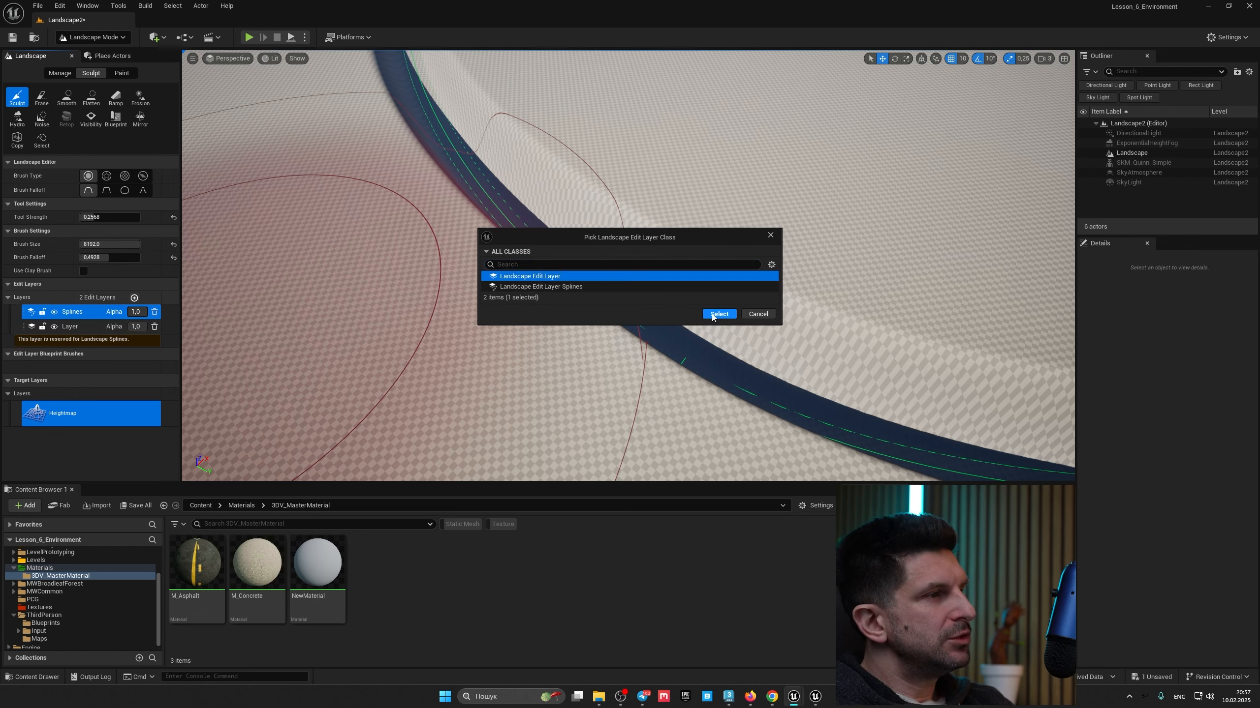
pyautogui.click(714, 314)
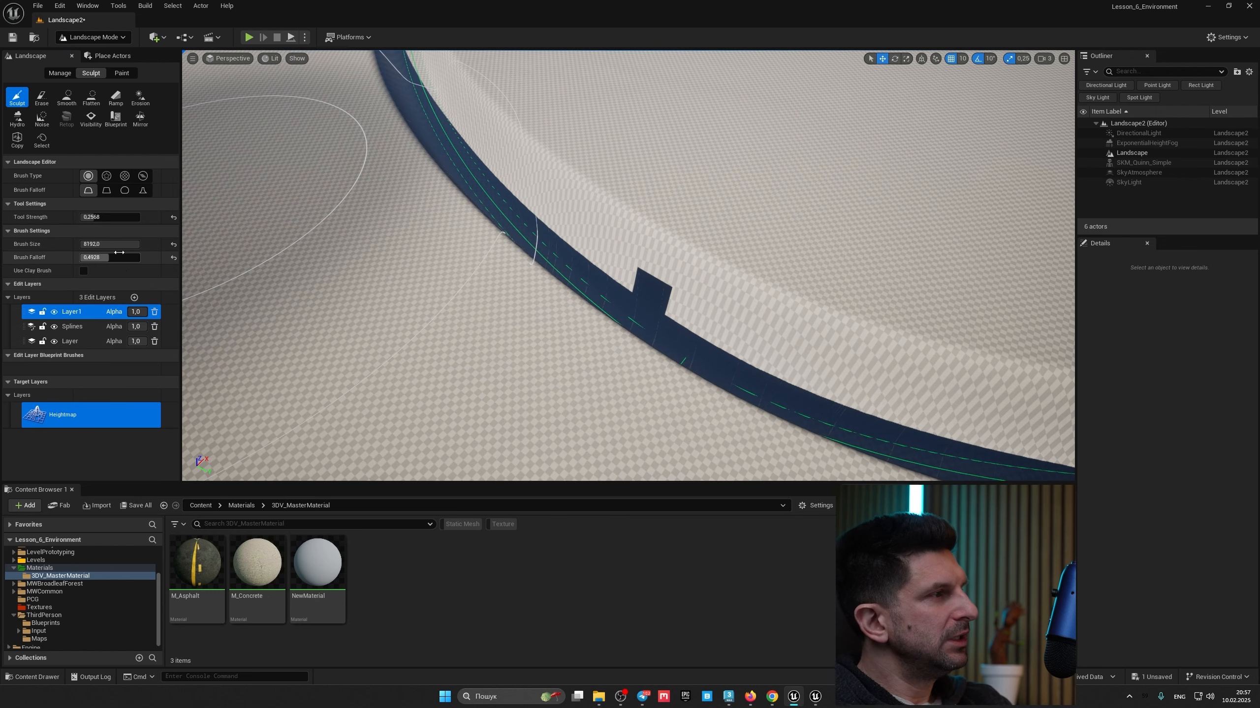
# Step: Sculpt a bump beside the spline with a brush size about 1814, then delete the Layer1 edit layer
pyautogui.moveTo(135, 245); pyautogui.dragTo(113, 245)
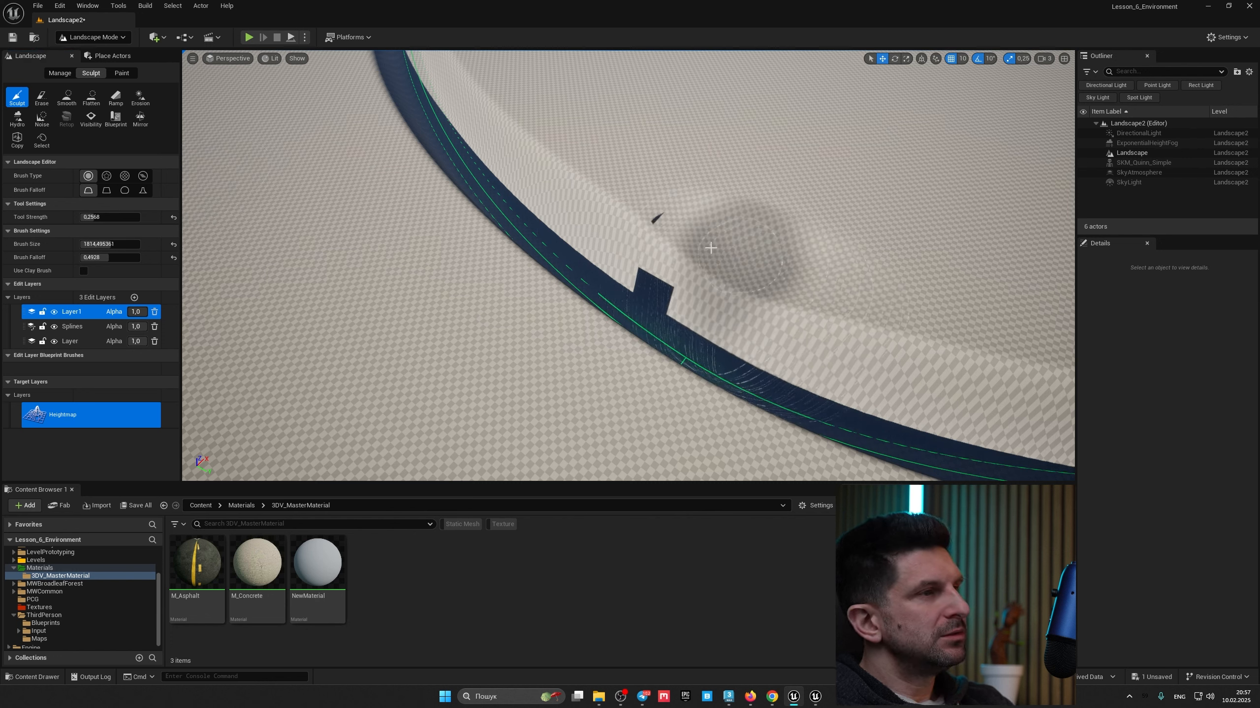
pyautogui.moveTo(710, 248)
pyautogui.mouseDown()
pyautogui.moveTo(570, 159)
pyautogui.moveTo(744, 283)
pyautogui.moveTo(989, 350)
pyautogui.moveTo(724, 295)
pyautogui.moveTo(513, 109)
pyautogui.moveTo(706, 301)
pyautogui.mouseUp()
pyautogui.moveTo(705, 301)
pyautogui.mouseDown(button='right')
pyautogui.moveTo(754, 300)
pyautogui.moveTo(664, 300)
pyautogui.moveTo(704, 322)
pyautogui.moveTo(814, 322)
pyautogui.moveTo(858, 288)
pyautogui.moveTo(813, 303)
pyautogui.moveTo(687, 301)
pyautogui.mouseUp(button='right')
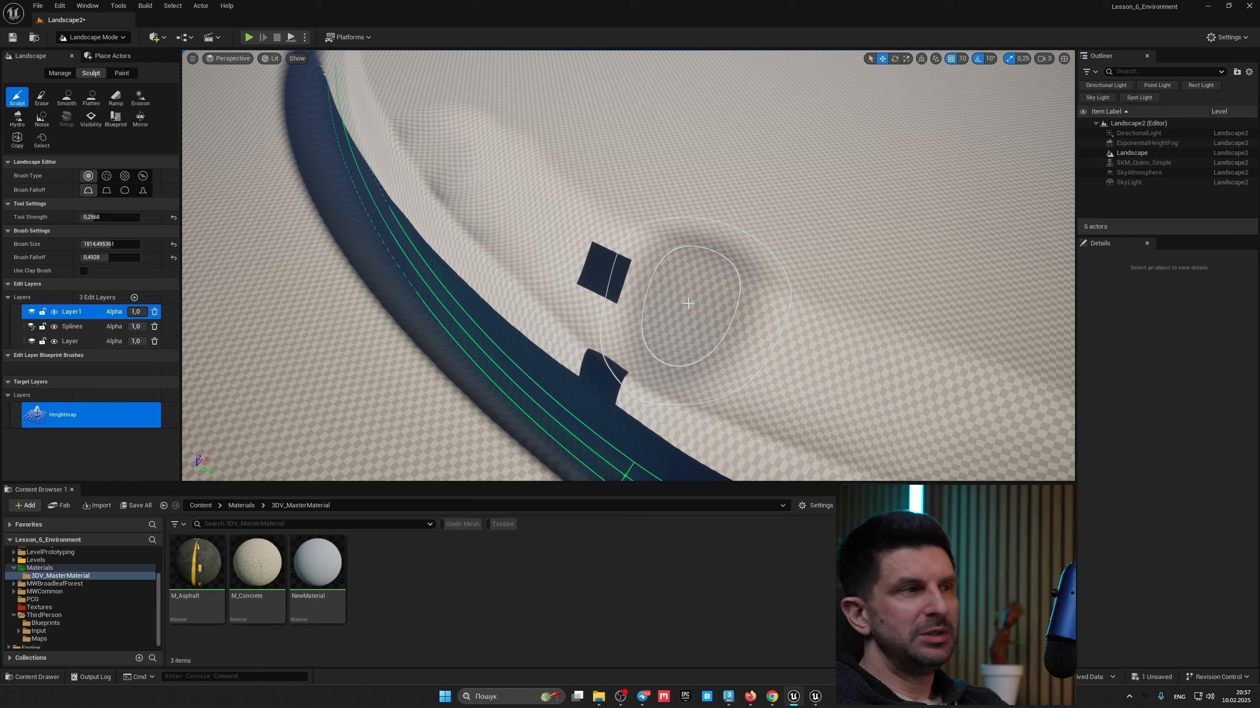
pyautogui.click(154, 311)
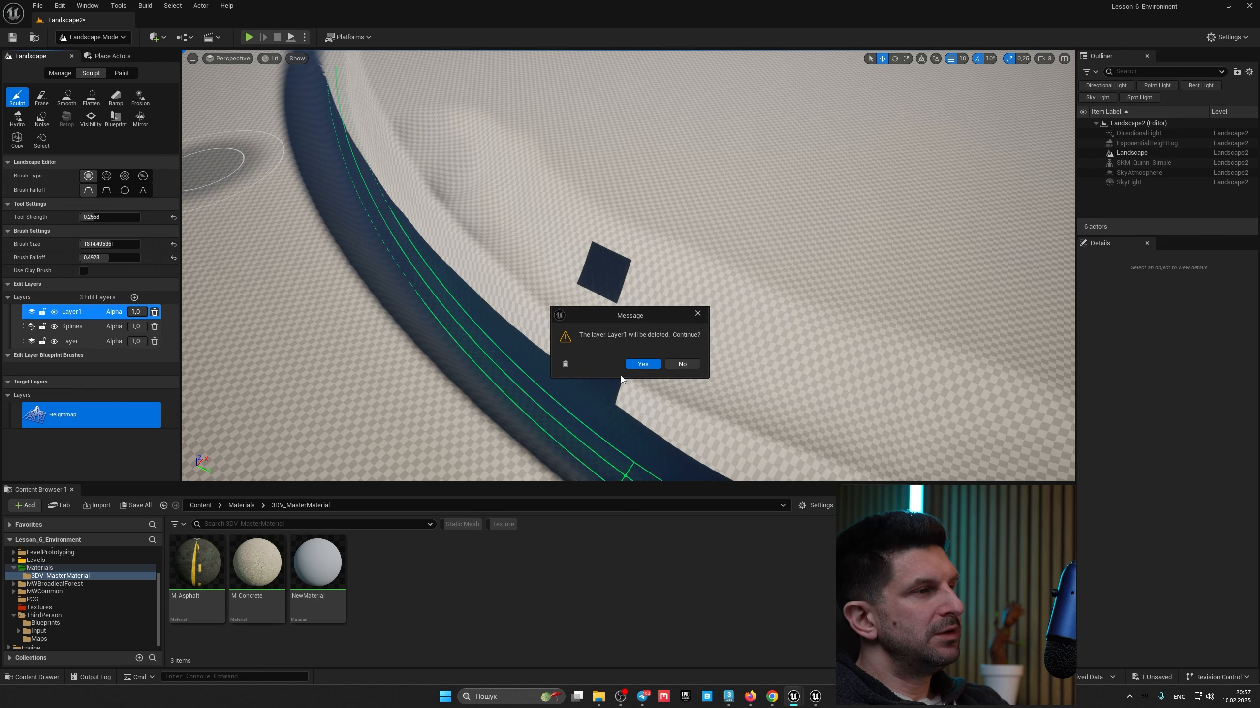
pyautogui.click(642, 364)
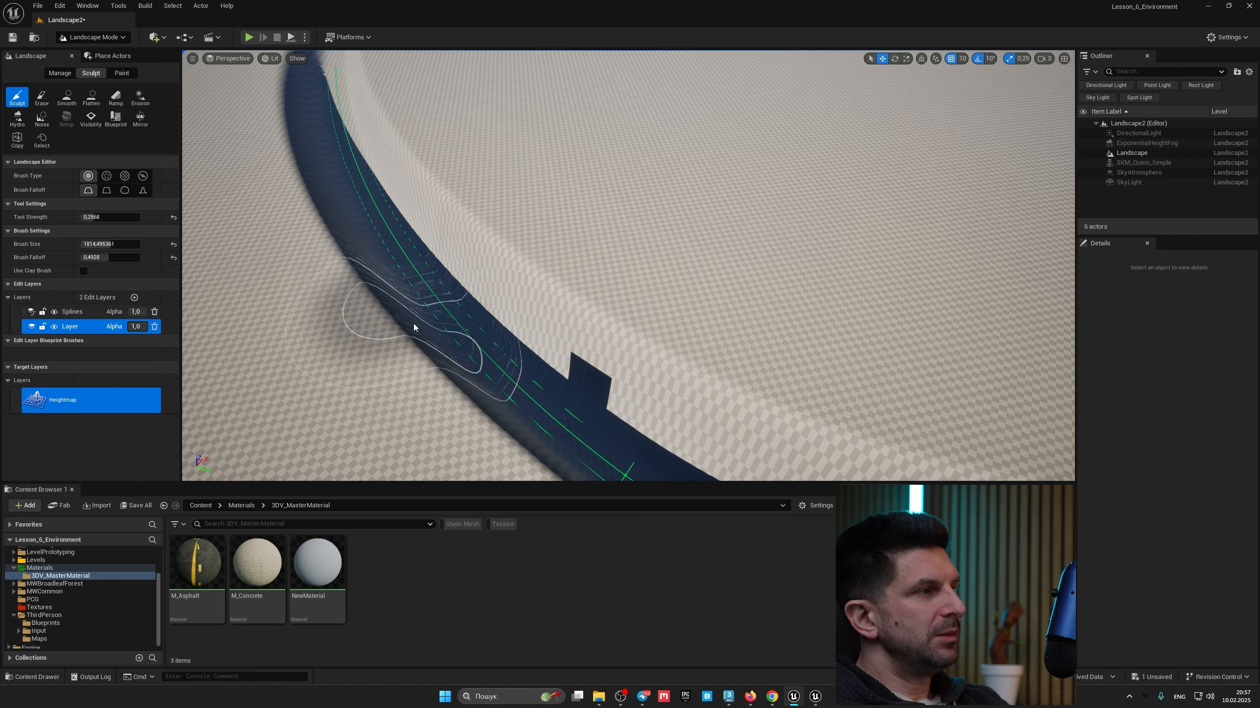
# Step: Return to Manage mode and raise the spline control point back above the landscape surface
pyautogui.click(60, 72)
pyautogui.moveTo(544, 338); pyautogui.dragTo(593, 348, button='right')
pyautogui.click(564, 358)
pyautogui.moveTo(601, 382); pyautogui.dragTo(604, 161)
pyautogui.moveTo(605, 160); pyautogui.dragTo(630, 159, button='right')
pyautogui.moveTo(568, 249); pyautogui.dragTo(567, 250, button='right')
pyautogui.moveTo(600, 271); pyautogui.dragTo(603, 381)
pyautogui.moveTo(604, 381)
pyautogui.mouseDown(button='right')
pyautogui.moveTo(589, 389)
pyautogui.moveTo(636, 389)
pyautogui.moveTo(620, 391)
pyautogui.mouseUp(button='right')
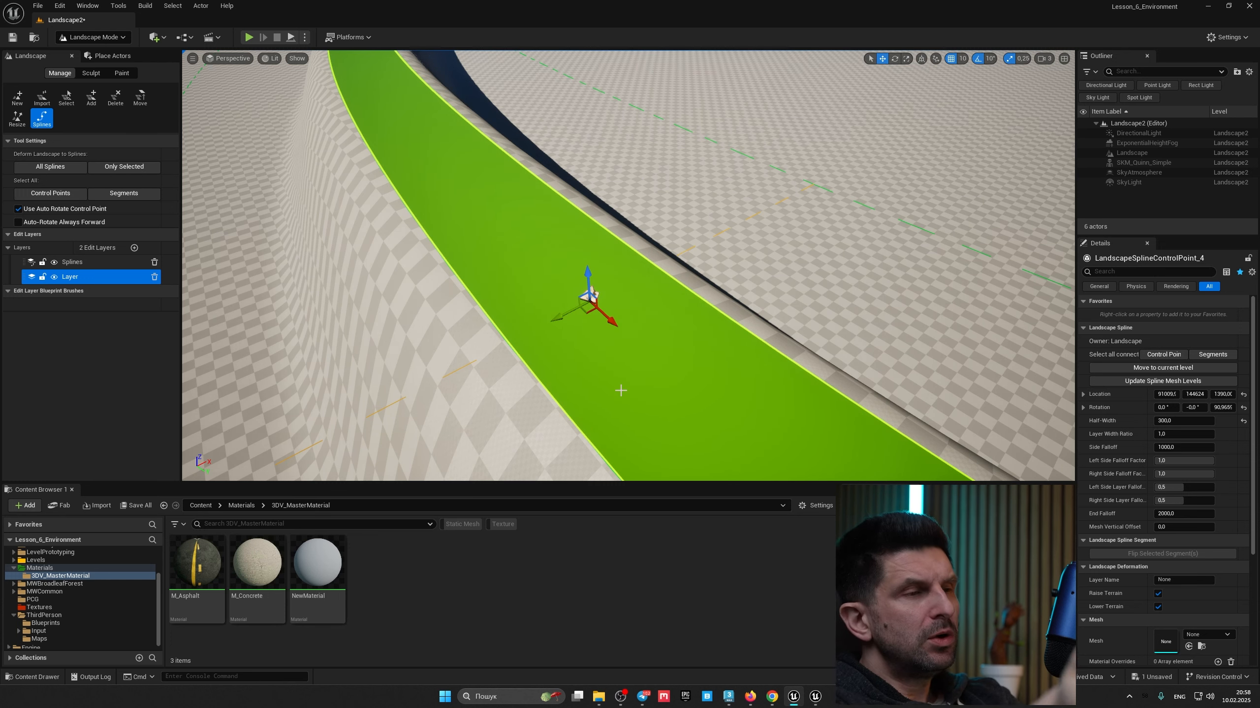
pyautogui.moveTo(621, 368); pyautogui.dragTo(681, 276, button='right')
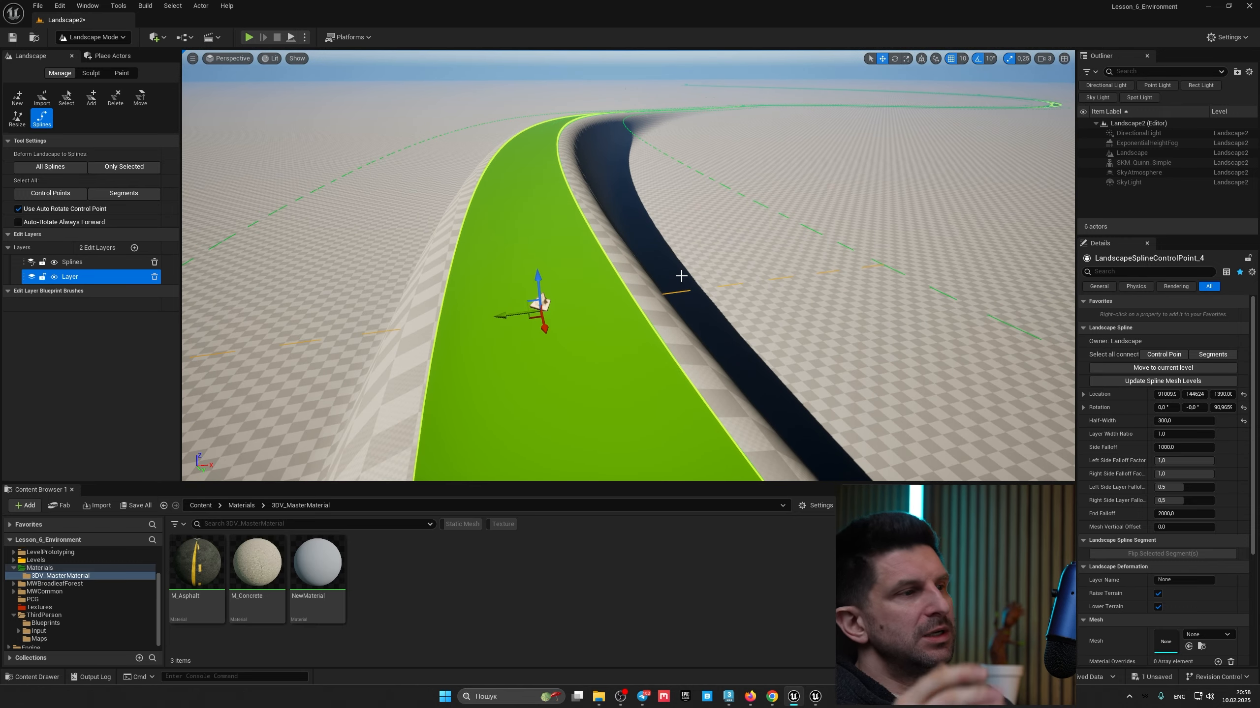
# Step: Switch to 3ds Max, select the SM_Road mesh and orbit around it to examine its geometry
pyautogui.click(732, 698)
pyautogui.keyDown('alt'); pyautogui.moveTo(641, 467); pyautogui.dragTo(668, 469, button='middle'); pyautogui.keyUp('alt')
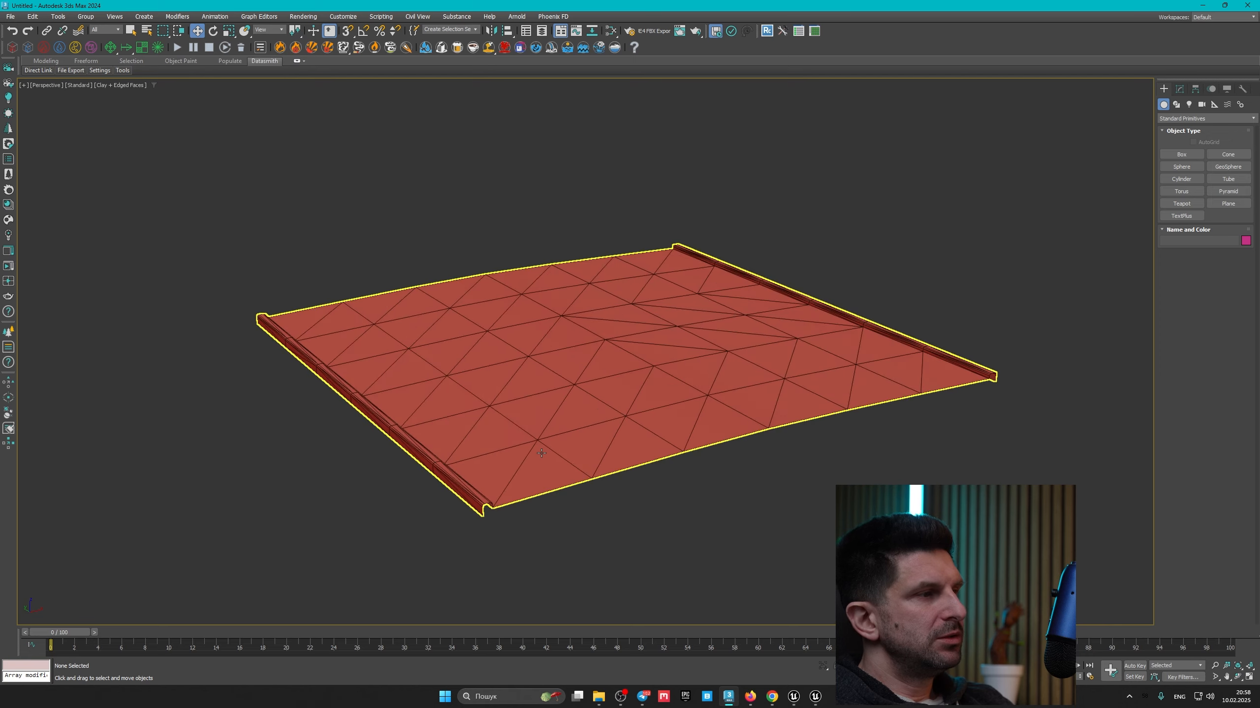
pyautogui.scroll(2, 562, 398)
pyautogui.scroll(-1, 562, 397)
pyautogui.click(561, 397)
pyautogui.rightClick(562, 398)
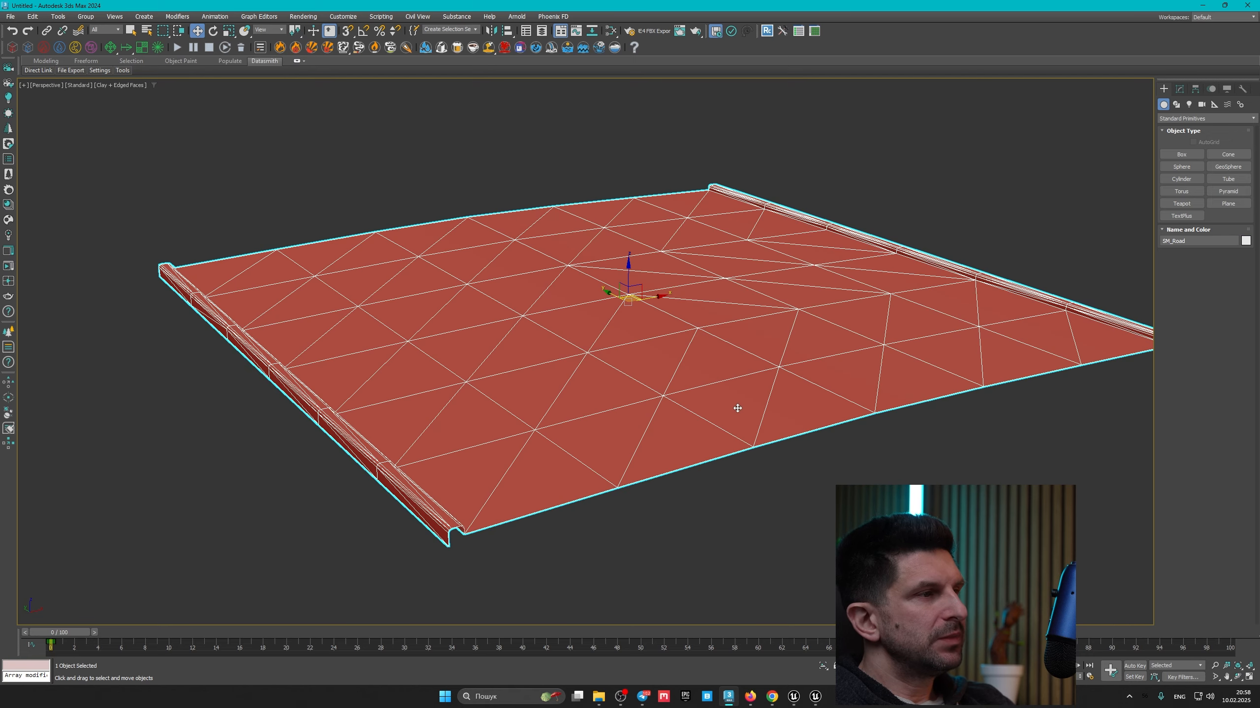
pyautogui.keyDown('alt'); pyautogui.moveTo(758, 402); pyautogui.dragTo(770, 439, button='middle'); pyautogui.keyUp('alt')
pyautogui.moveTo(649, 357); pyautogui.dragTo(616, 323, button='middle')
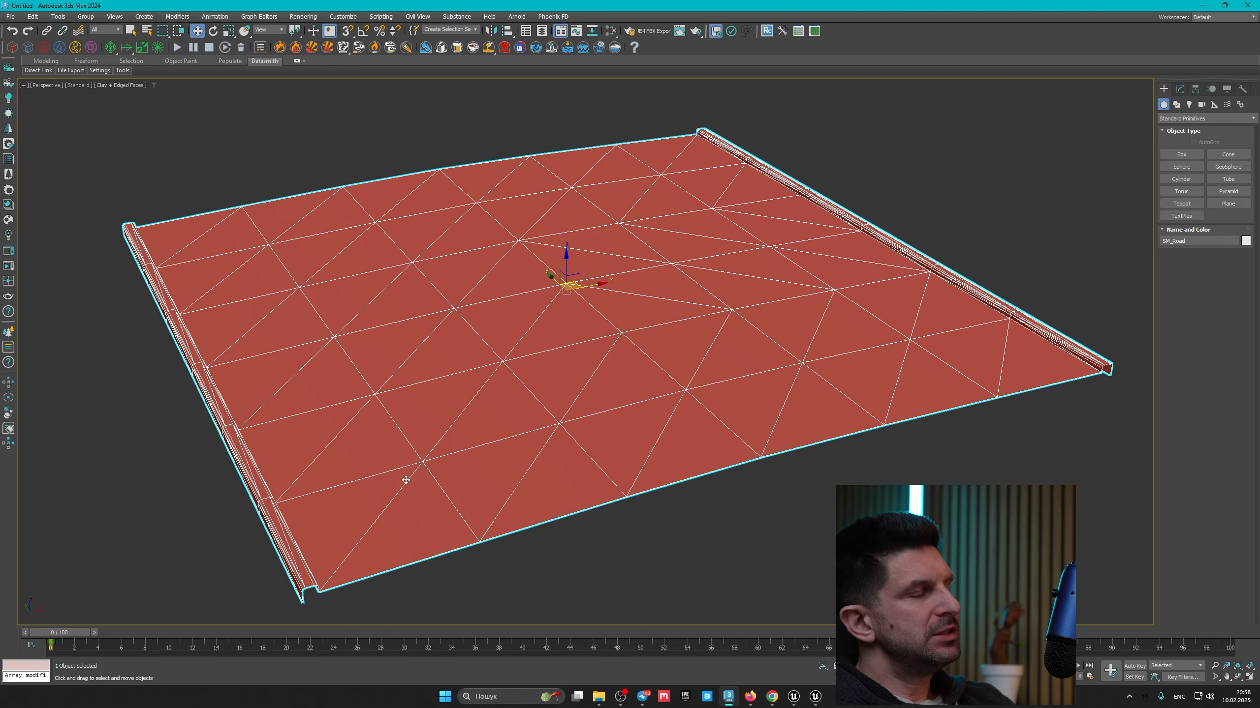
pyautogui.moveTo(376, 444); pyautogui.dragTo(591, 417, button='middle')
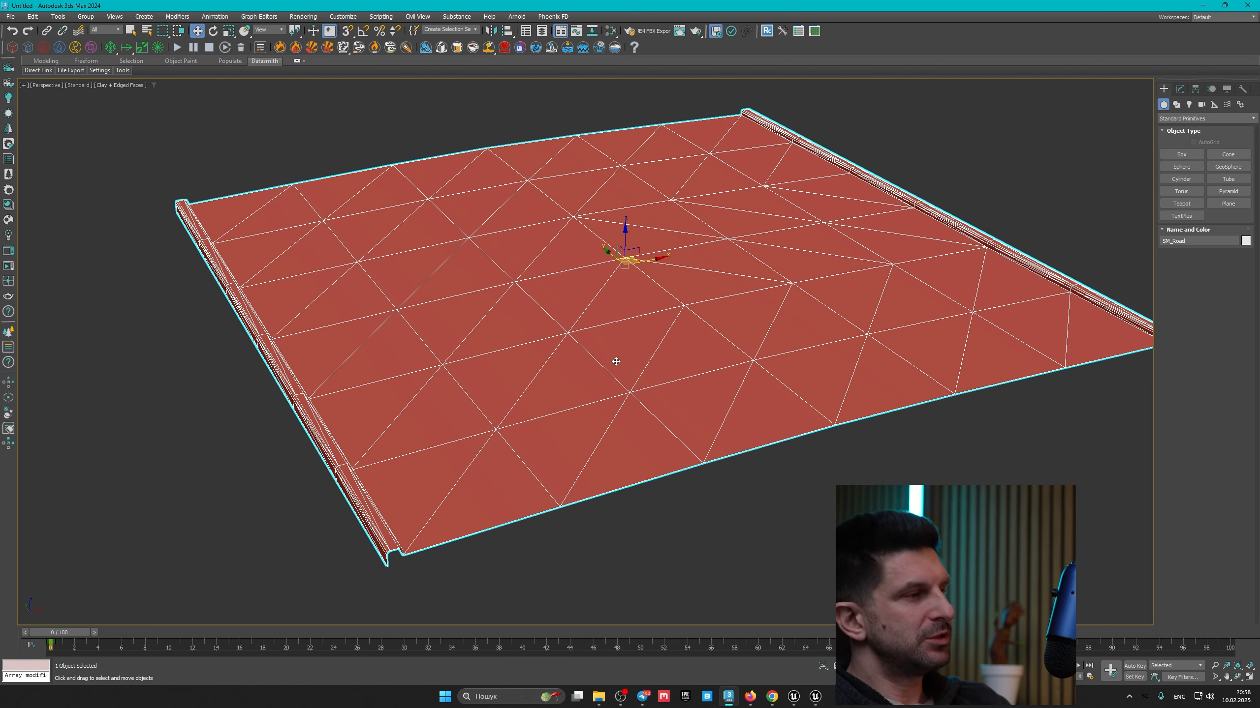
pyautogui.keyDown('alt'); pyautogui.moveTo(616, 362); pyautogui.dragTo(626, 434, button='middle'); pyautogui.keyUp('alt')
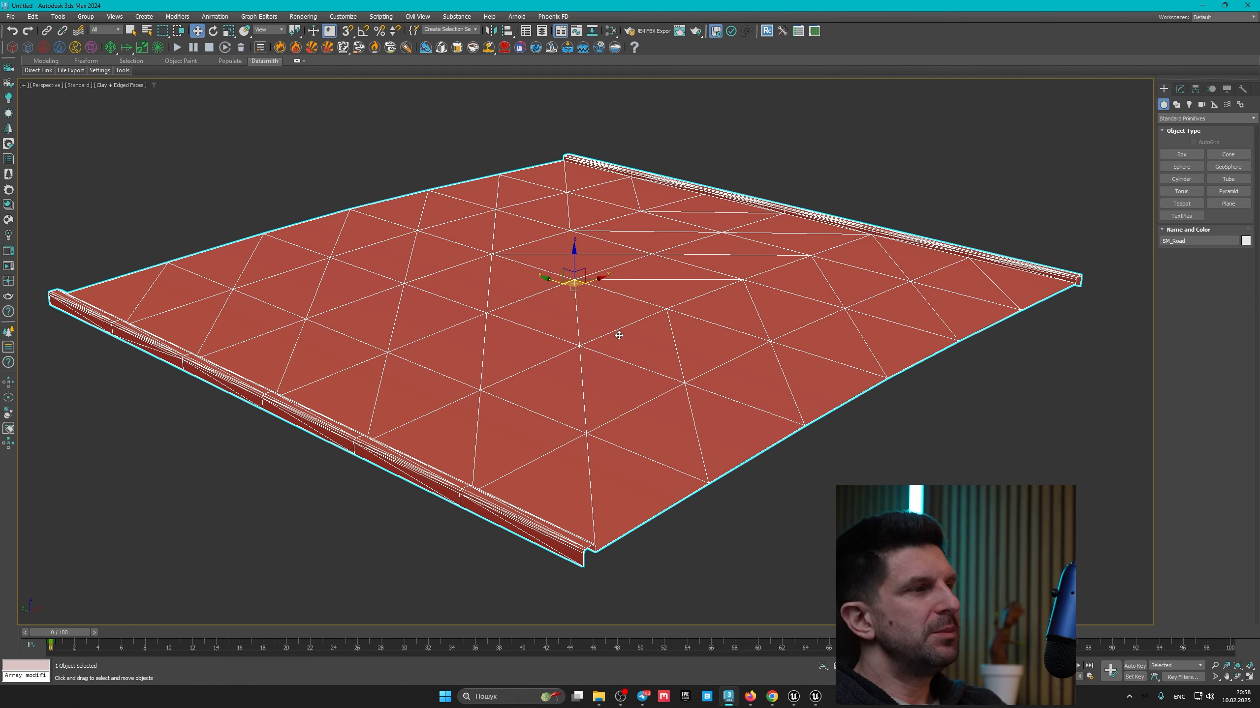
pyautogui.keyDown('alt'); pyautogui.moveTo(616, 374); pyautogui.dragTo(540, 498, button='middle'); pyautogui.keyUp('alt')
pyautogui.keyDown('alt'); pyautogui.moveTo(554, 324); pyautogui.dragTo(419, 470, button='middle'); pyautogui.keyUp('alt')
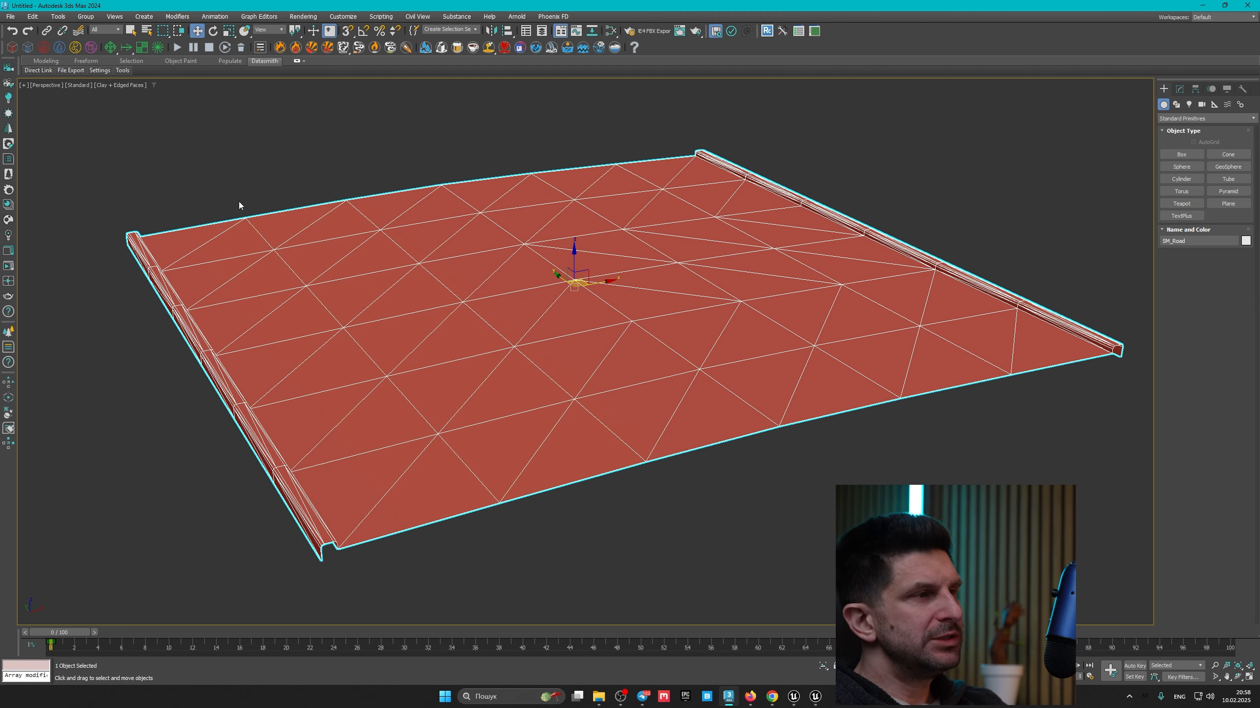
# Step: Orbit and zoom around the SM_Road mesh to examine its curb edge profile
pyautogui.moveTo(360, 406); pyautogui.dragTo(392, 338, button='middle')
pyautogui.scroll(6, 362, 449)
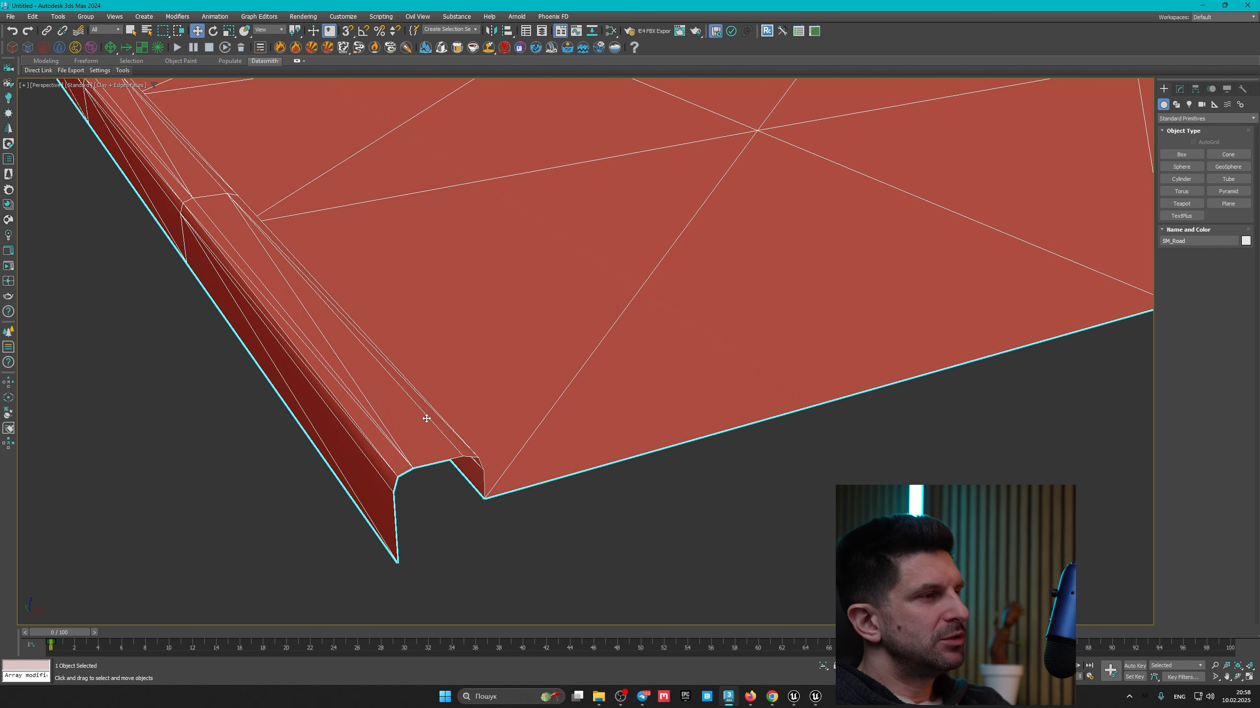
pyautogui.moveTo(482, 445); pyautogui.dragTo(525, 458, button='middle')
pyautogui.scroll(-2, 448, 445)
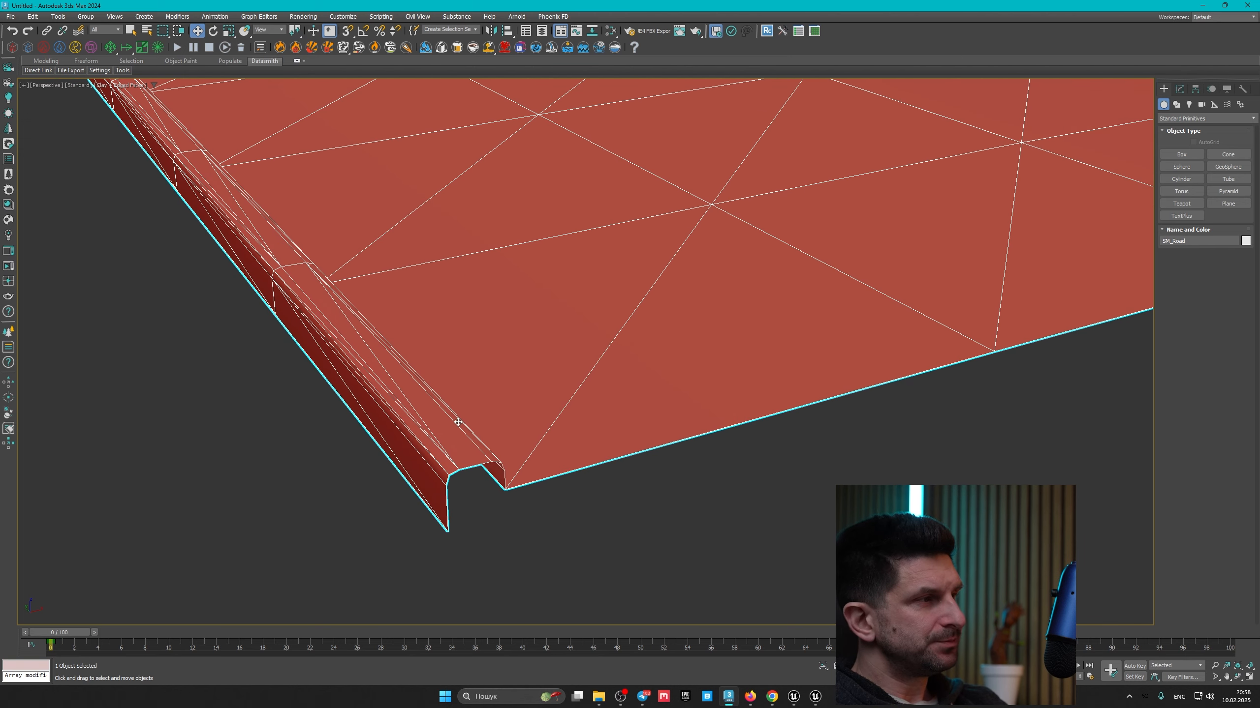
pyautogui.scroll(-2, 457, 422)
pyautogui.scroll(4, 441, 457)
pyautogui.scroll(-5, 450, 446)
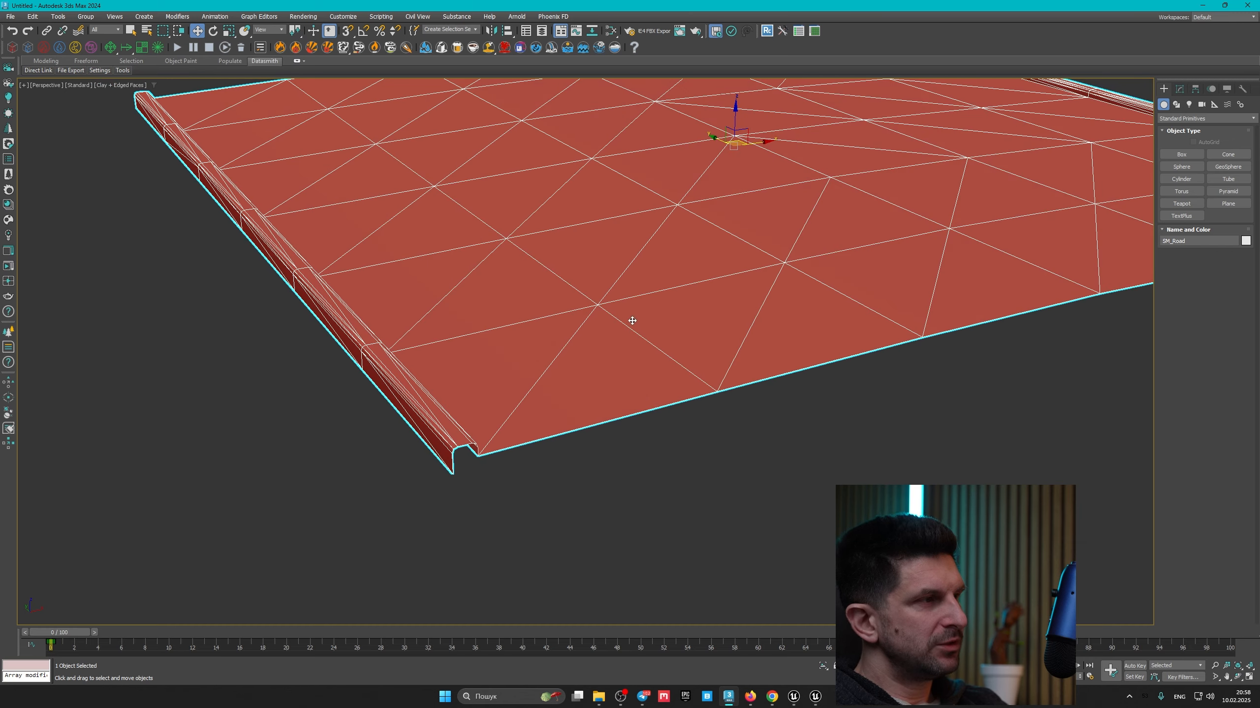
pyautogui.moveTo(724, 255); pyautogui.dragTo(696, 311, button='middle')
# Step: Inspect the road mesh's triangles in face sub-object mode, selecting one face before leaving the mode
pyautogui.click(1180, 89)
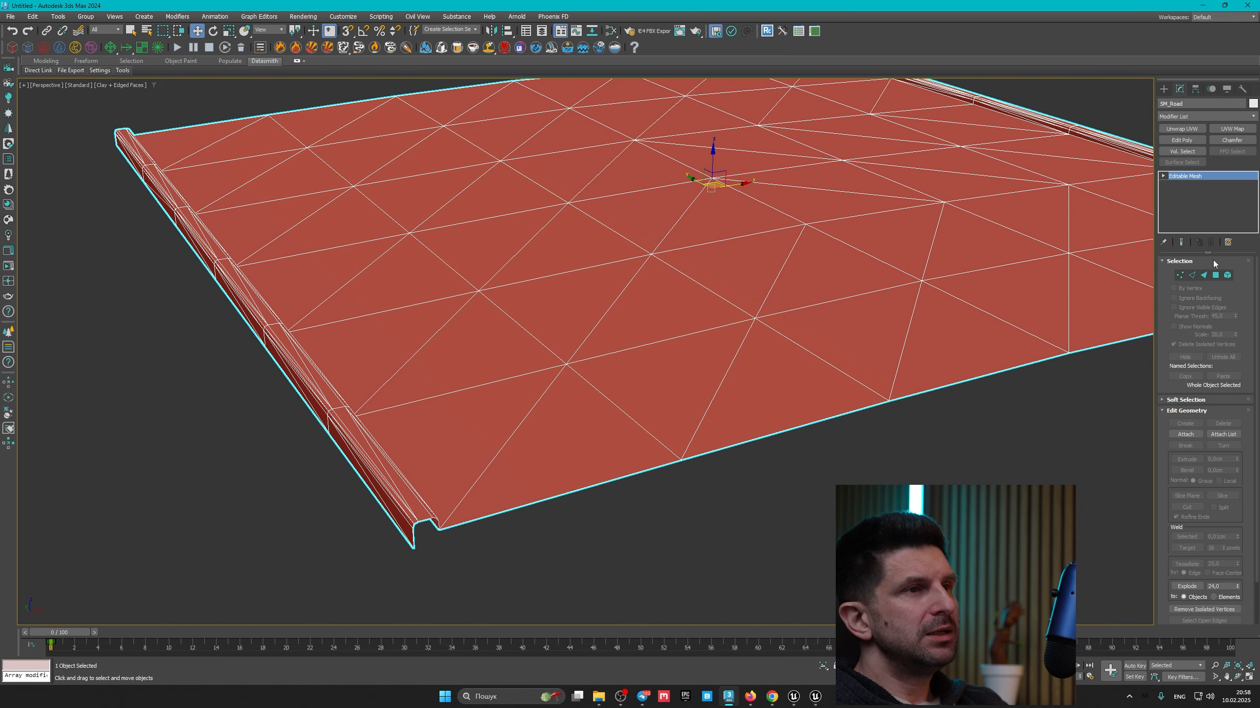
pyautogui.click(1216, 275)
pyautogui.click(685, 338)
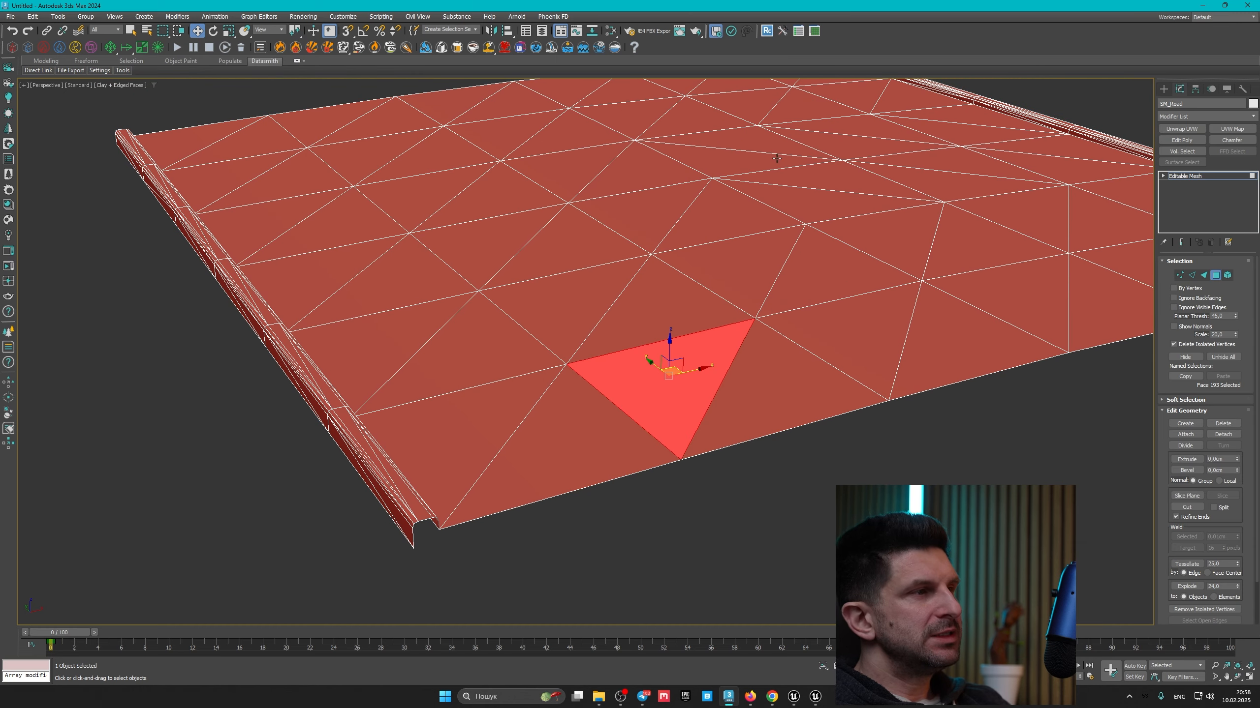
pyautogui.click(1218, 277)
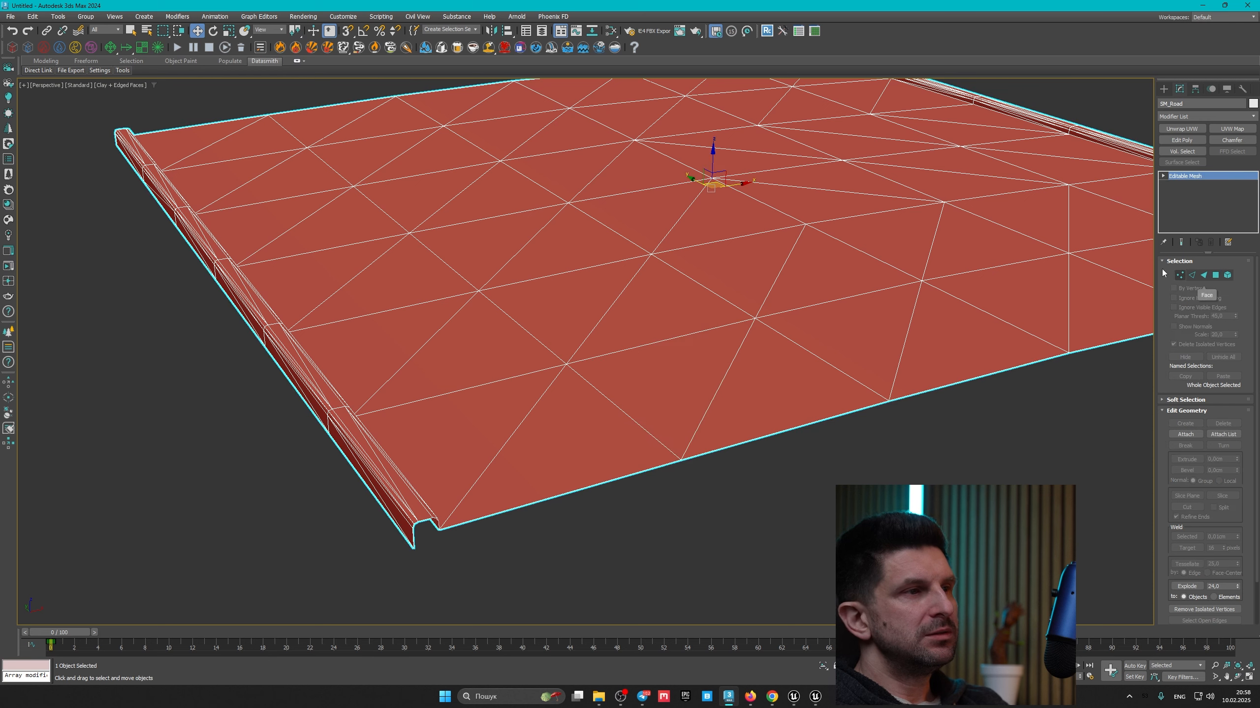
pyautogui.moveTo(922, 235); pyautogui.dragTo(791, 293, button='middle')
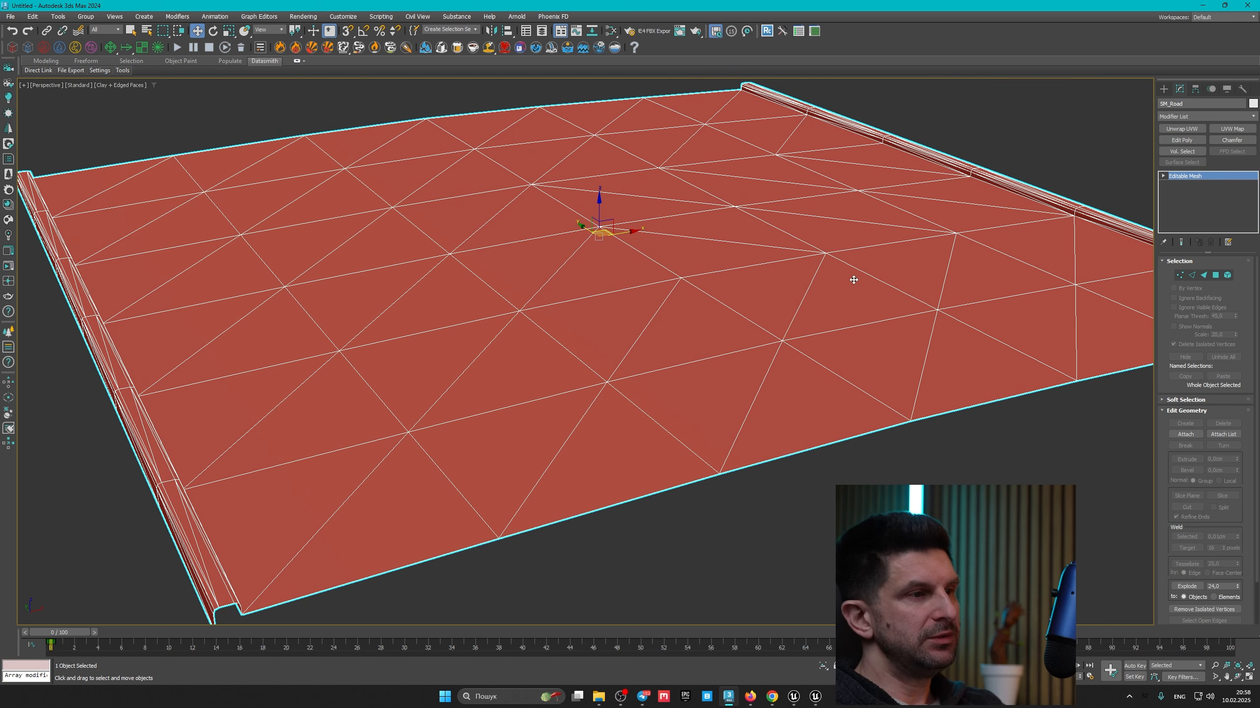
# Step: Switch to Unreal, open the Geometry folder and open SM_Road in the static mesh editor to examine it
pyautogui.click(794, 697)
pyautogui.scroll(3, 57, 578)
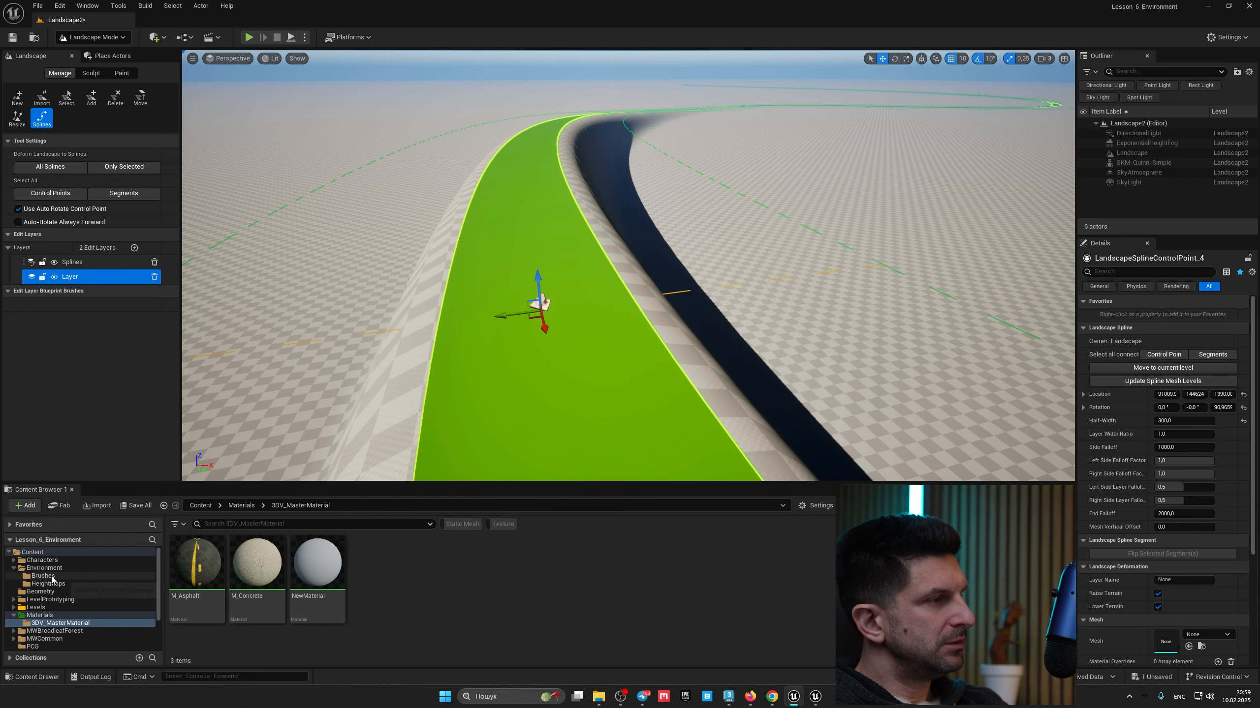
pyautogui.click(41, 592)
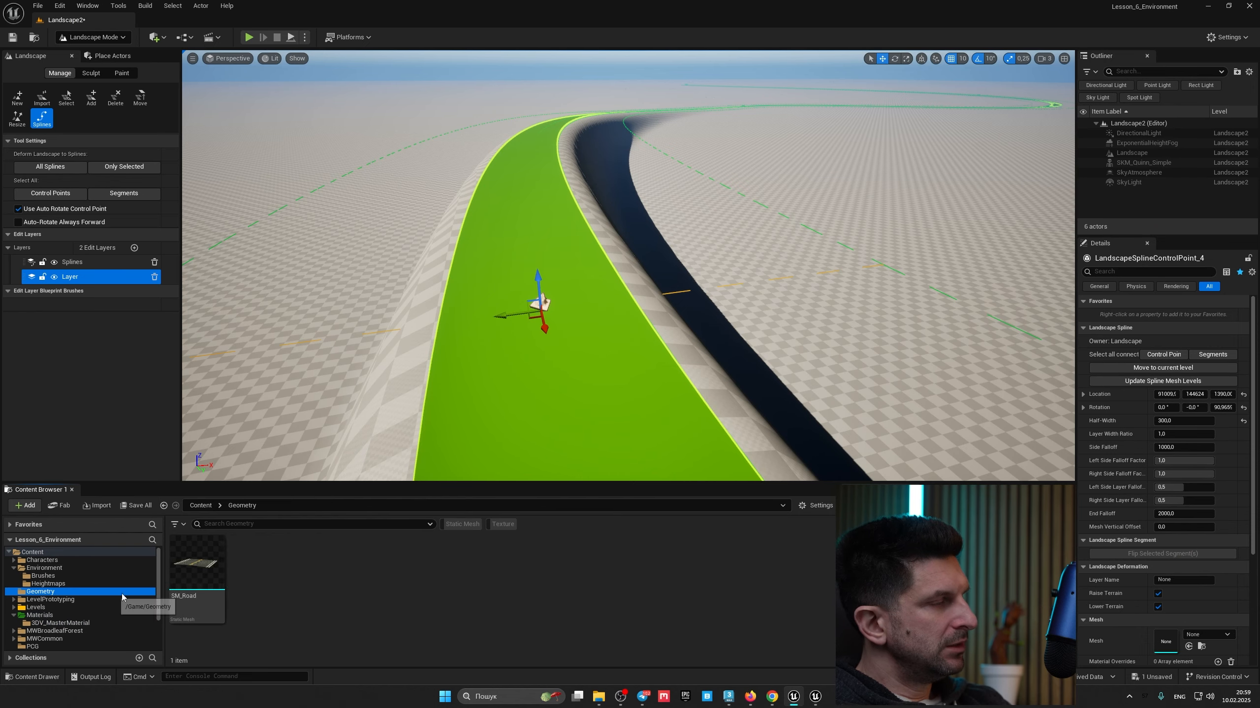
pyautogui.click(197, 566)
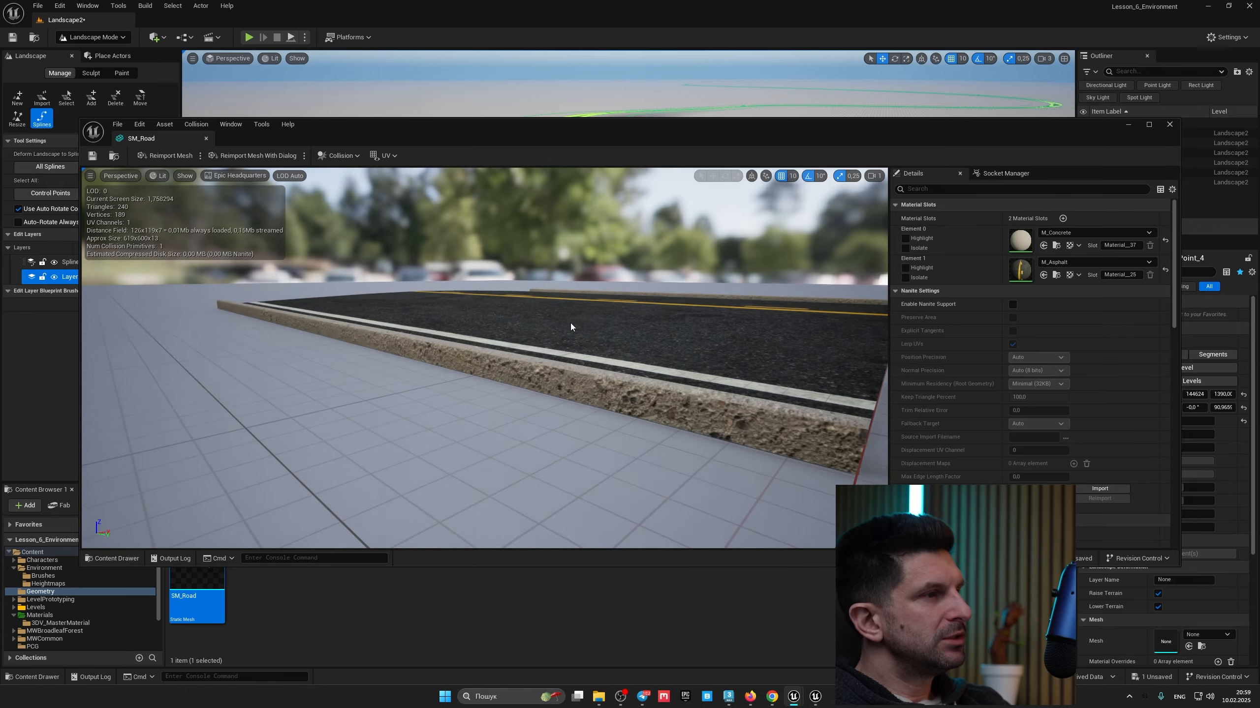
pyautogui.keyDown('alt'); pyautogui.moveTo(570, 326); pyautogui.dragTo(501, 388); pyautogui.keyUp('alt')
pyautogui.moveTo(501, 387)
pyautogui.mouseDown(button='right')
pyautogui.moveTo(488, 360)
pyautogui.moveTo(496, 387)
pyautogui.moveTo(496, 322)
pyautogui.moveTo(496, 395)
pyautogui.mouseUp(button='right')
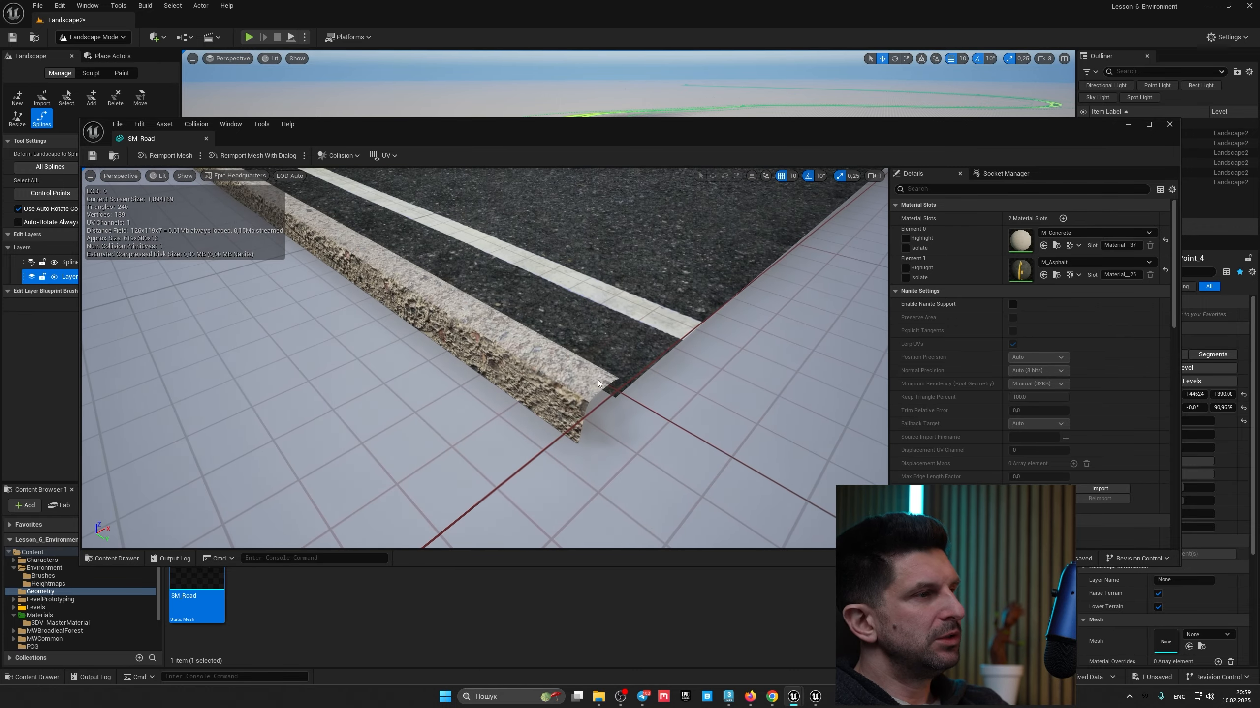
# Step: Open the mesh's M_Concrete and M_Asphalt materials to examine their graphs, then close the mesh editor
pyautogui.doubleClick(1020, 240)
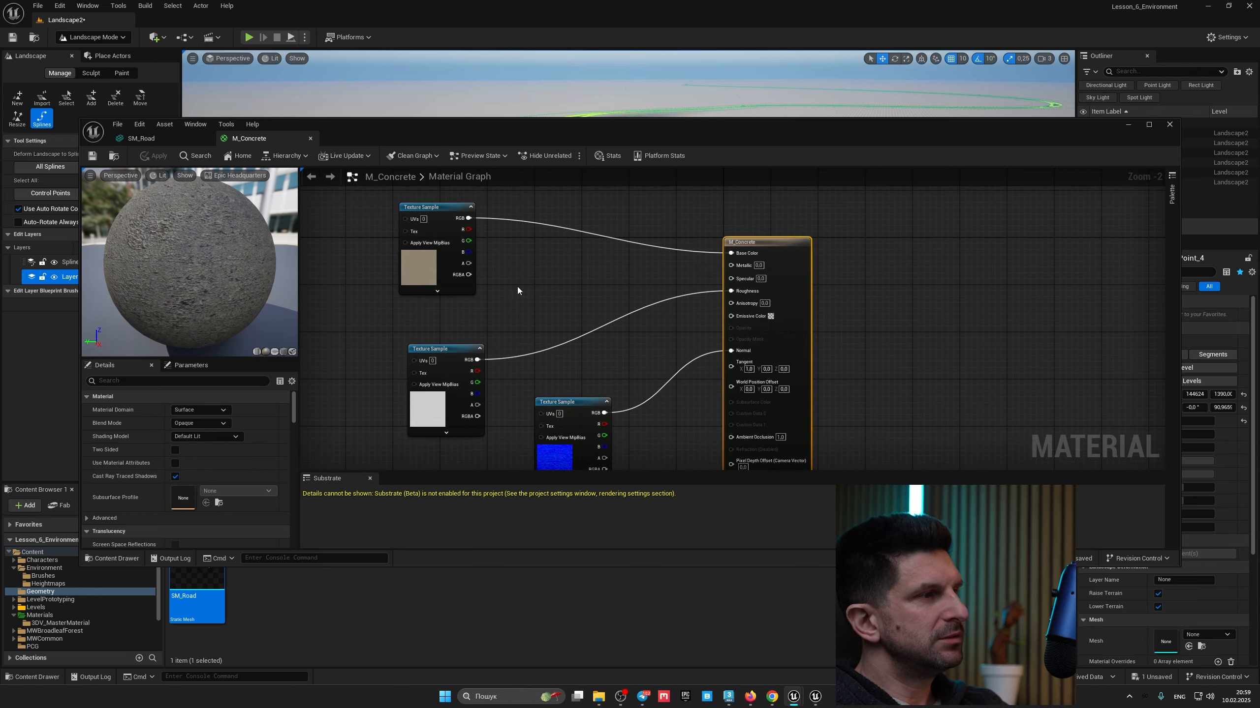
pyautogui.click(310, 139)
pyautogui.moveTo(677, 312); pyautogui.dragTo(510, 318, button='right')
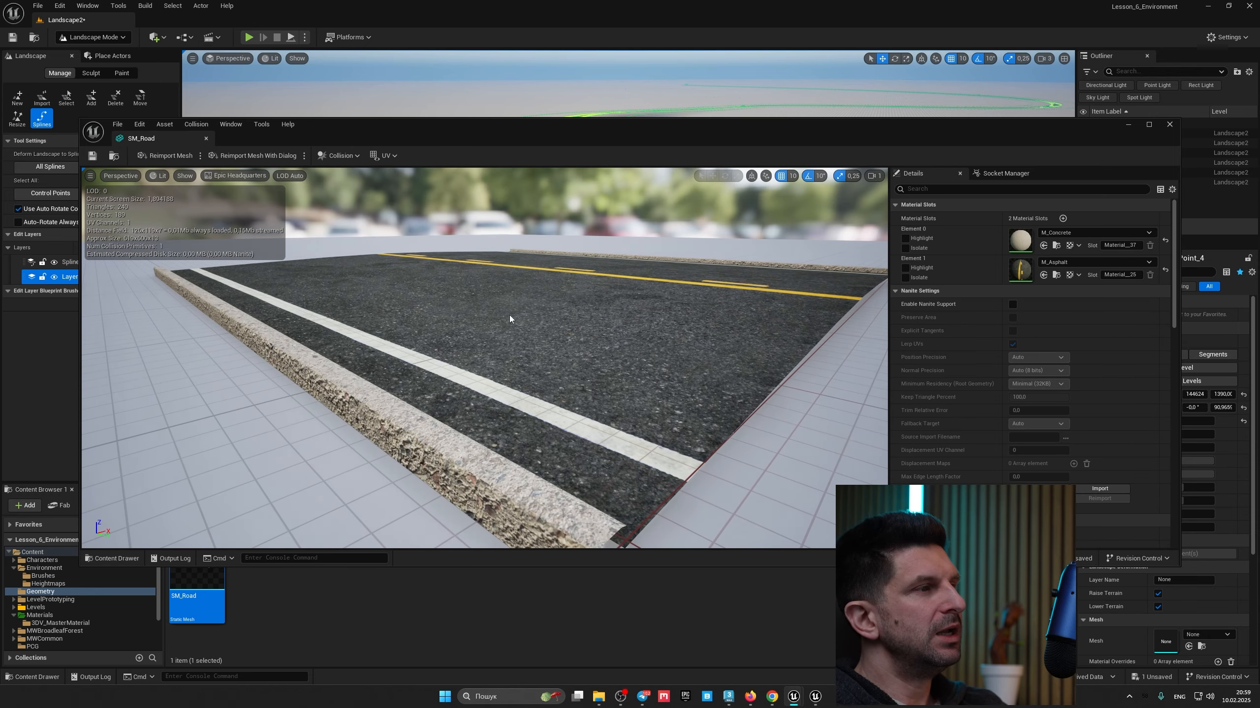
pyautogui.doubleClick(1020, 270)
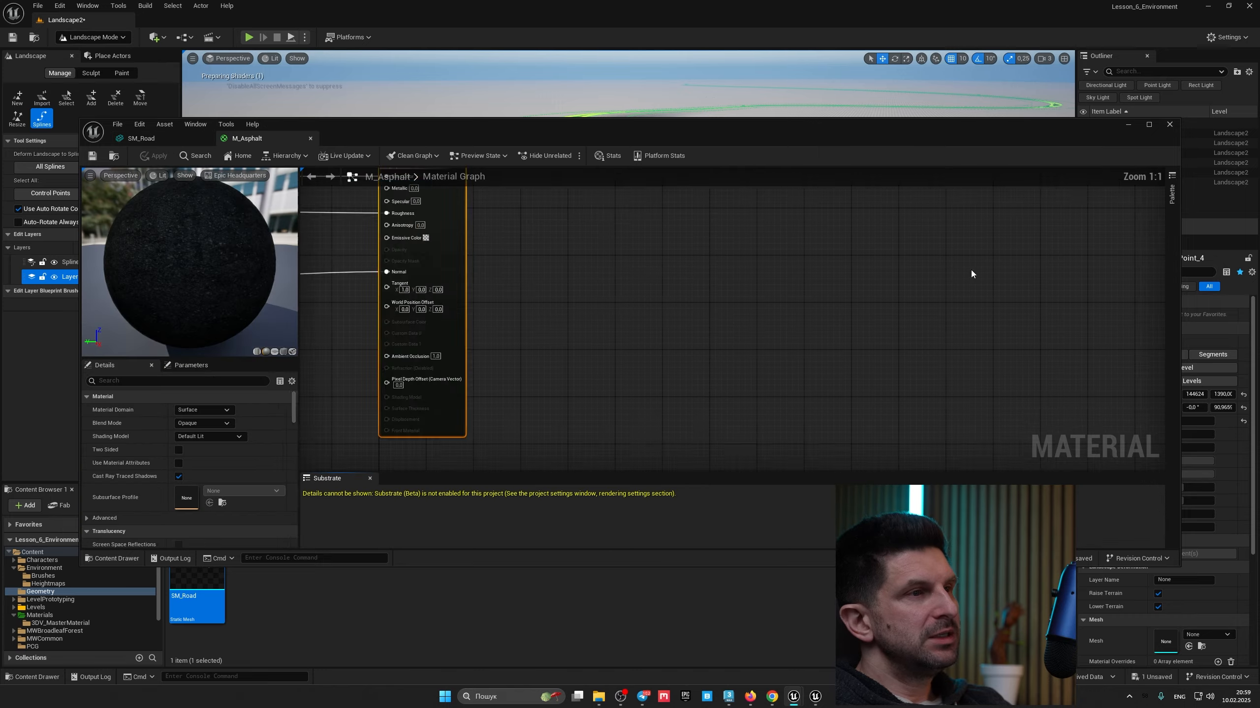
pyautogui.moveTo(510, 334); pyautogui.dragTo(564, 377, button='right')
pyautogui.click(473, 237)
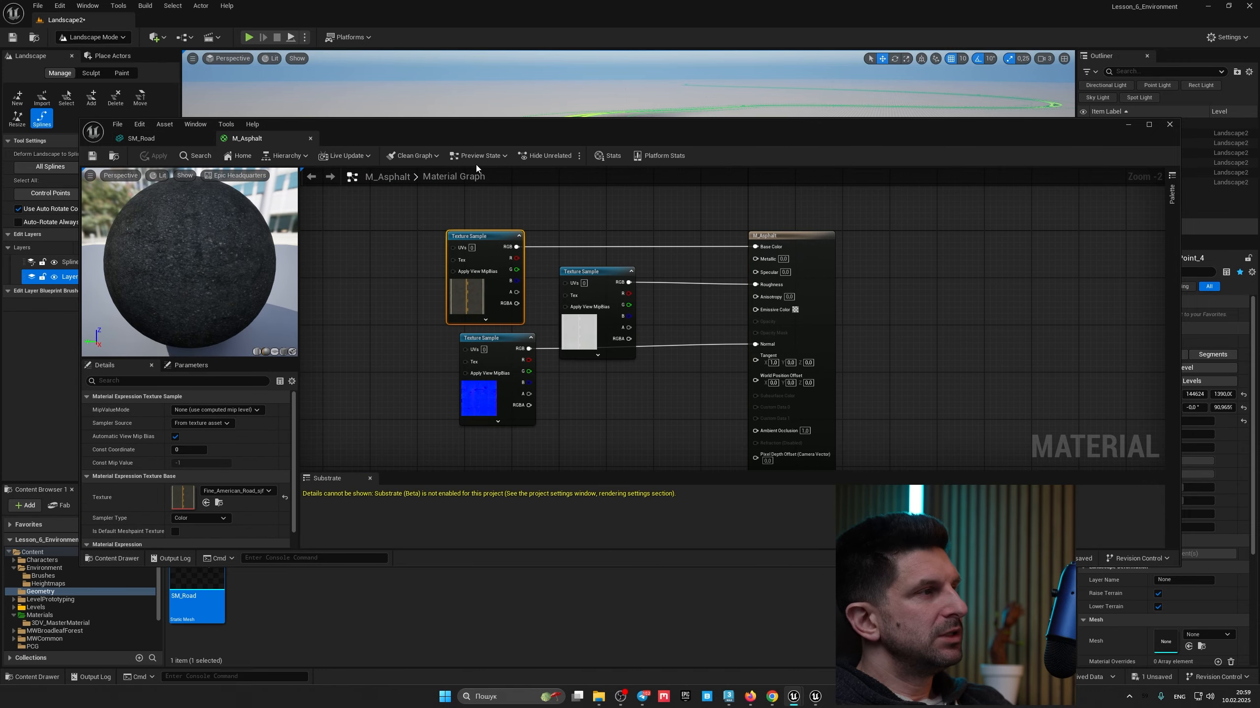
pyautogui.click(310, 138)
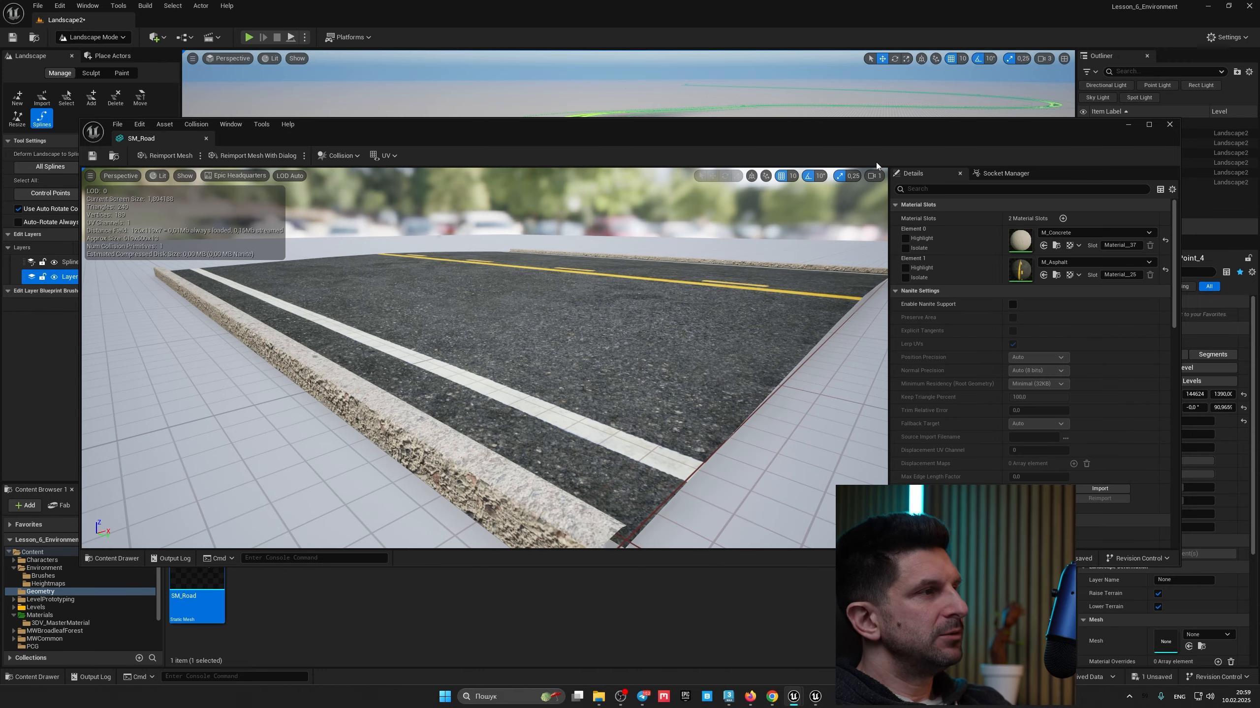
pyautogui.click(1171, 124)
# Step: Select all connected segments of the landscape spline
pyautogui.moveTo(579, 333); pyautogui.dragTo(689, 360, button='right')
pyautogui.moveTo(521, 289)
pyautogui.mouseDown(button='right')
pyautogui.moveTo(734, 253)
pyautogui.moveTo(630, 292)
pyautogui.moveTo(518, 289)
pyautogui.mouseUp(button='right')
pyautogui.moveTo(524, 235); pyautogui.dragTo(615, 296, button='right')
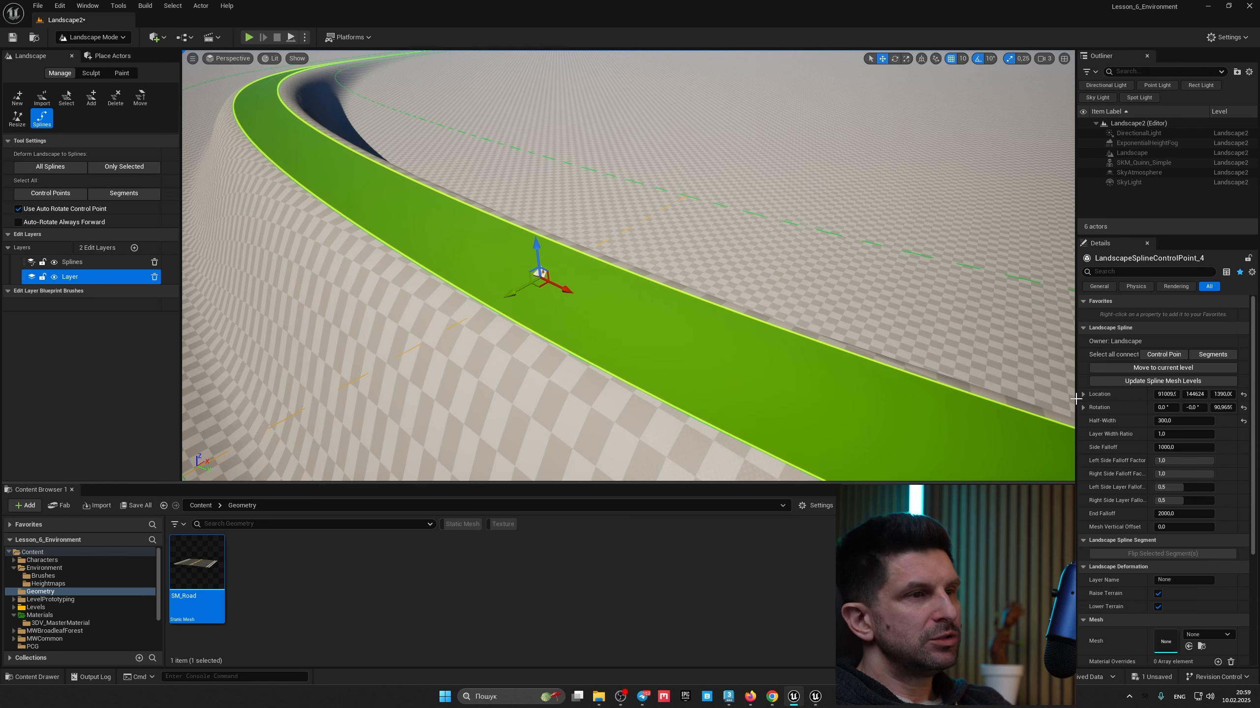
pyautogui.click(1215, 354)
pyautogui.moveTo(1051, 467)
pyautogui.mouseDown(button='right')
pyautogui.moveTo(1038, 467)
pyautogui.moveTo(1051, 467)
pyautogui.mouseUp(button='right')
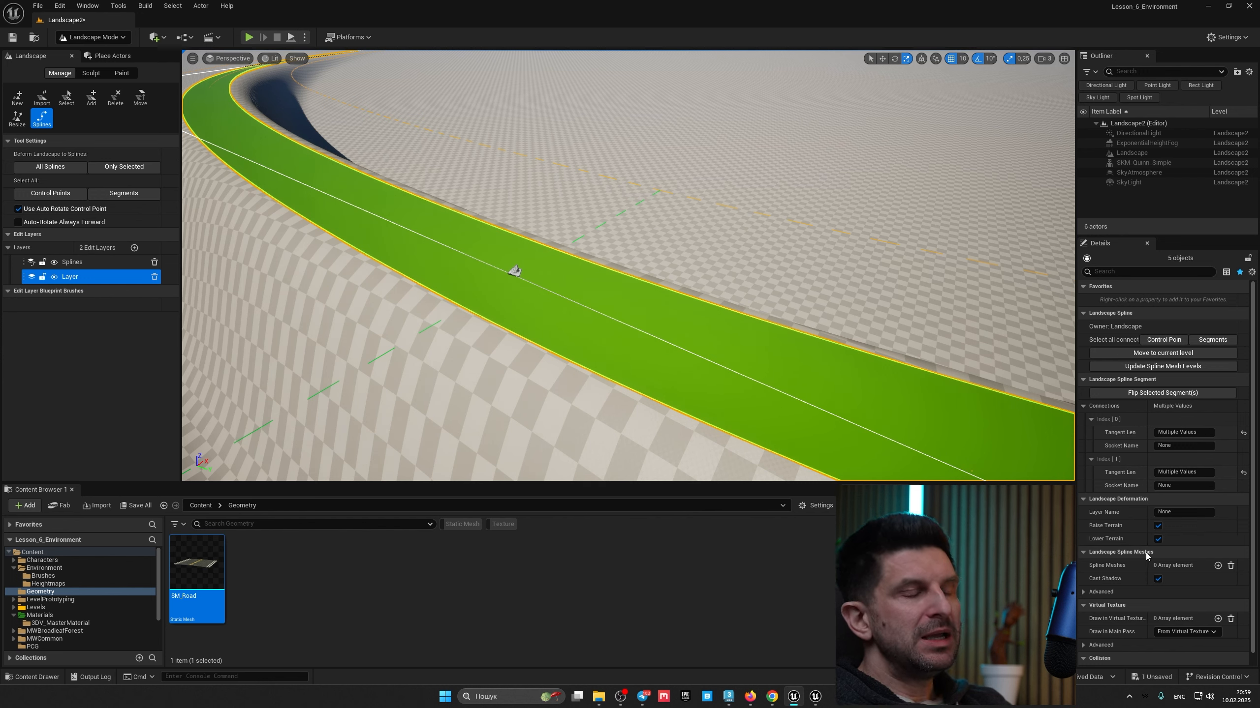
# Step: Add a spline mesh element to the segments and assign SM_Road as its mesh
pyautogui.click(1218, 567)
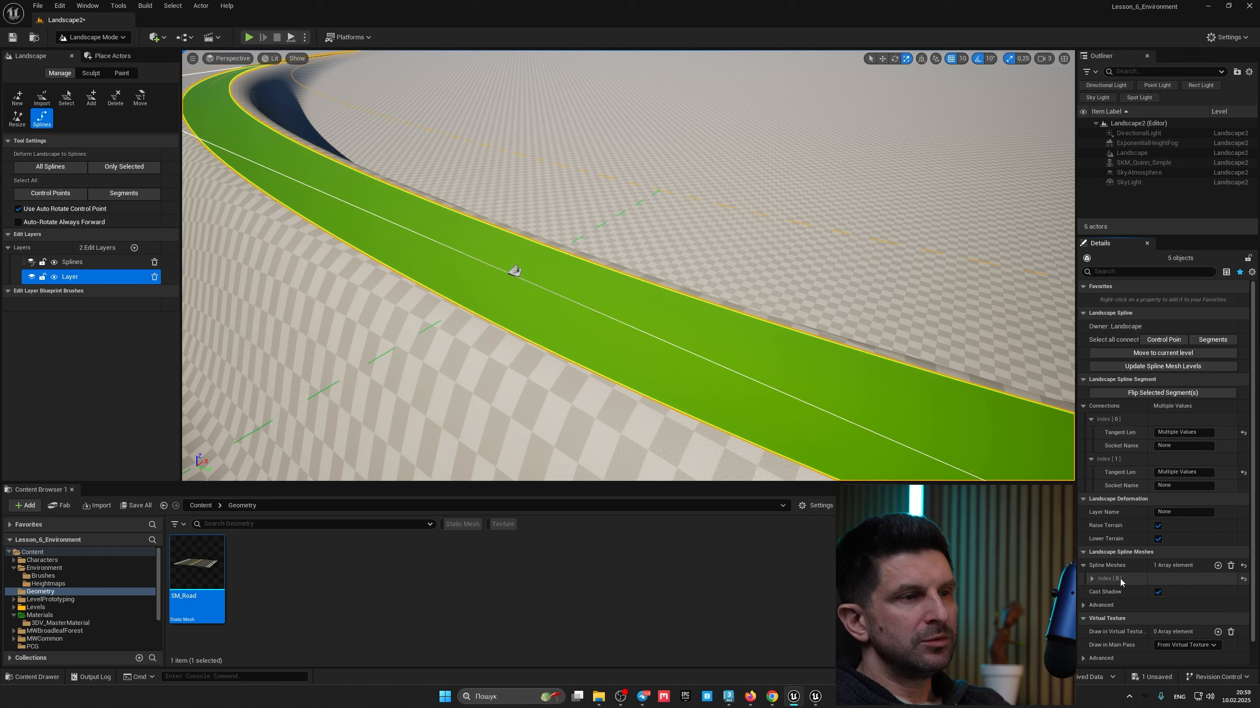
pyautogui.click(1092, 579)
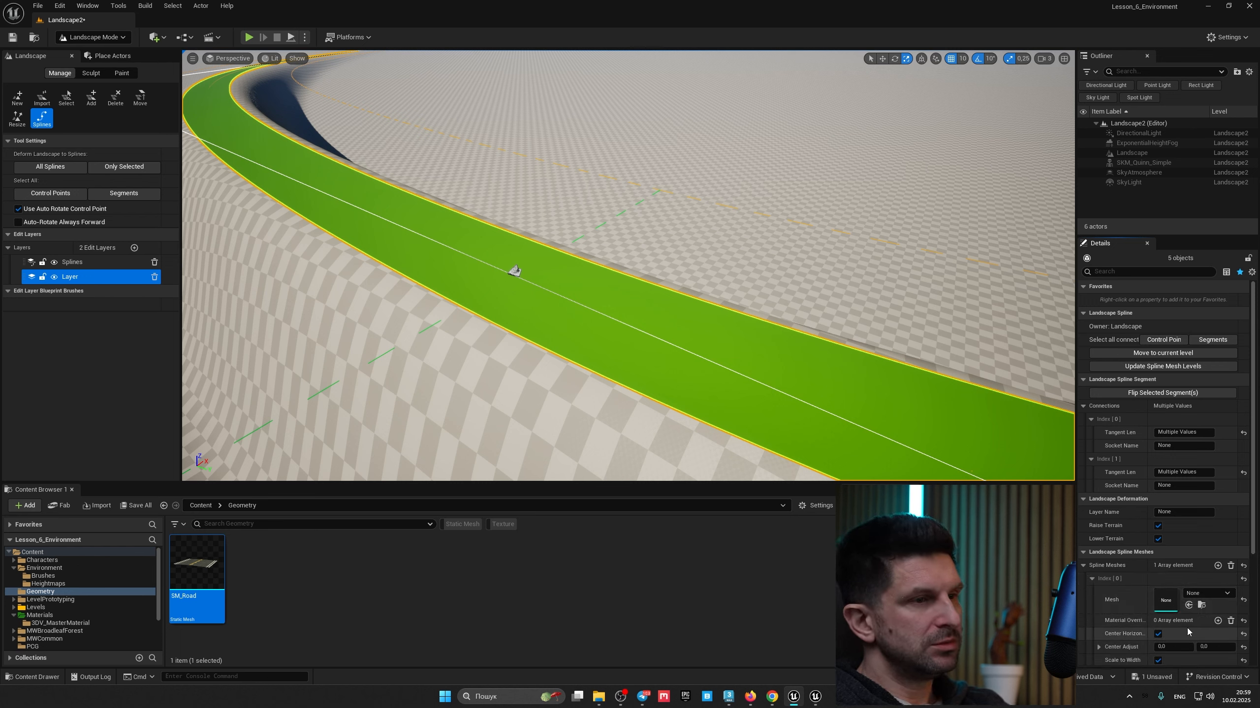
pyautogui.click(1188, 605)
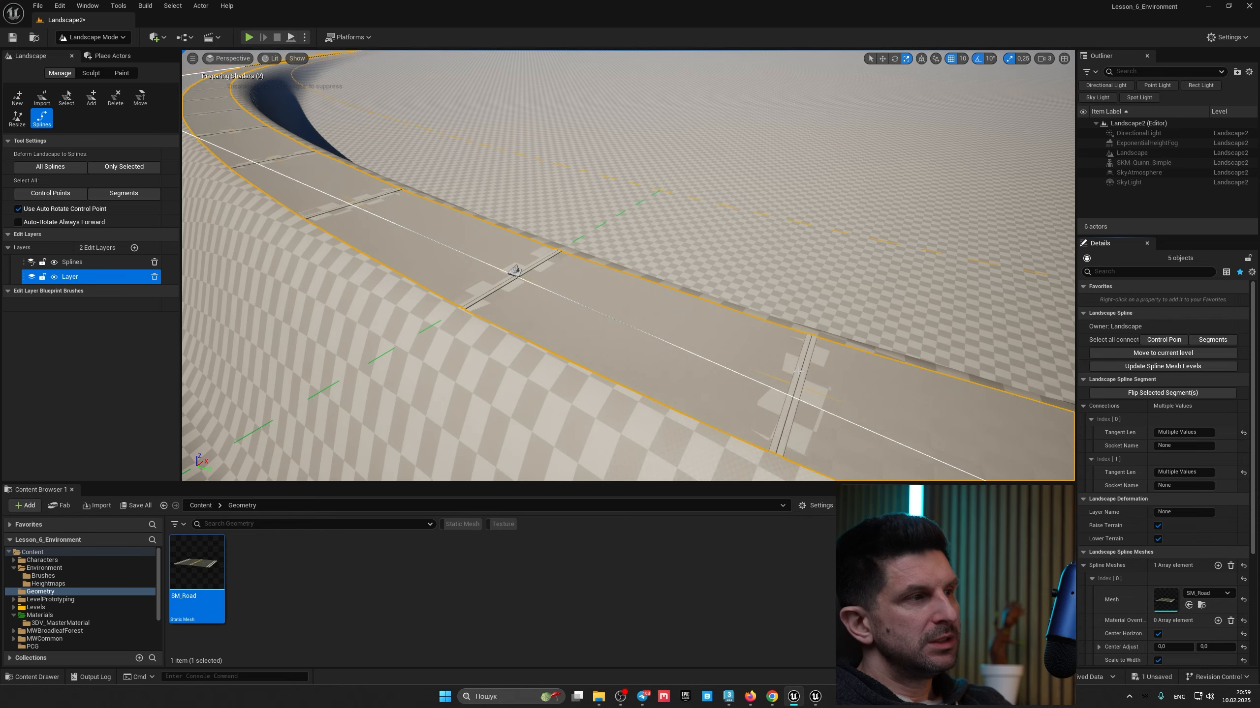
# Step: Set the spline mesh's Forward Axis to Y
pyautogui.press('w')
pyautogui.moveTo(699, 318); pyautogui.dragTo(752, 337, button='right')
pyautogui.press('w')
pyautogui.press('s')
pyautogui.scroll(-4, 1110, 585)
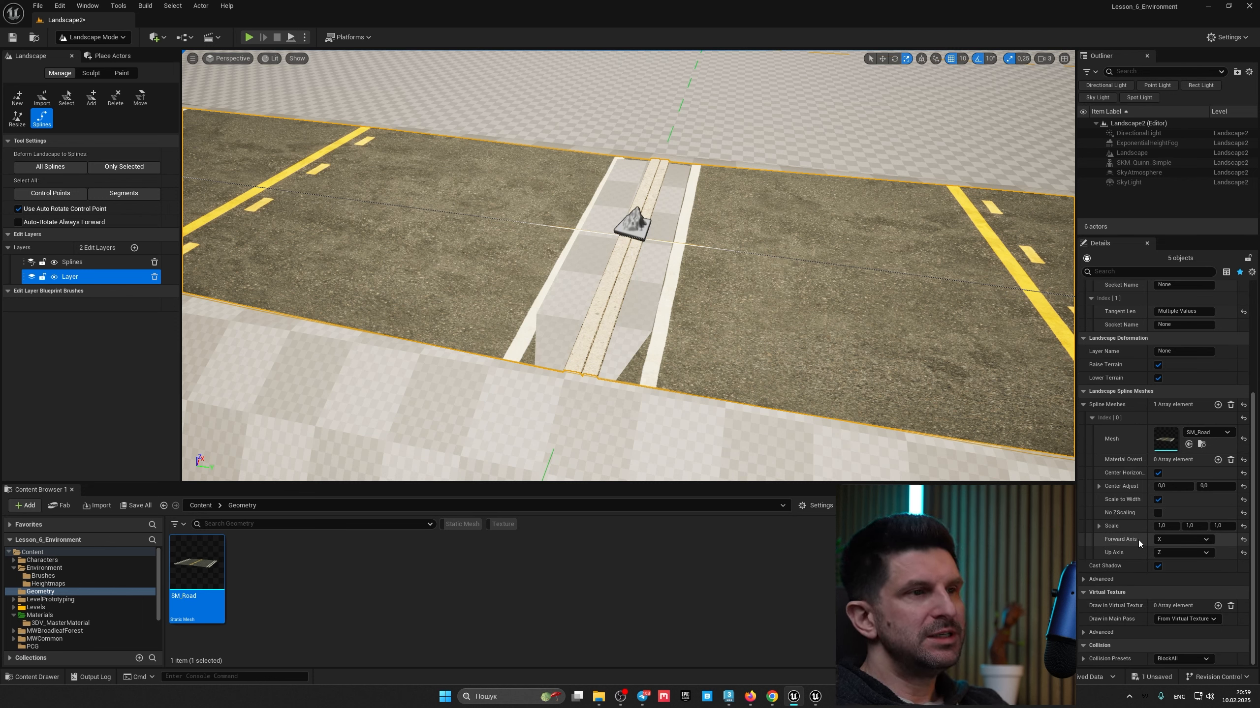
pyautogui.click(1170, 539)
pyautogui.click(1169, 556)
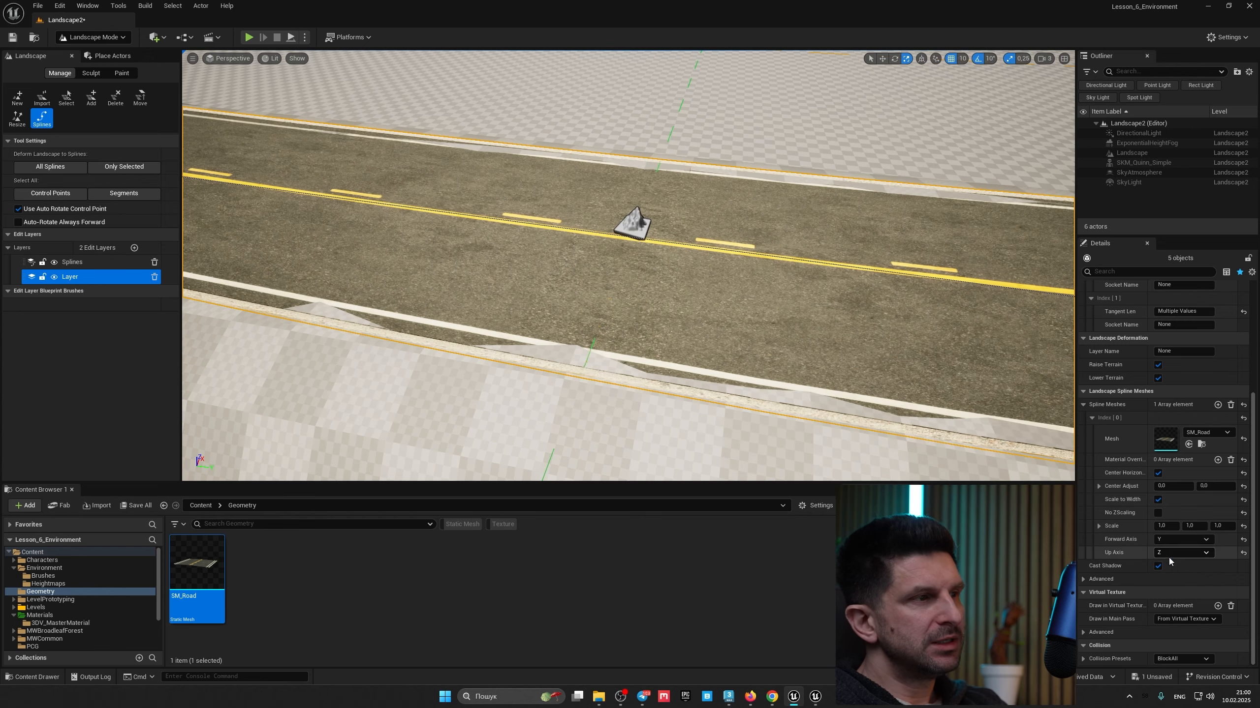
# Step: Select all connected control points and set their Mesh Vertical Offset to 5
pyautogui.moveTo(744, 336); pyautogui.dragTo(710, 337, button='right')
pyautogui.press('w')
pyautogui.press('w')
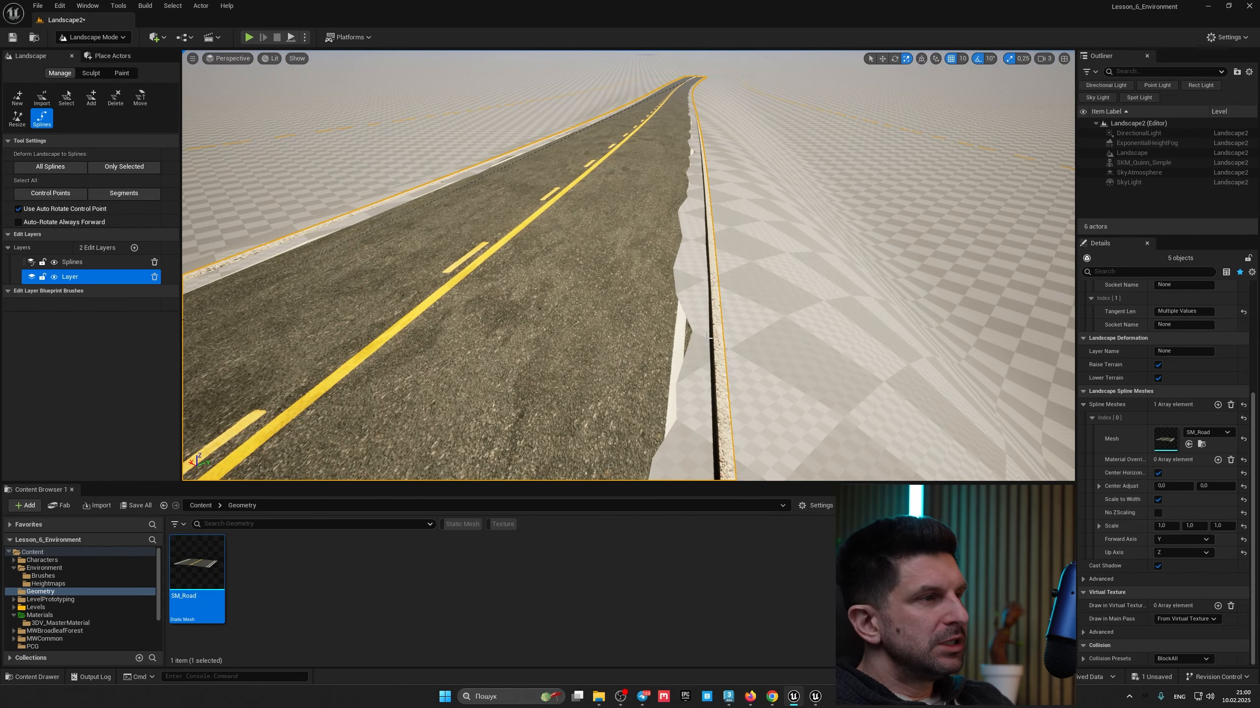
pyautogui.moveTo(885, 297); pyautogui.dragTo(734, 295, button='right')
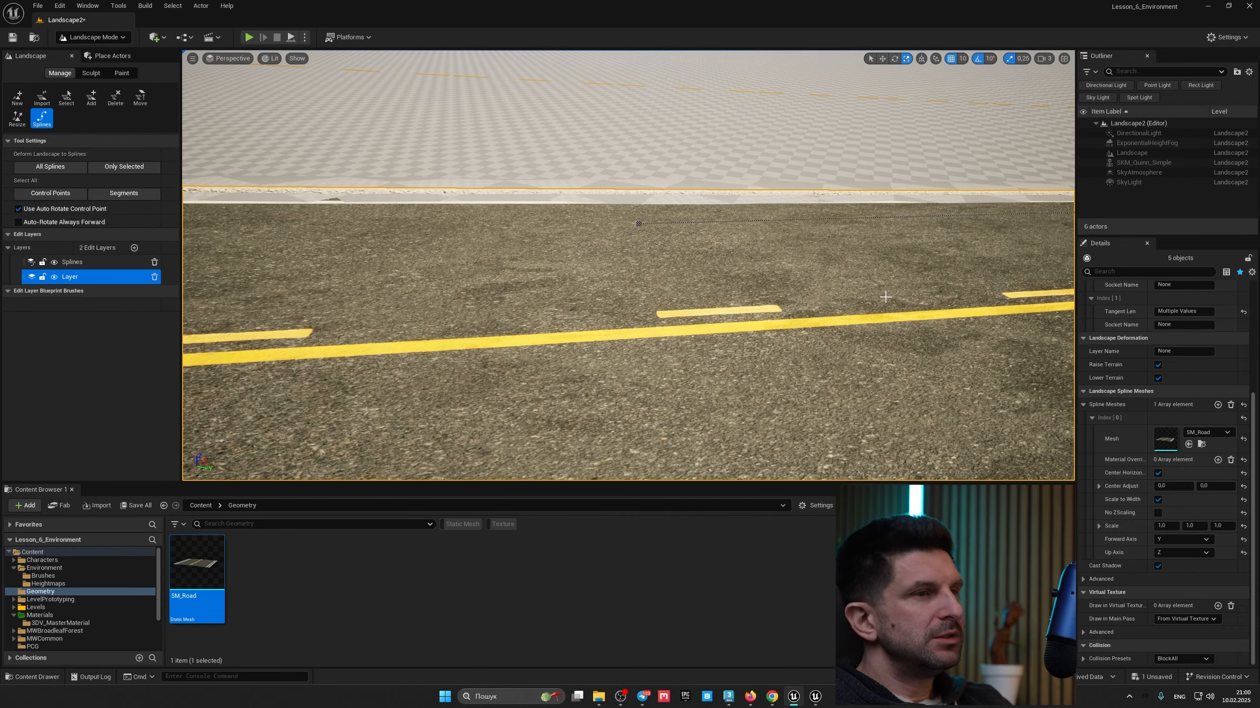
pyautogui.scroll(3, 1144, 457)
pyautogui.scroll(4, 1144, 457)
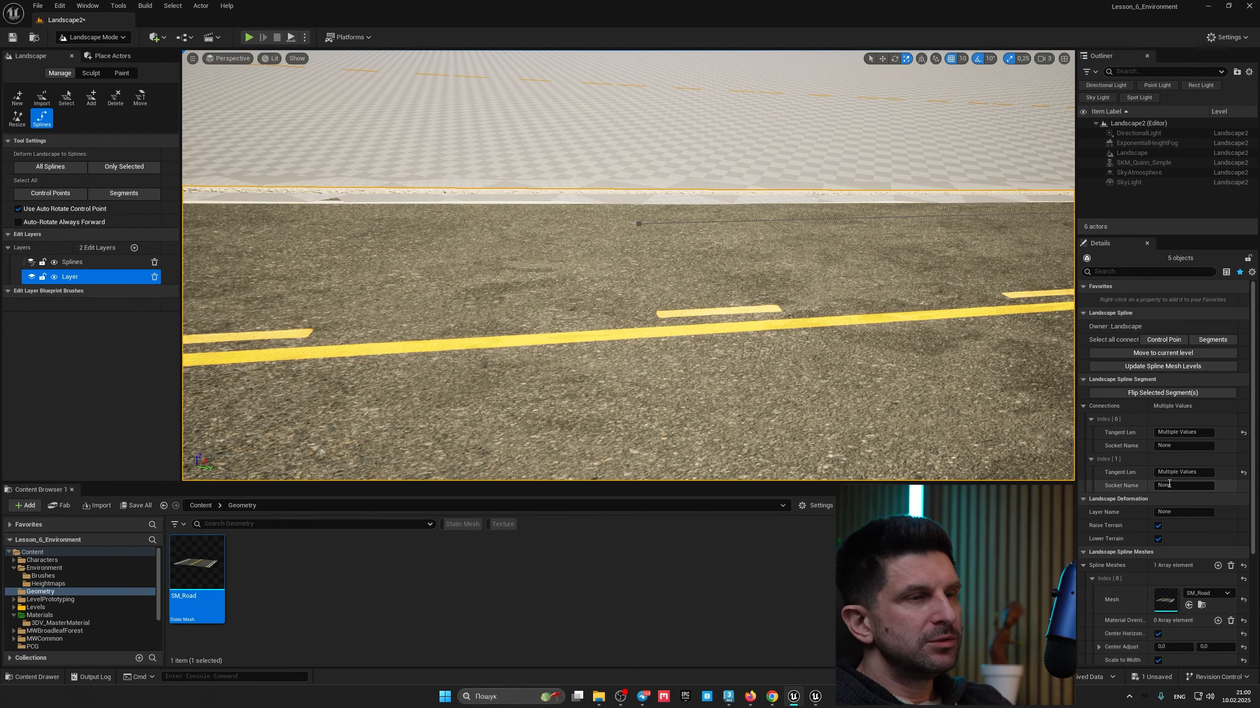
pyautogui.click(1171, 341)
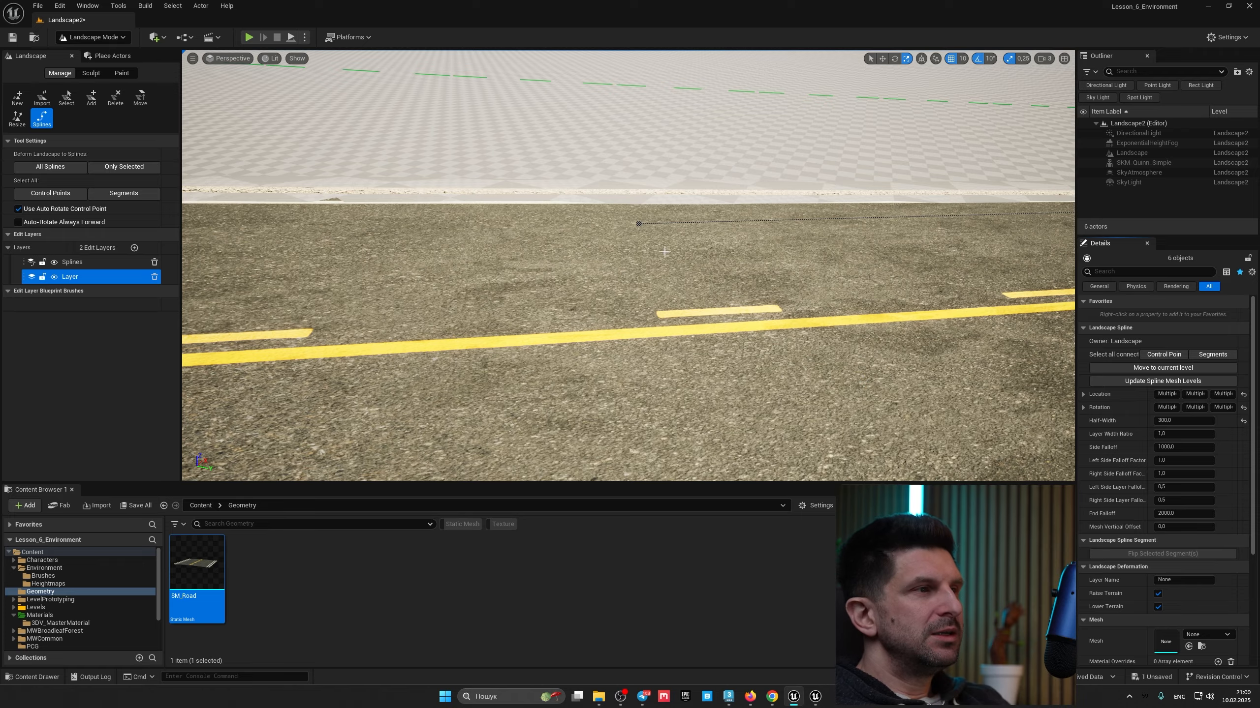
pyautogui.moveTo(665, 251); pyautogui.dragTo(526, 243, button='right')
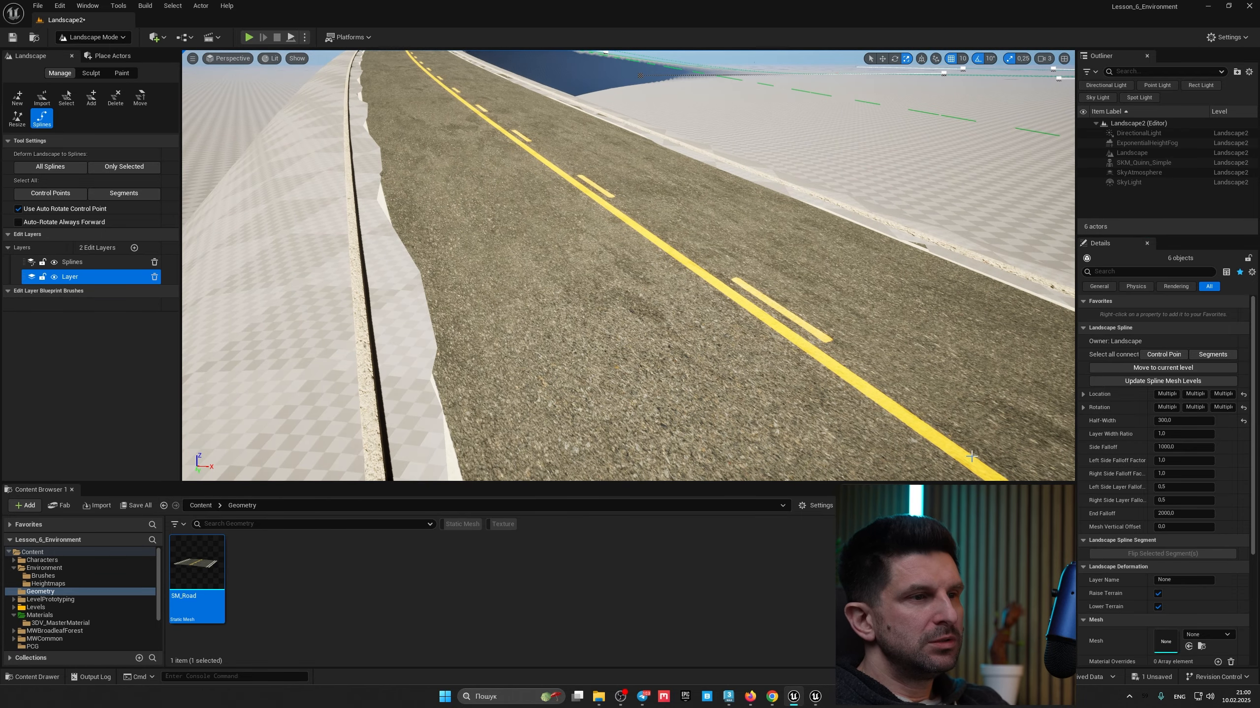
pyautogui.click(1182, 525)
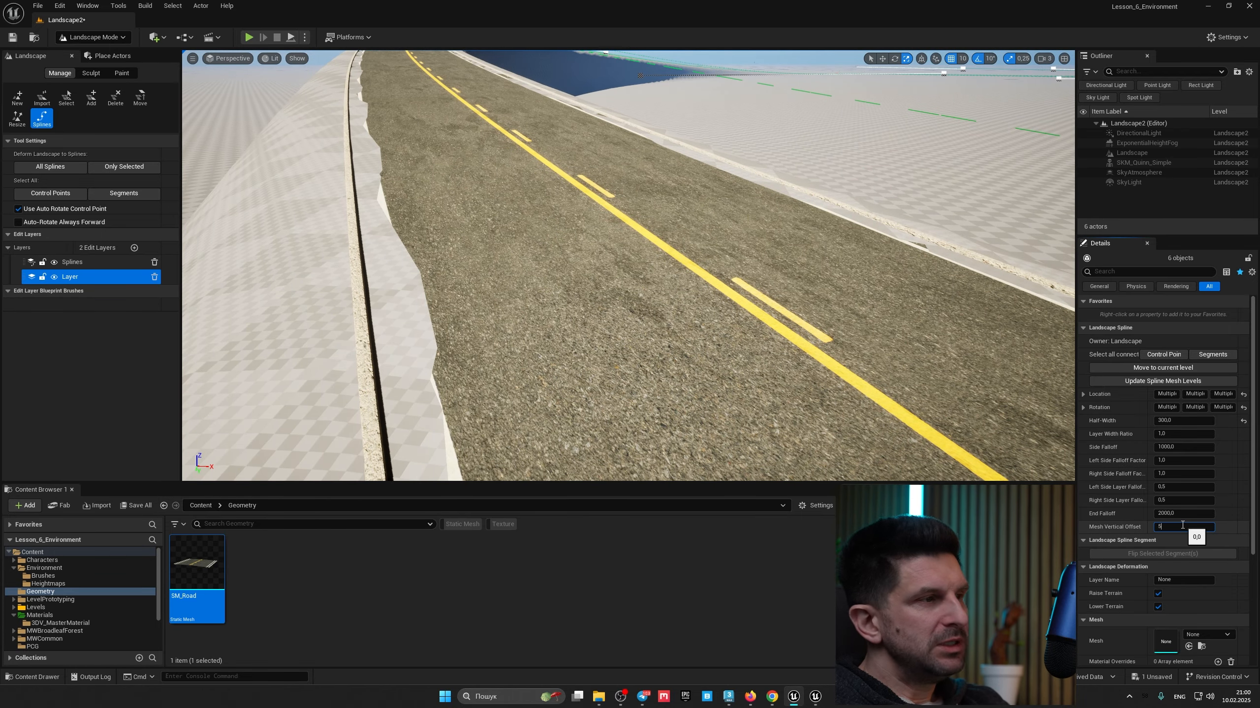
pyautogui.write('5')
pyautogui.press('Return')
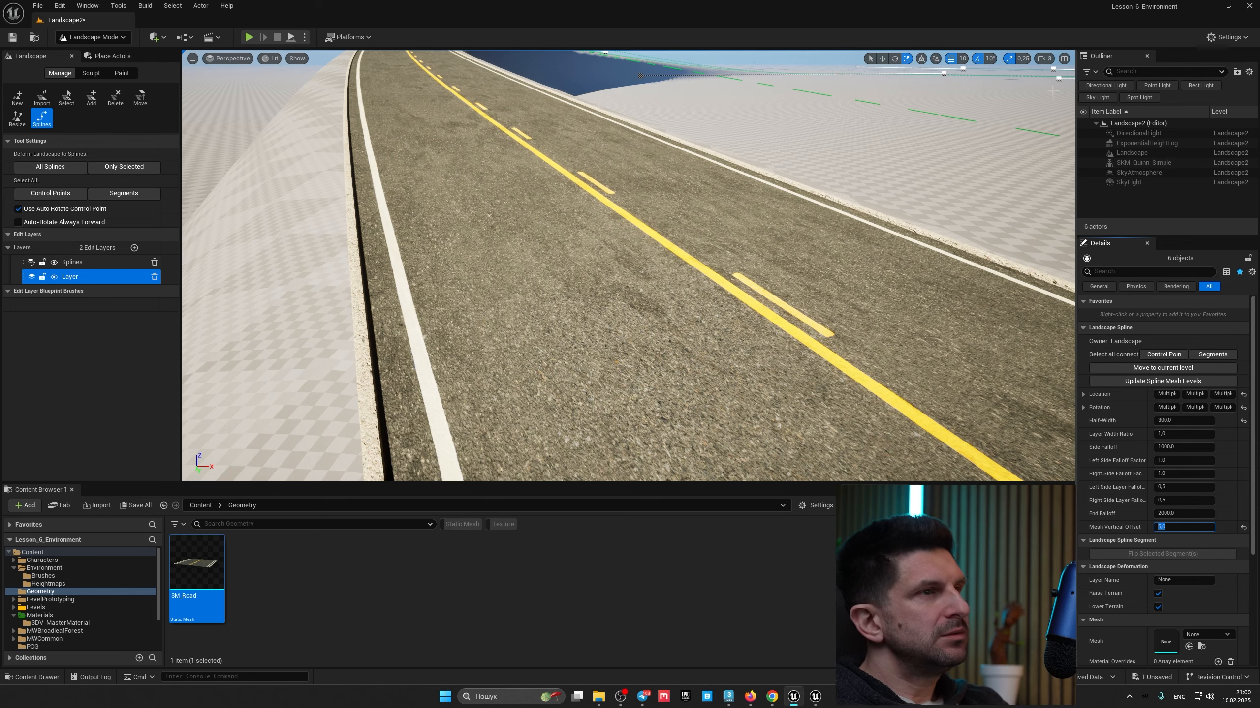
# Step: Set the control points' Side Falloff to 30000
pyautogui.click(1045, 59)
pyautogui.moveTo(773, 213); pyautogui.dragTo(870, 169, button='right')
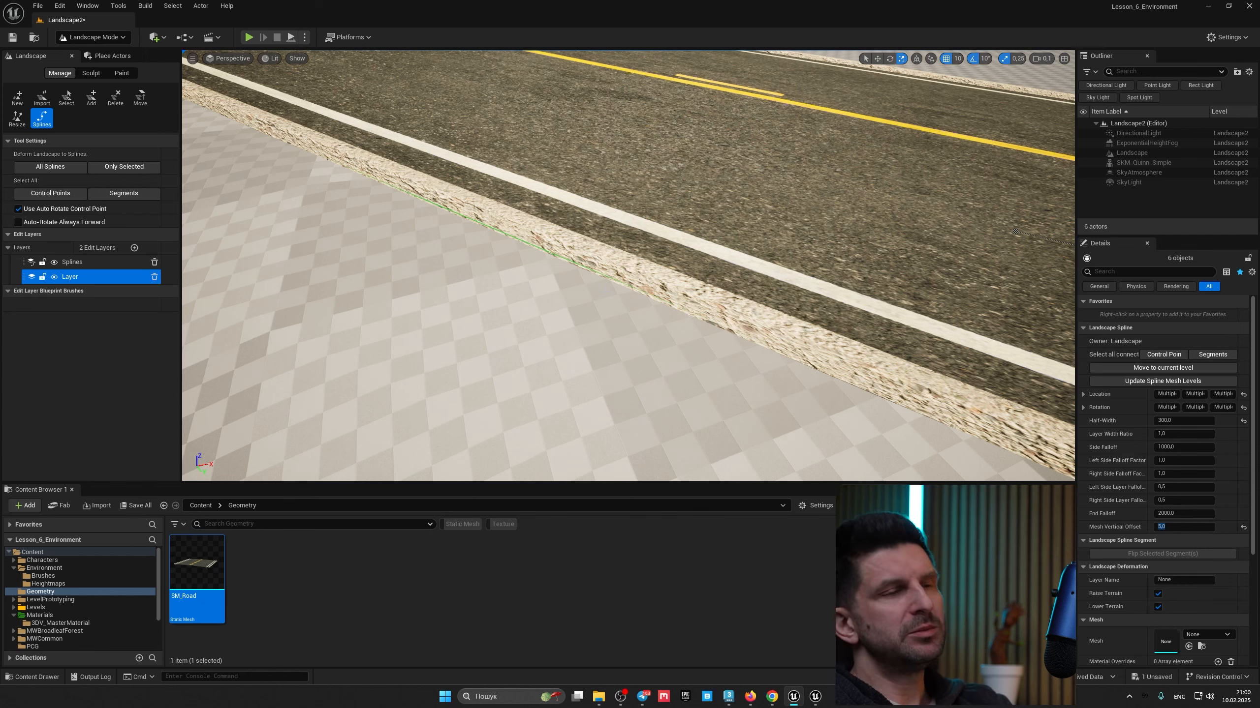
pyautogui.moveTo(645, 309); pyautogui.dragTo(598, 260, button='right')
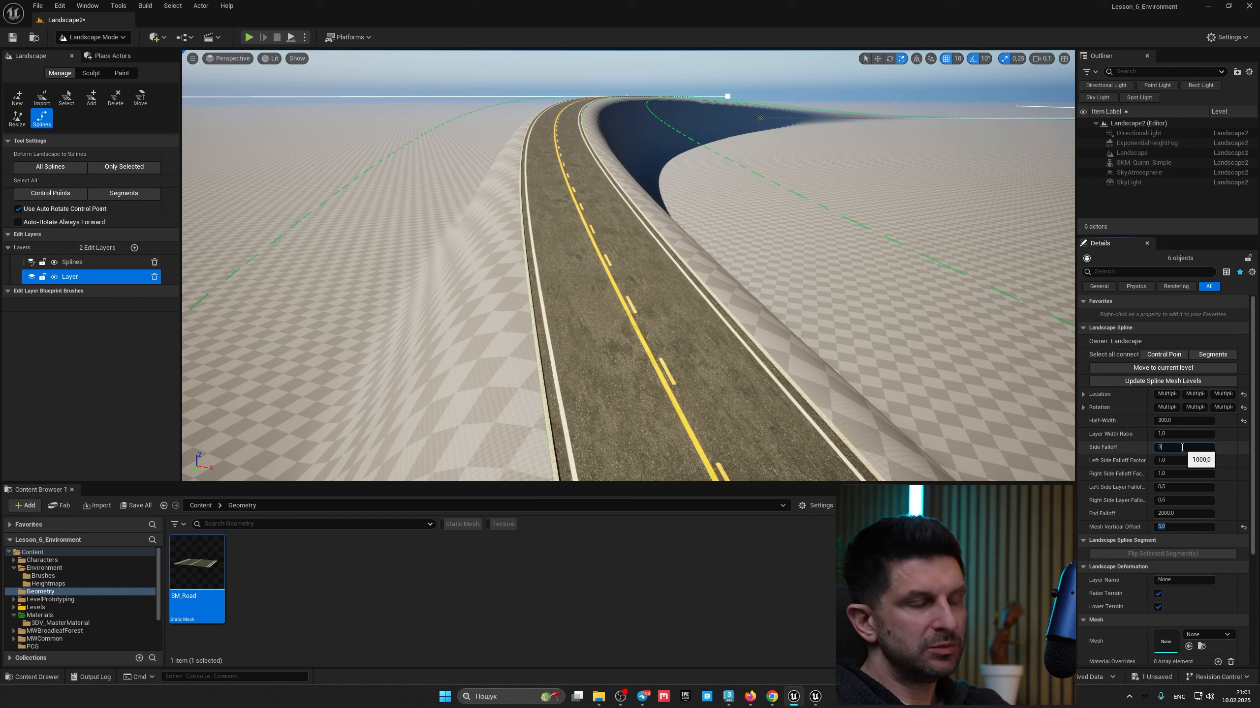
pyautogui.press('Return')
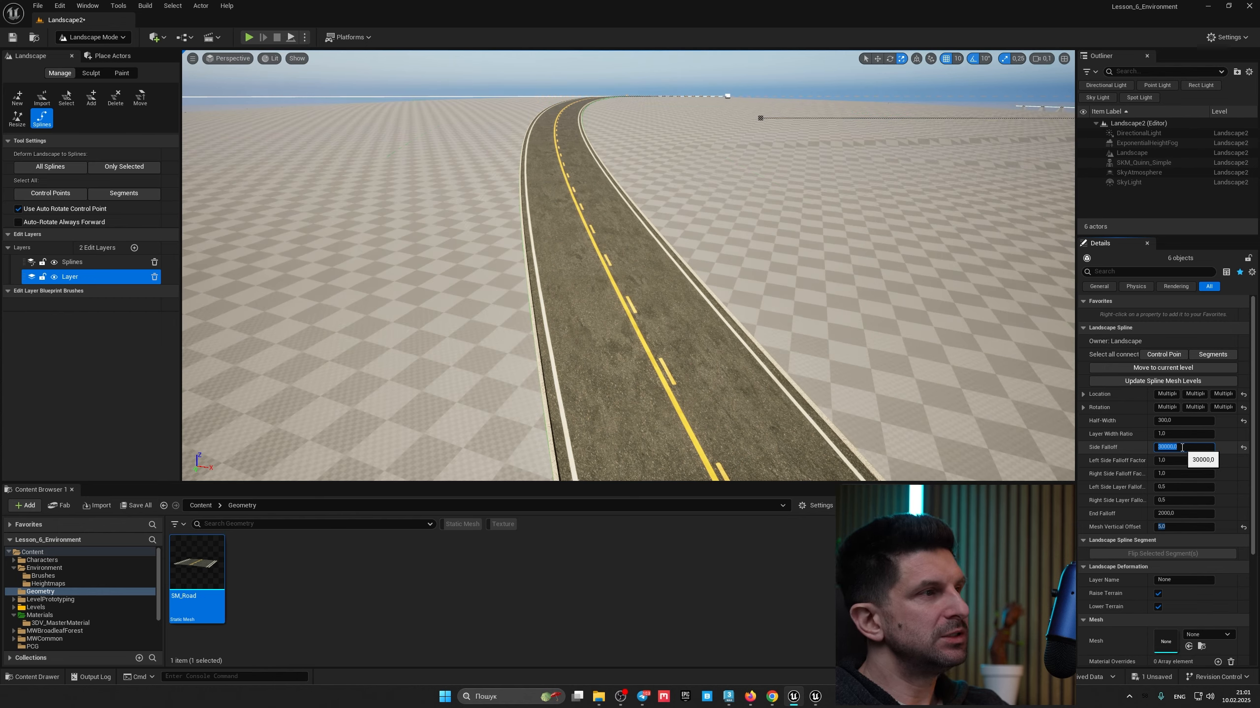
# Step: Set the Left Side Falloff Factor to 0.5
pyautogui.moveTo(627, 265); pyautogui.dragTo(570, 264, button='right')
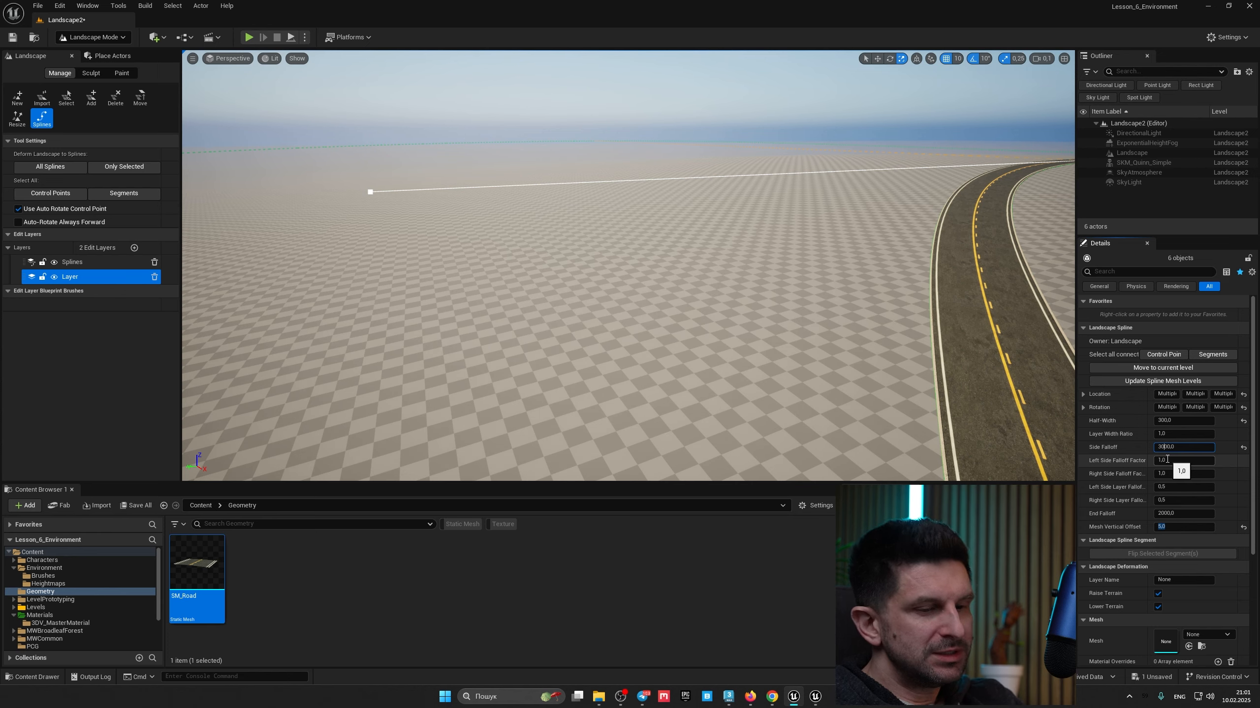
pyautogui.press('Return')
pyautogui.moveTo(843, 297); pyautogui.dragTo(812, 236, button='right')
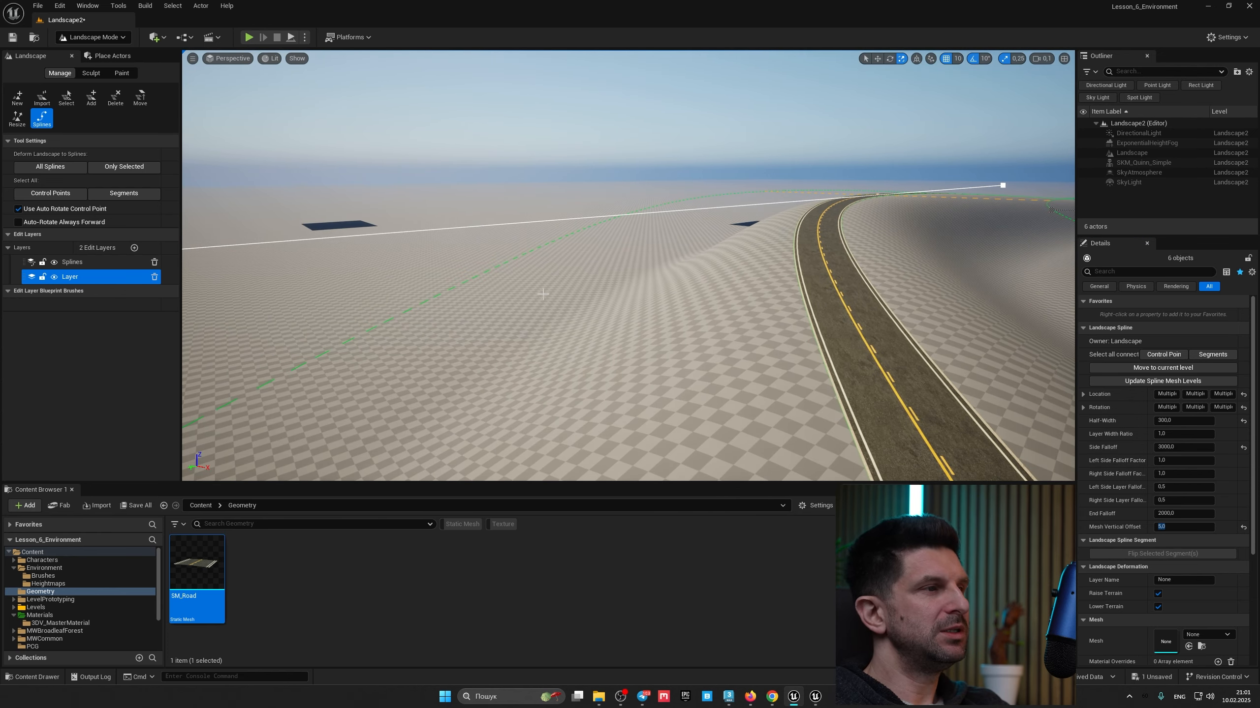
pyautogui.moveTo(695, 302); pyautogui.dragTo(788, 316, button='right')
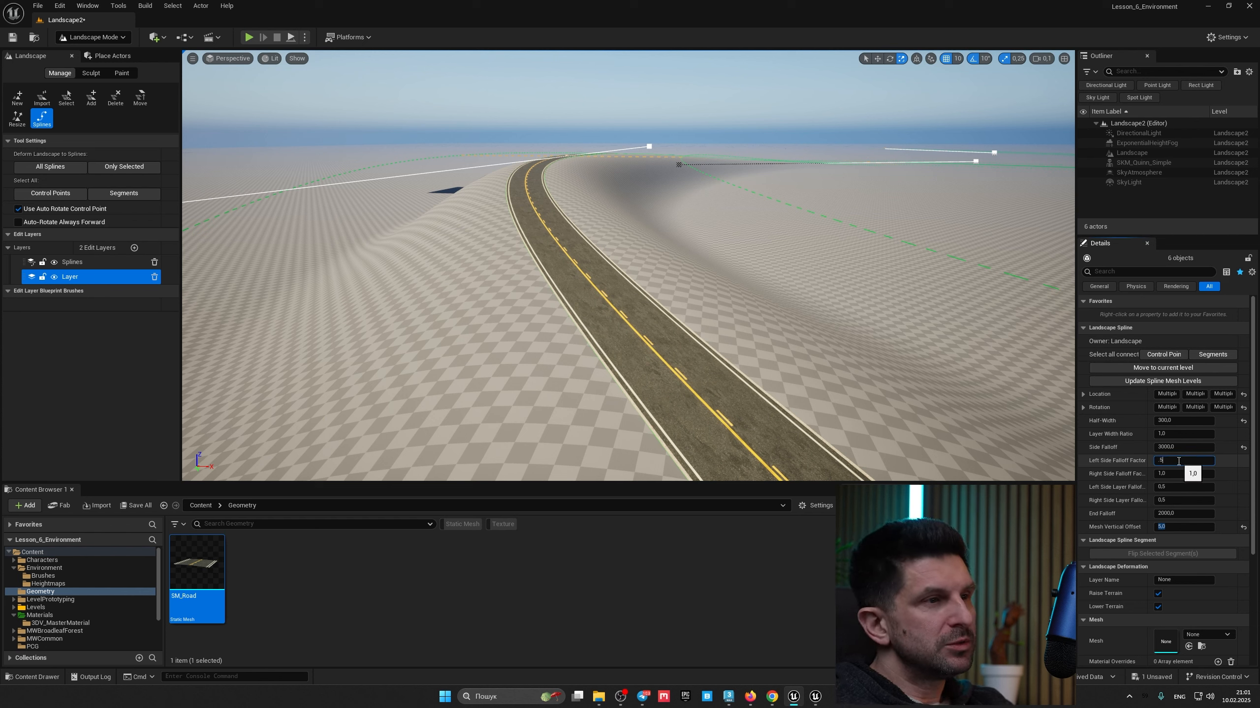
pyautogui.press('Return')
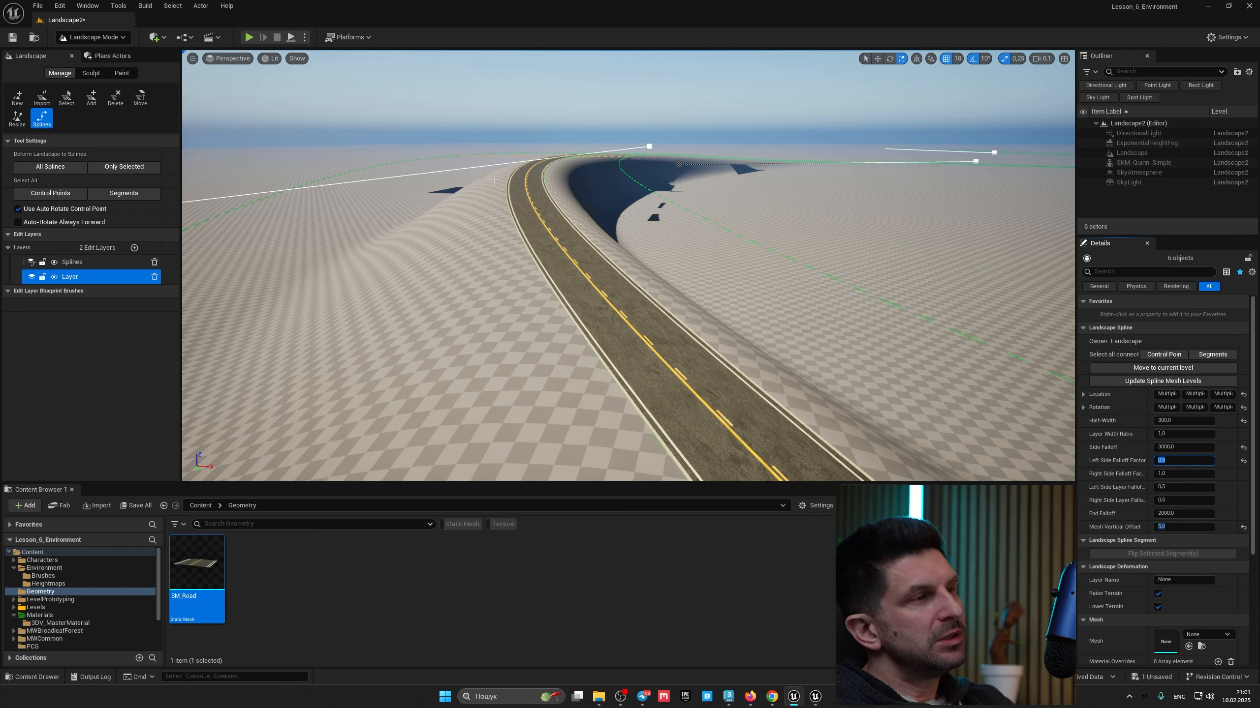
pyautogui.press('Tab')
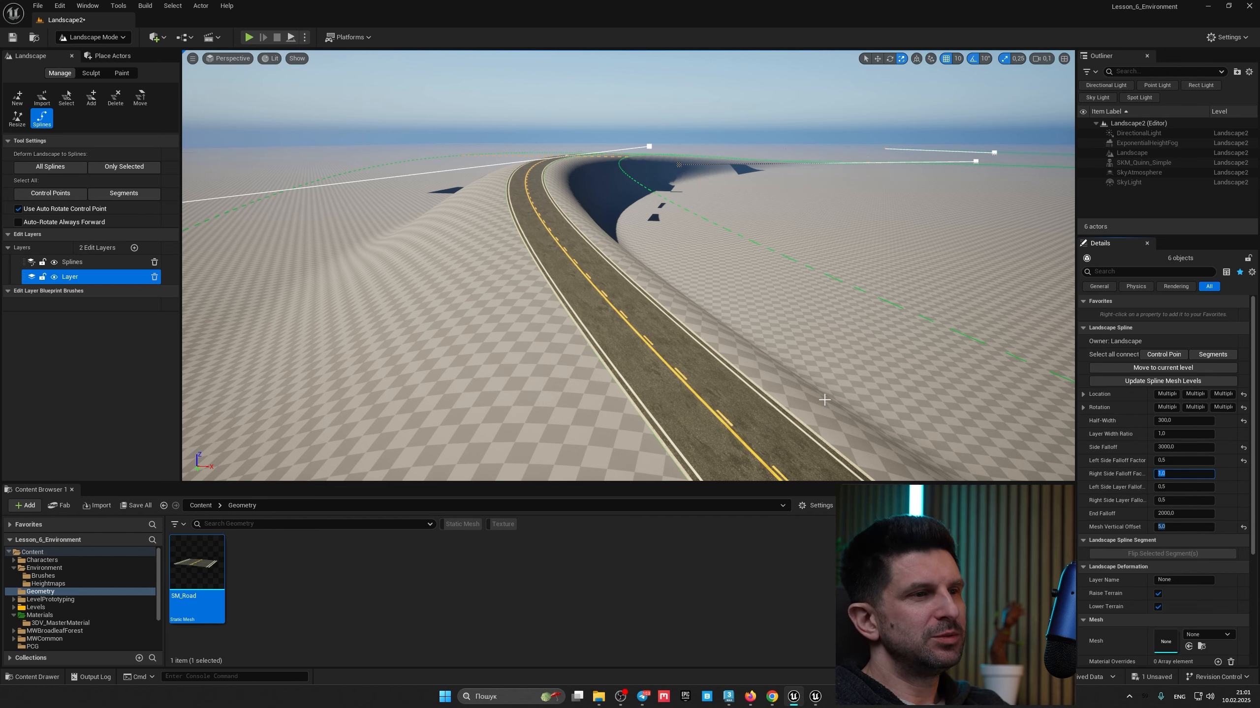
pyautogui.moveTo(733, 288); pyautogui.dragTo(723, 308, button='right')
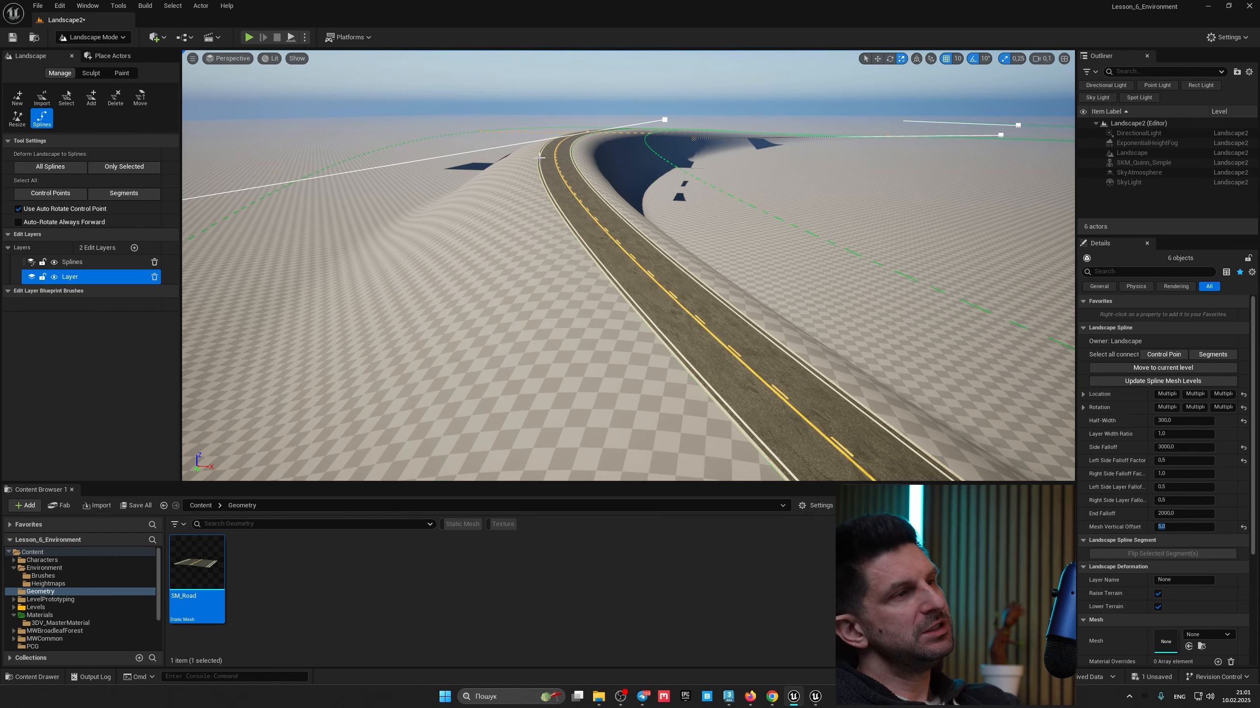